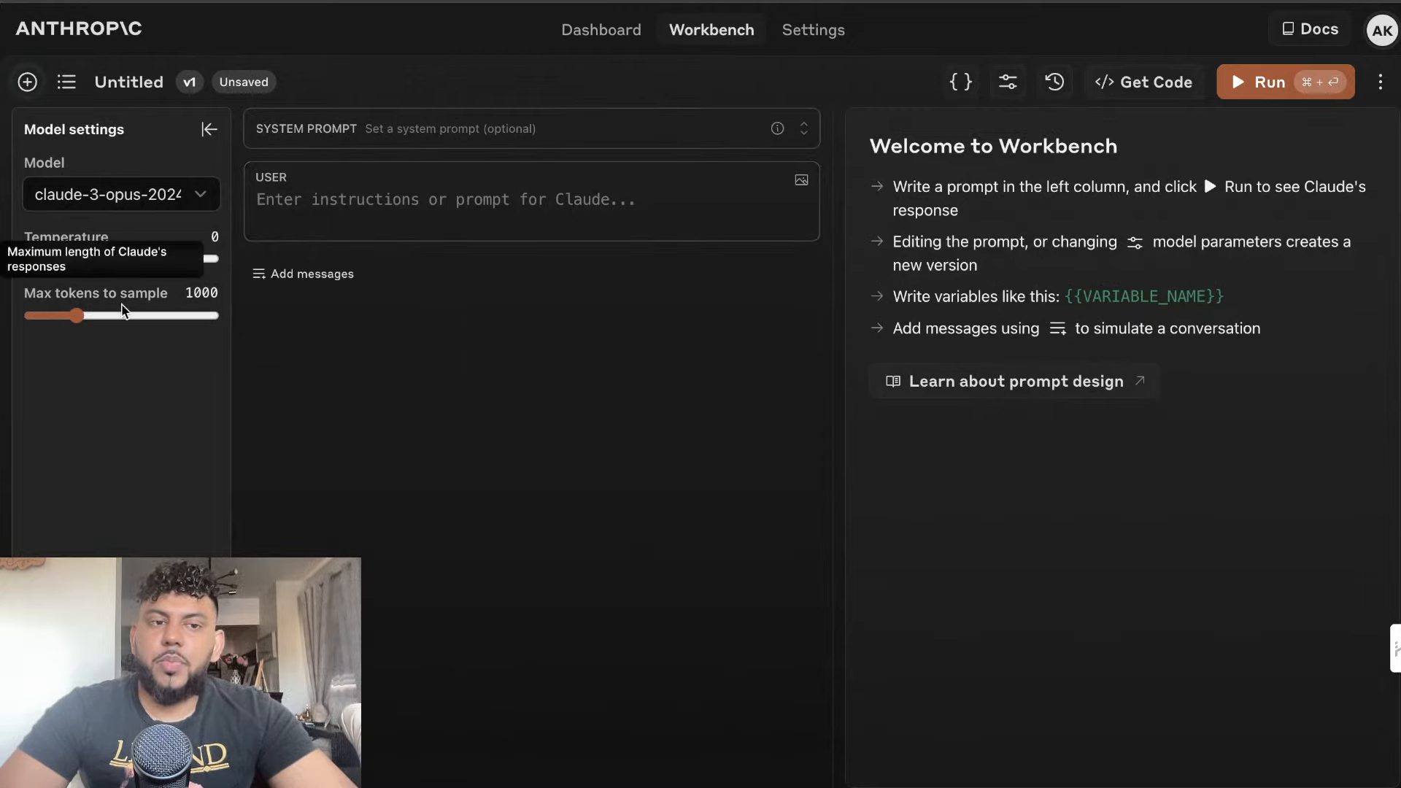
# Raise the maximum token limits in the Anthropic Workbench and the OpenAI Playground, and set the Playground temperature to 0.63
pyautogui.moveTo(77, 315); pyautogui.dragTo(222, 327)
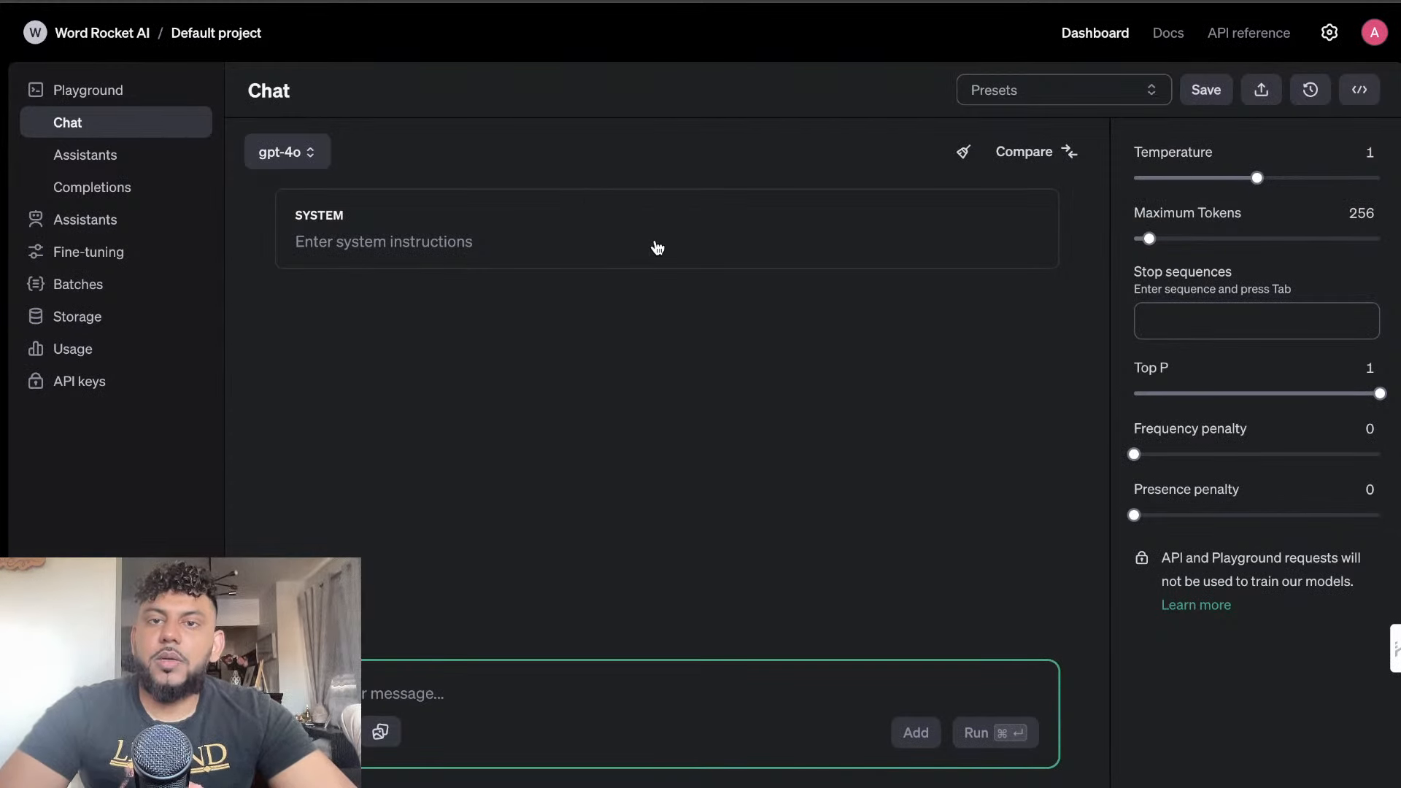
pyautogui.click(1211, 178)
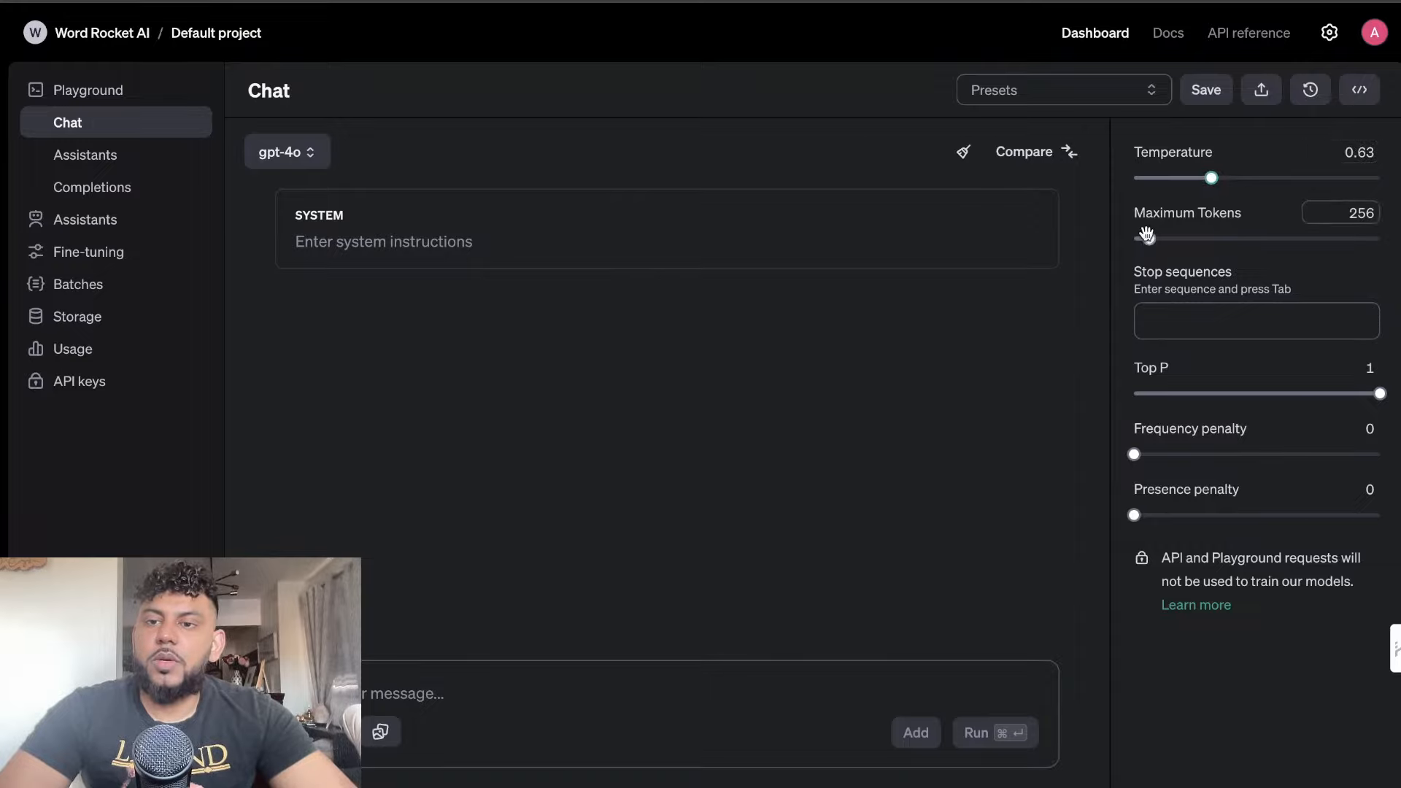
pyautogui.moveTo(1149, 239); pyautogui.dragTo(1278, 239)
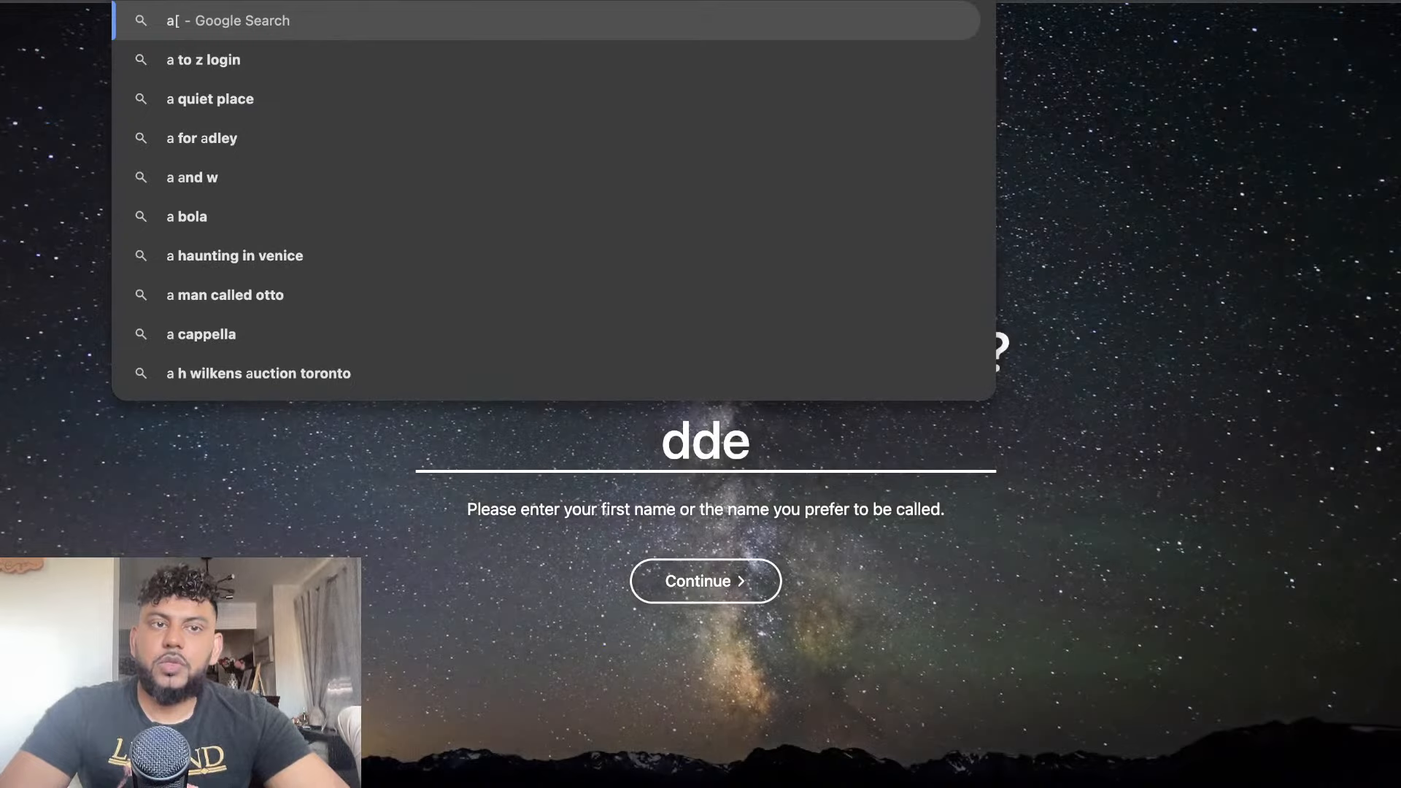
# Go to appsumo.com, search the products for "writer", and open the WriterZen deal page
pyautogui.write('p')
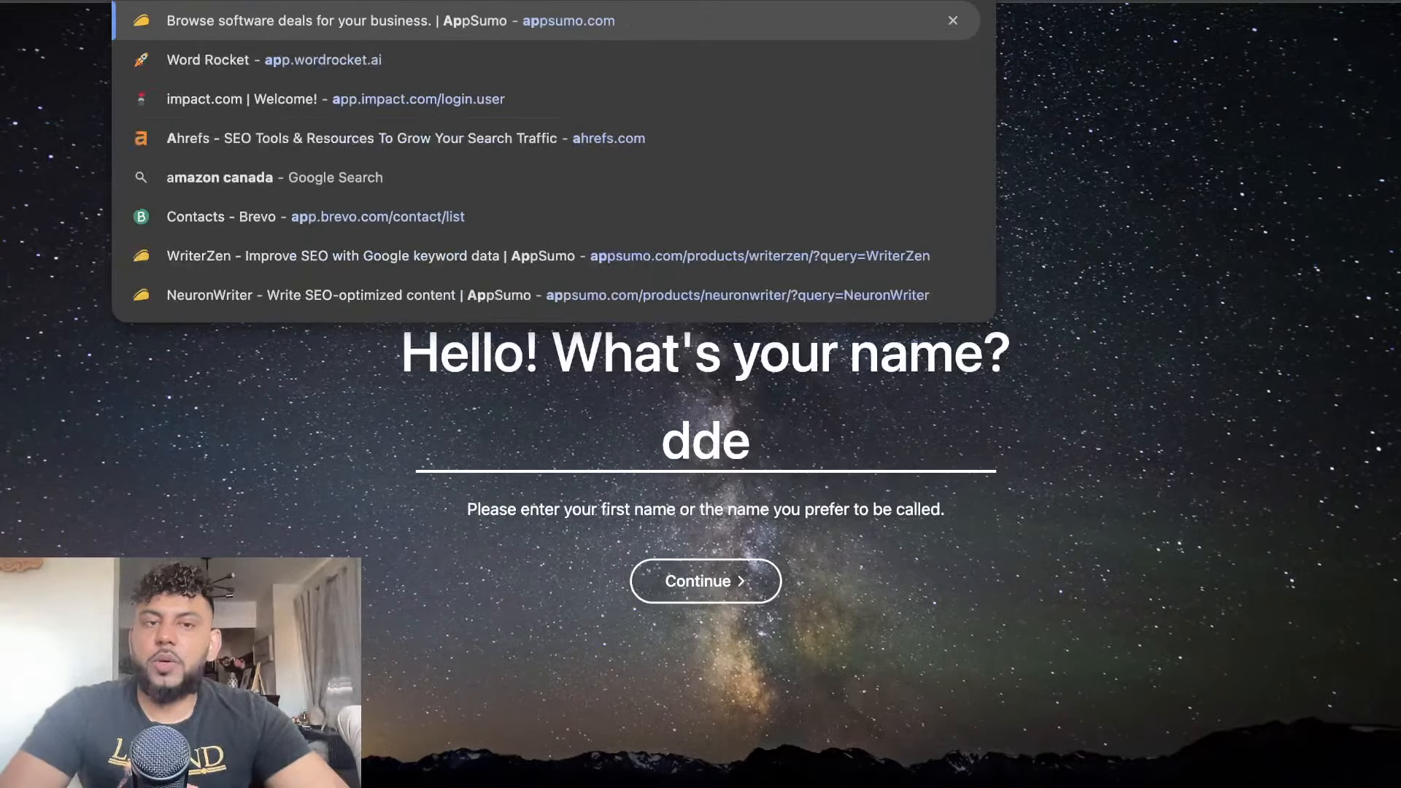
pyautogui.press('Return')
pyautogui.click(574, 40)
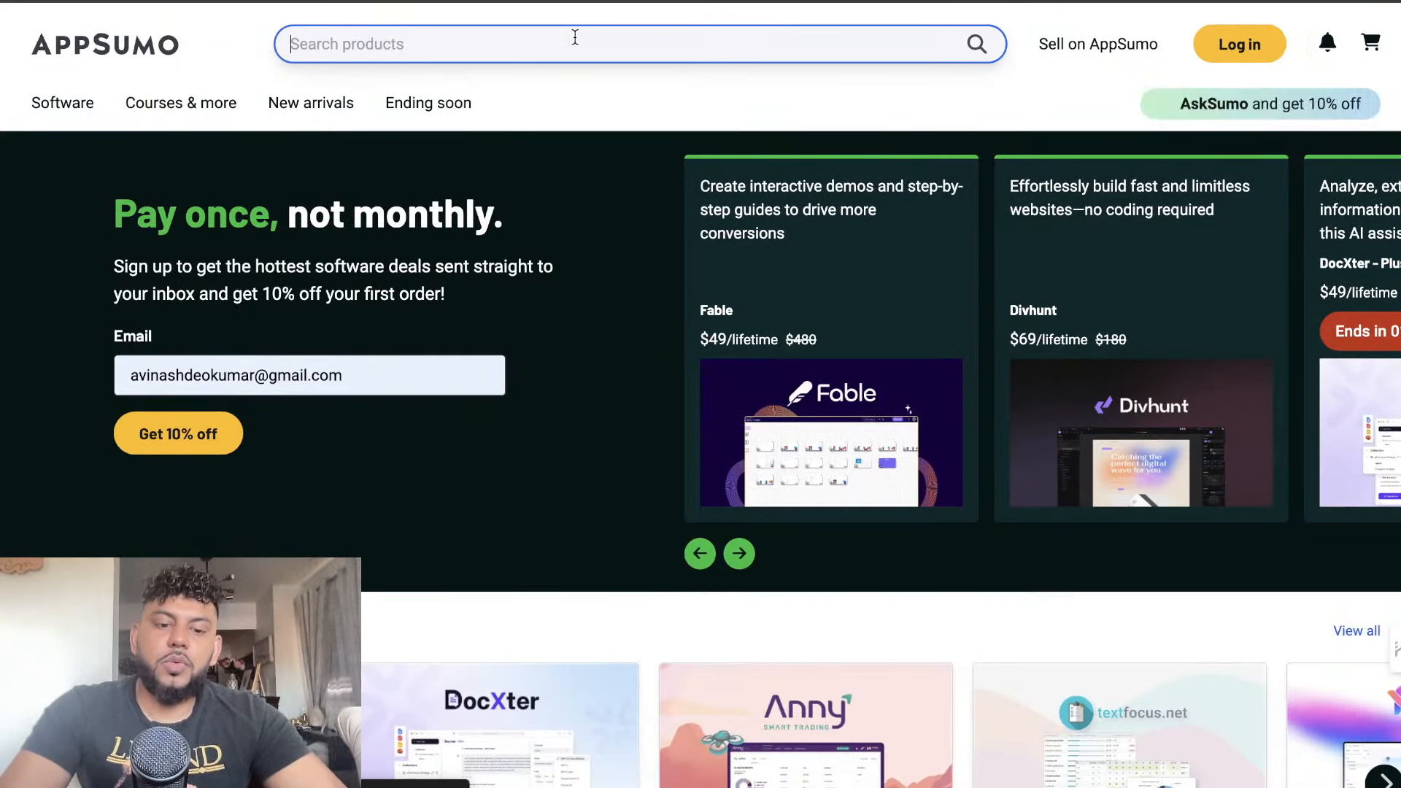
pyautogui.write('writer')
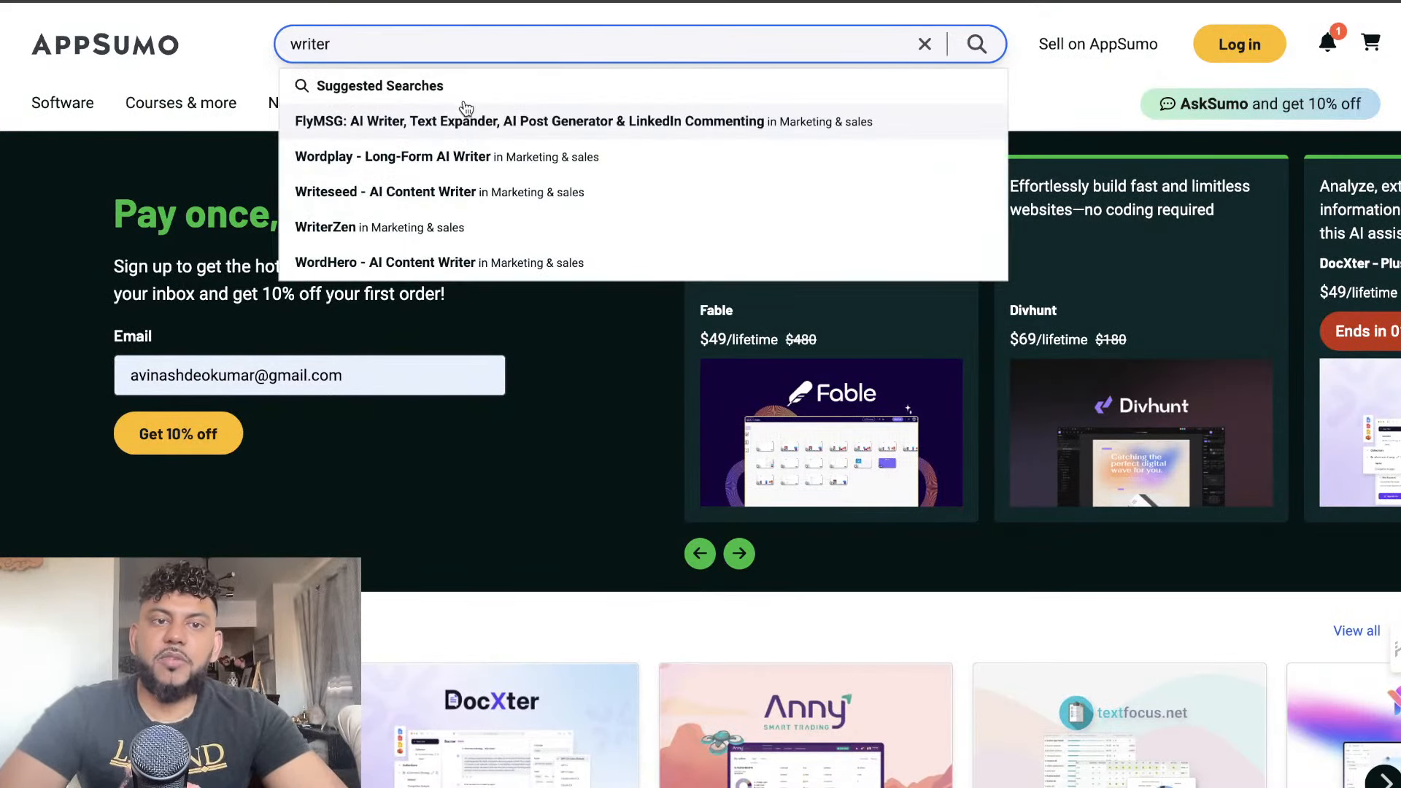
pyautogui.click(432, 229)
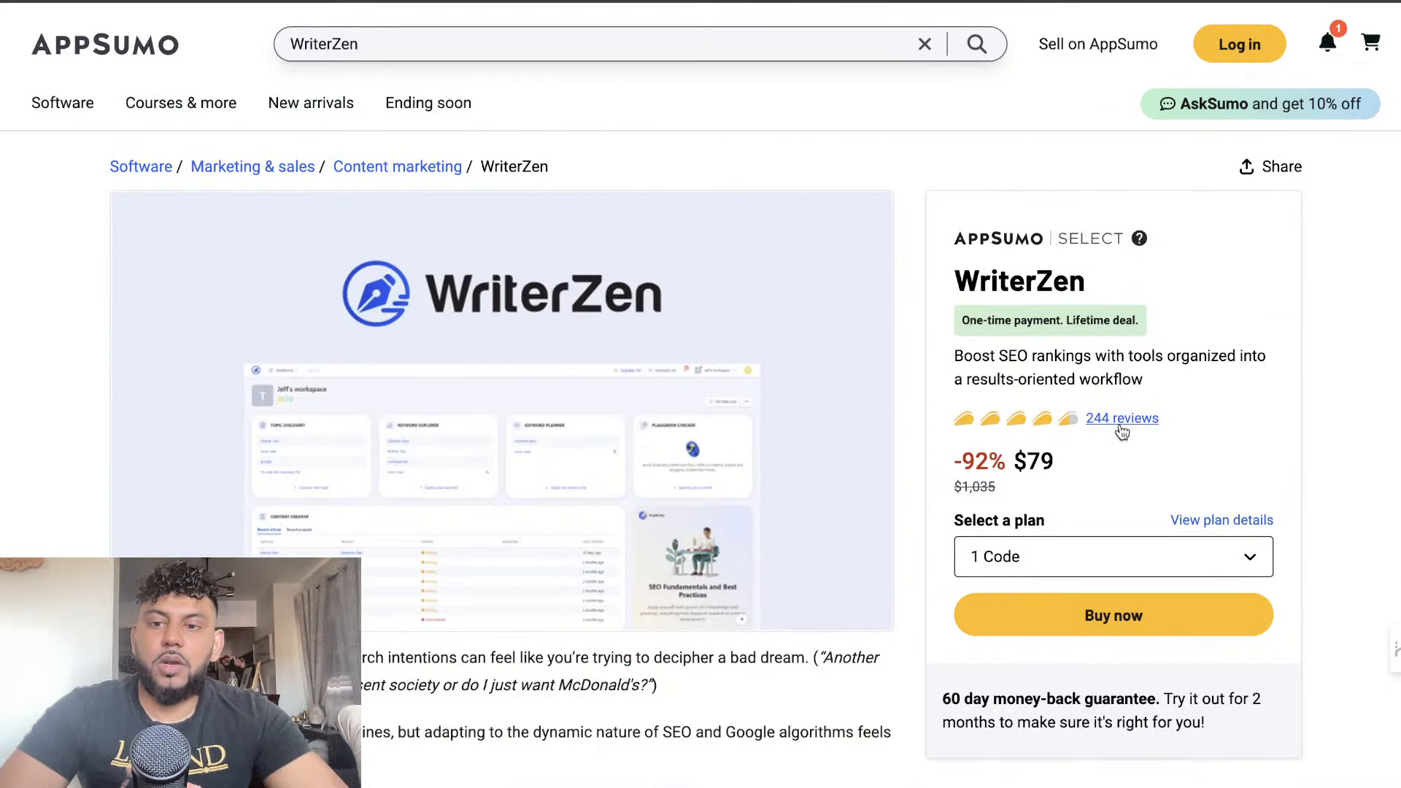
# Highlight WriterZen's deal price and dismiss the browser extension pop-ups covering the deal page
pyautogui.moveTo(1011, 456); pyautogui.dragTo(1060, 459)
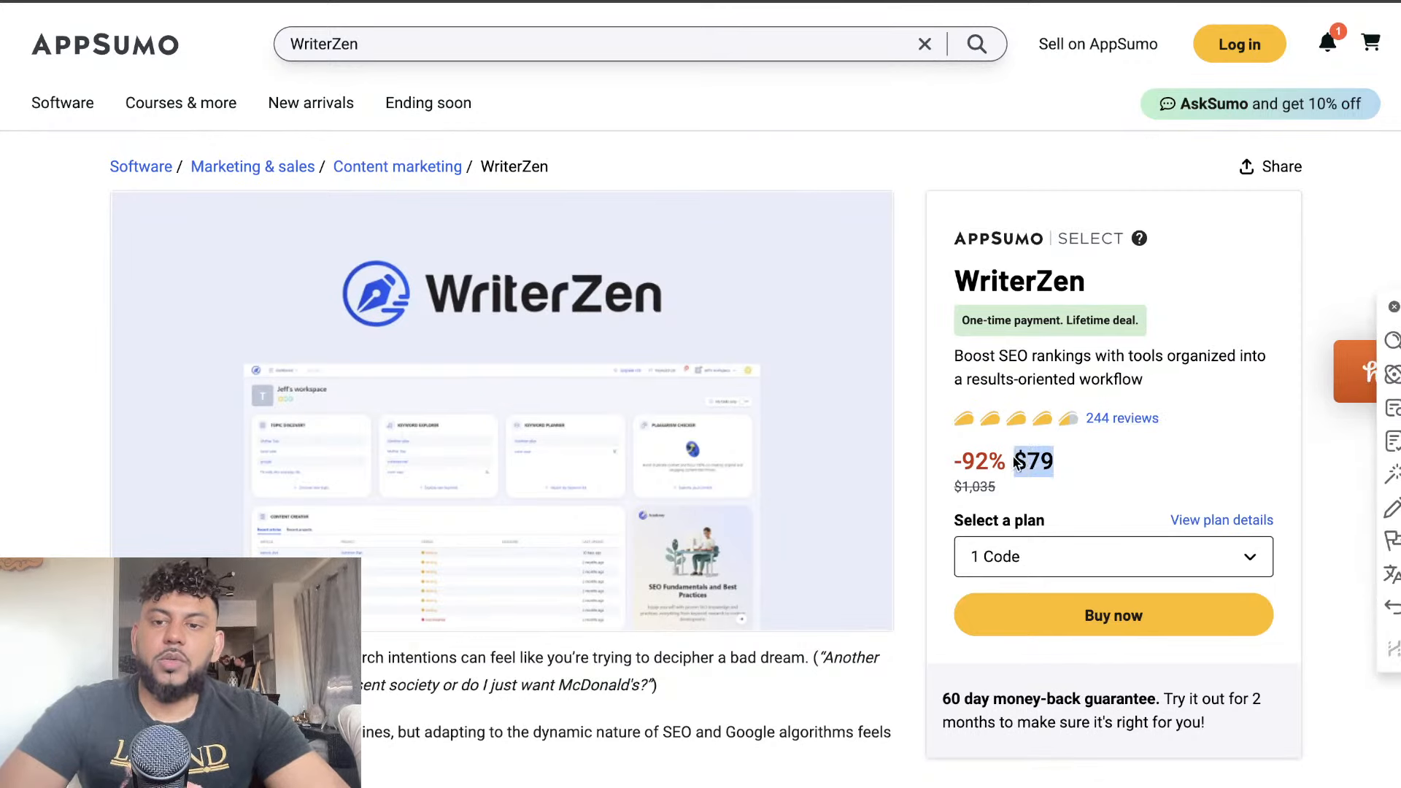
pyautogui.click(1393, 307)
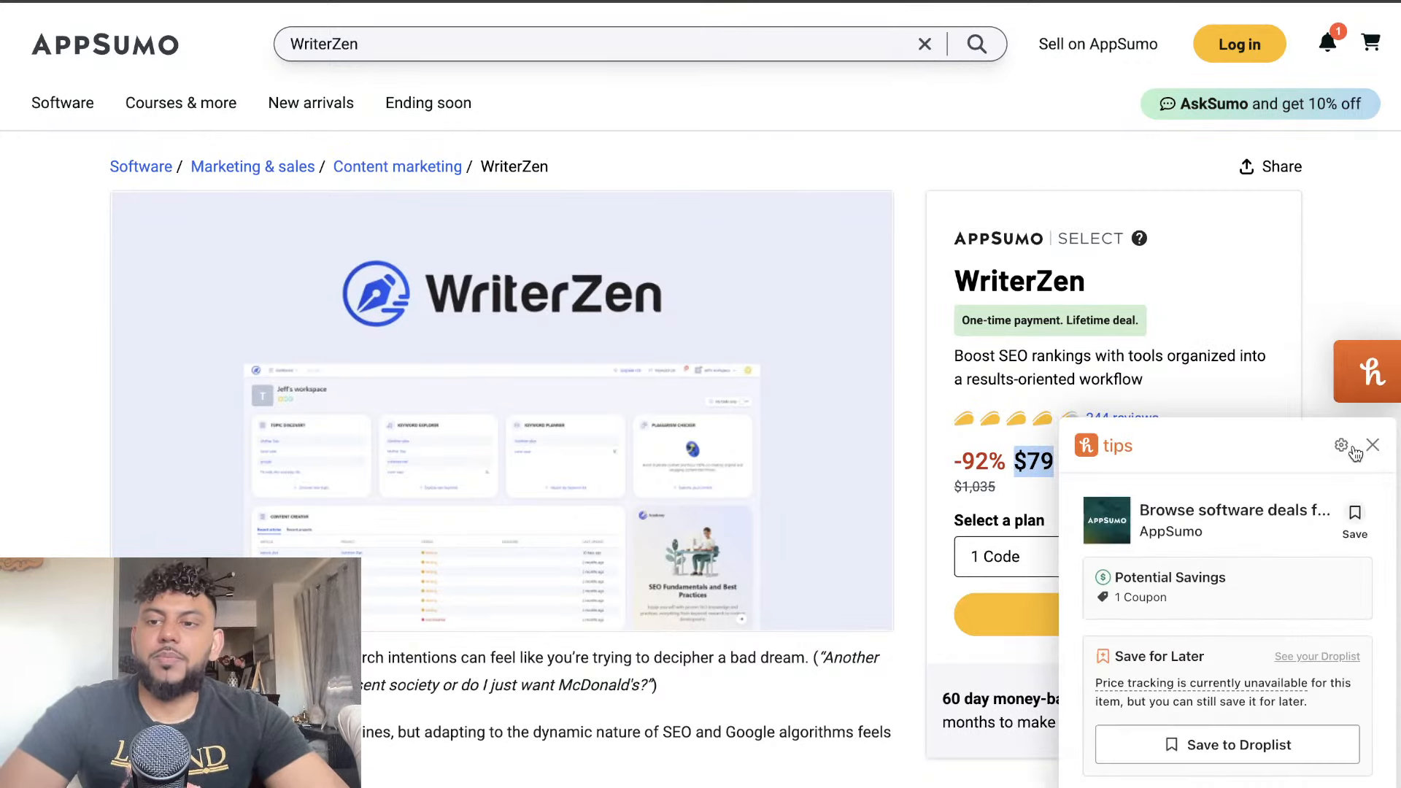
pyautogui.click(1373, 447)
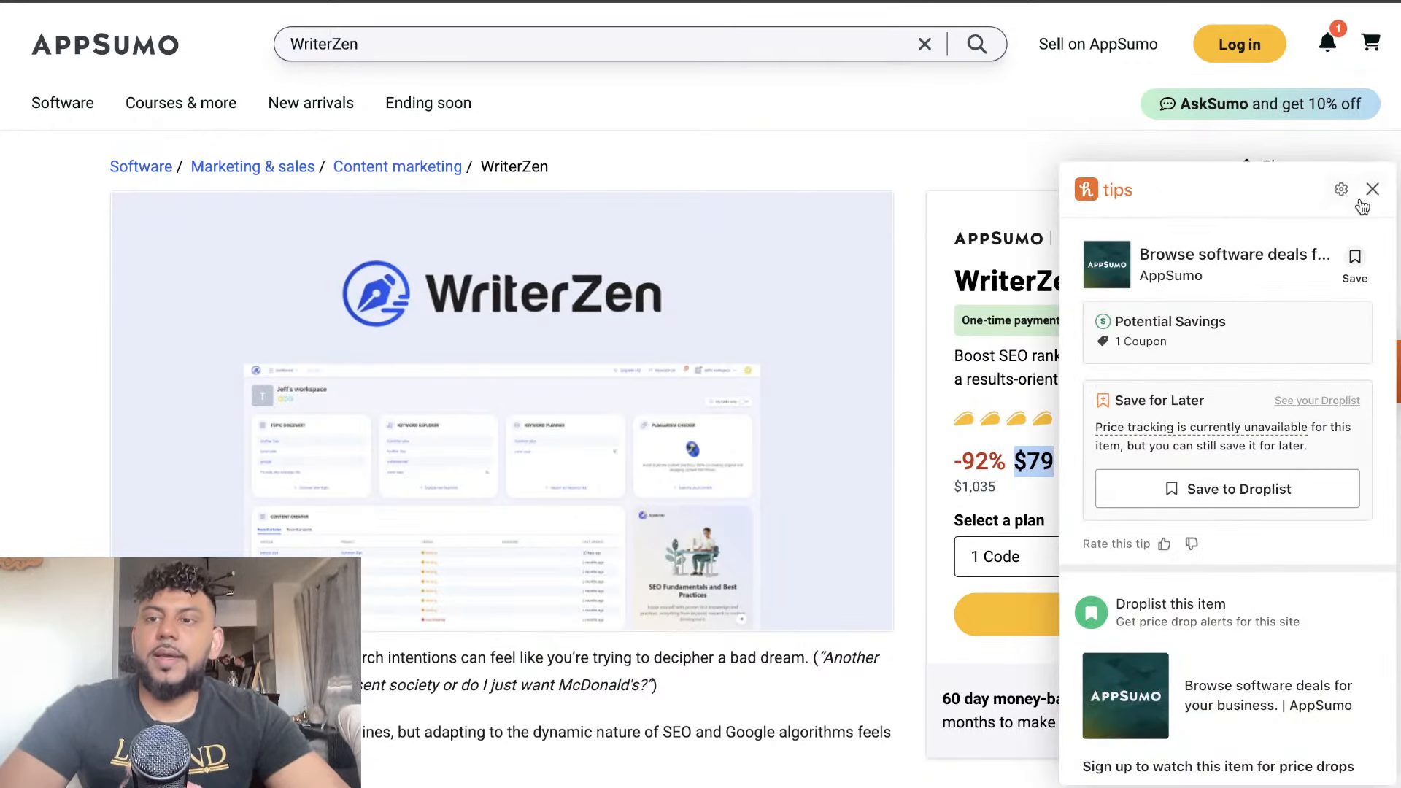
pyautogui.click(1372, 189)
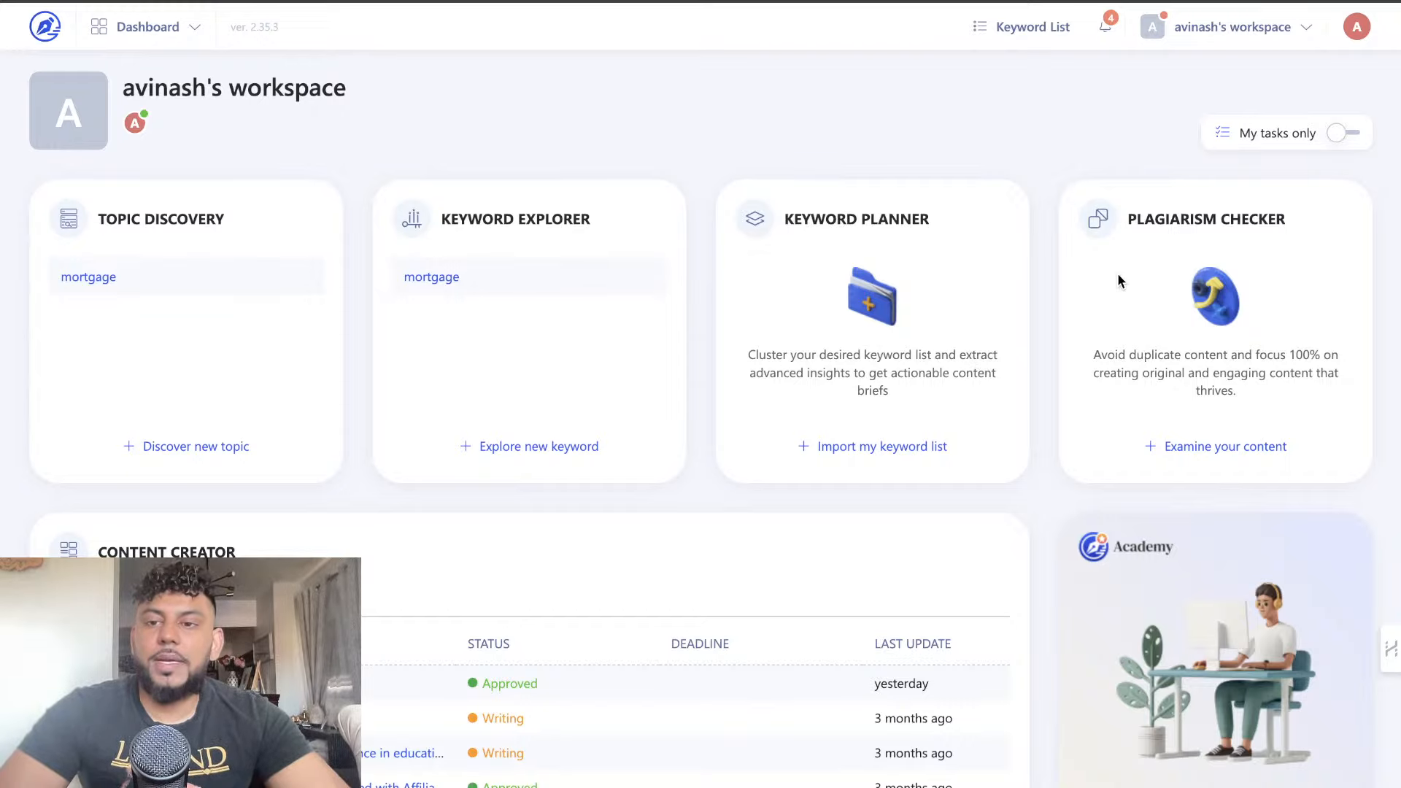
# Switch to the WriterZen dashboard and run a new Keyword Explorer search for "mortgages"
pyautogui.scroll(-1, 1097, 263)
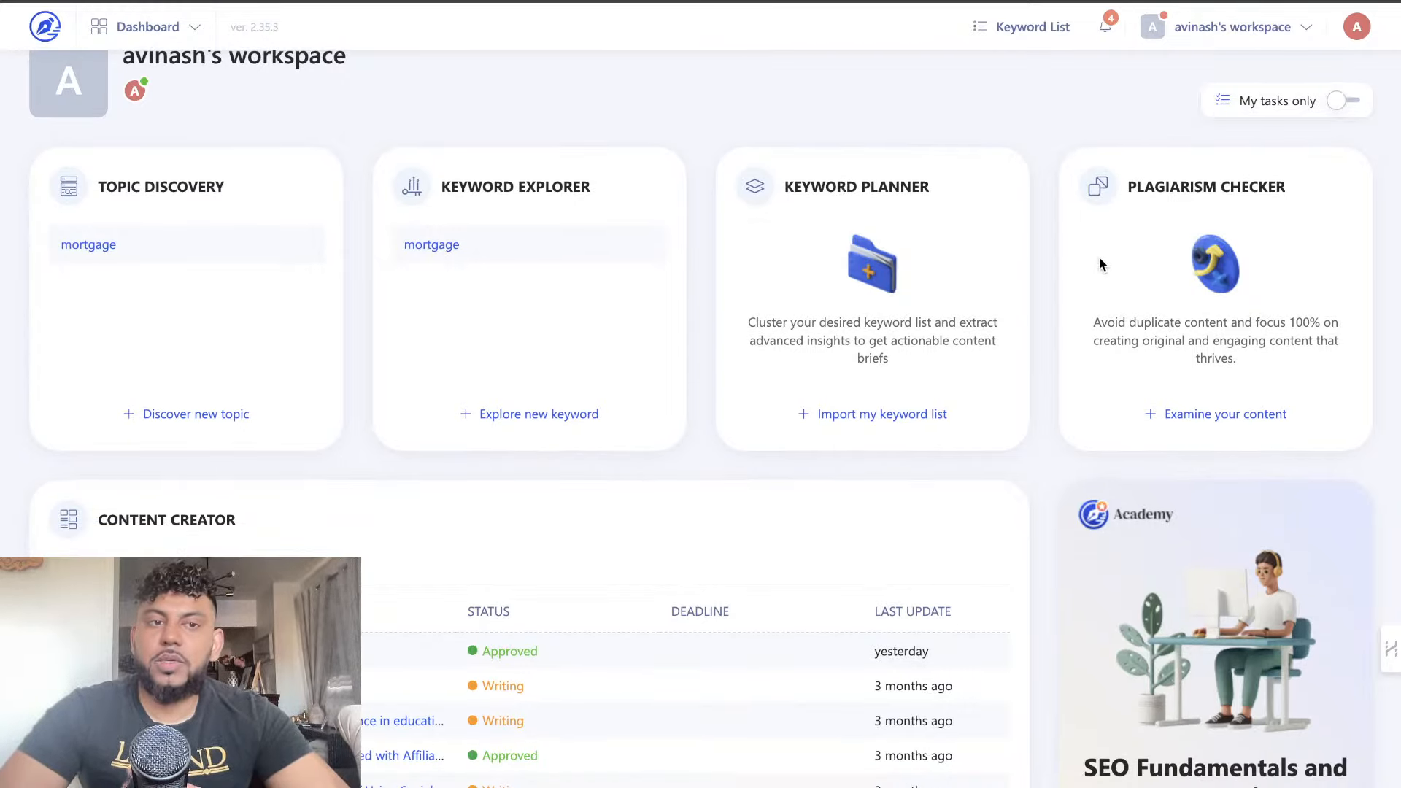
pyautogui.scroll(1, 903, 295)
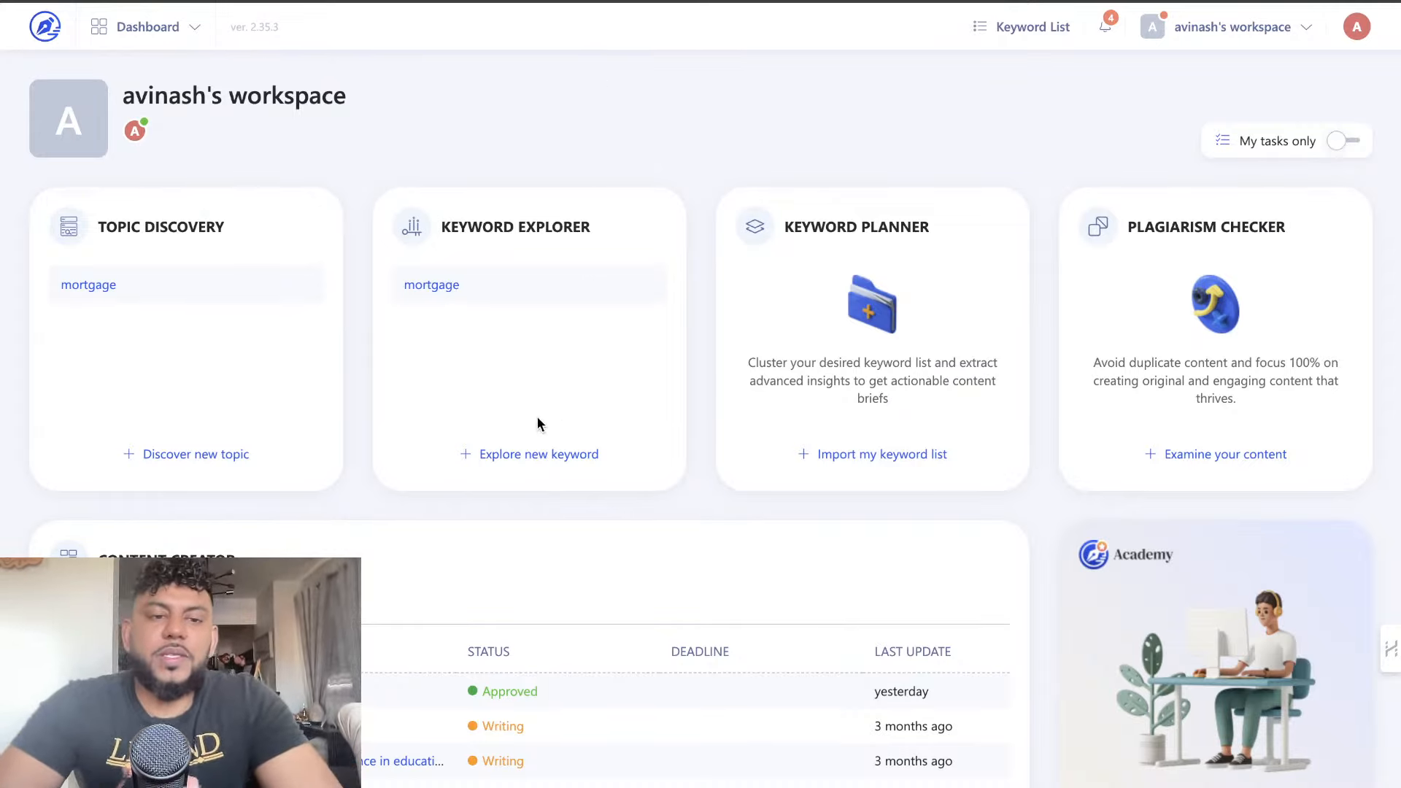
pyautogui.click(504, 453)
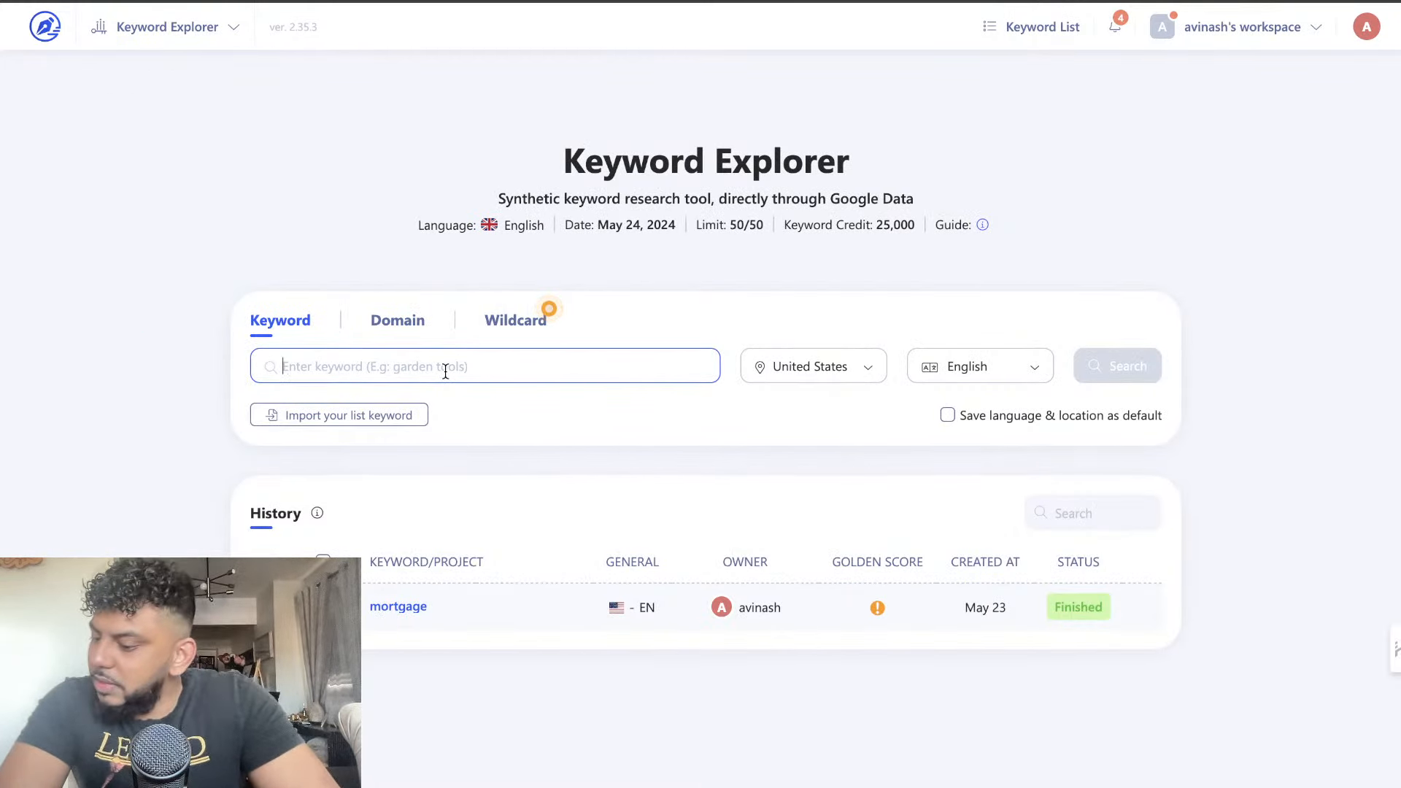
pyautogui.write('mo')
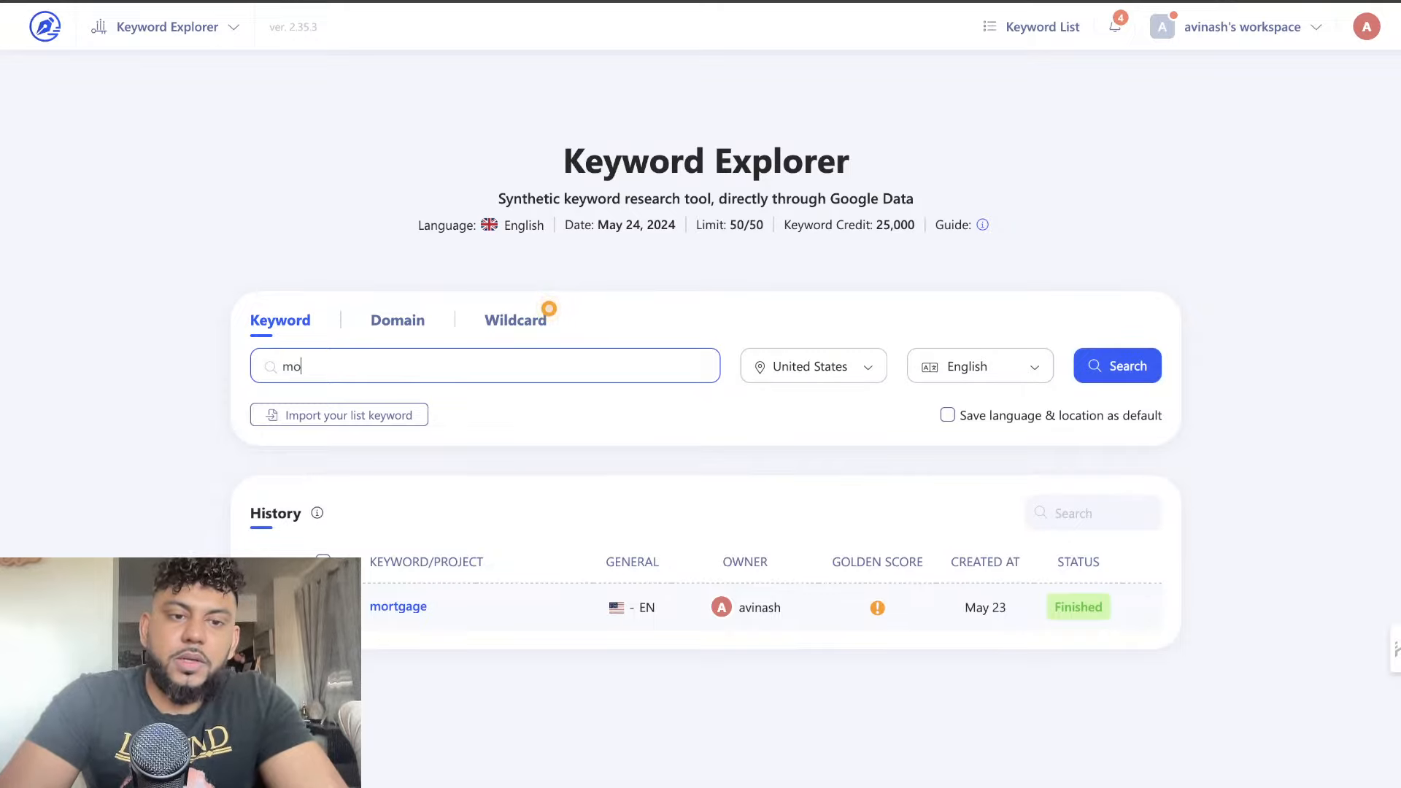
pyautogui.write('rta')
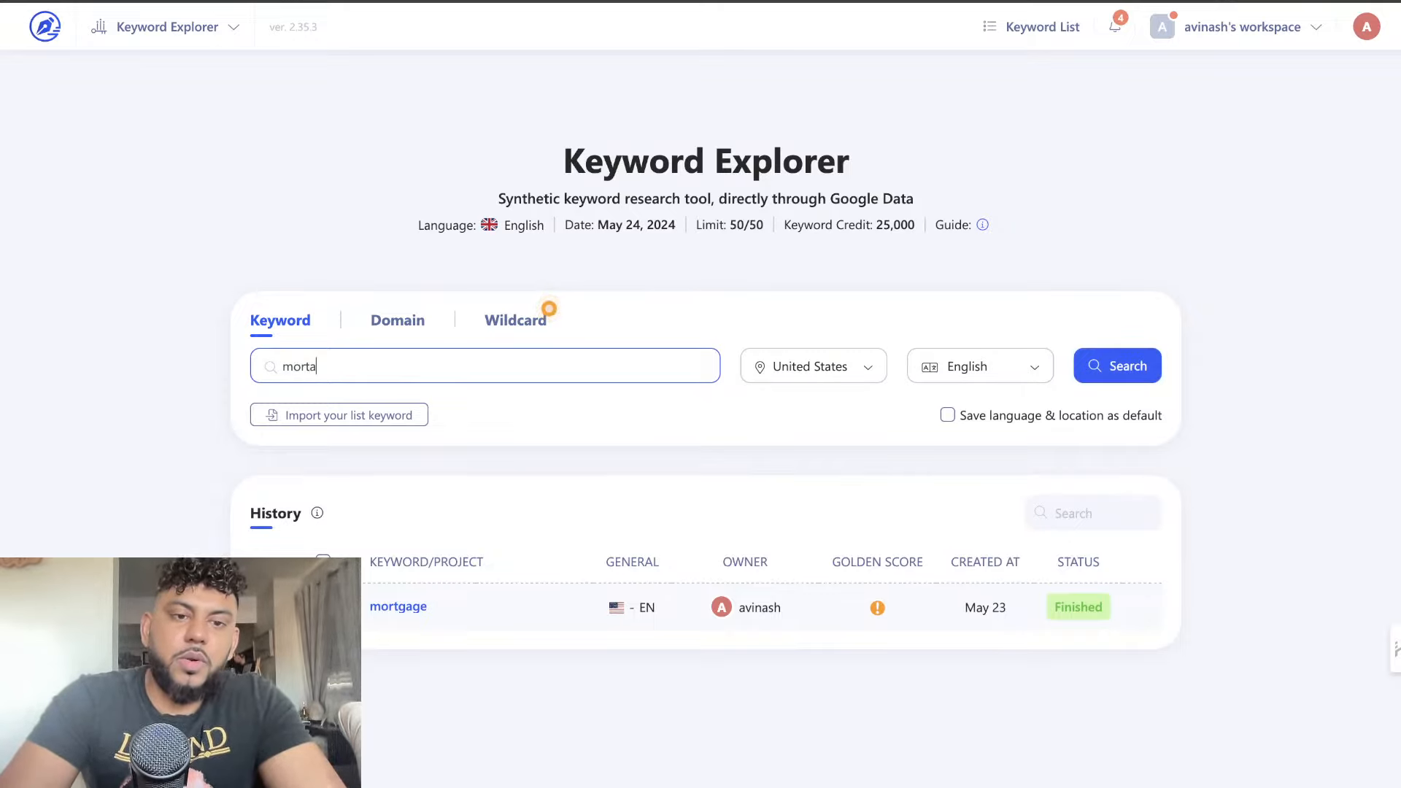
pyautogui.write('gages')
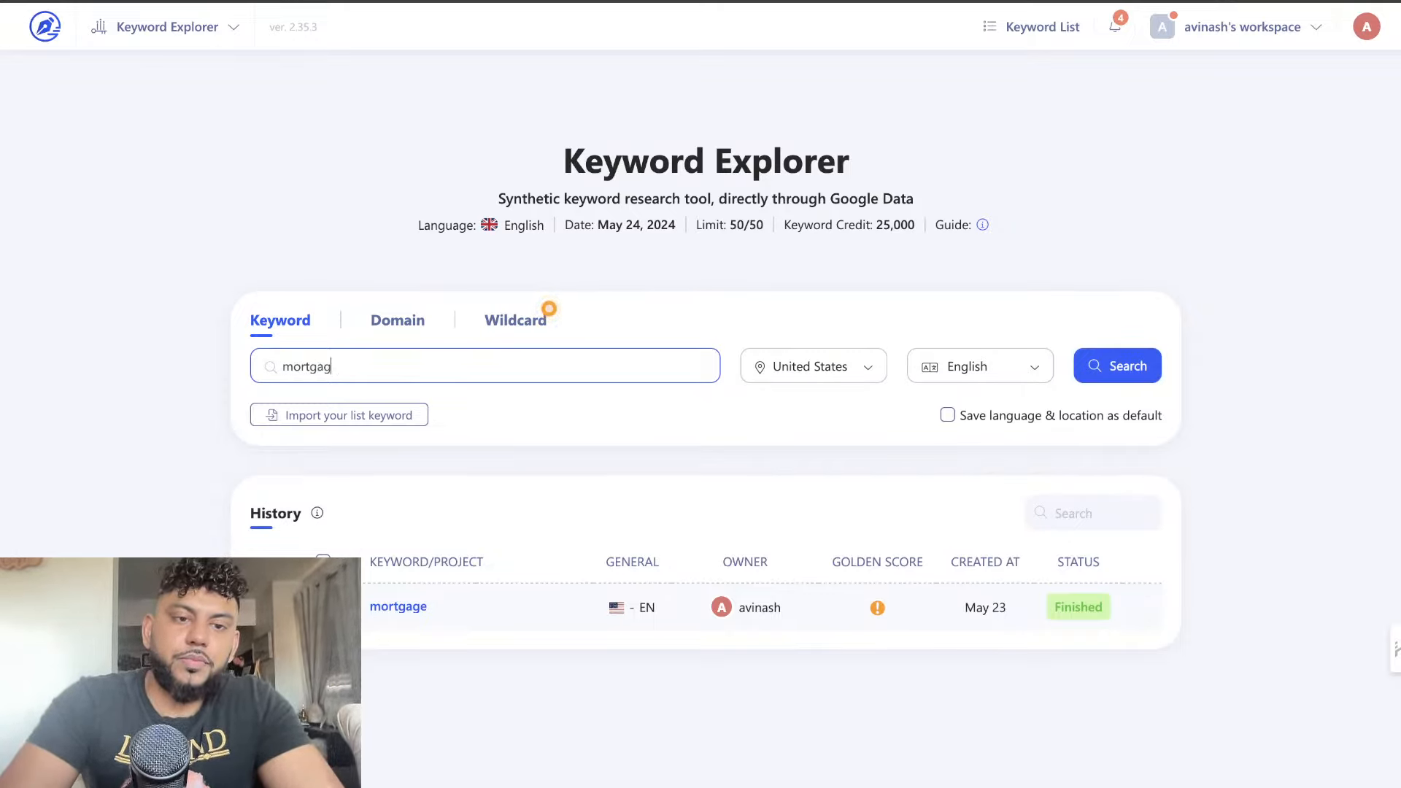
pyautogui.press('Return')
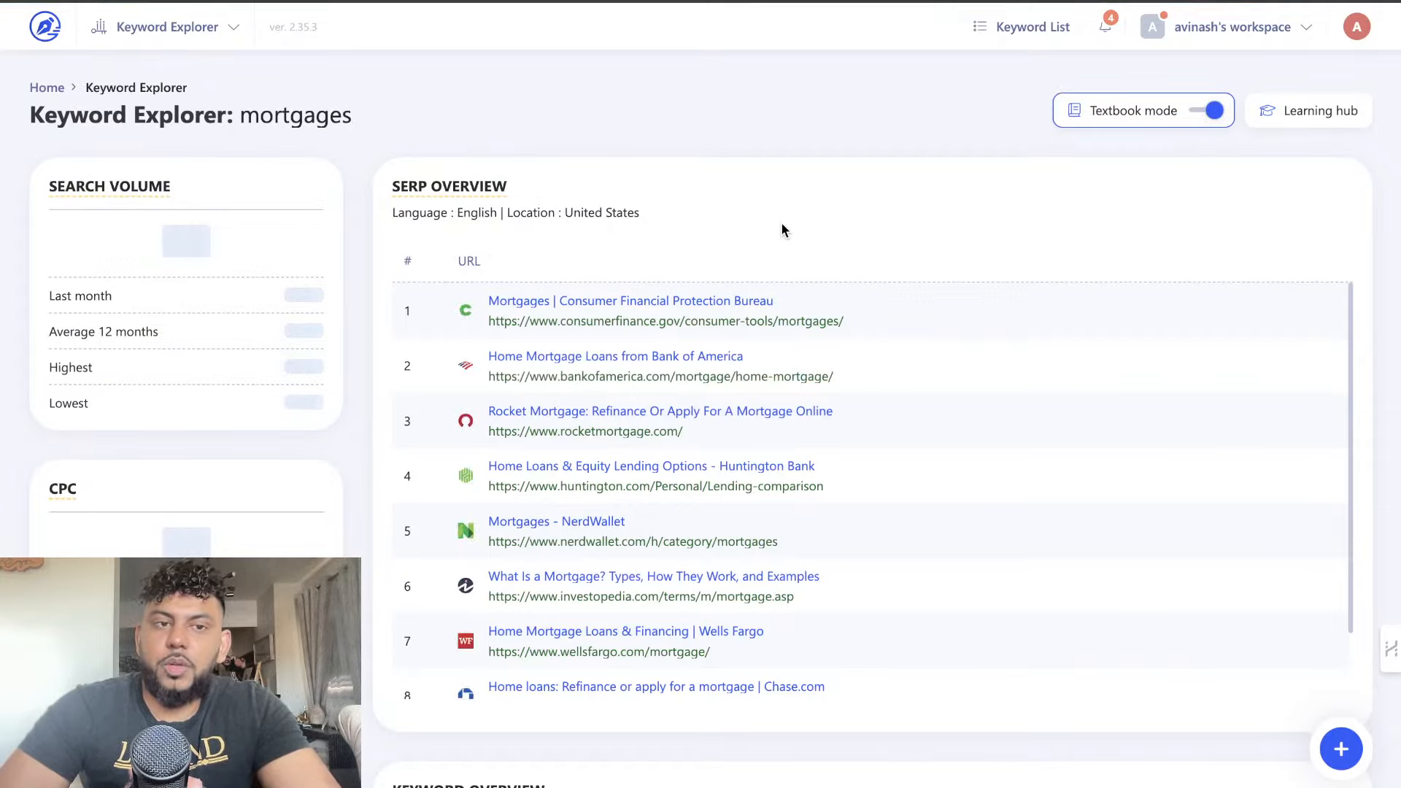
# Examine the "mortgages" report, from the SERP overview to the keyword data table and its filter options
pyautogui.scroll(-12, 782, 229)
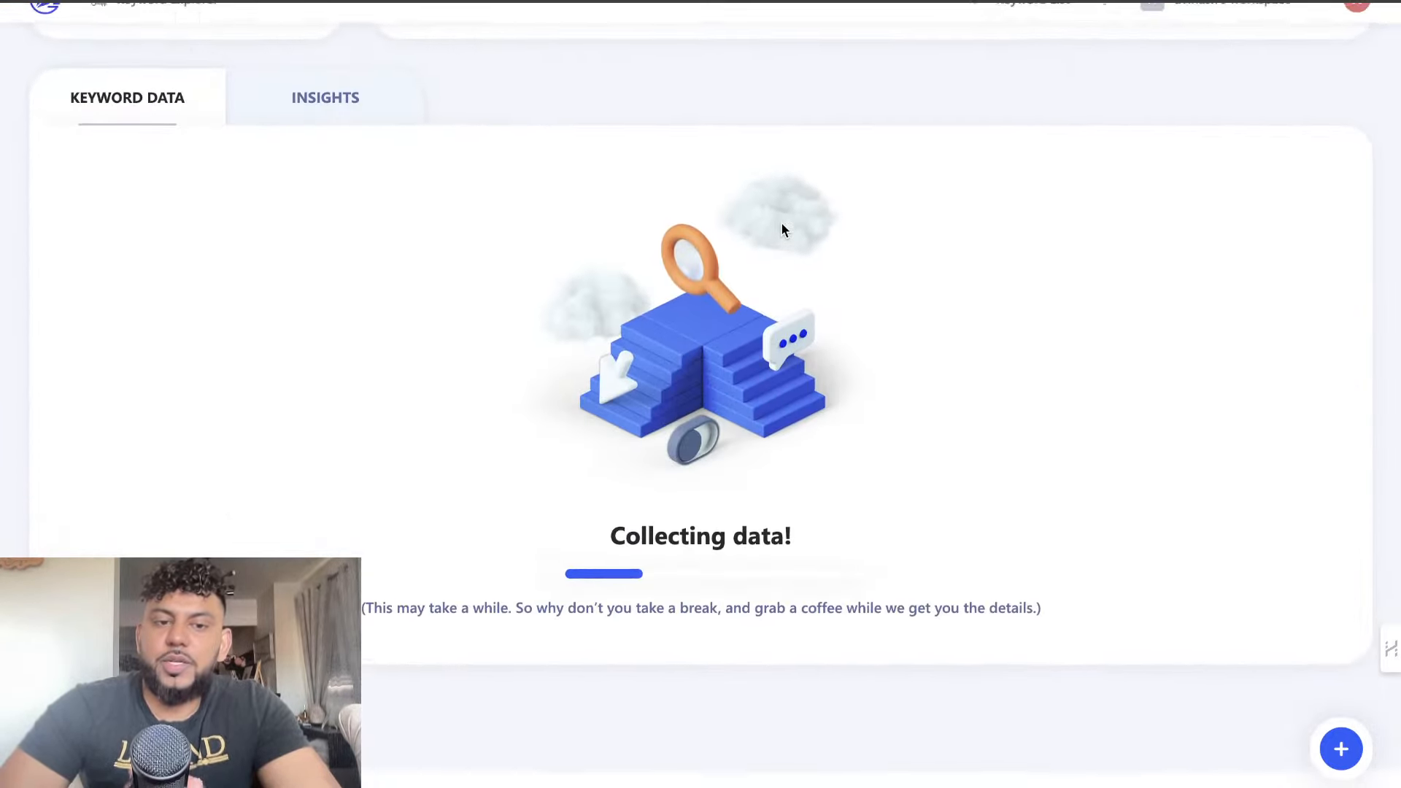
pyautogui.scroll(12, 782, 229)
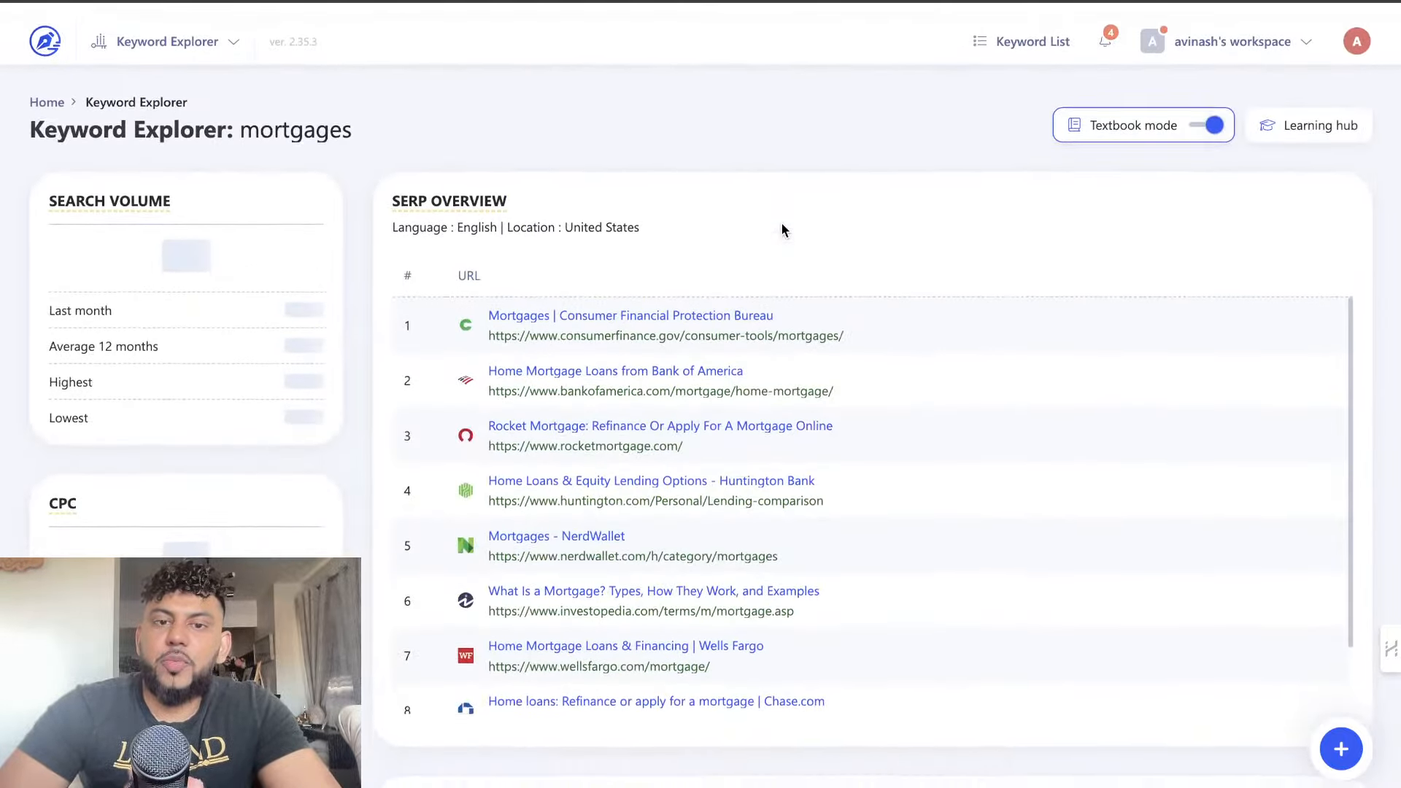
pyautogui.scroll(-1, 782, 229)
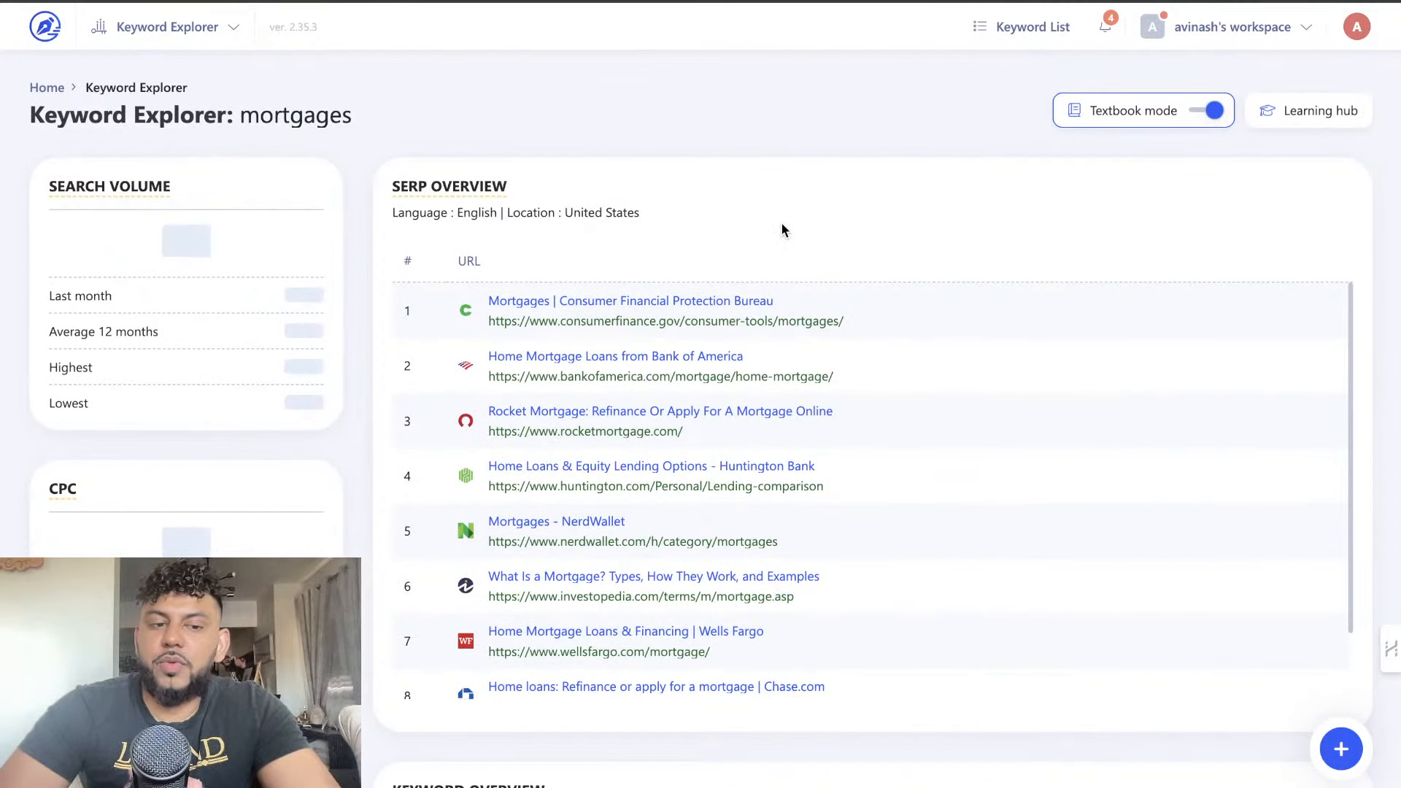
pyautogui.scroll(-20, 782, 229)
pyautogui.scroll(12, 782, 229)
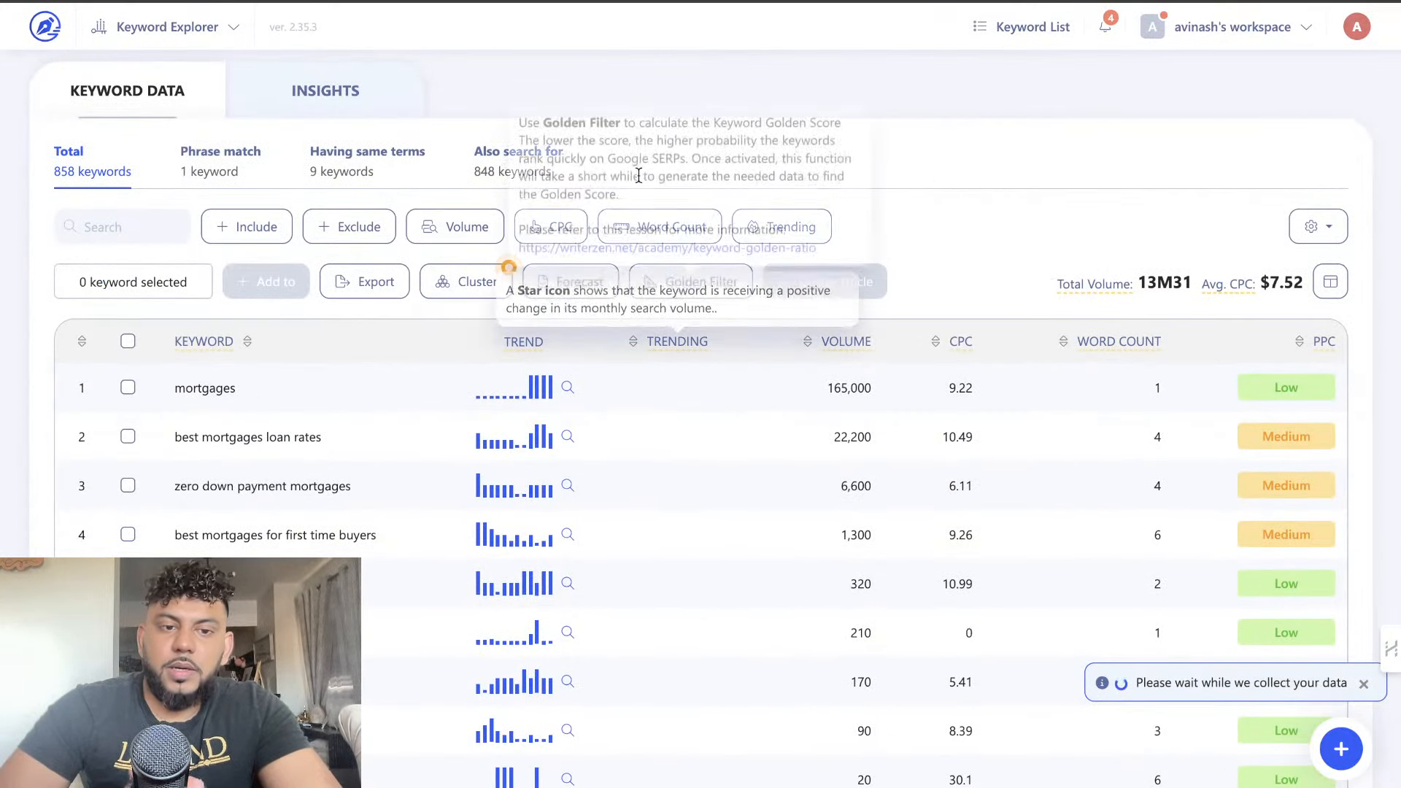
pyautogui.scroll(-1, 637, 174)
pyautogui.scroll(-6, 638, 174)
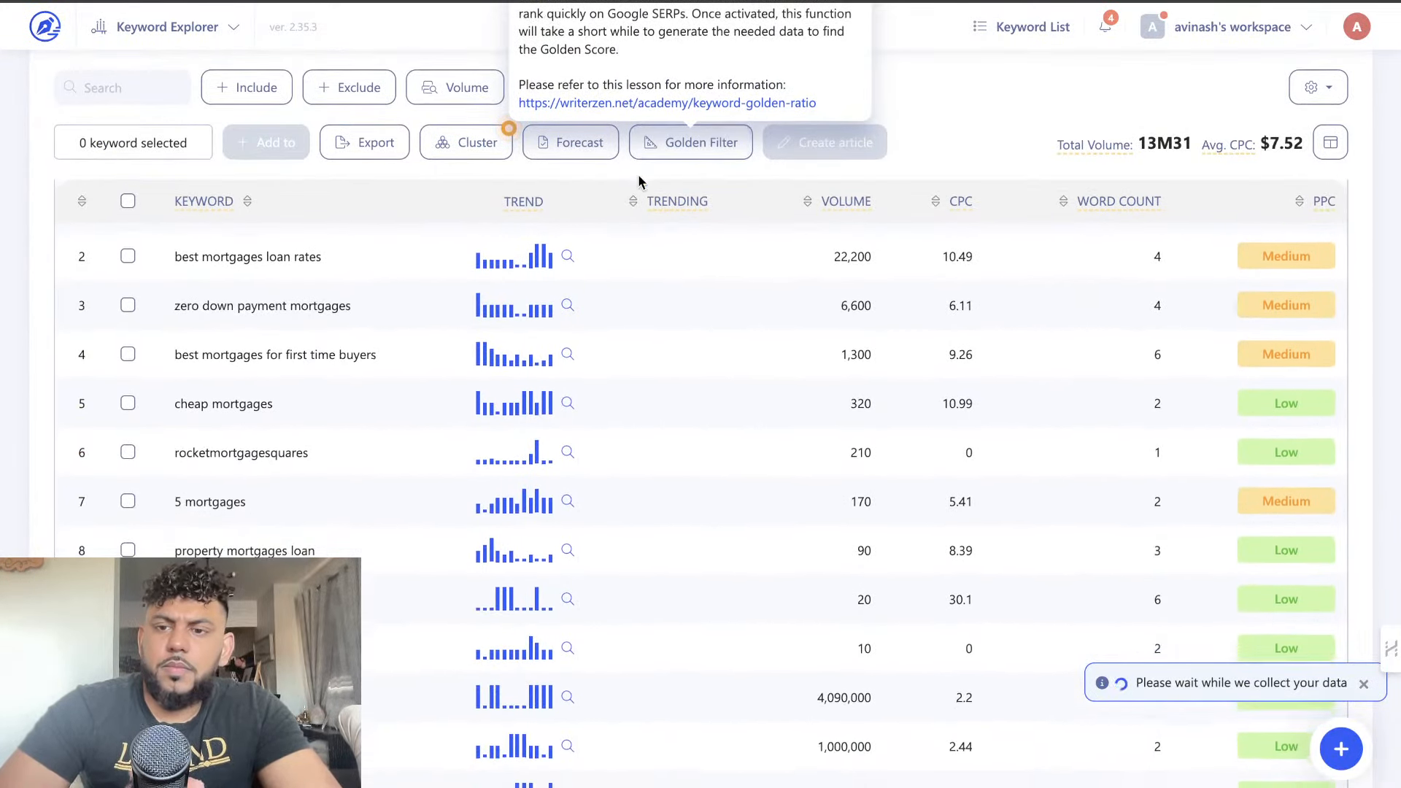
pyautogui.scroll(6, 637, 174)
pyautogui.scroll(3, 732, 274)
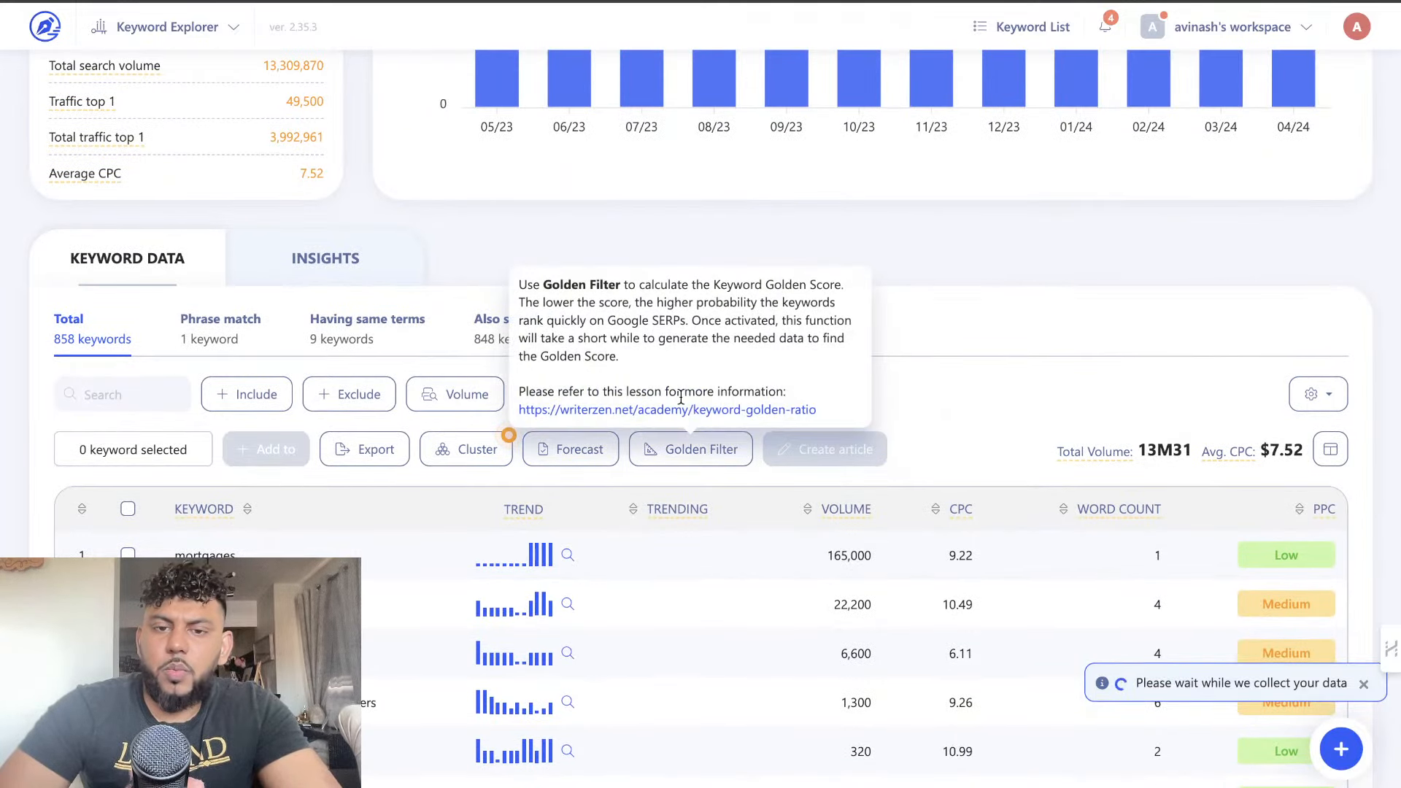
# Filter the keyword data to show only keywords with a minimum word count of 5
pyautogui.click(642, 394)
pyautogui.click(672, 458)
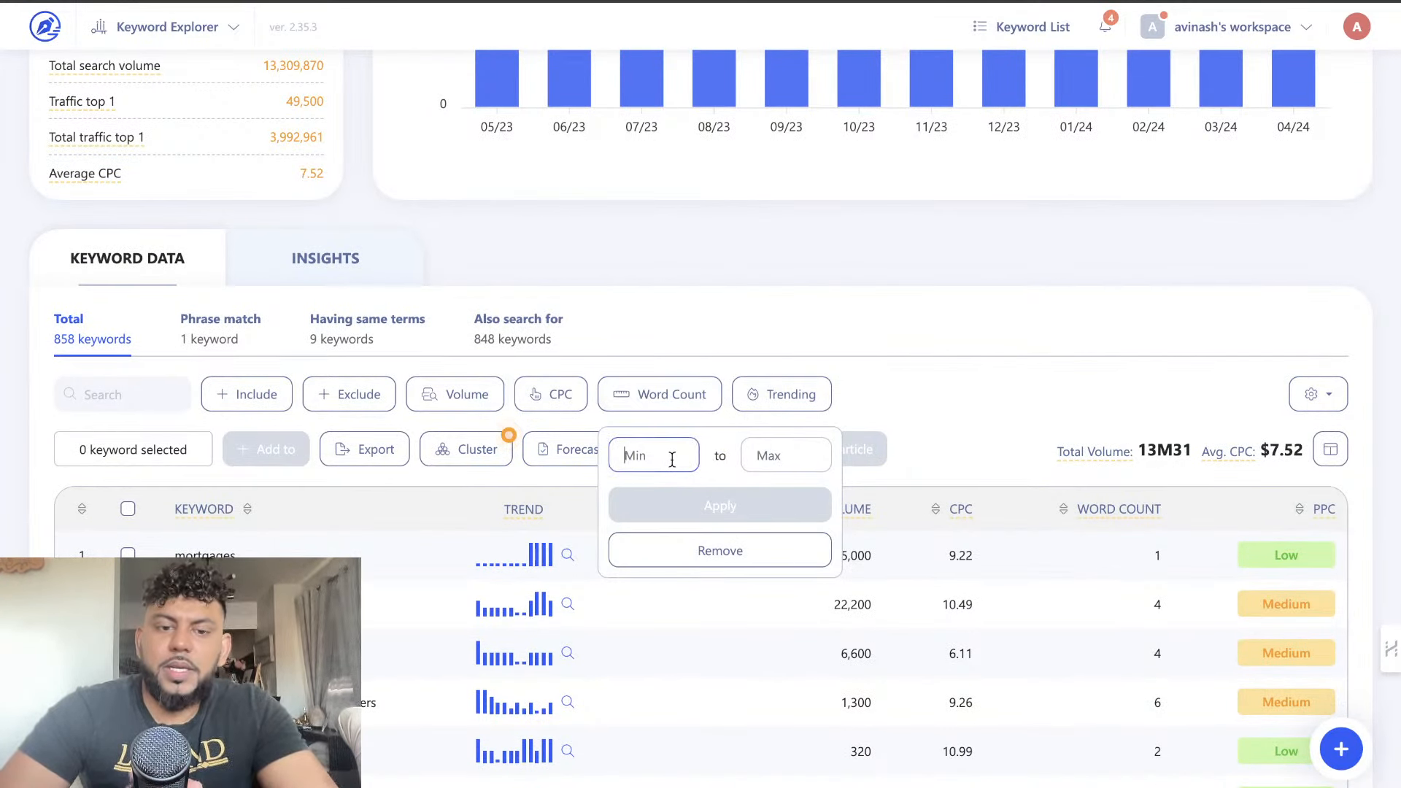
pyautogui.write('5')
pyautogui.click(688, 507)
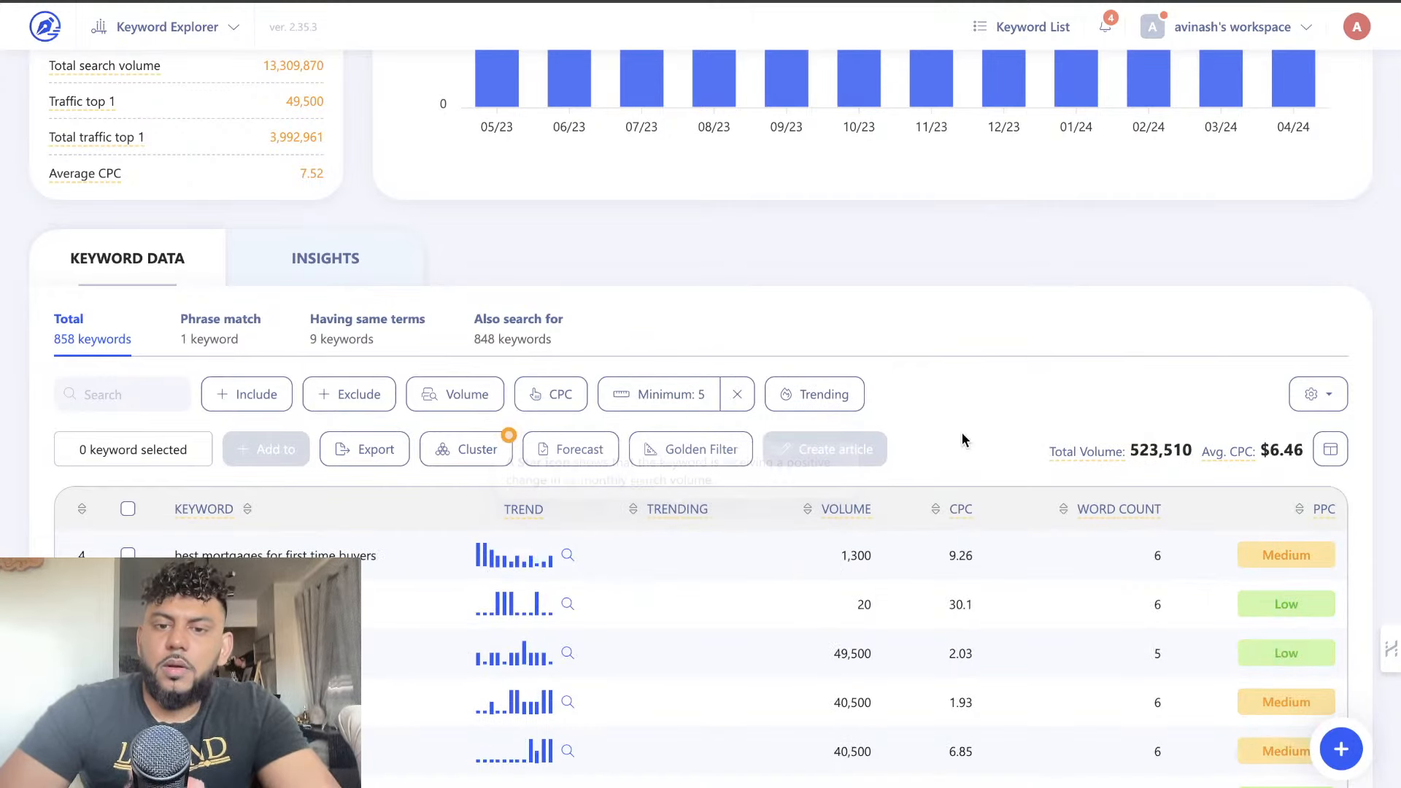
# Review the filtered long-tail keywords on the first two result pages, comparing their search volume, CPC and PPC competition
pyautogui.scroll(-3, 937, 384)
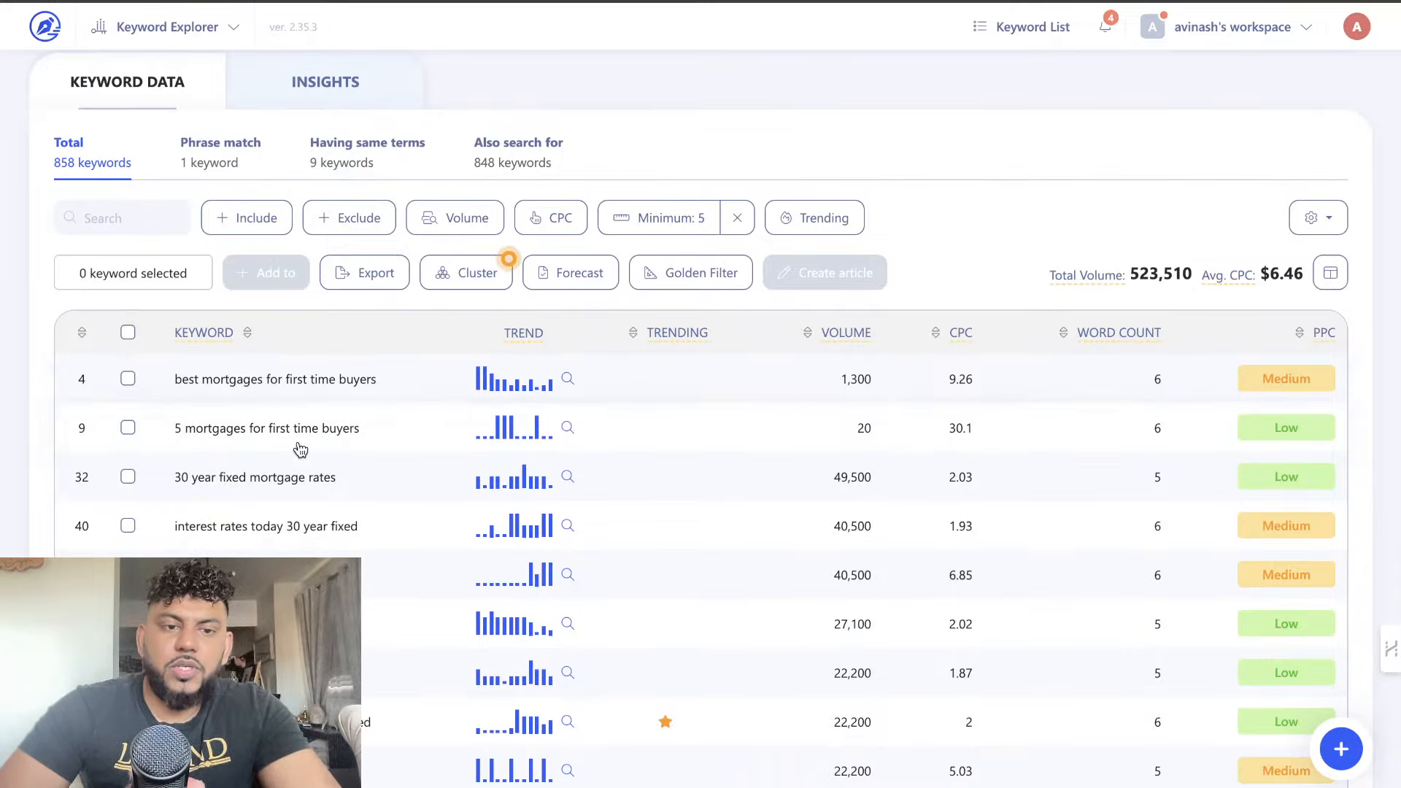
pyautogui.scroll(-5, 355, 502)
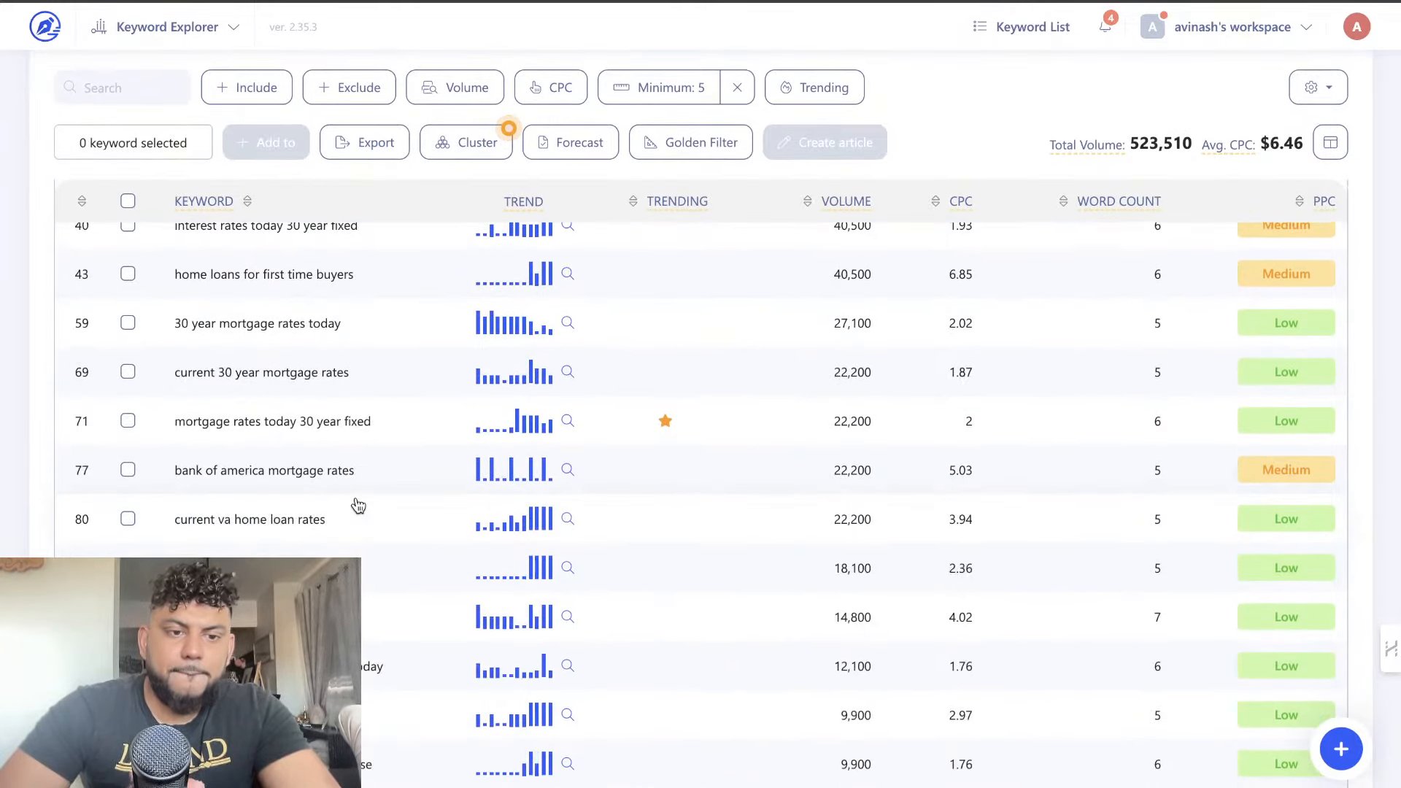
pyautogui.scroll(-7, 357, 505)
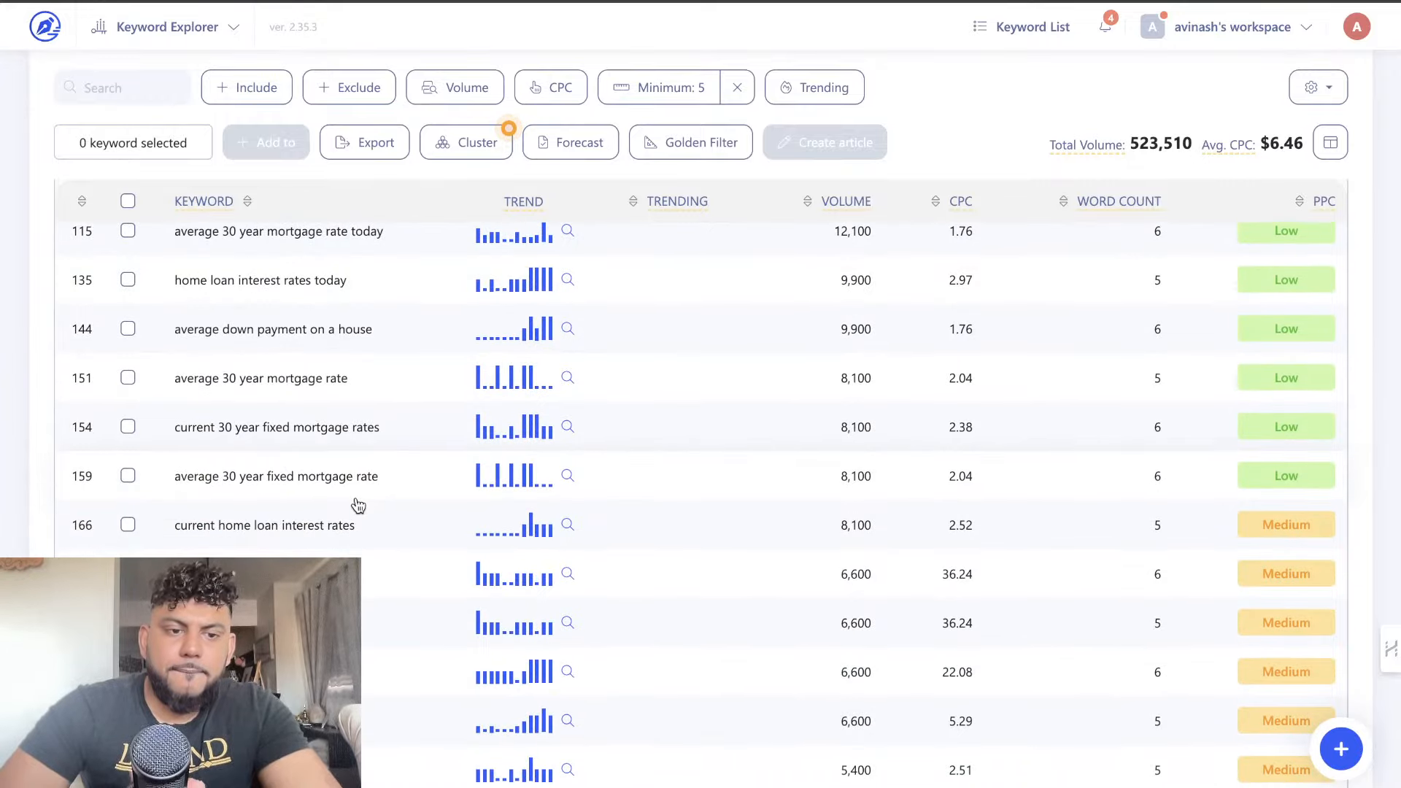
pyautogui.scroll(-3, 357, 505)
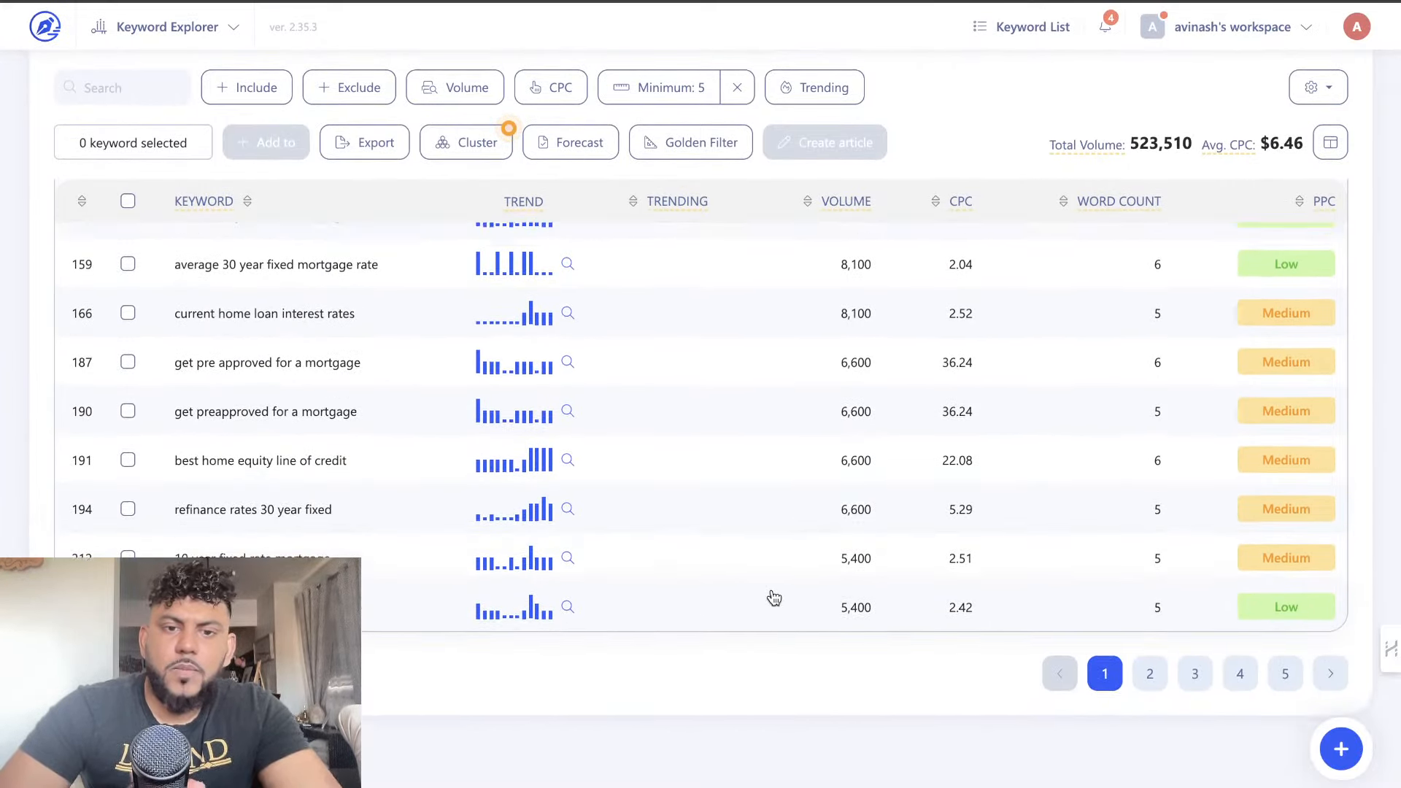
pyautogui.scroll(8, 773, 591)
pyautogui.scroll(-8, 802, 598)
pyautogui.click(1151, 702)
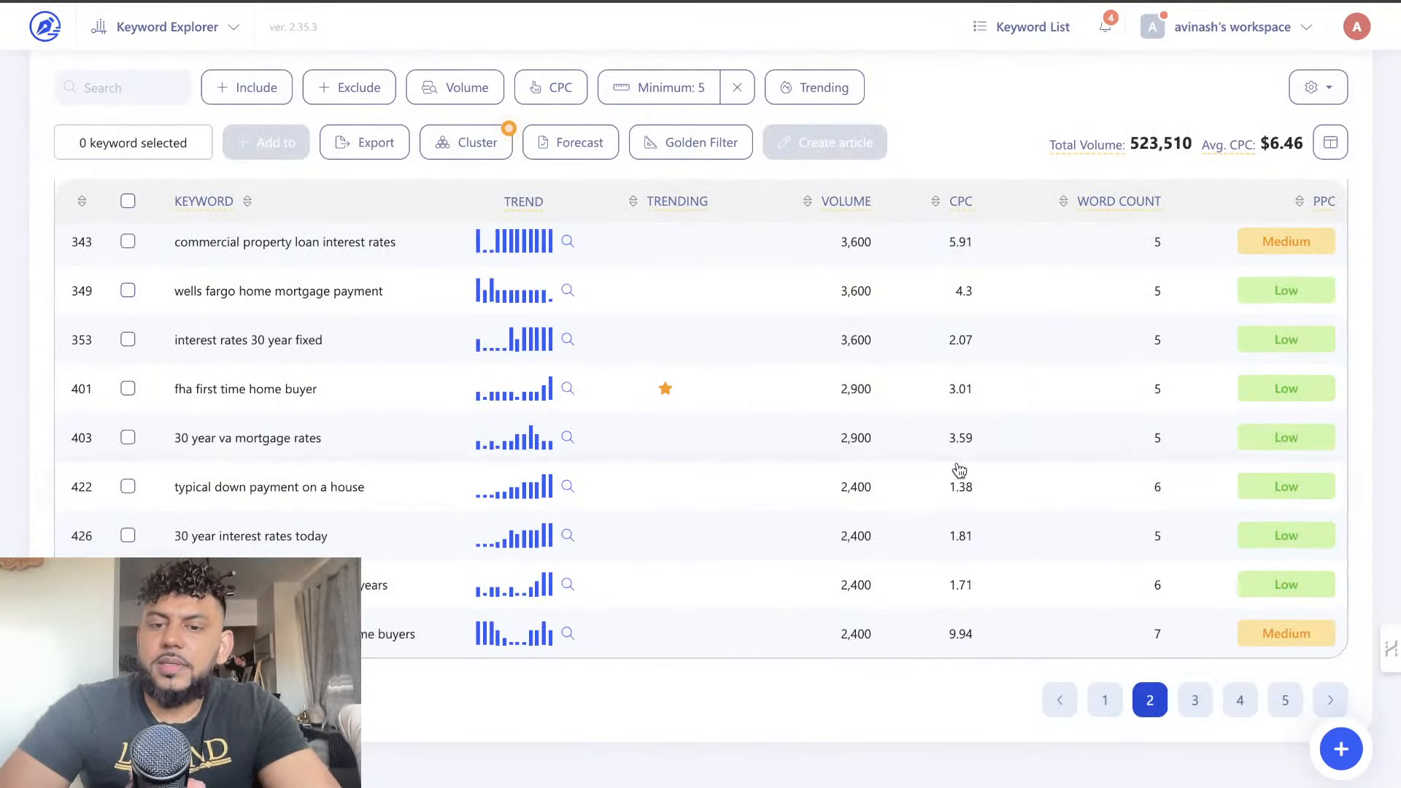
pyautogui.scroll(12, 949, 460)
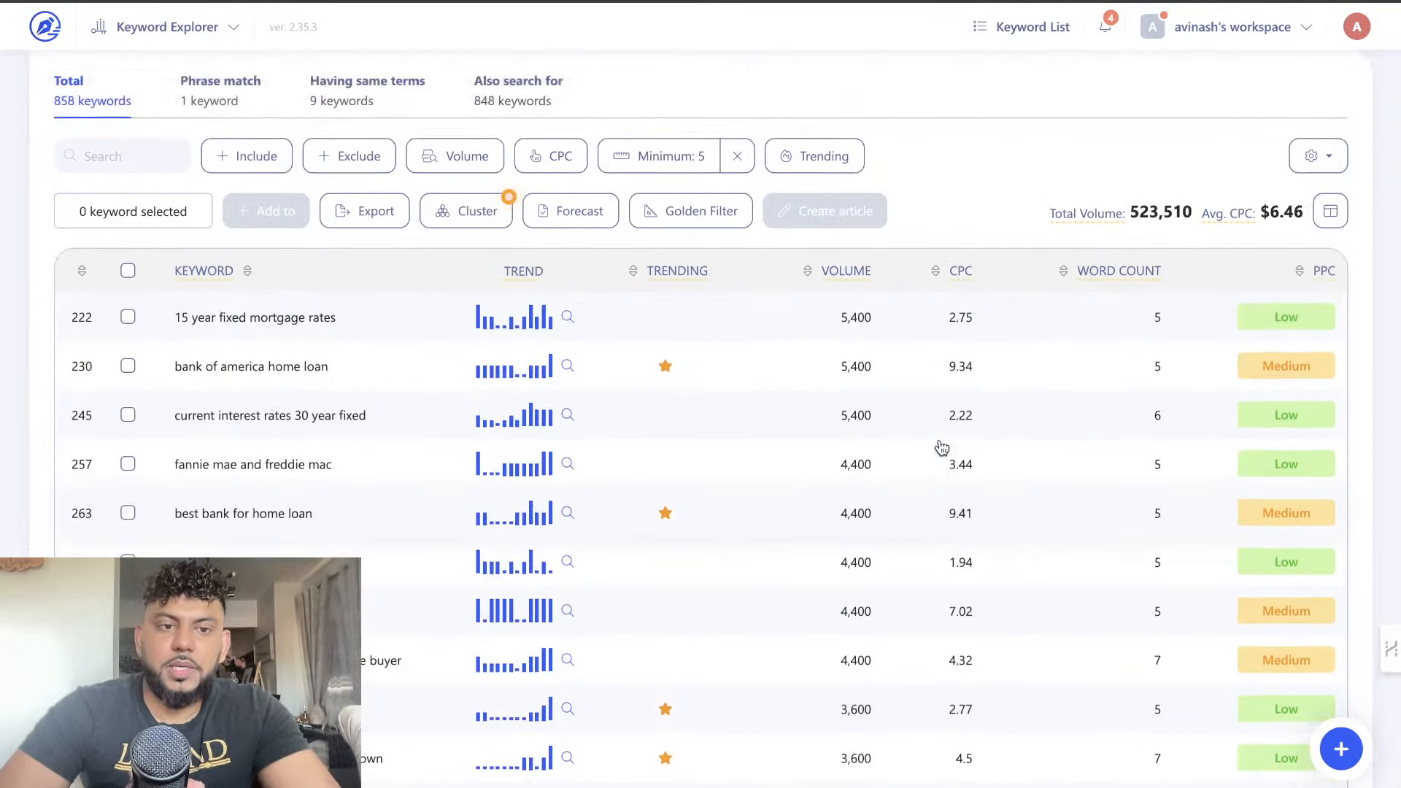
pyautogui.scroll(3, 939, 443)
pyautogui.scroll(-4, 939, 439)
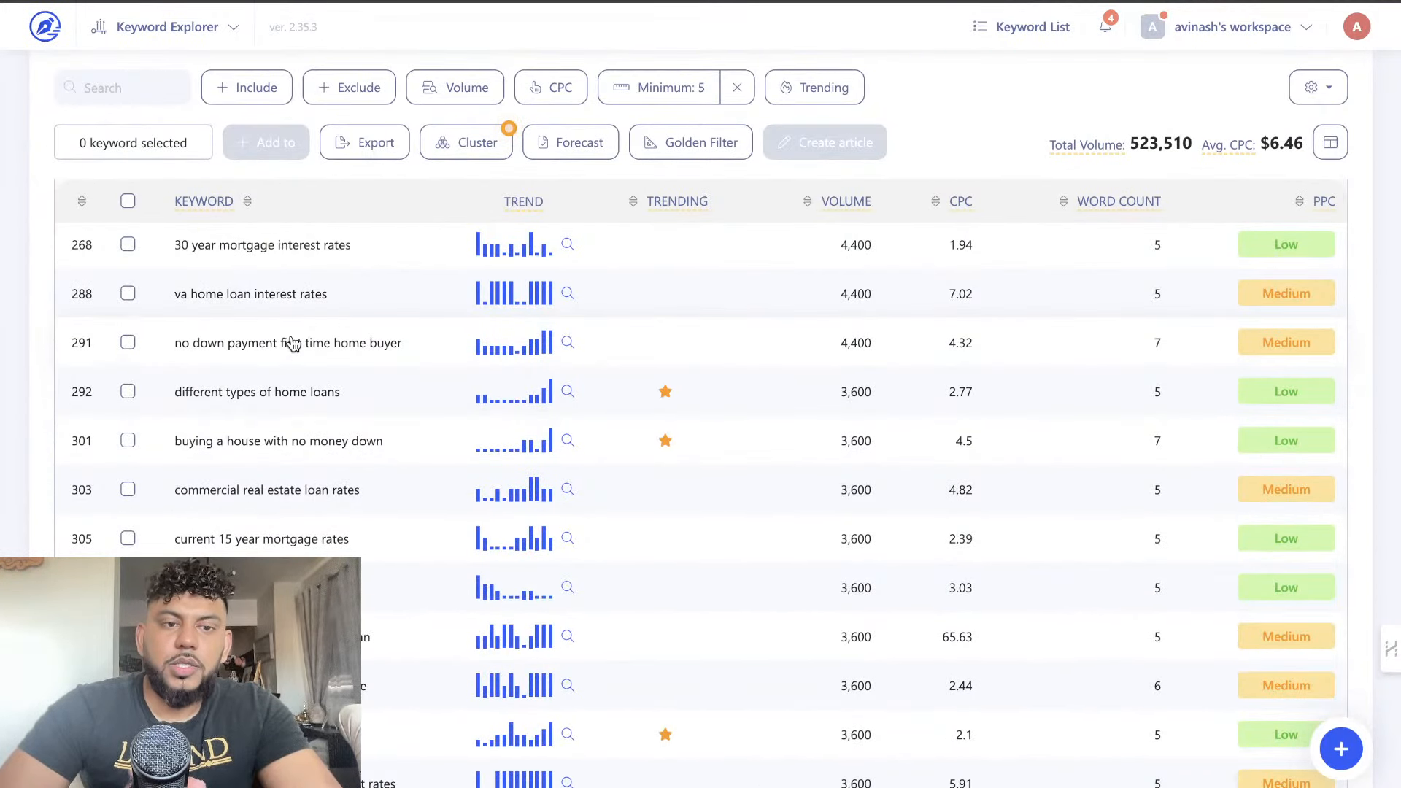
pyautogui.scroll(-4, 343, 381)
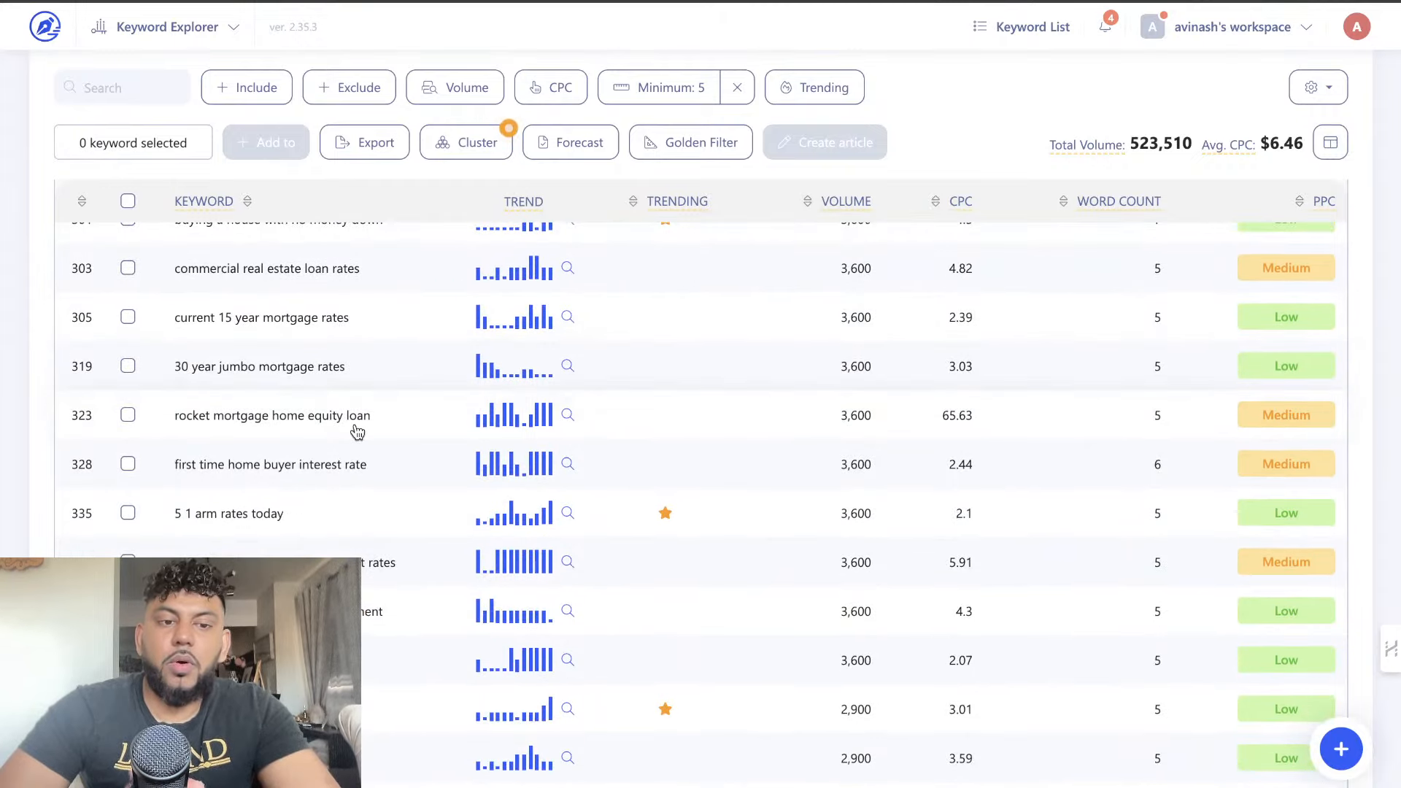
pyautogui.scroll(-10, 356, 461)
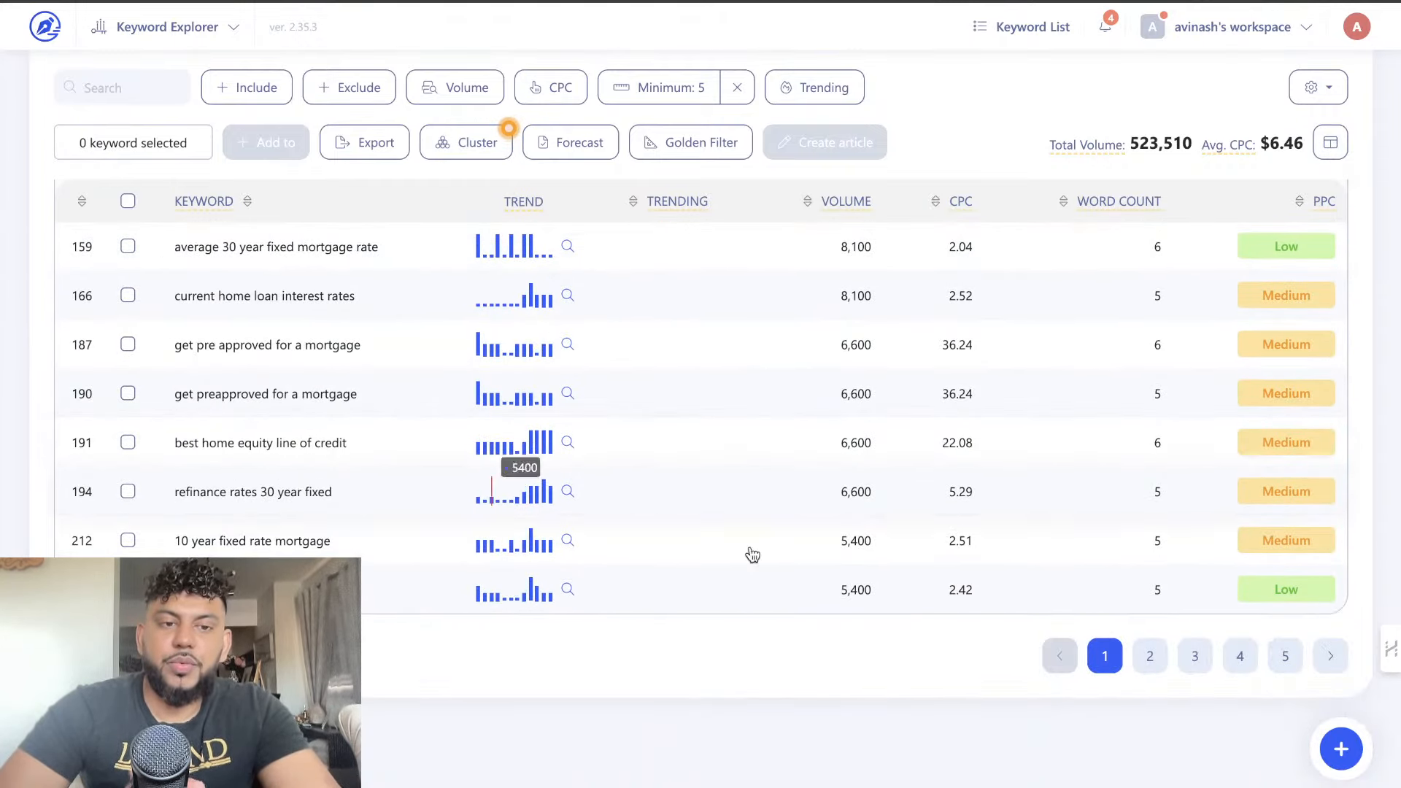
# Examine the third page of long-tail keywords, highlighting "best way to save for a house", and the longer keywords beginning with "mortgages"
pyautogui.click(1205, 655)
pyautogui.scroll(10, 734, 411)
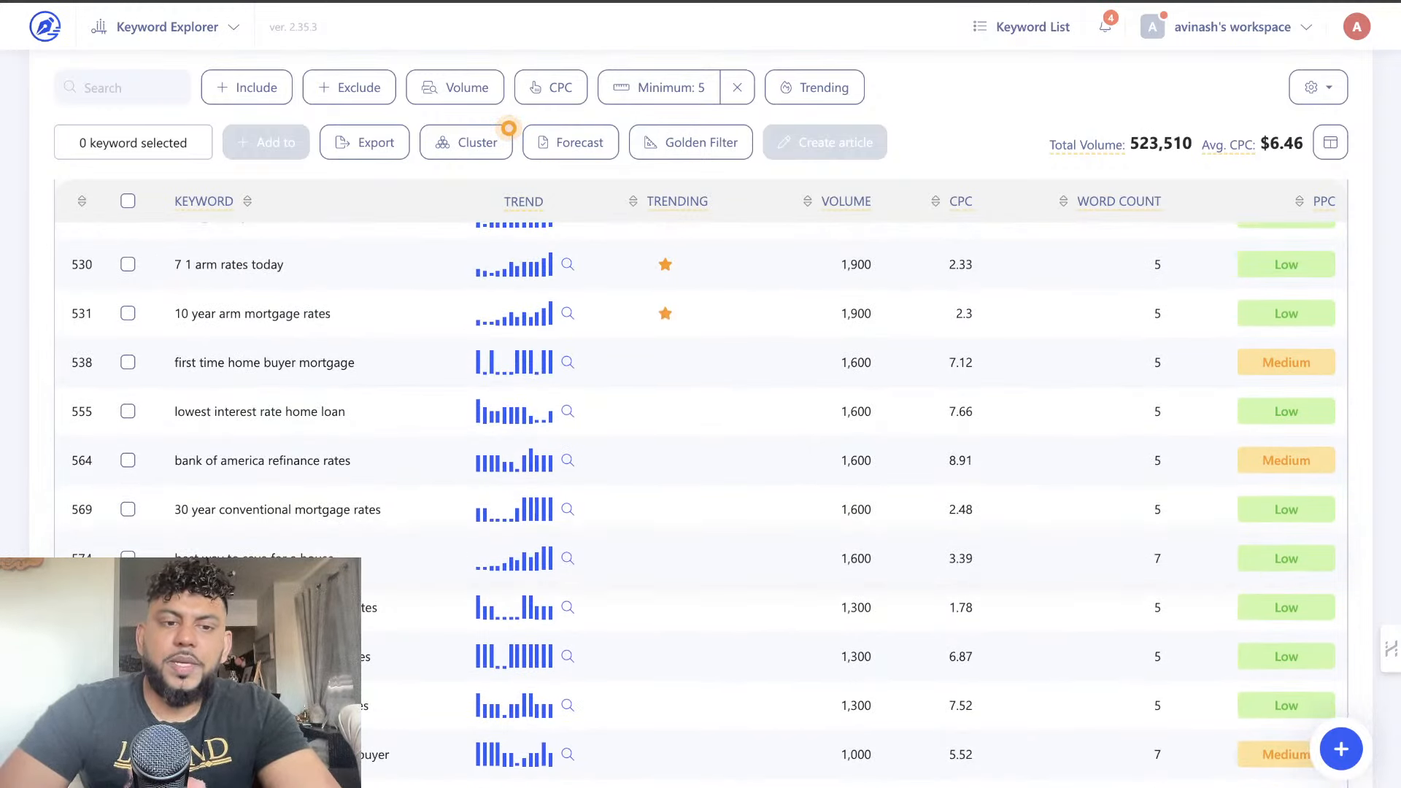
pyautogui.moveTo(175, 559); pyautogui.dragTo(334, 559)
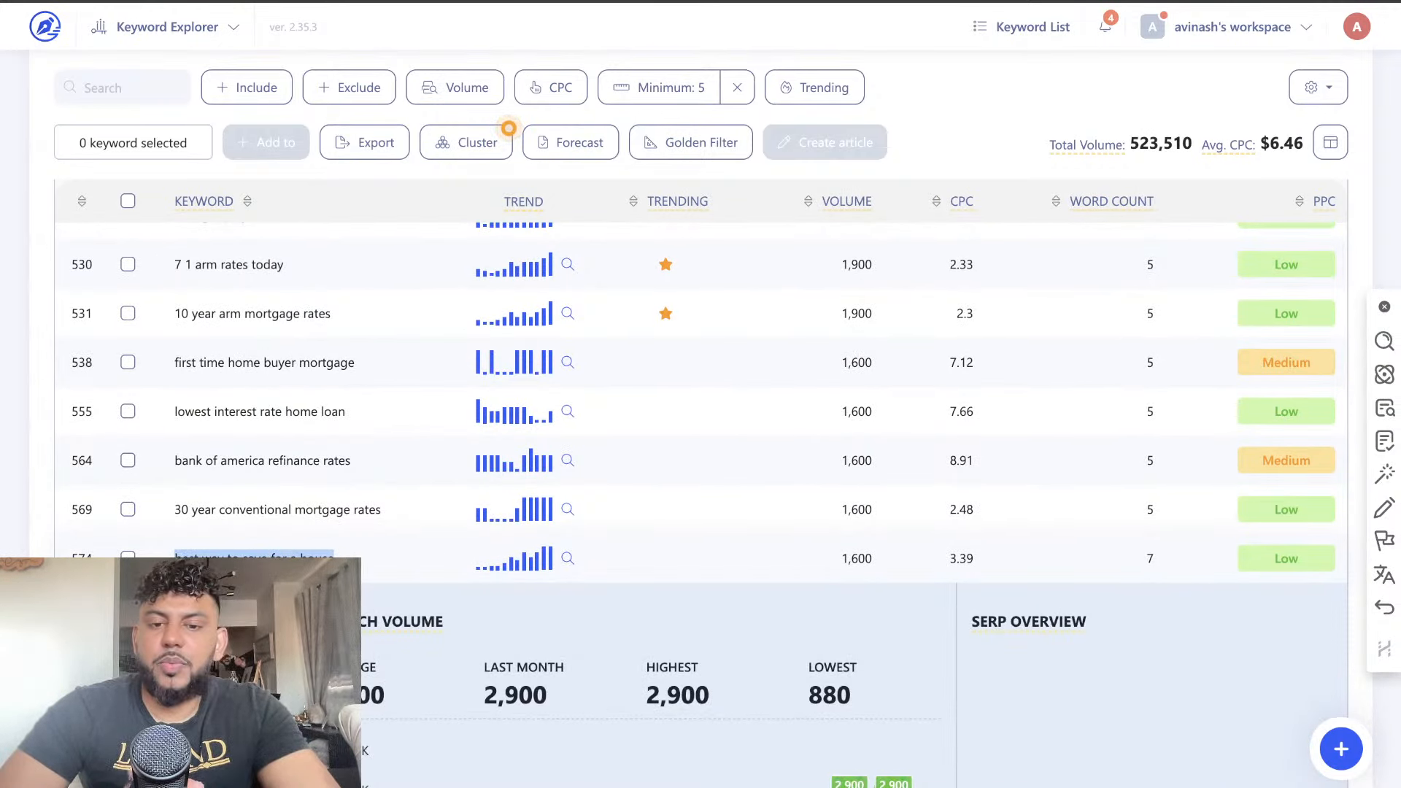
pyautogui.click(255, 560)
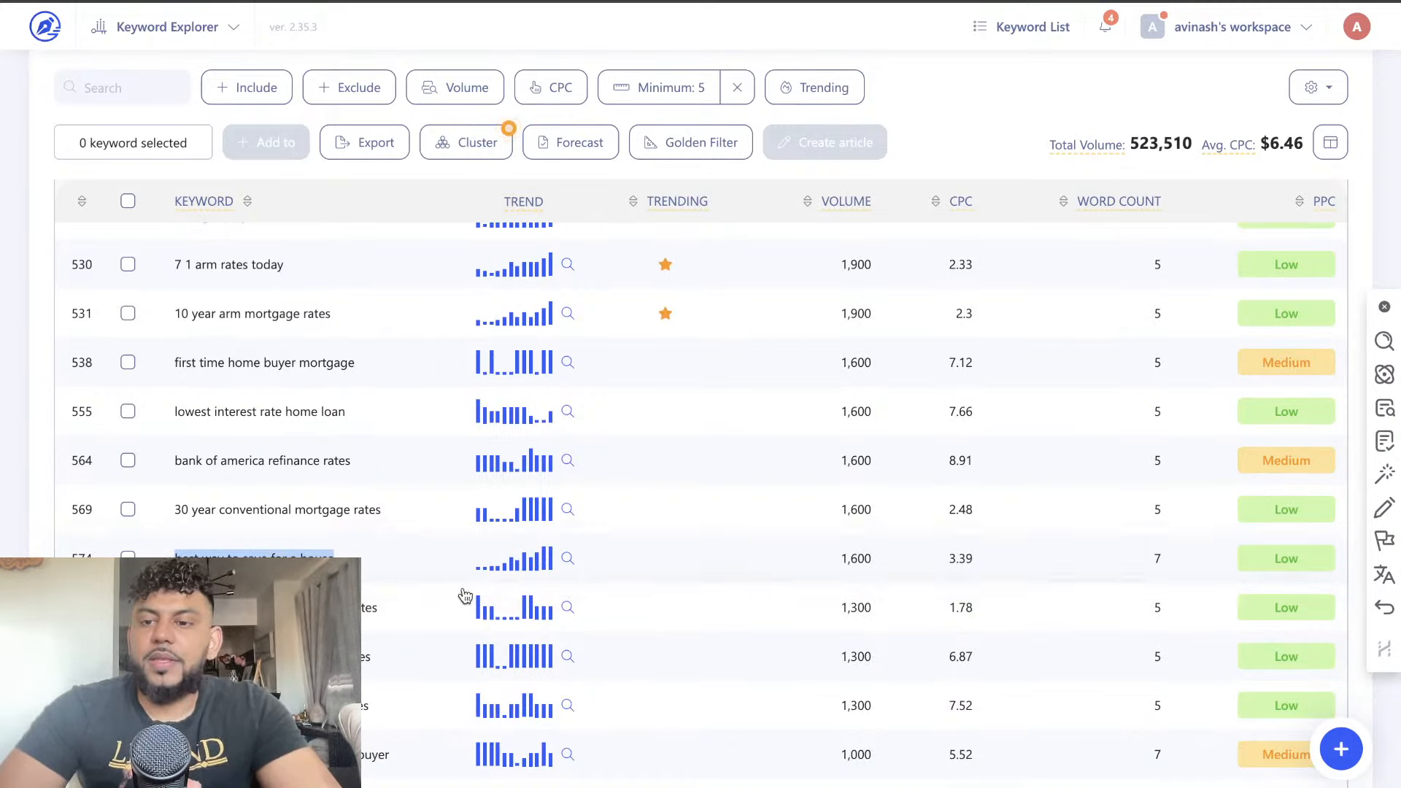
pyautogui.scroll(3, 428, 557)
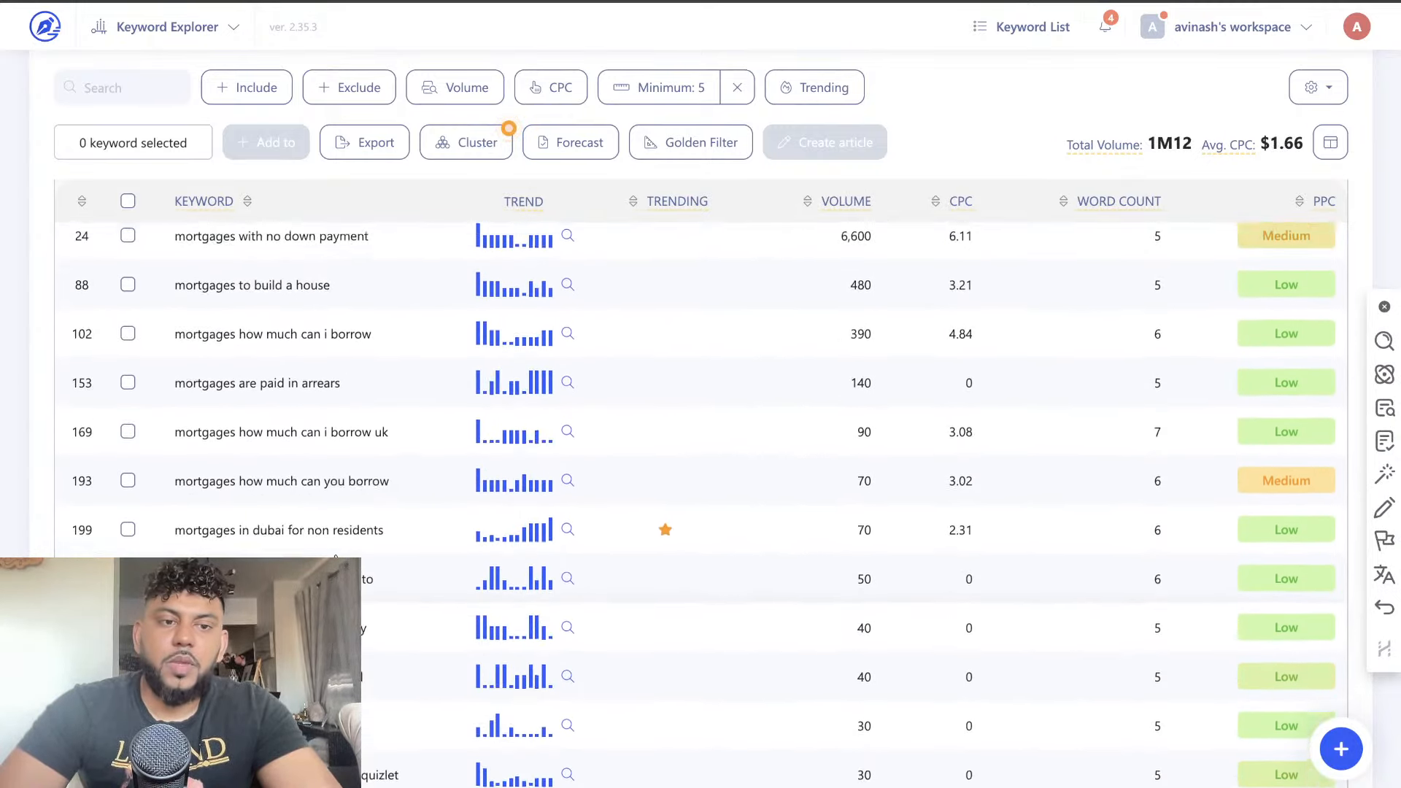
pyautogui.scroll(4, 700, 438)
pyautogui.scroll(-4, 700, 437)
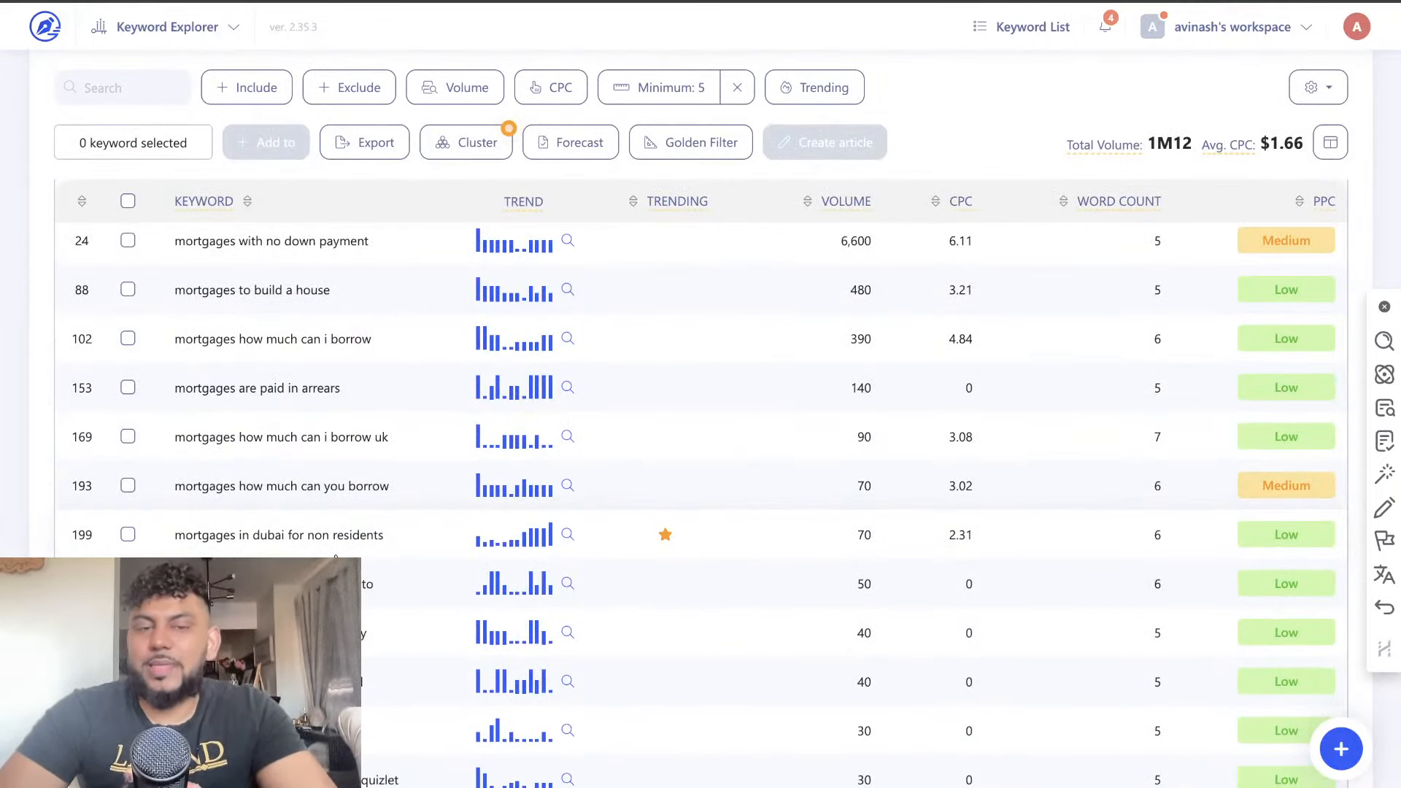
pyautogui.scroll(-5, 334, 555)
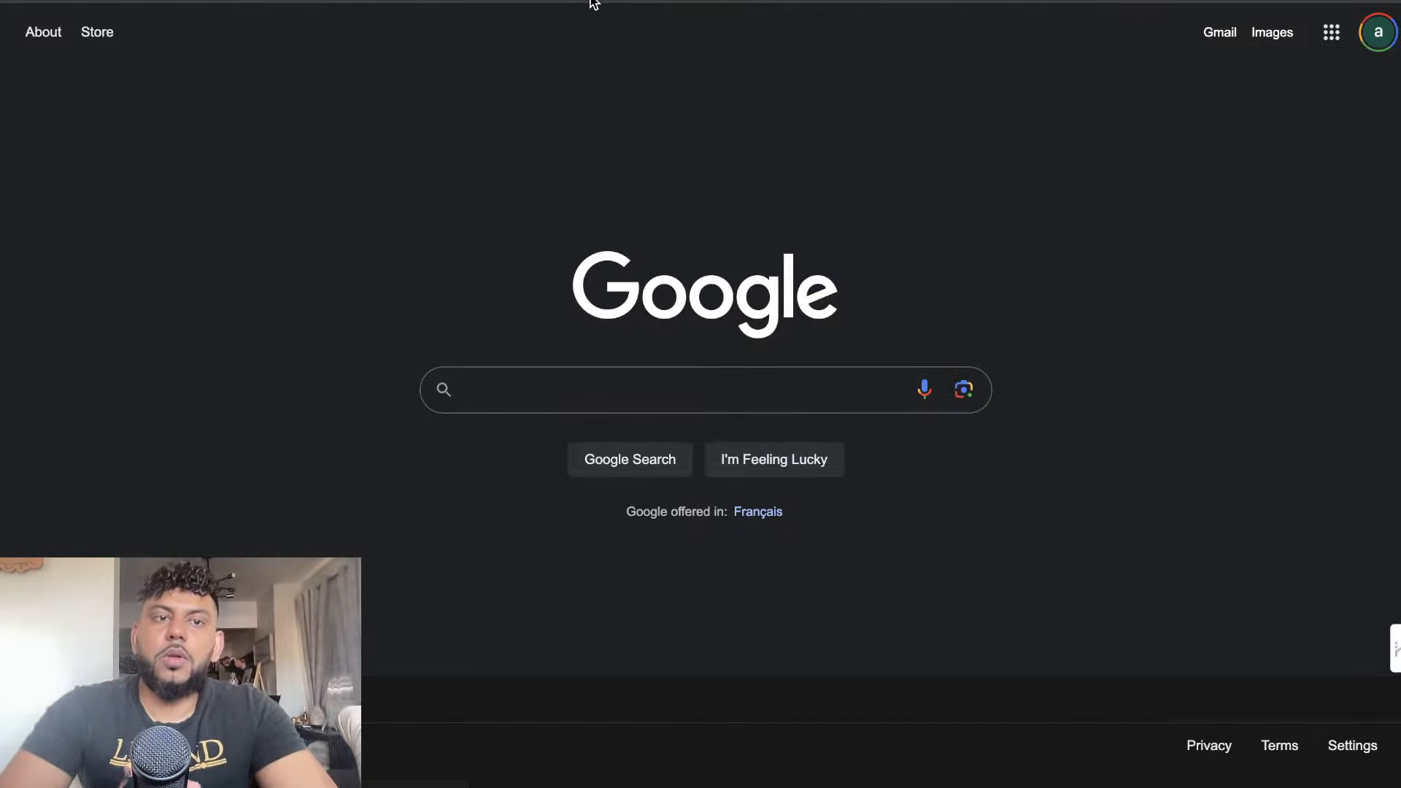
# Switch to Google Ads at ads.google.com and sign in to reach the campaign overview
pyautogui.write('ad')
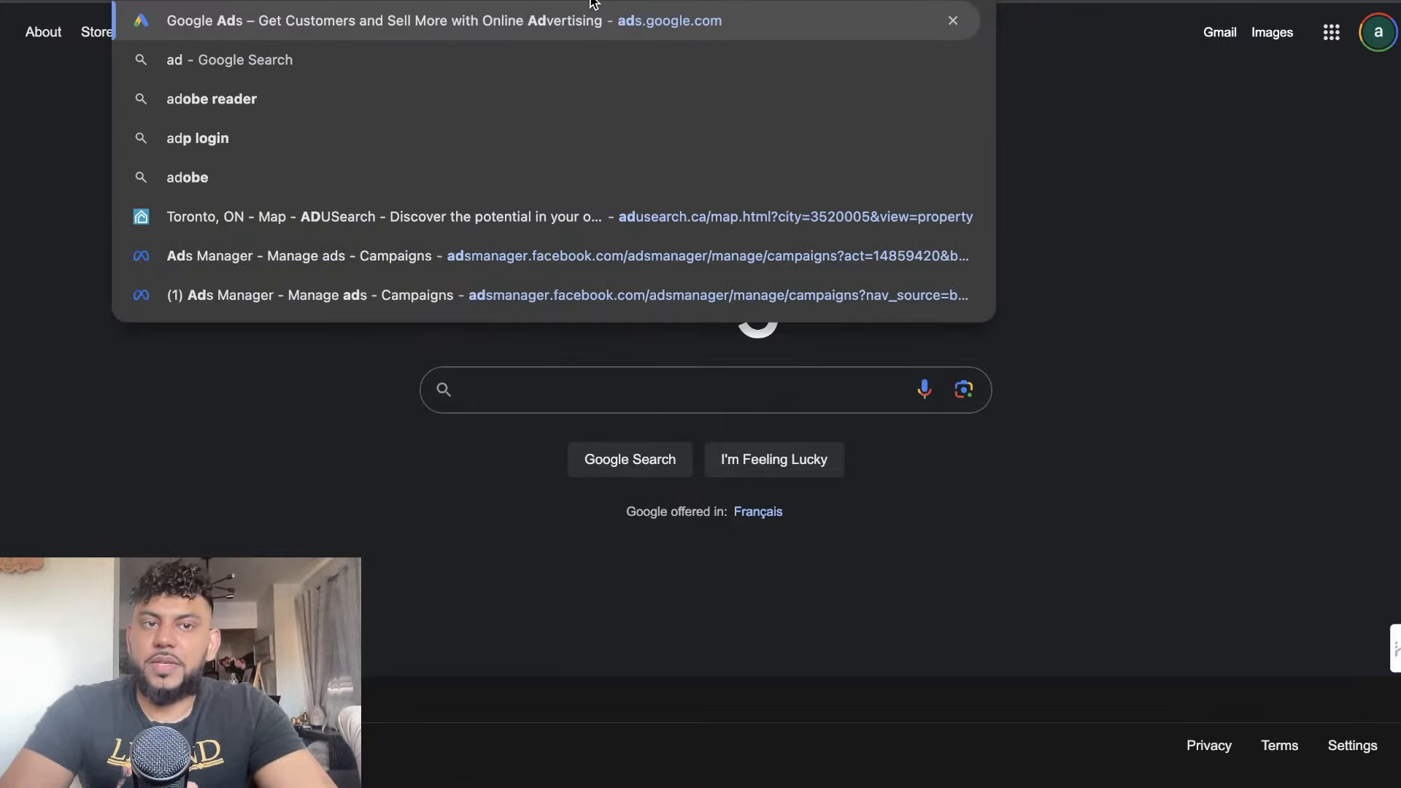
pyautogui.press('Return')
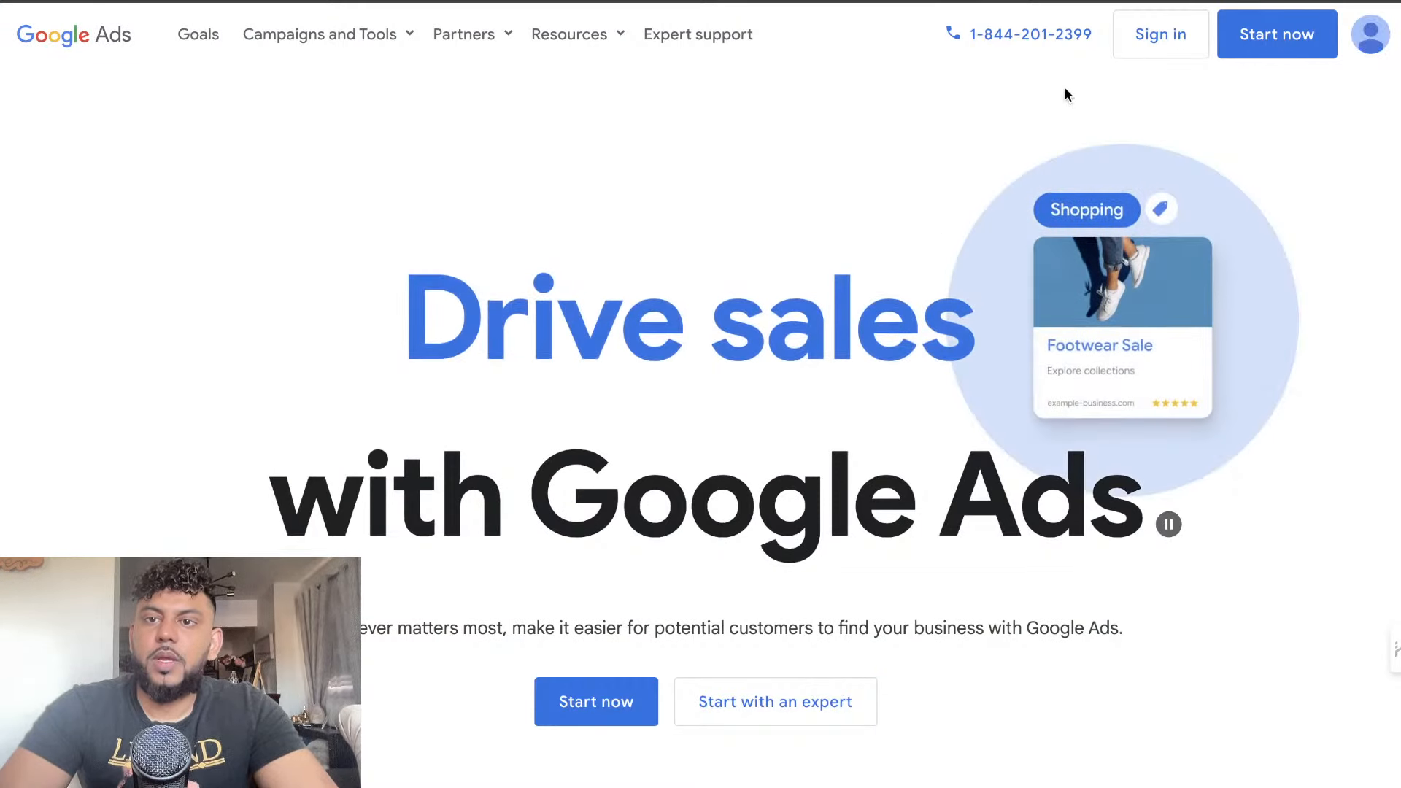
pyautogui.click(1152, 48)
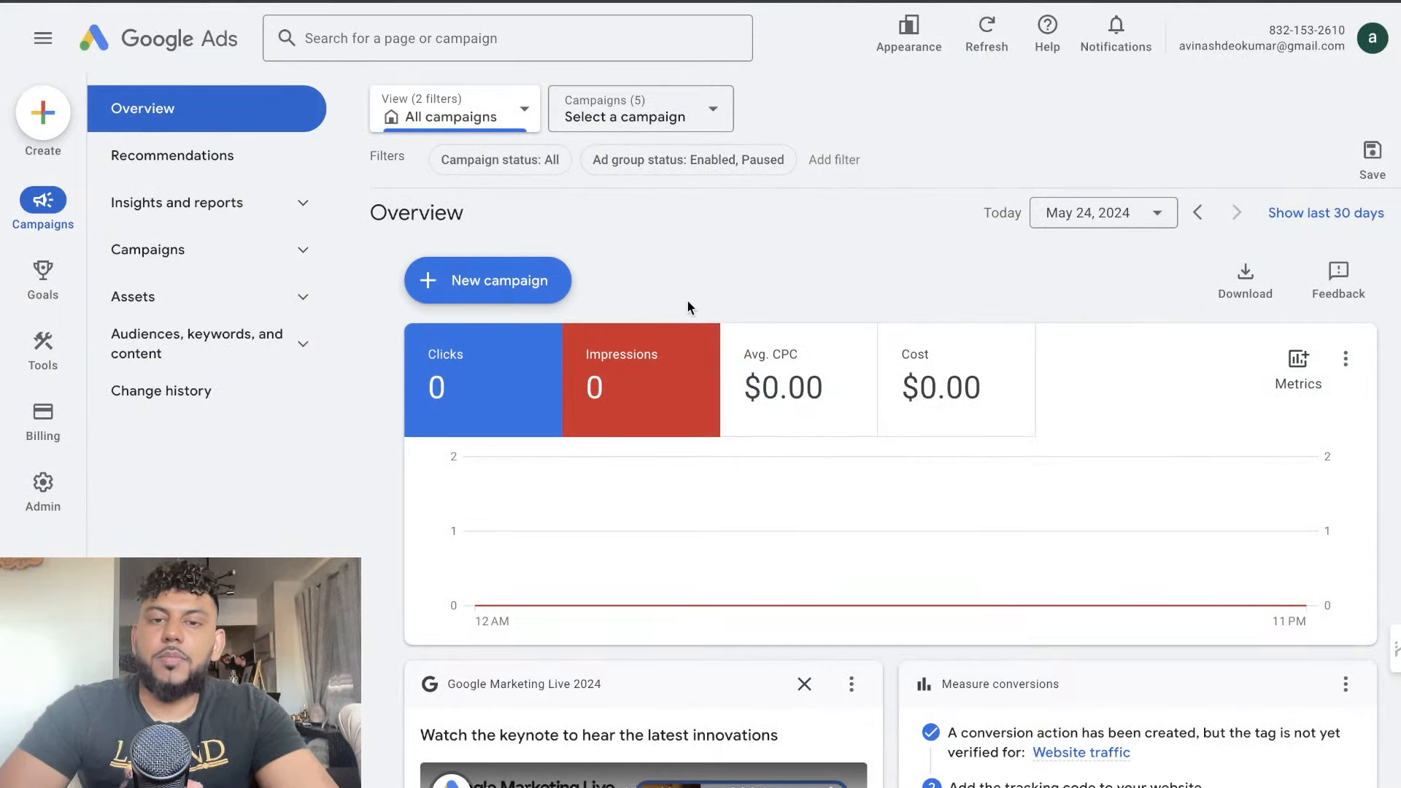
pyautogui.scroll(-3, 708, 369)
pyautogui.scroll(3, 583, 306)
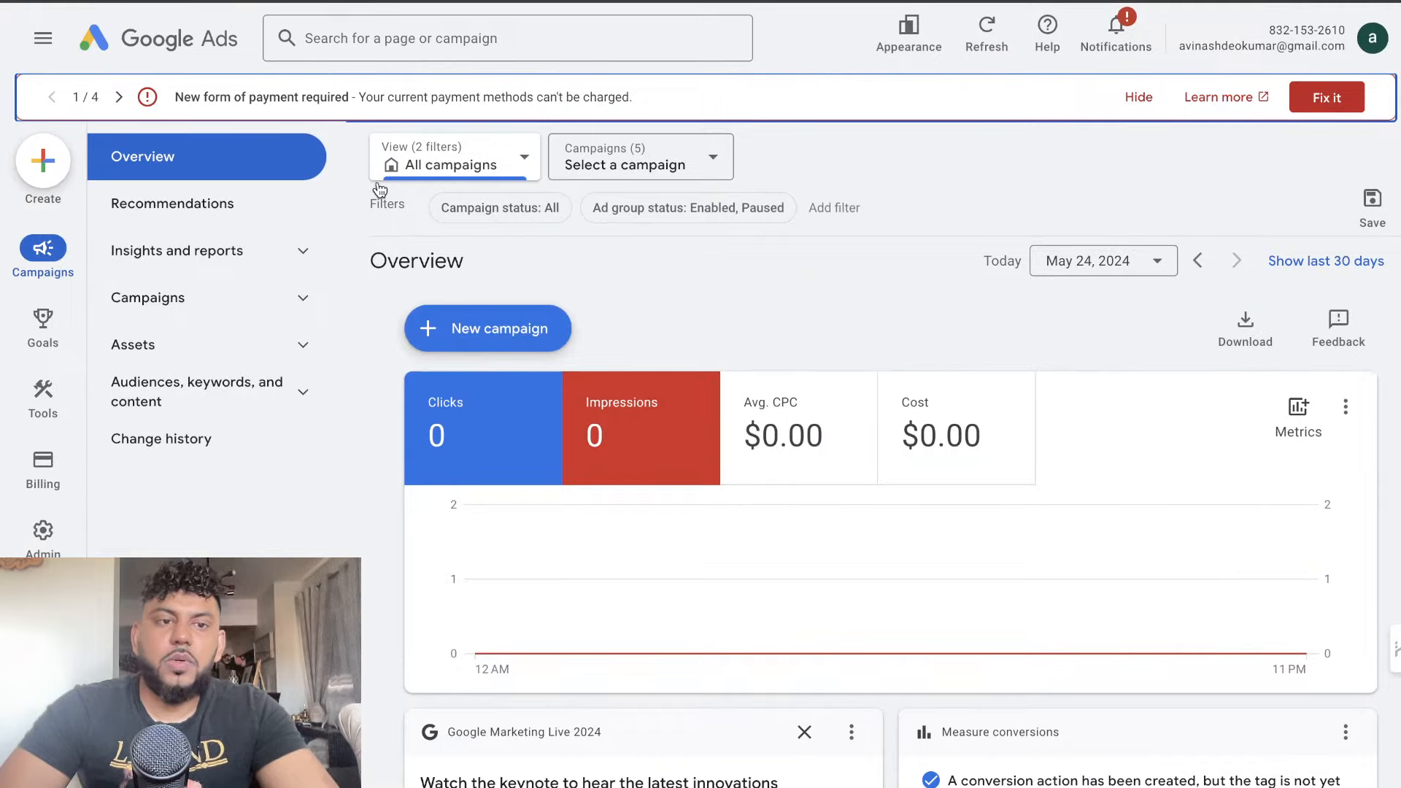
# Open Google Ads' Keyword Planner from the planning tools
pyautogui.moveTo(44, 397)
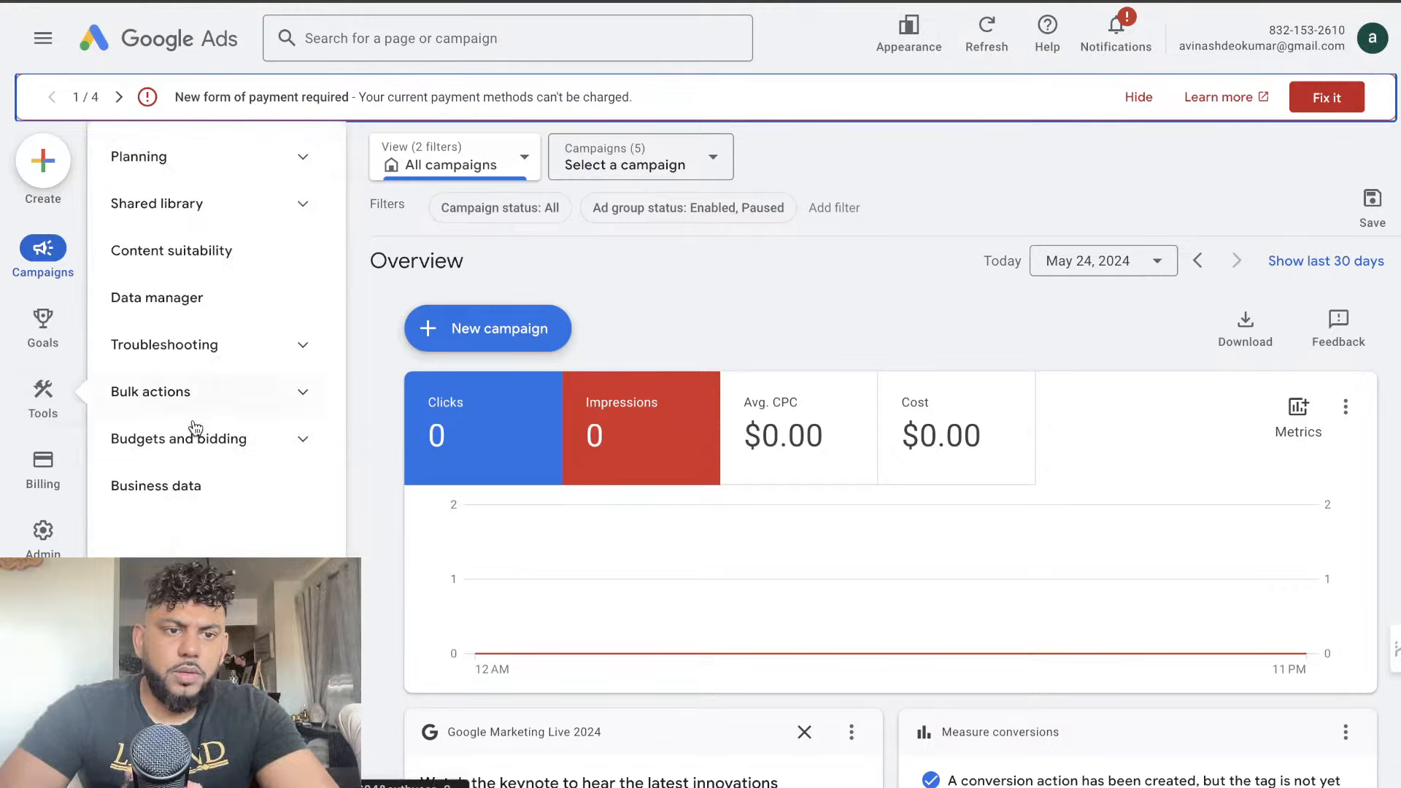
pyautogui.click(248, 156)
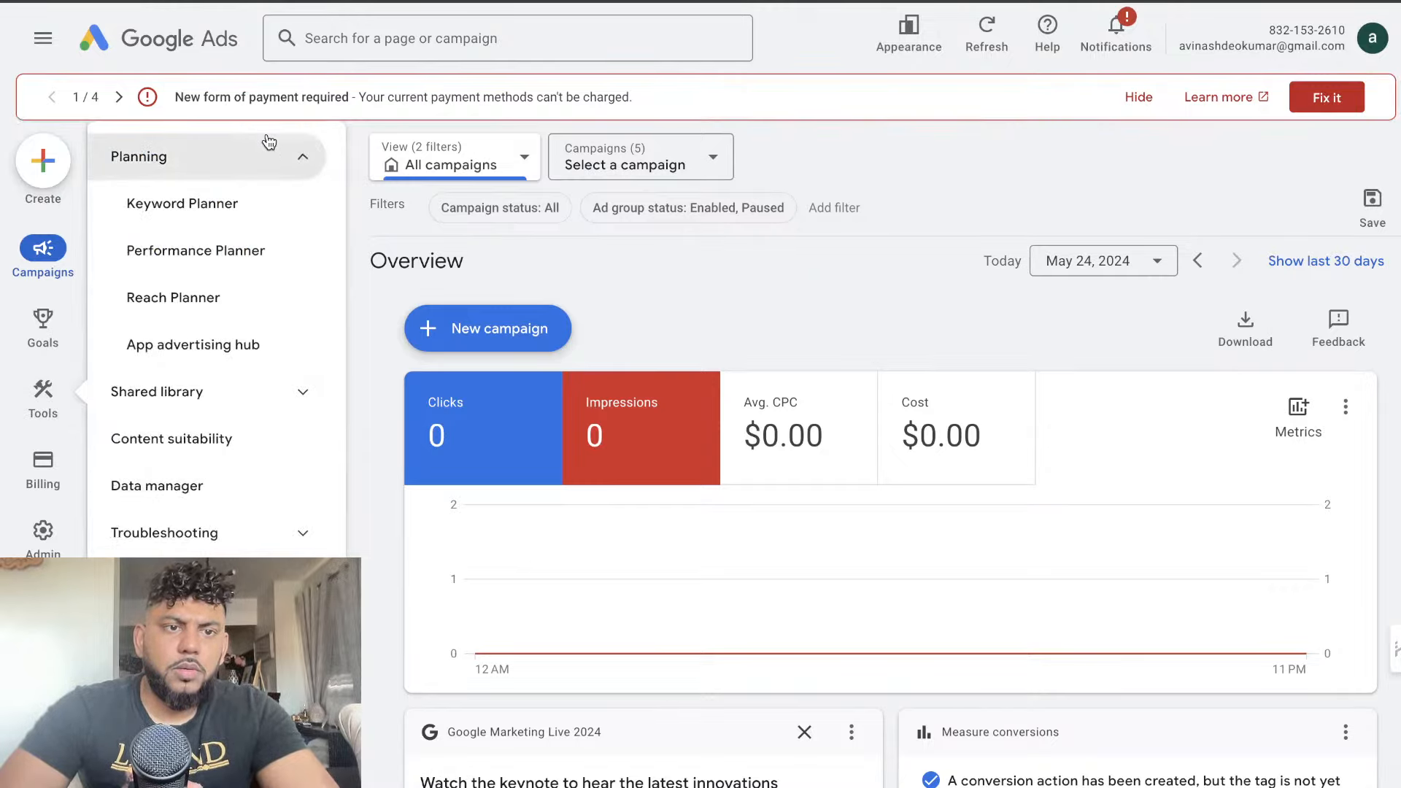
pyautogui.click(238, 207)
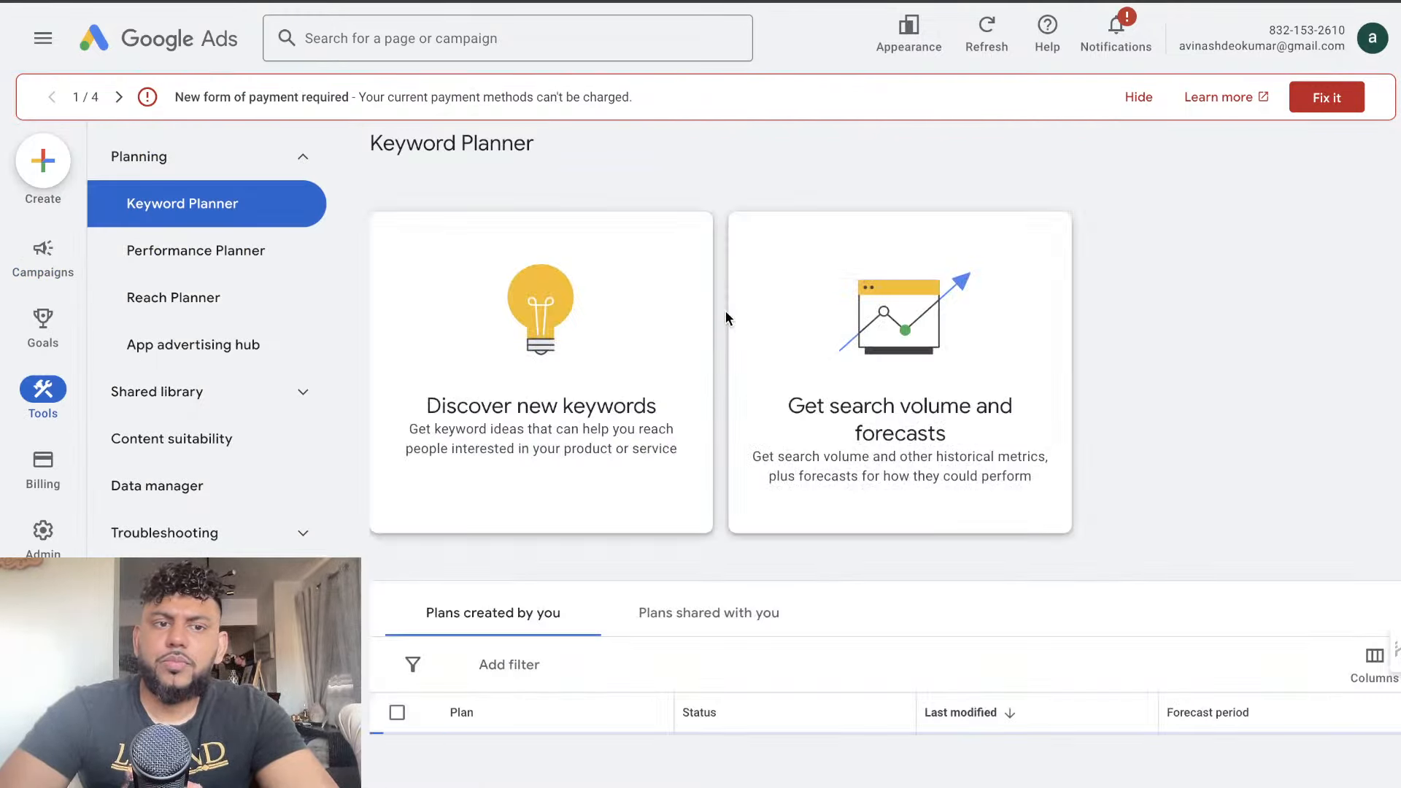
# Discover new keywords for "mortgages" and get the keyword idea results
pyautogui.scroll(-2, 761, 321)
pyautogui.click(589, 300)
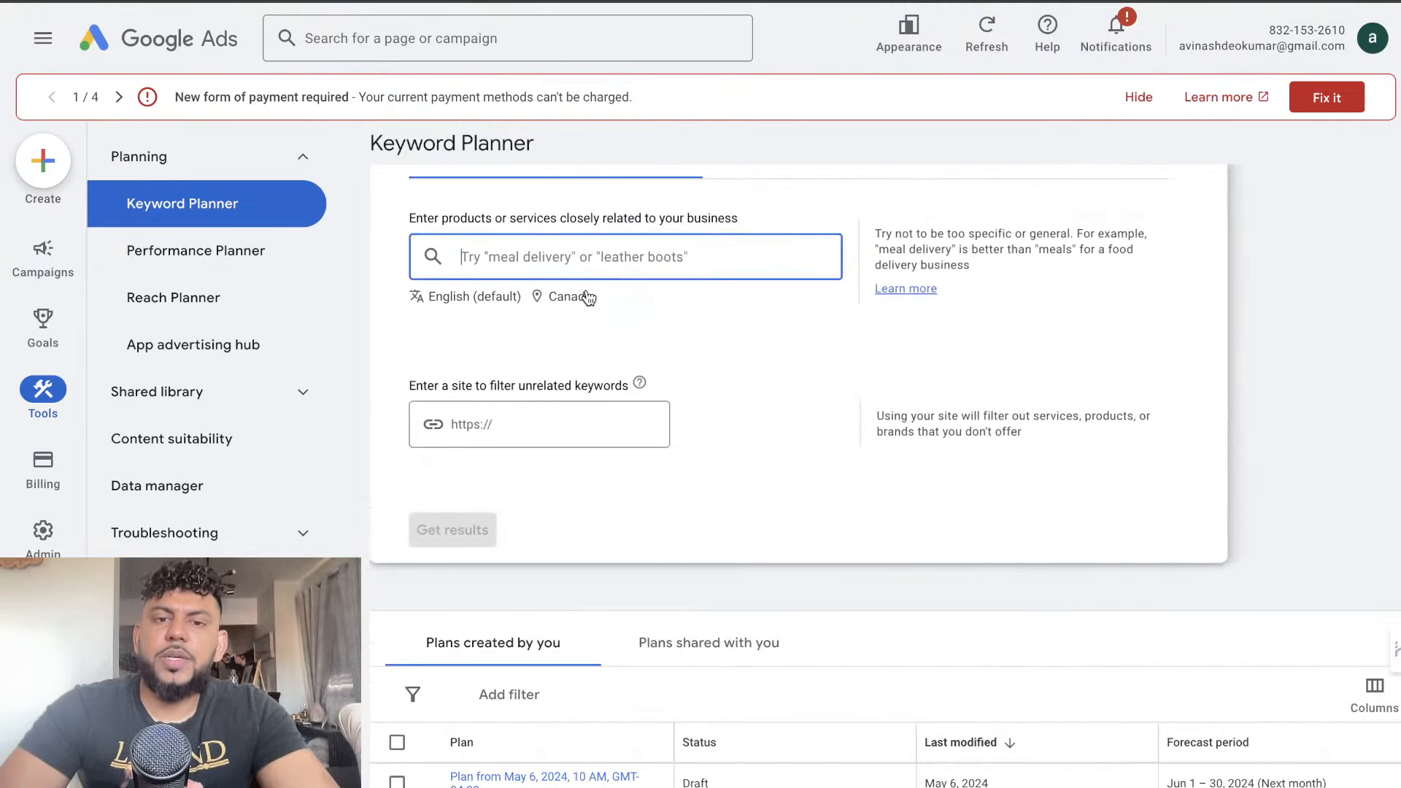
pyautogui.scroll(1, 724, 356)
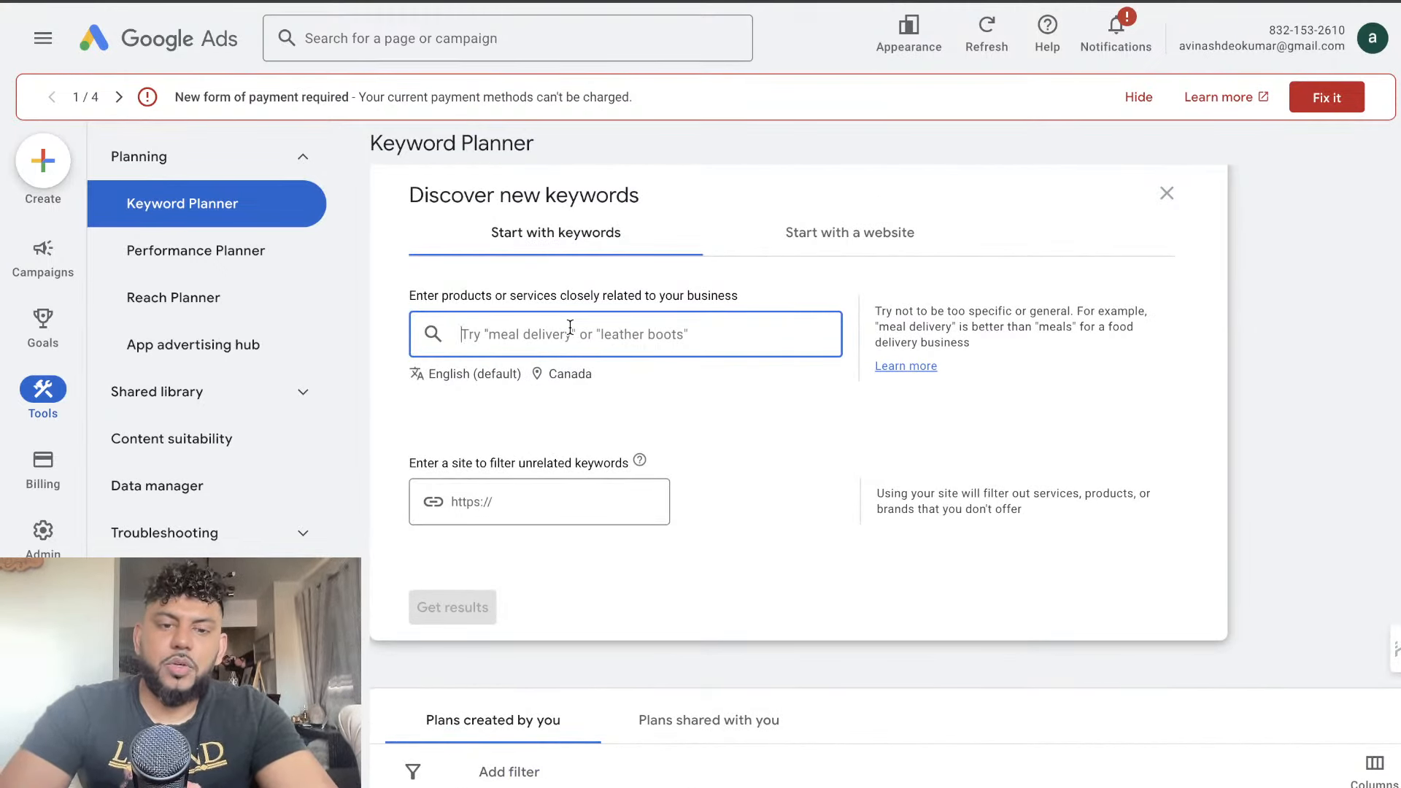
pyautogui.write('mortgages')
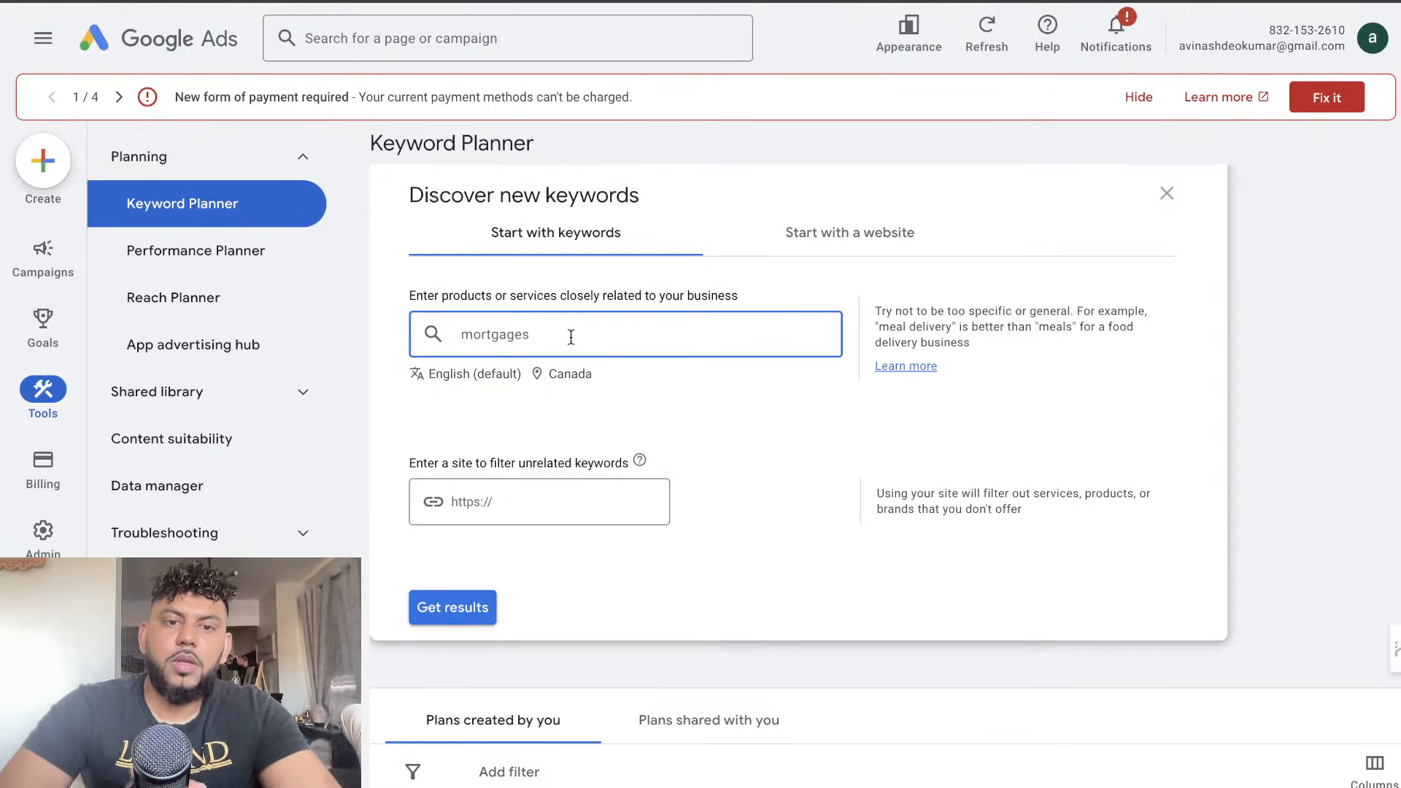
pyautogui.click(473, 607)
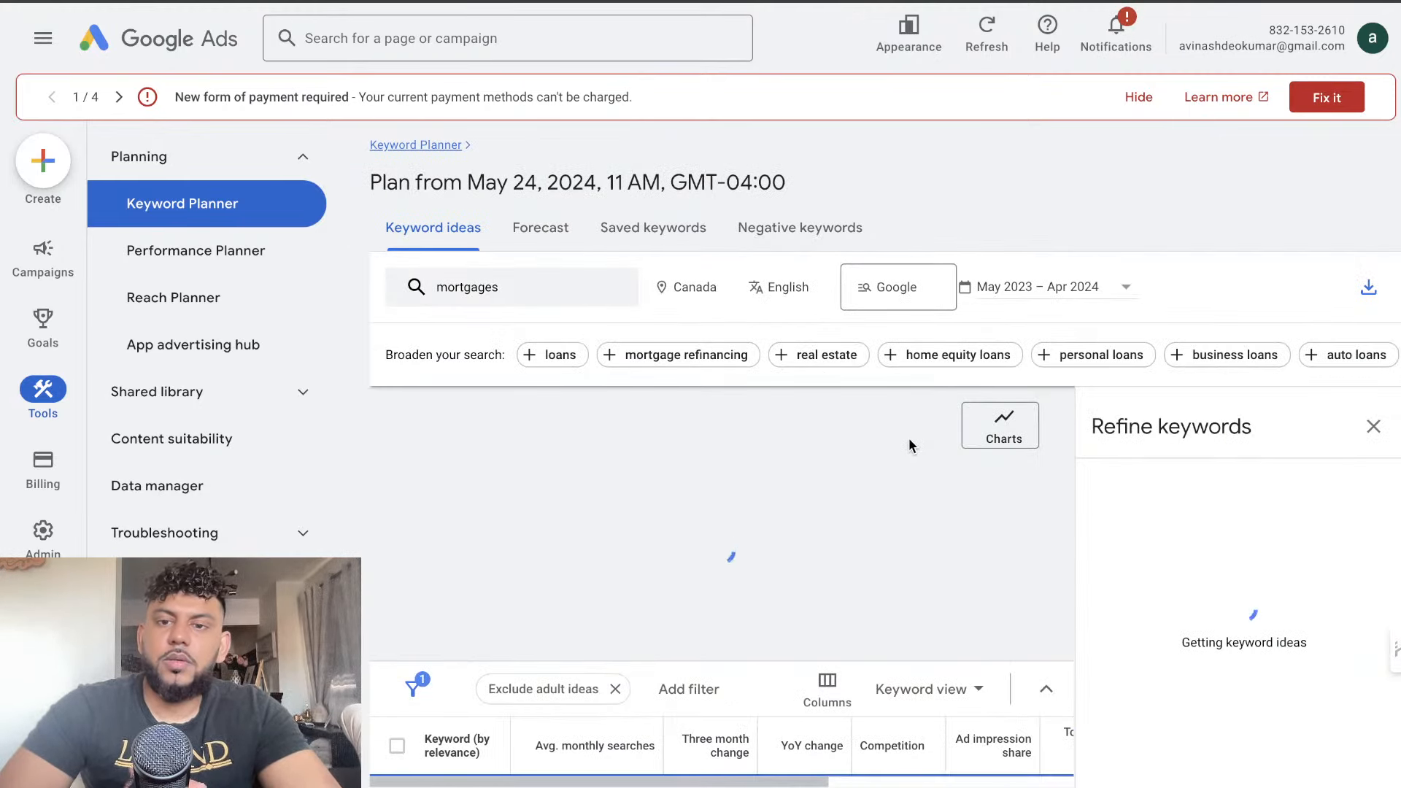
# Close the keyword refinement options and examine the first keyword ideas' monthly searches, competition and top of page bids
pyautogui.scroll(-3, 912, 540)
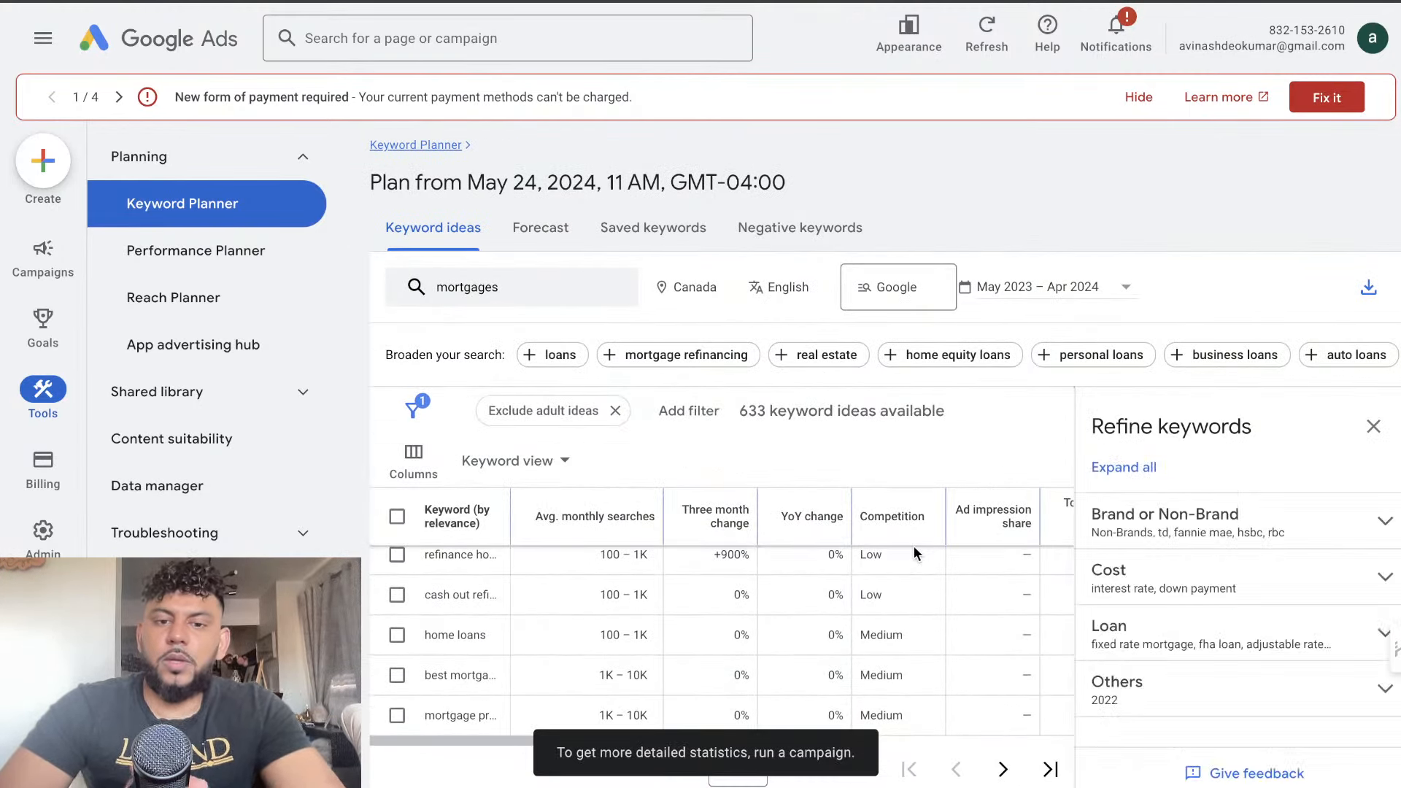
pyautogui.scroll(-2, 911, 511)
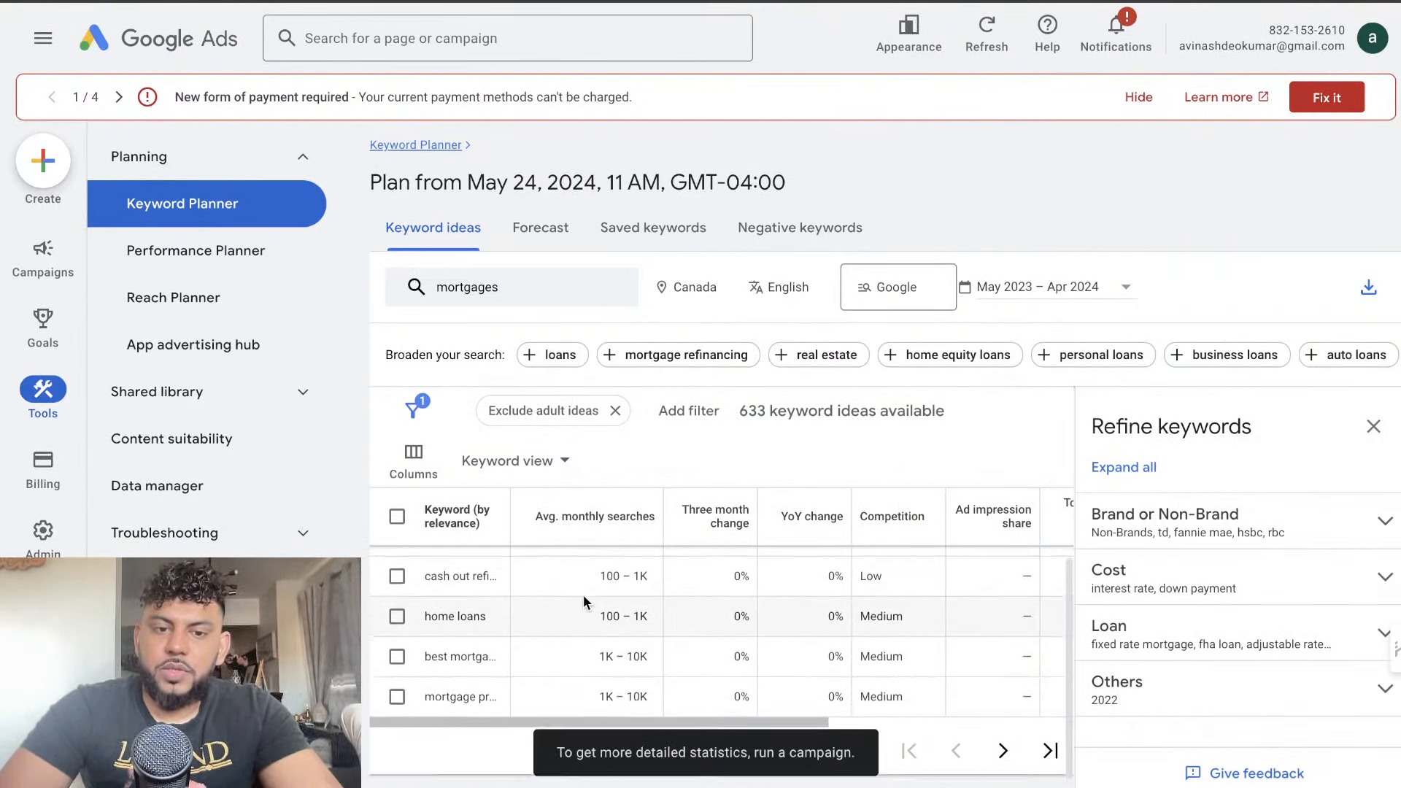
pyautogui.scroll(5, 584, 594)
pyautogui.scroll(-2, 656, 555)
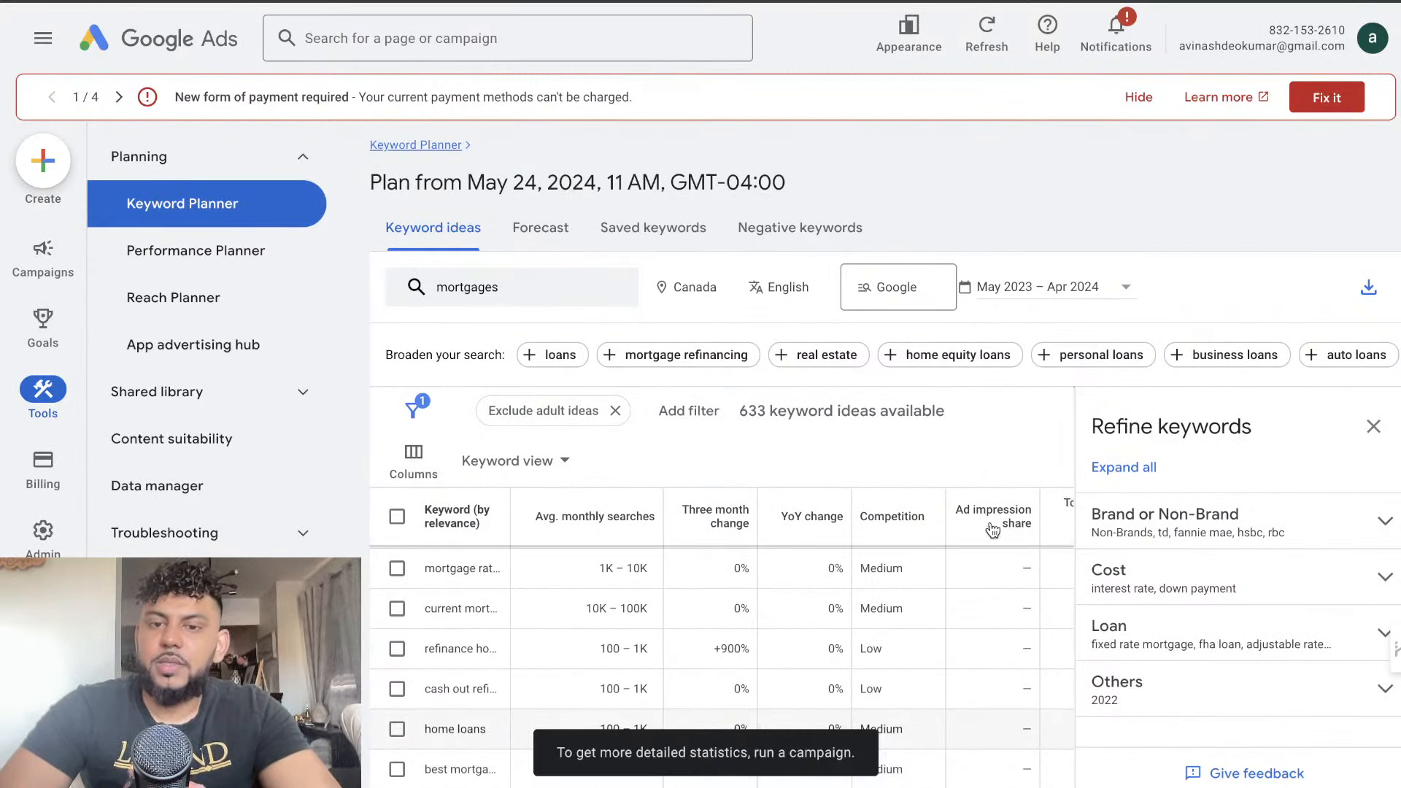
pyautogui.scroll(-1, 966, 620)
pyautogui.click(1373, 426)
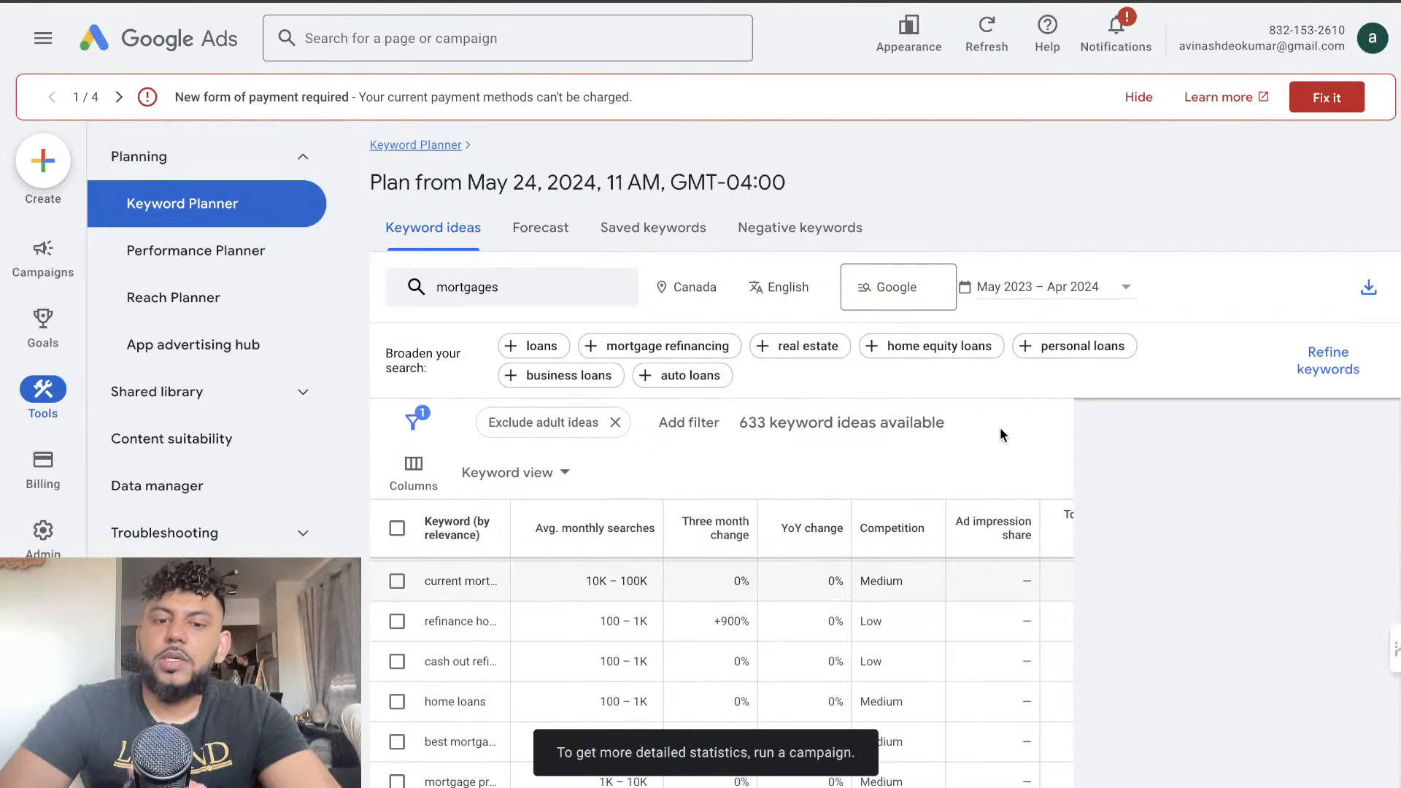
pyautogui.scroll(-2, 943, 531)
pyautogui.scroll(2, 943, 637)
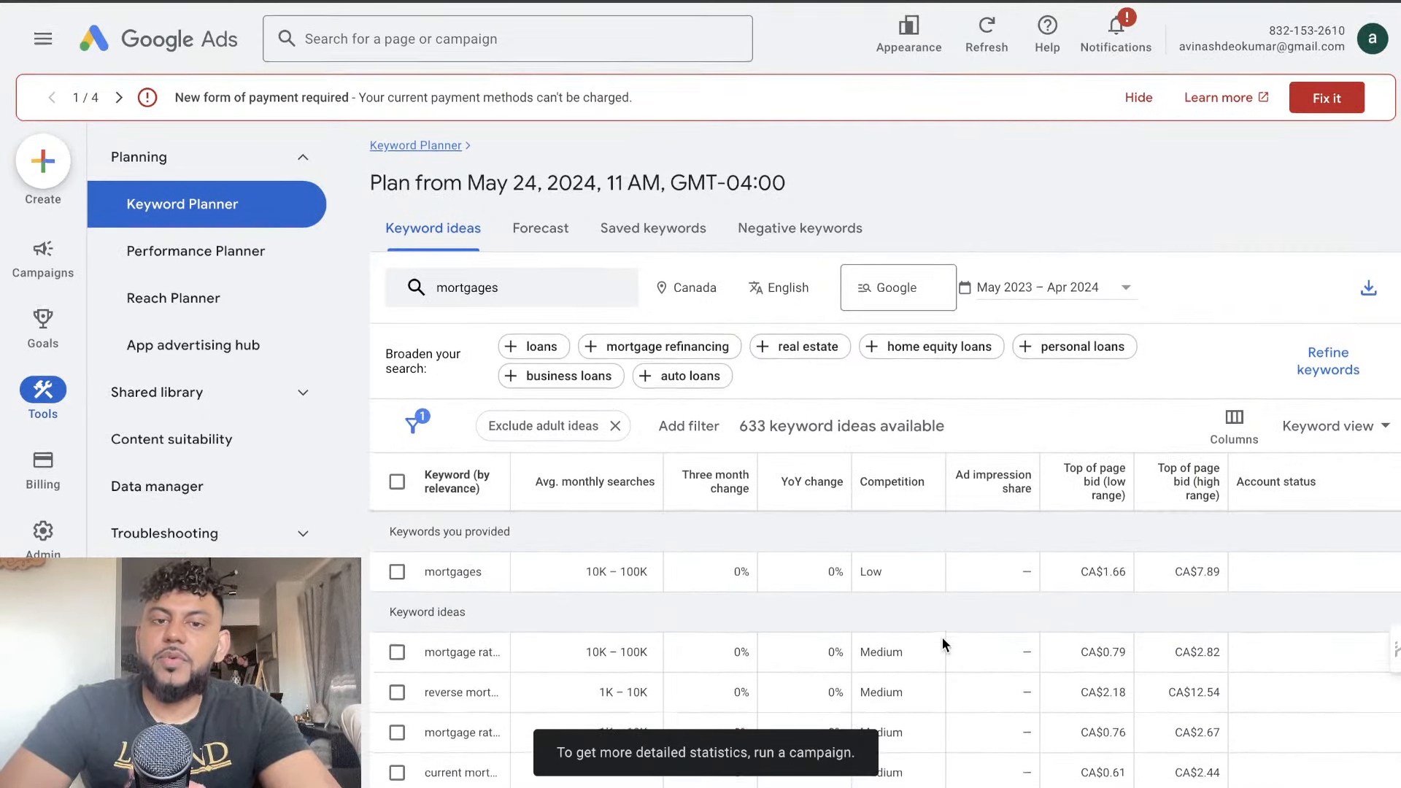
pyautogui.scroll(-2, 942, 637)
# Go to the second page of keyword ideas, review it and select the keyword beginning with "best home lo"
pyautogui.click(1338, 717)
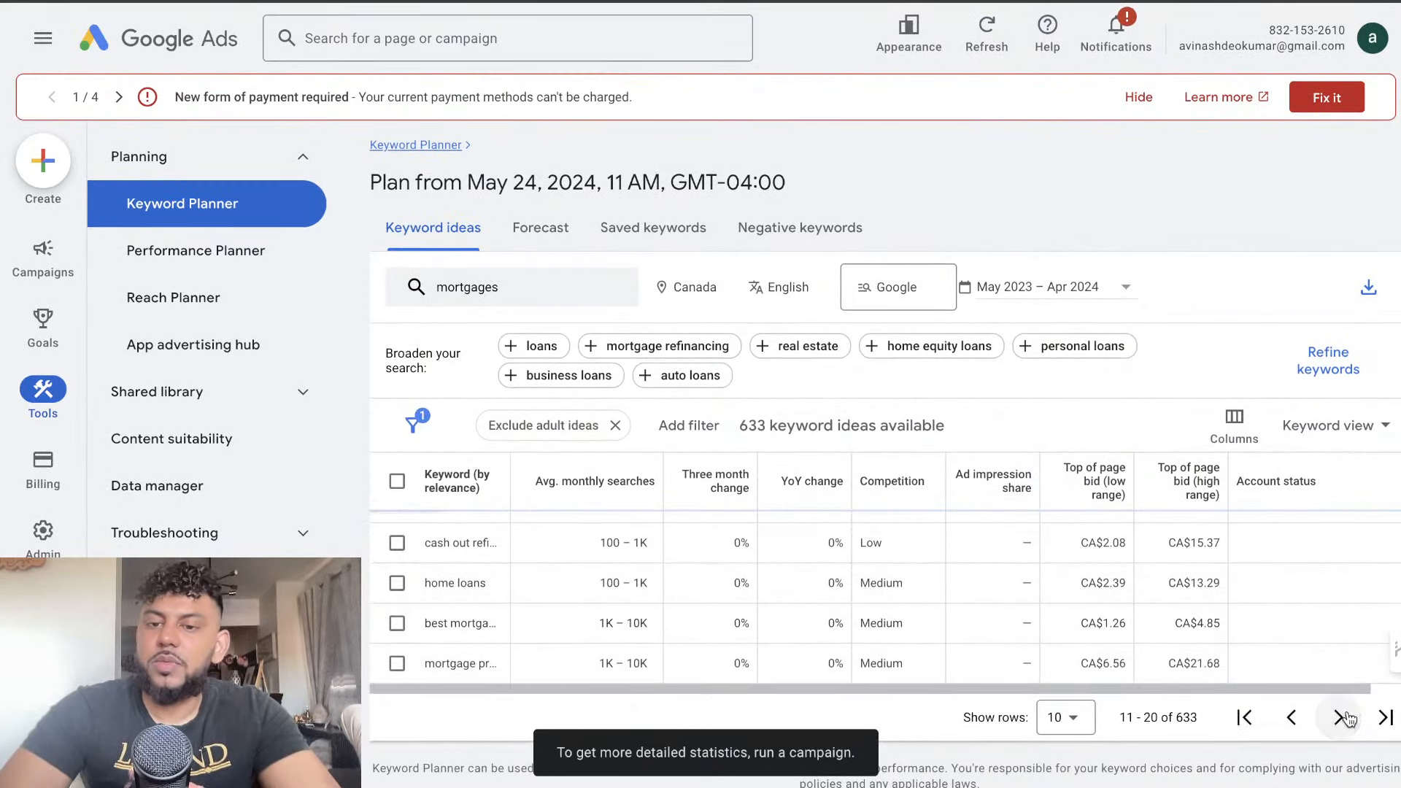
pyautogui.scroll(-2, 945, 621)
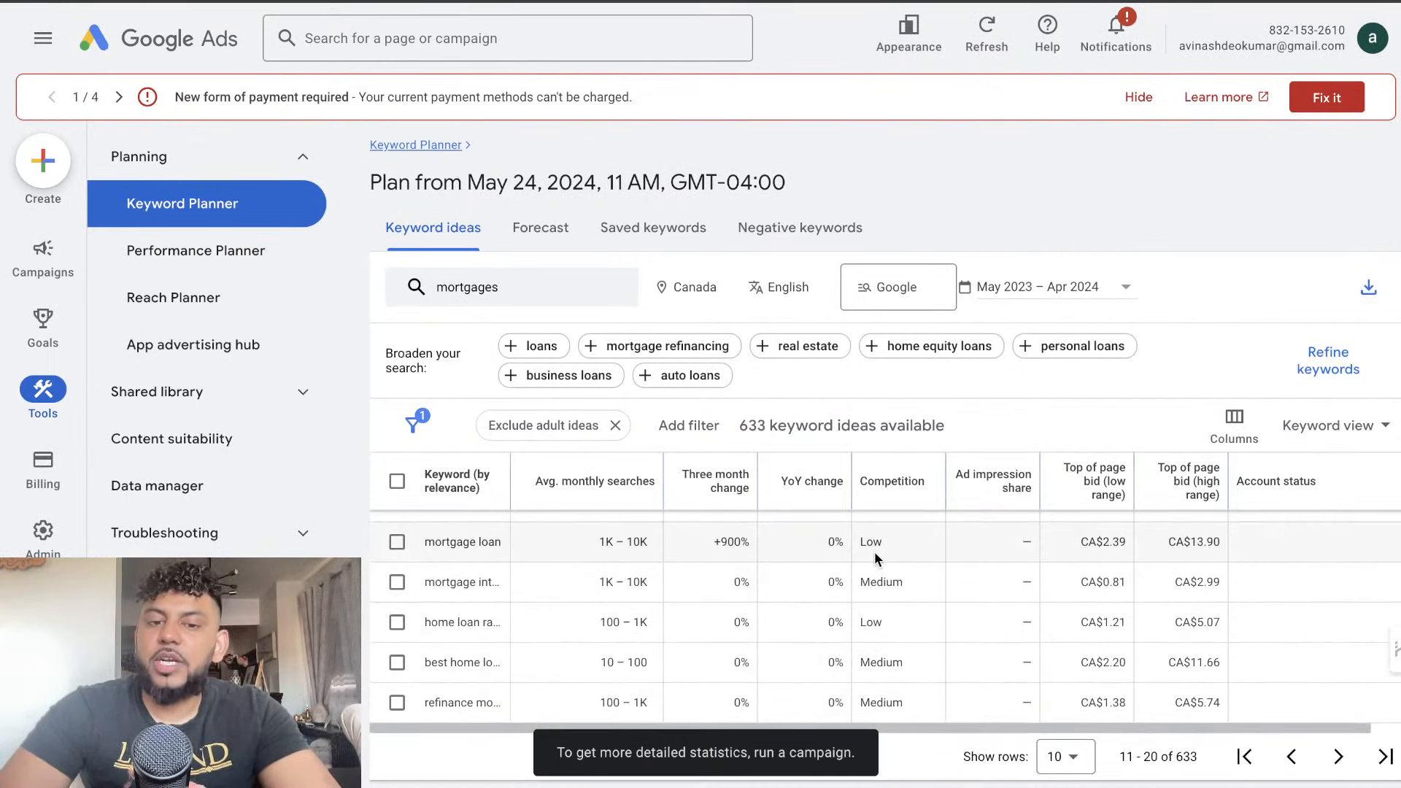
pyautogui.scroll(-1, 847, 575)
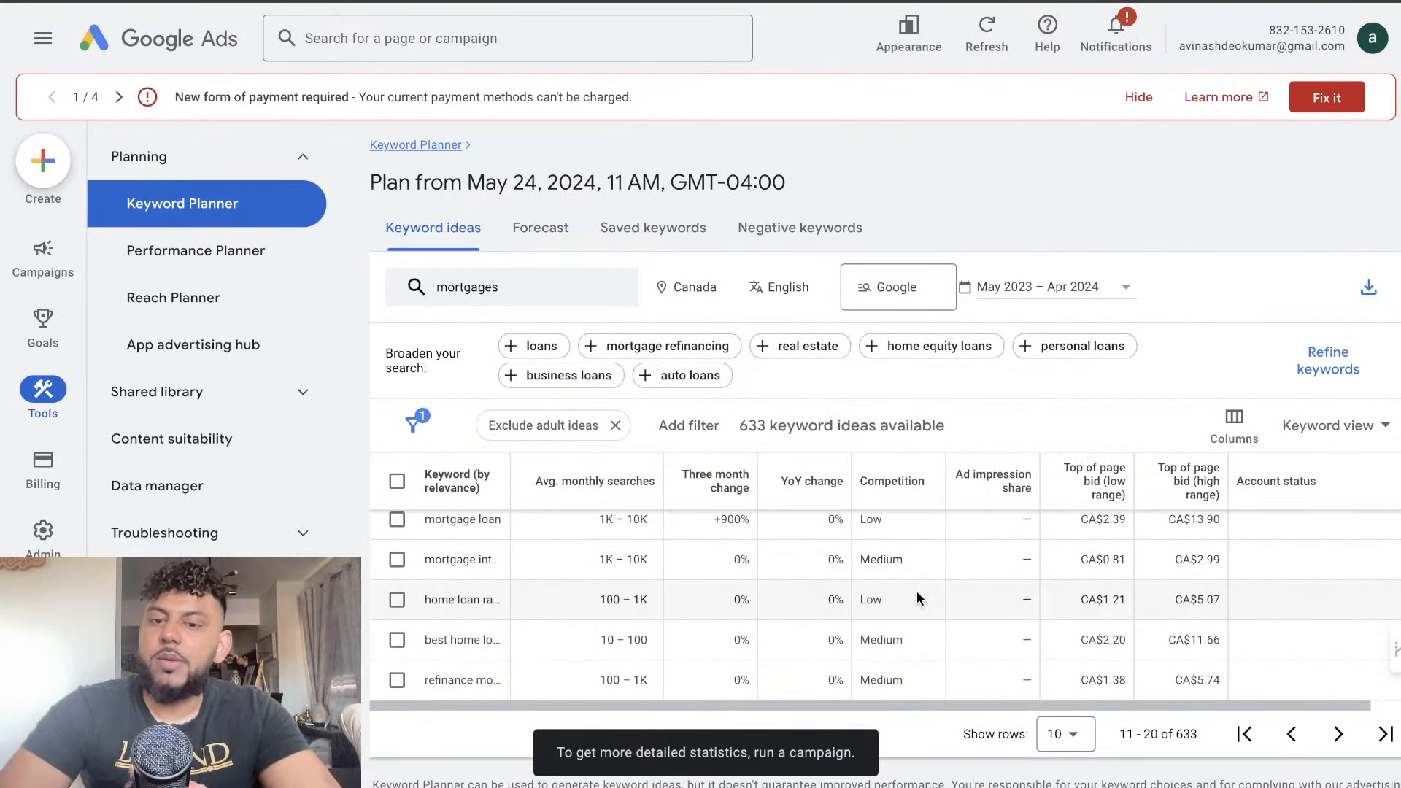
pyautogui.scroll(-1, 916, 591)
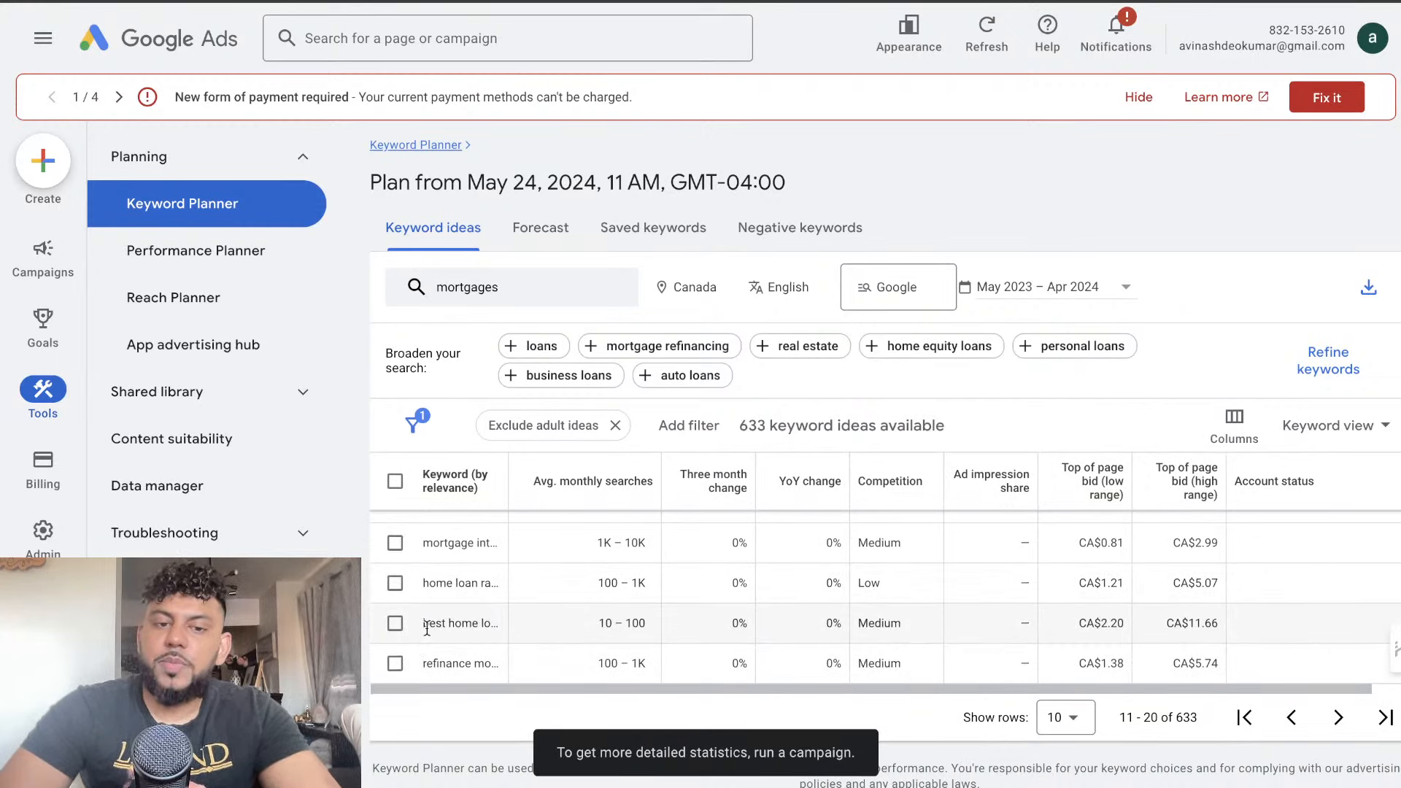
pyautogui.click(395, 623)
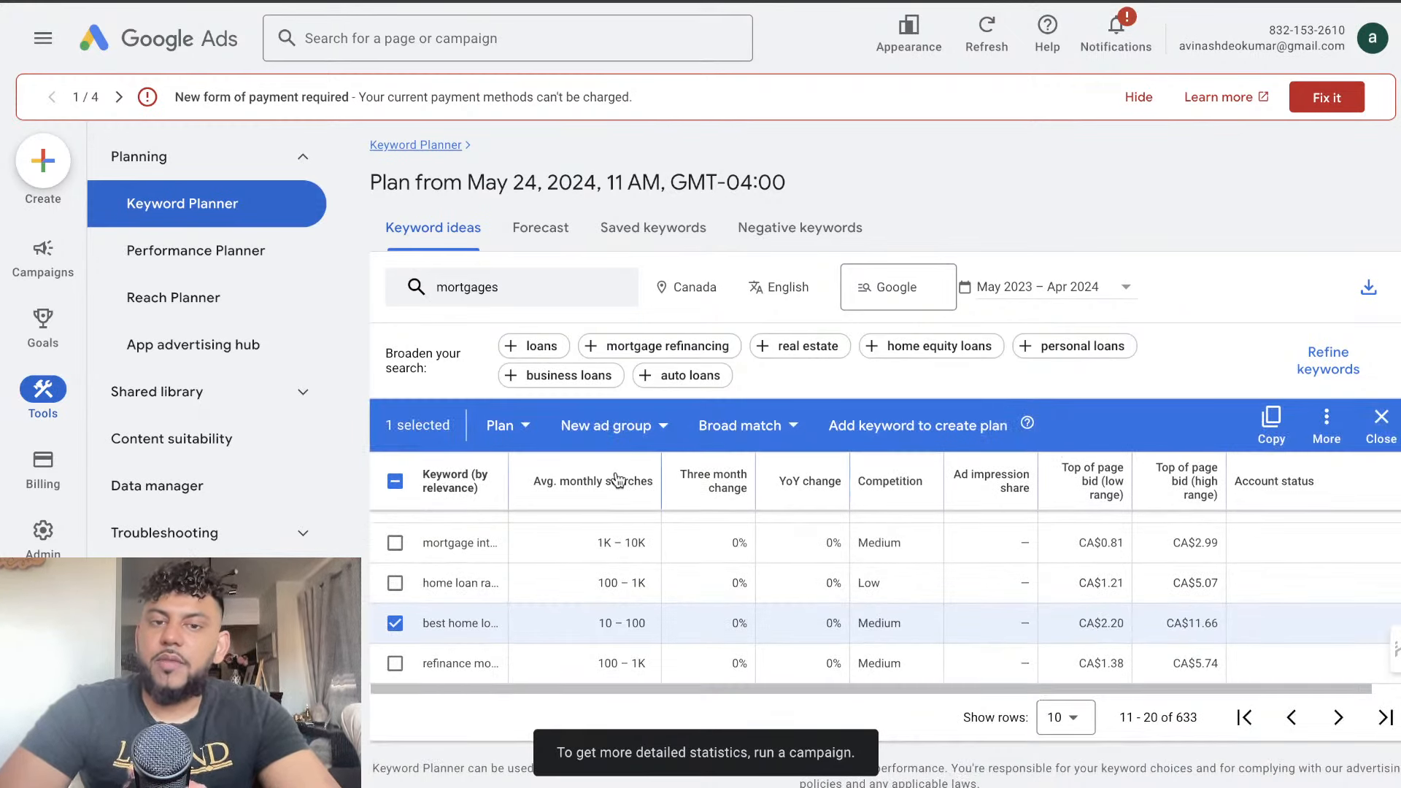
pyautogui.moveTo(649, 509)
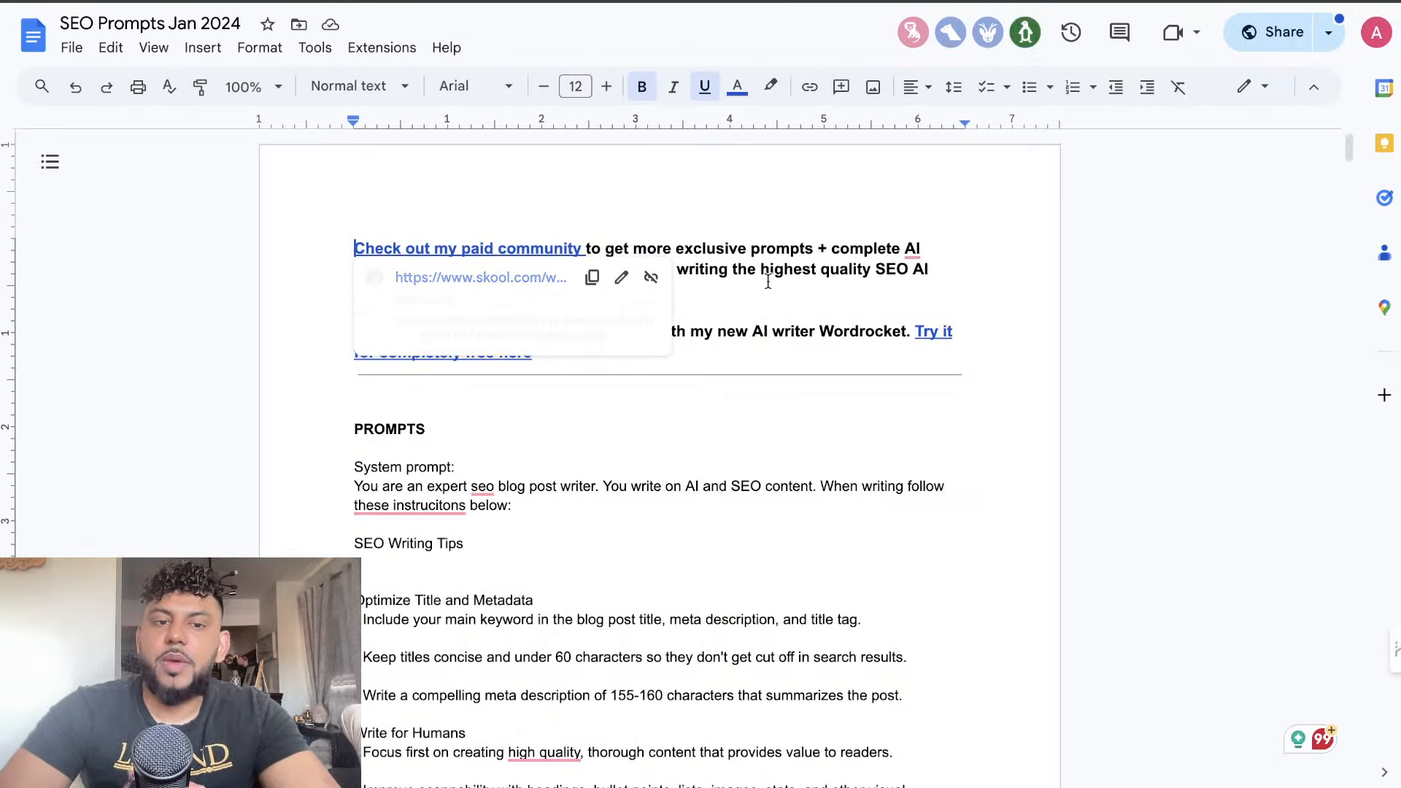
# Switch to the "SEO Prompts Jan 2024" Google Doc and select its SEO writing guidance for copying
pyautogui.scroll(-12, 767, 281)
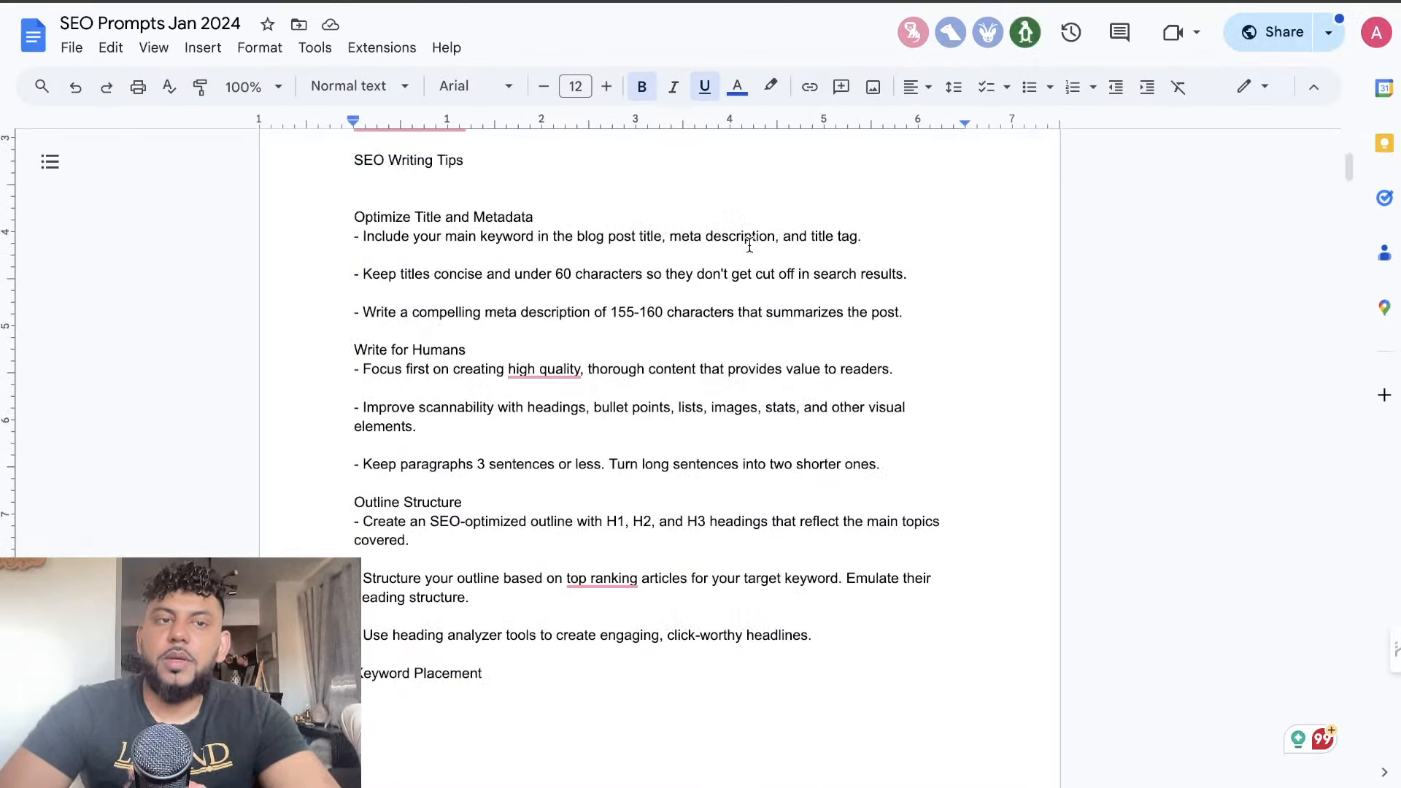
pyautogui.scroll(-12, 585, 516)
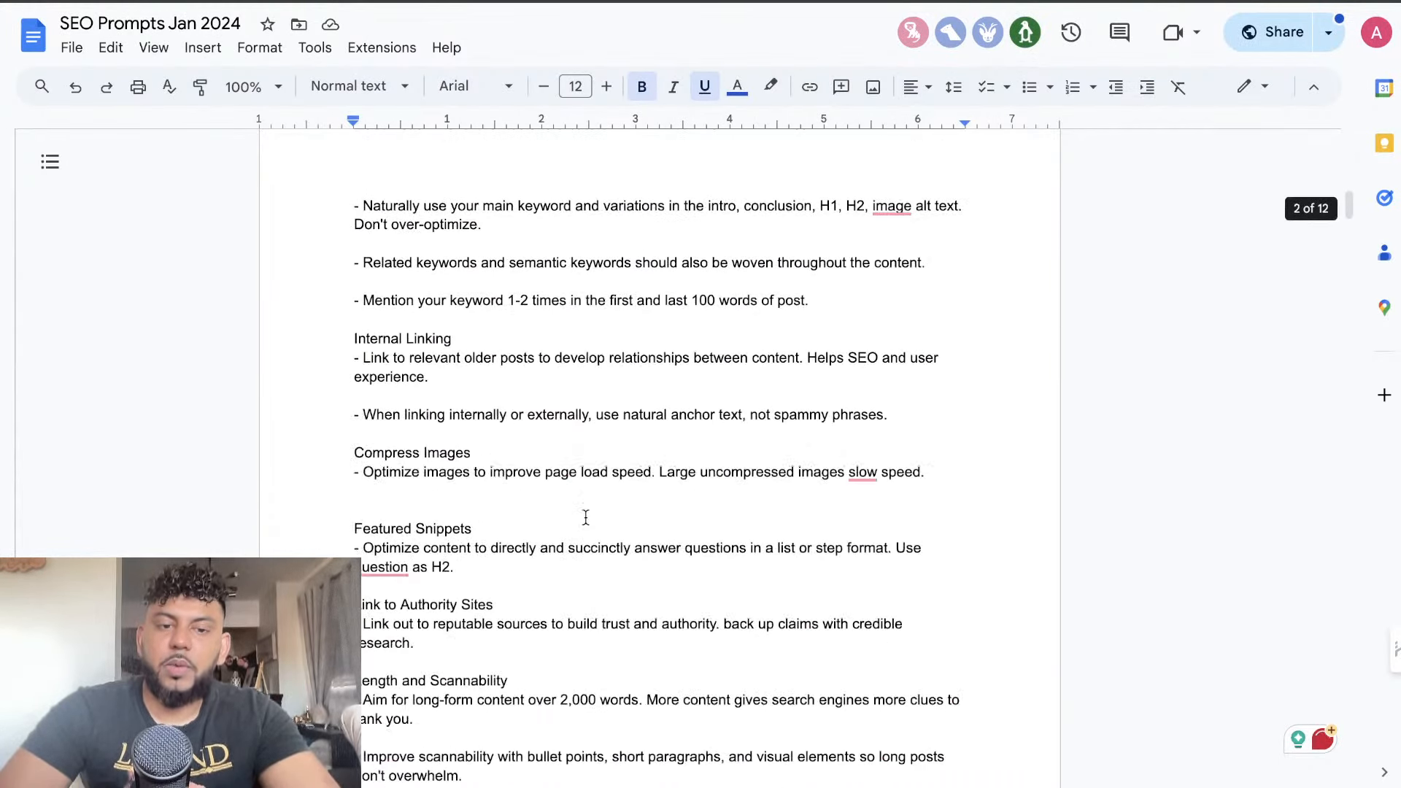
pyautogui.scroll(-6, 585, 532)
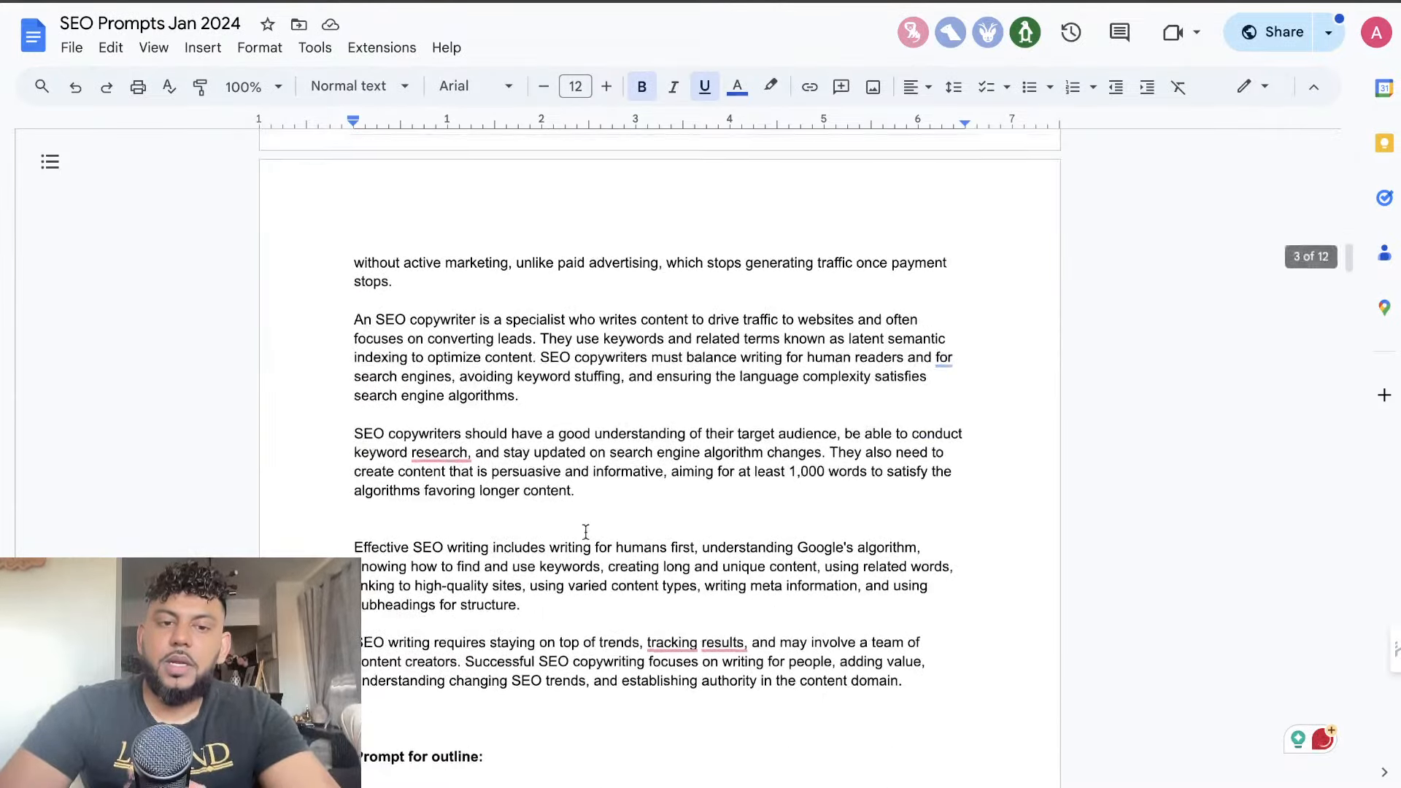
pyautogui.click(935, 474)
pyautogui.moveTo(836, 404); pyautogui.dragTo(351, 351)
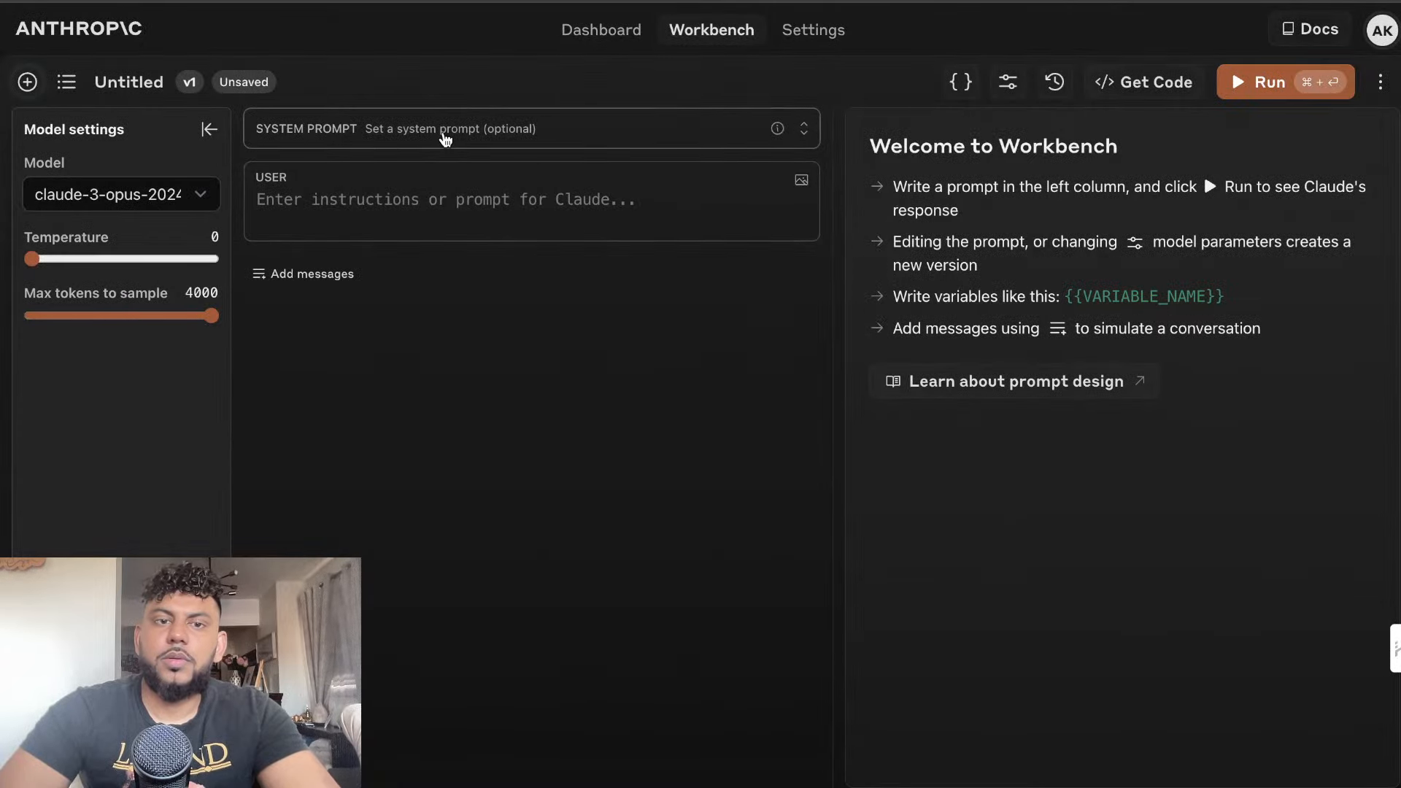
# Paste the copied SEO guidance as the system prompt in Anthropic Workbench and in the OpenAI Playground's gpt-4o chat
pyautogui.click(443, 131)
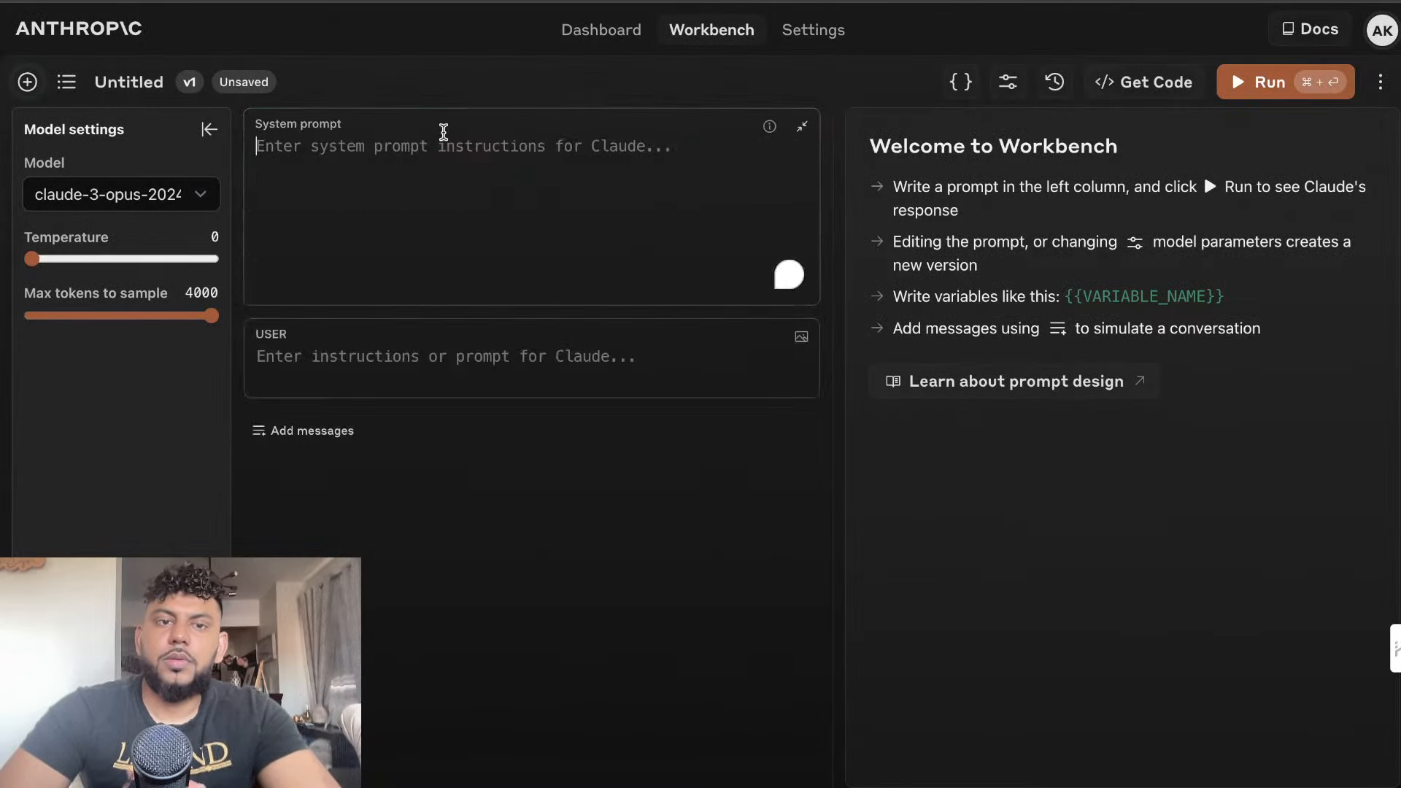
pyautogui.press('super+v')
pyautogui.scroll(-5, 442, 292)
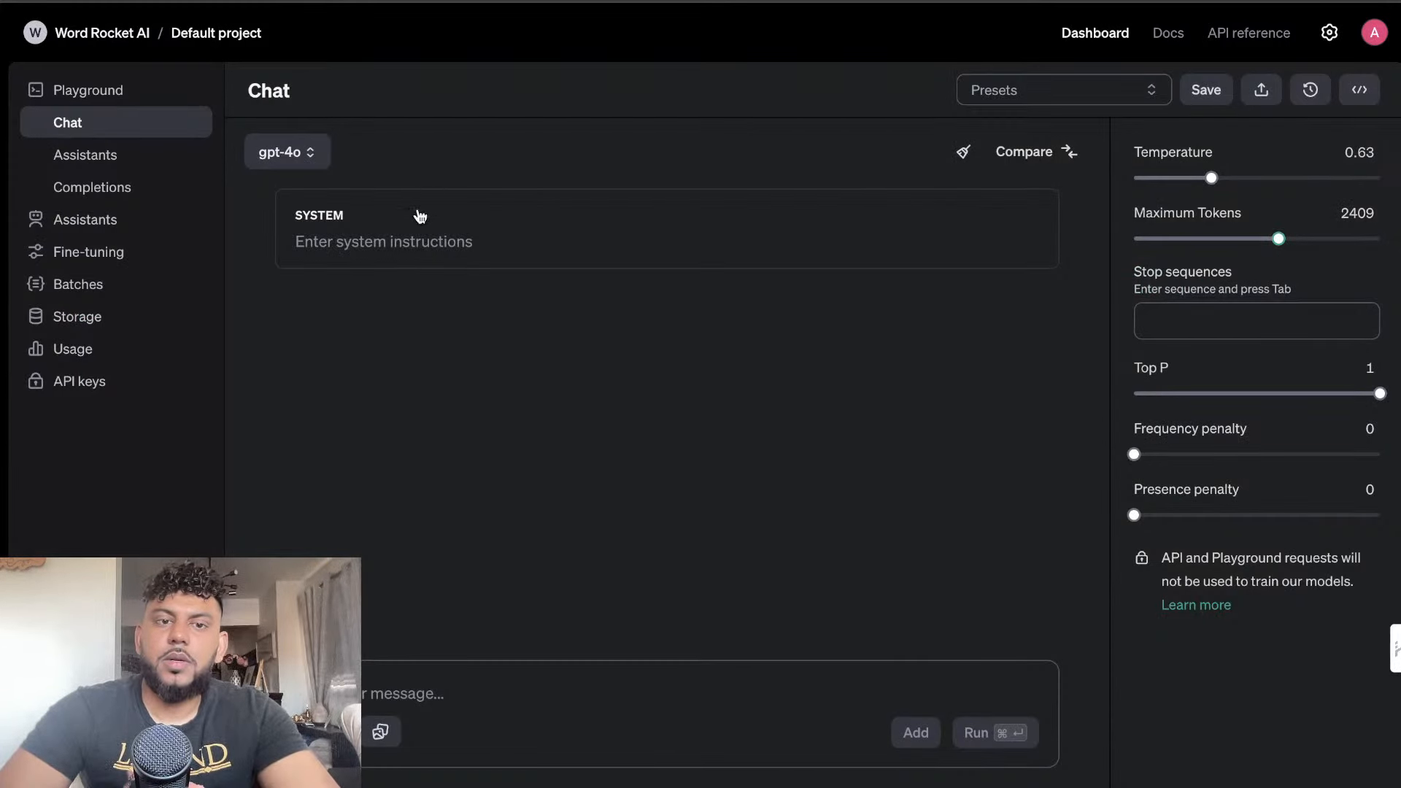
pyautogui.click(420, 216)
pyautogui.press('super+v')
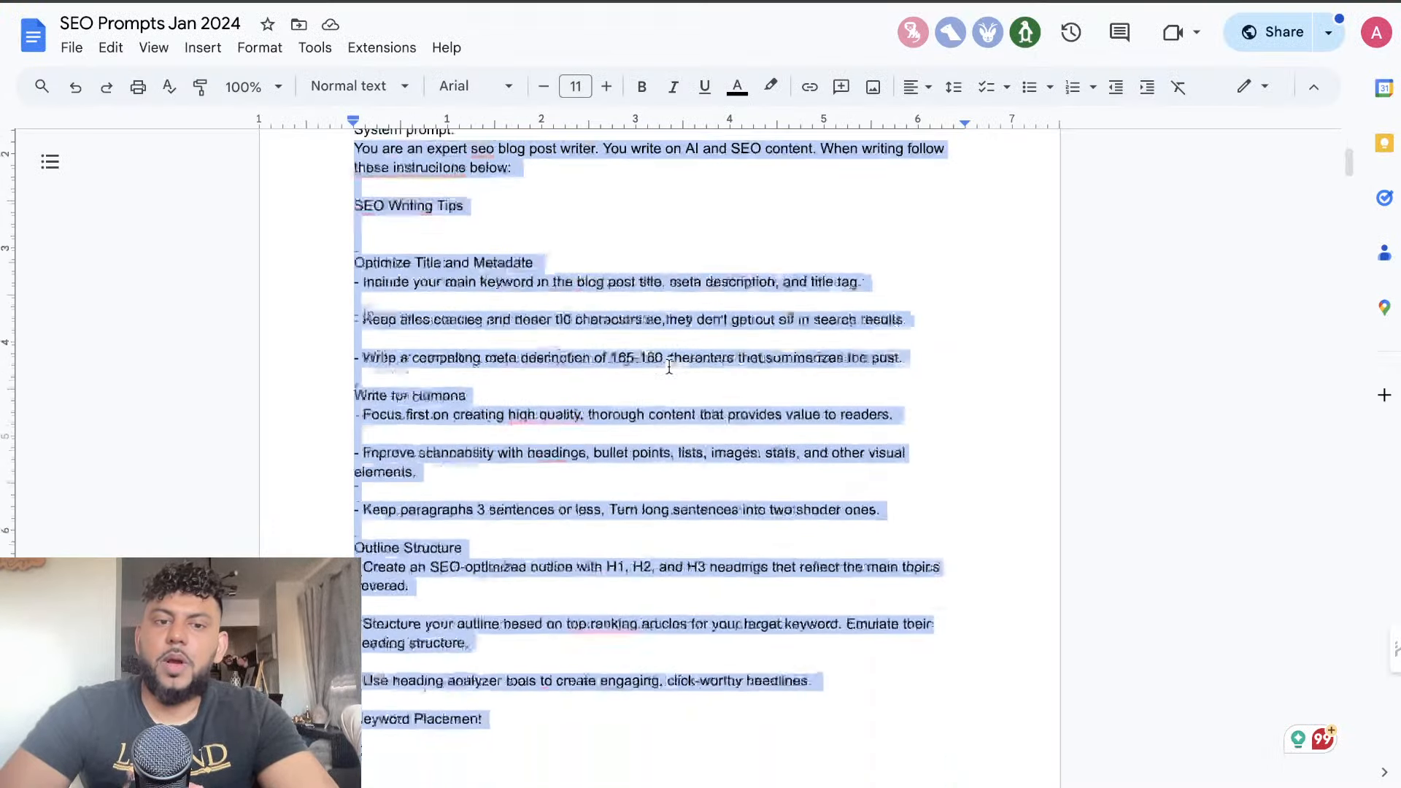
# Switch to the "SEO Prompts Jan 2024" Google Doc and select the text under "Prompt for outline" for copying
pyautogui.scroll(-15, 668, 366)
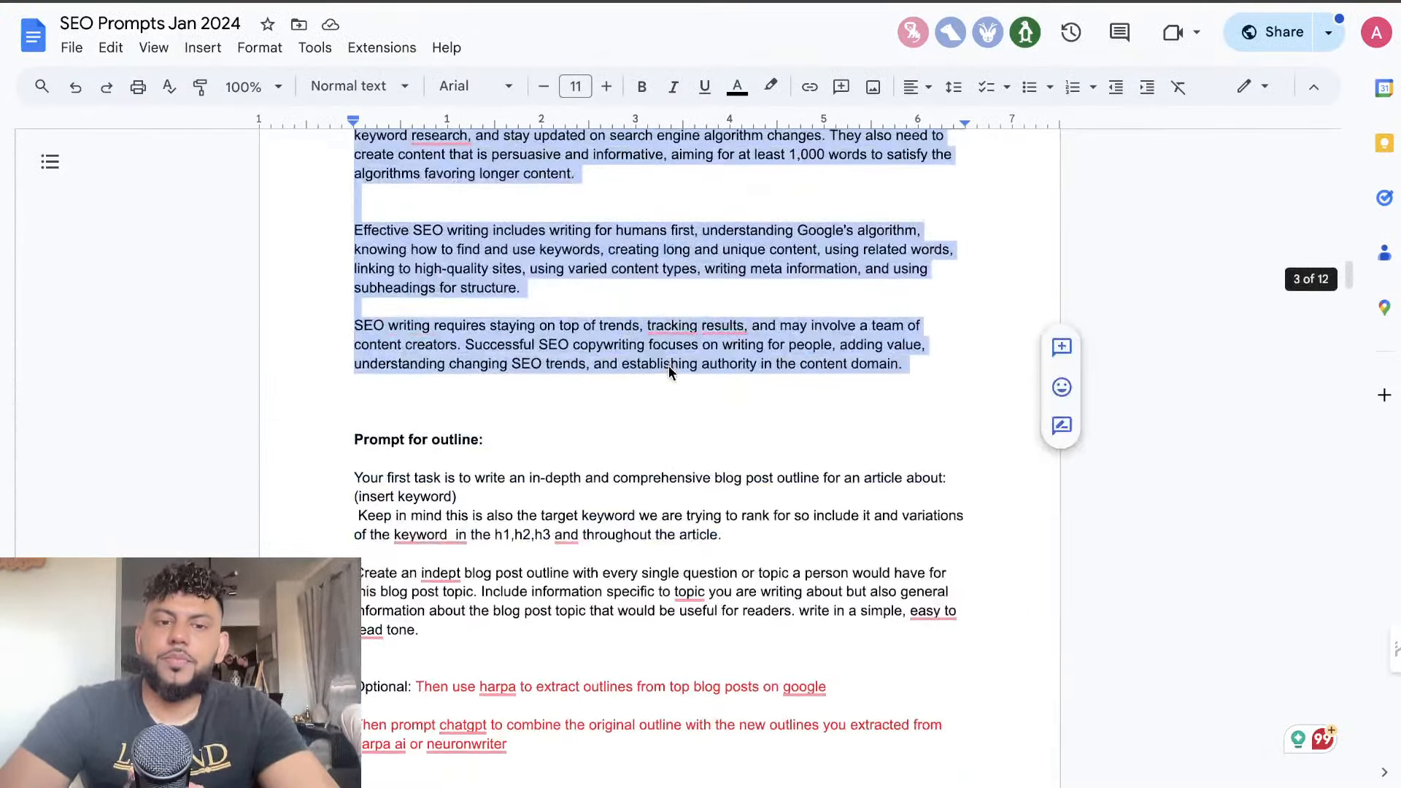
pyautogui.scroll(-3, 668, 365)
pyautogui.moveTo(421, 535); pyautogui.dragTo(359, 368)
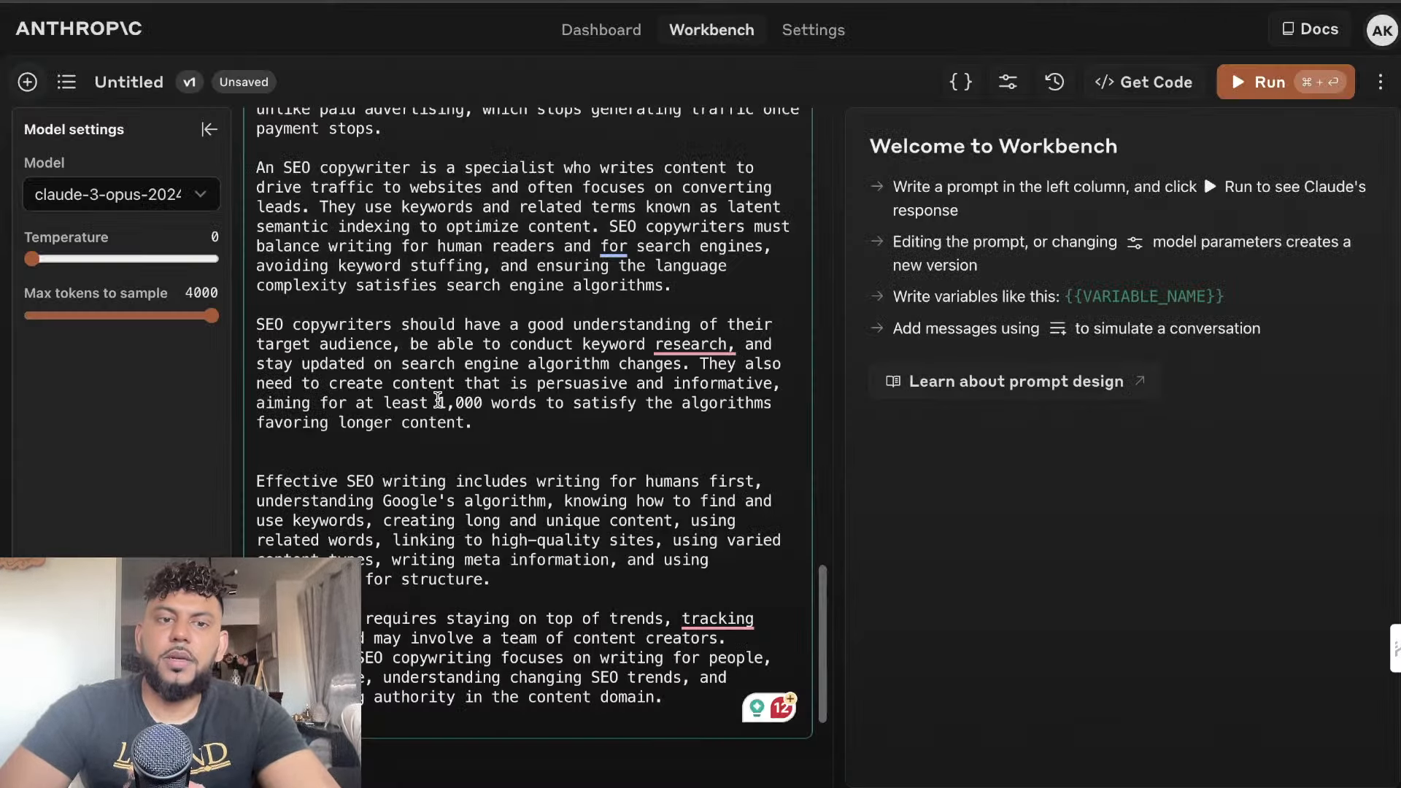
# Paste the copied outline prompt as the user message in Anthropic Workbench and in the OpenAI Playground's gpt-4o chat
pyautogui.scroll(-2, 500, 539)
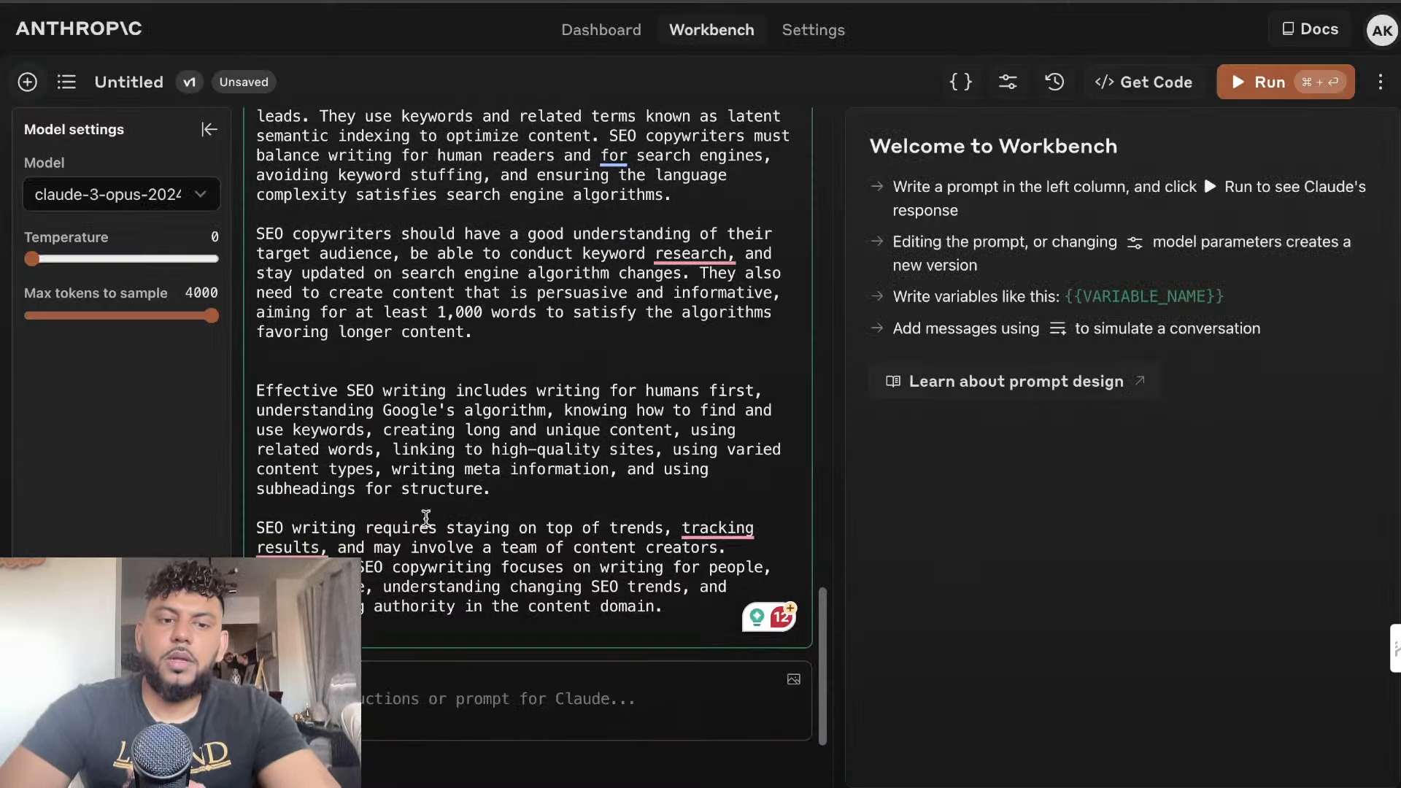
pyautogui.scroll(-4, 500, 539)
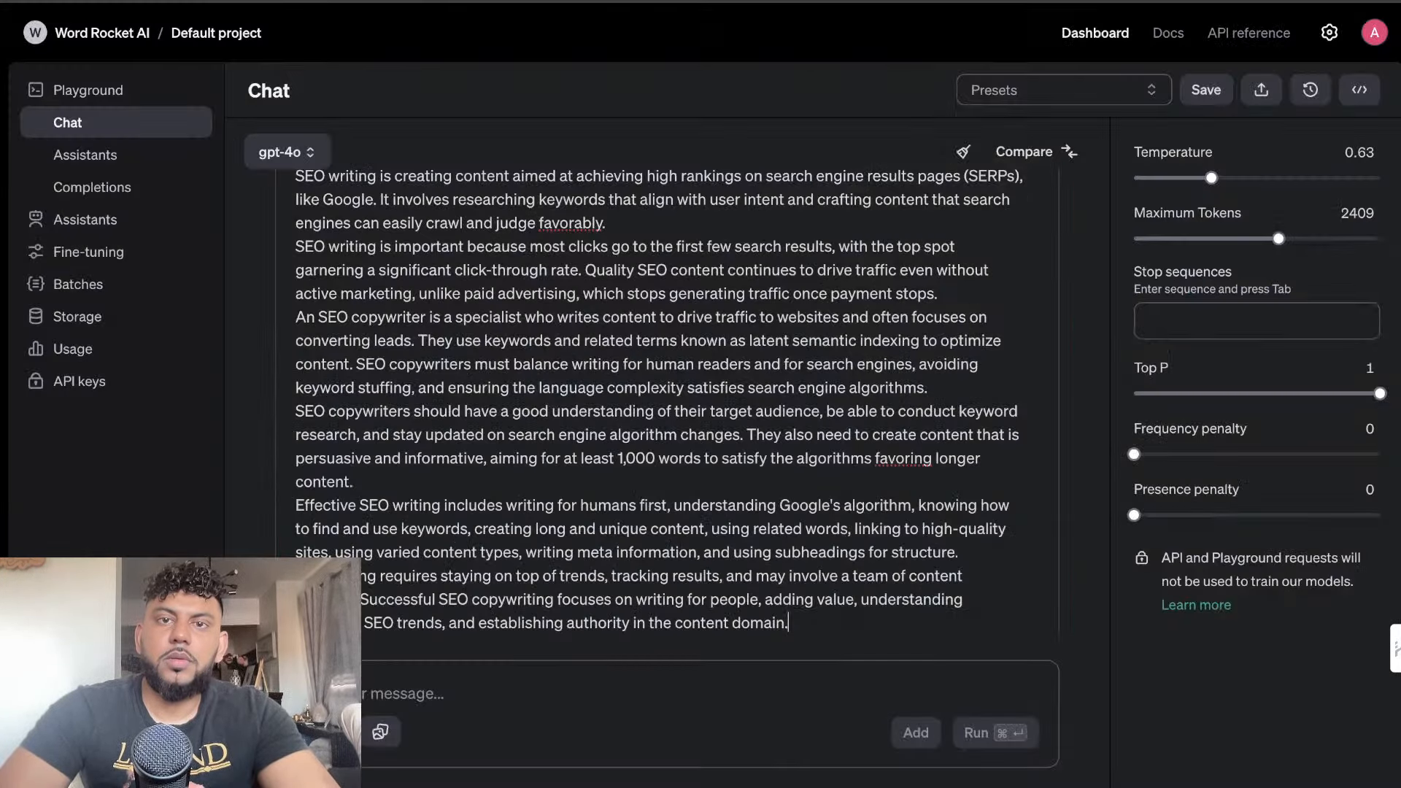
pyautogui.scroll(-1, 466, 627)
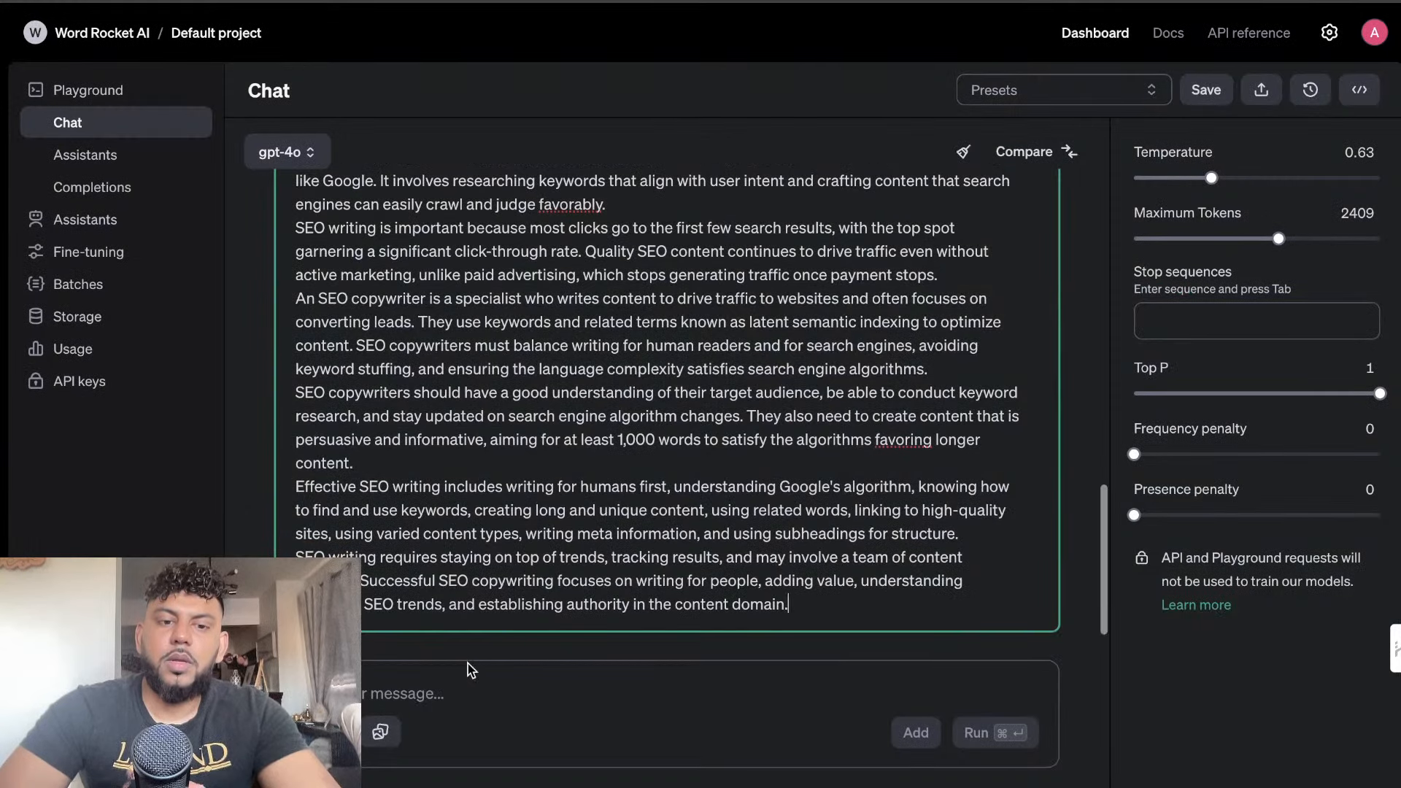
pyautogui.click(453, 694)
pyautogui.press('super+v')
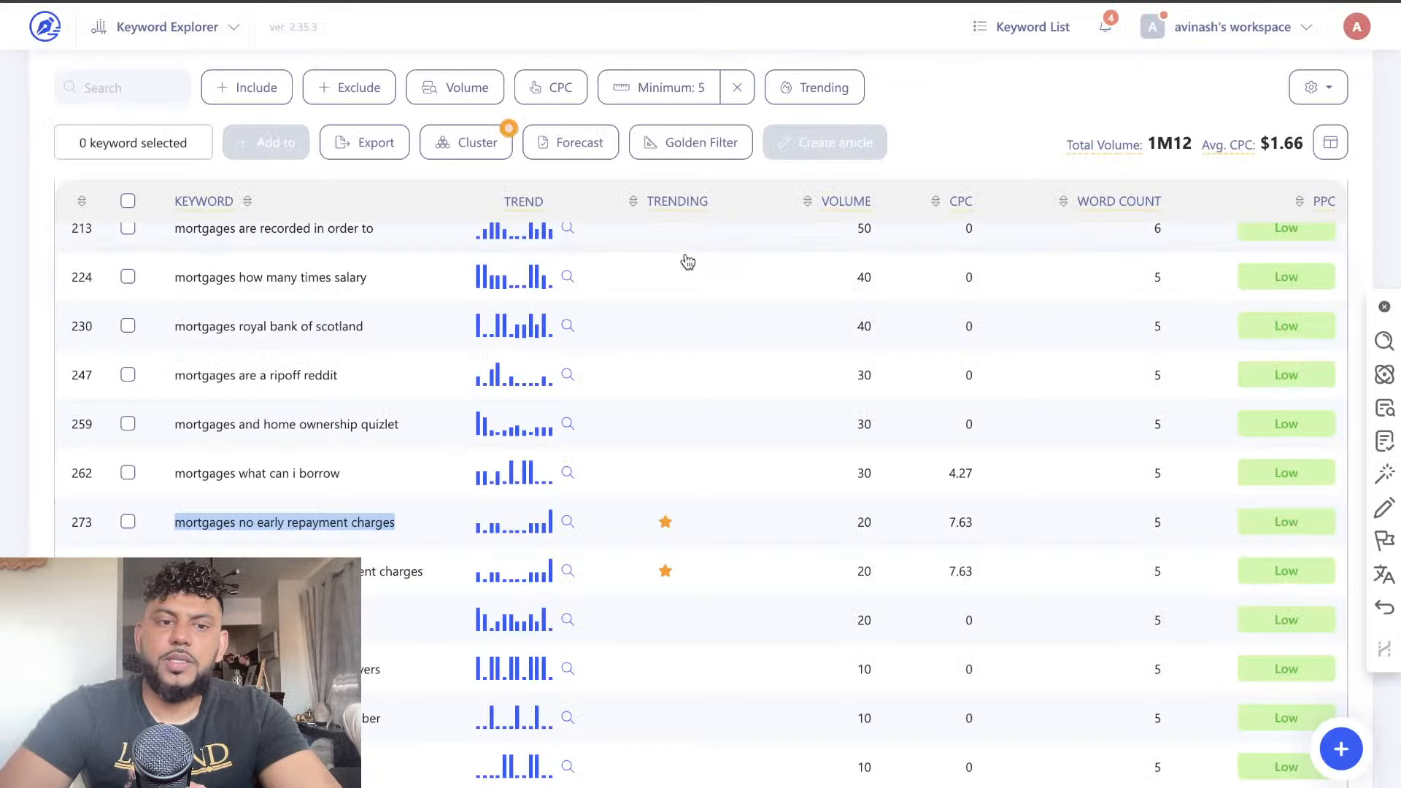
# Switch to WriterZen's Keyword Explorer and look through the long-tail mortgage keywords for an article topic
pyautogui.scroll(1, 328, 476)
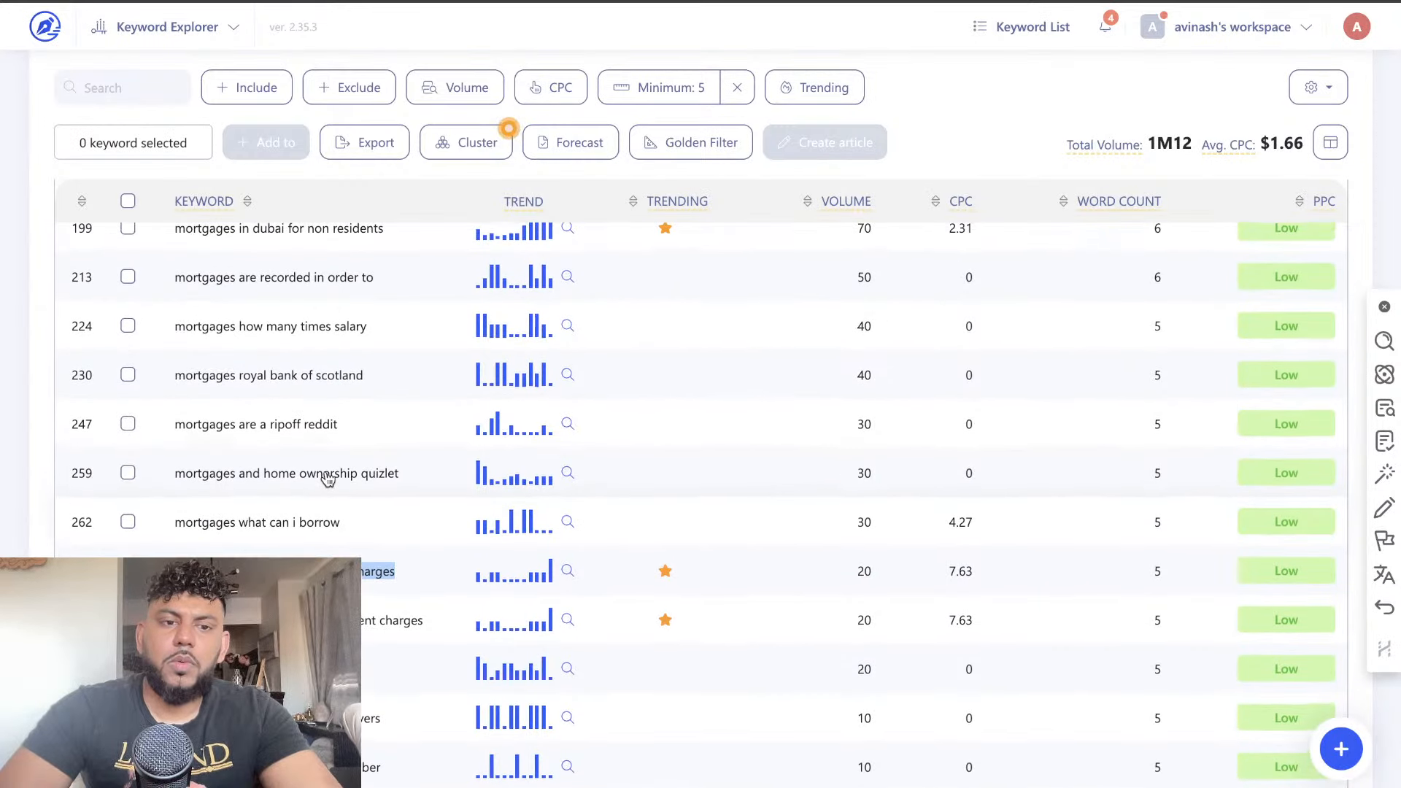
pyautogui.scroll(1, 327, 478)
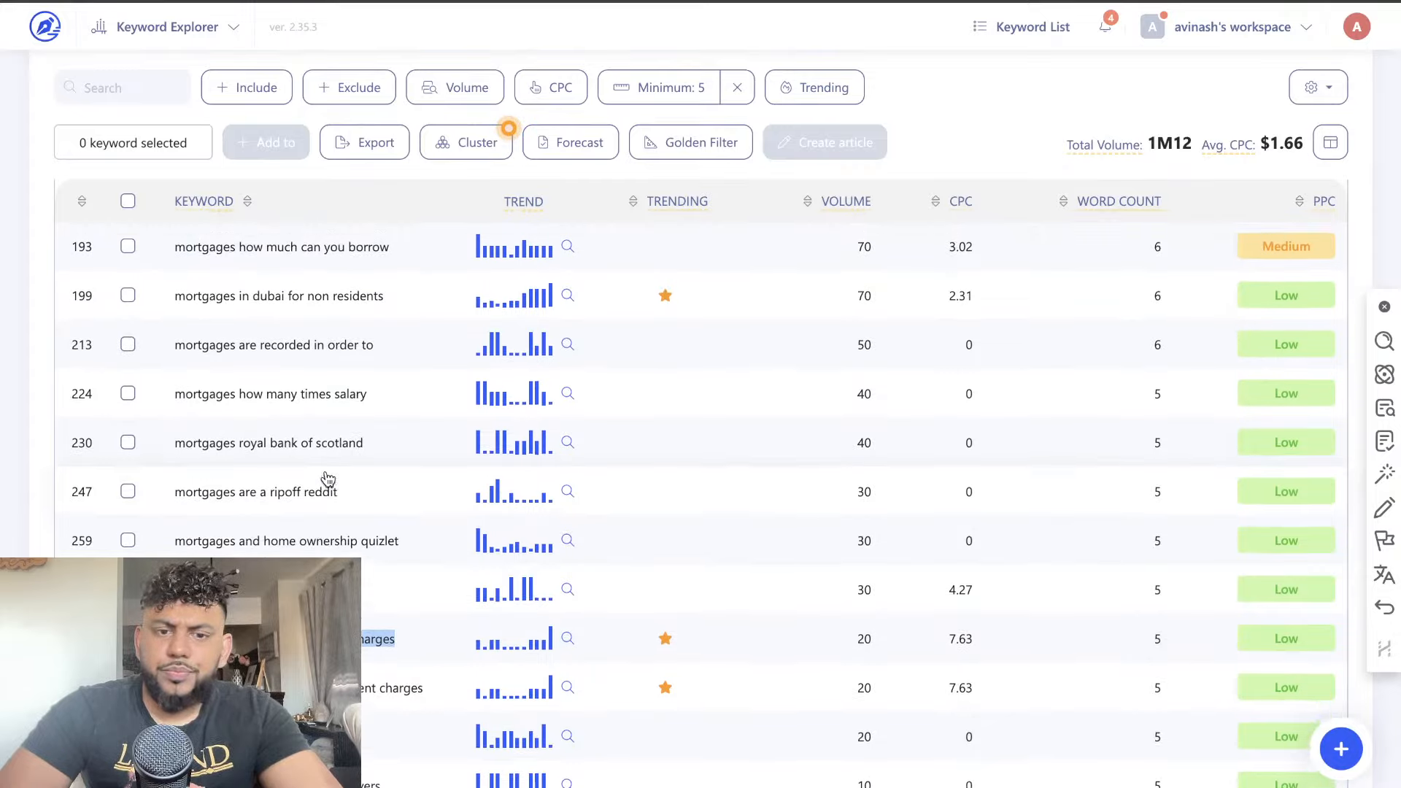
pyautogui.scroll(5, 327, 479)
pyautogui.scroll(-6, 327, 479)
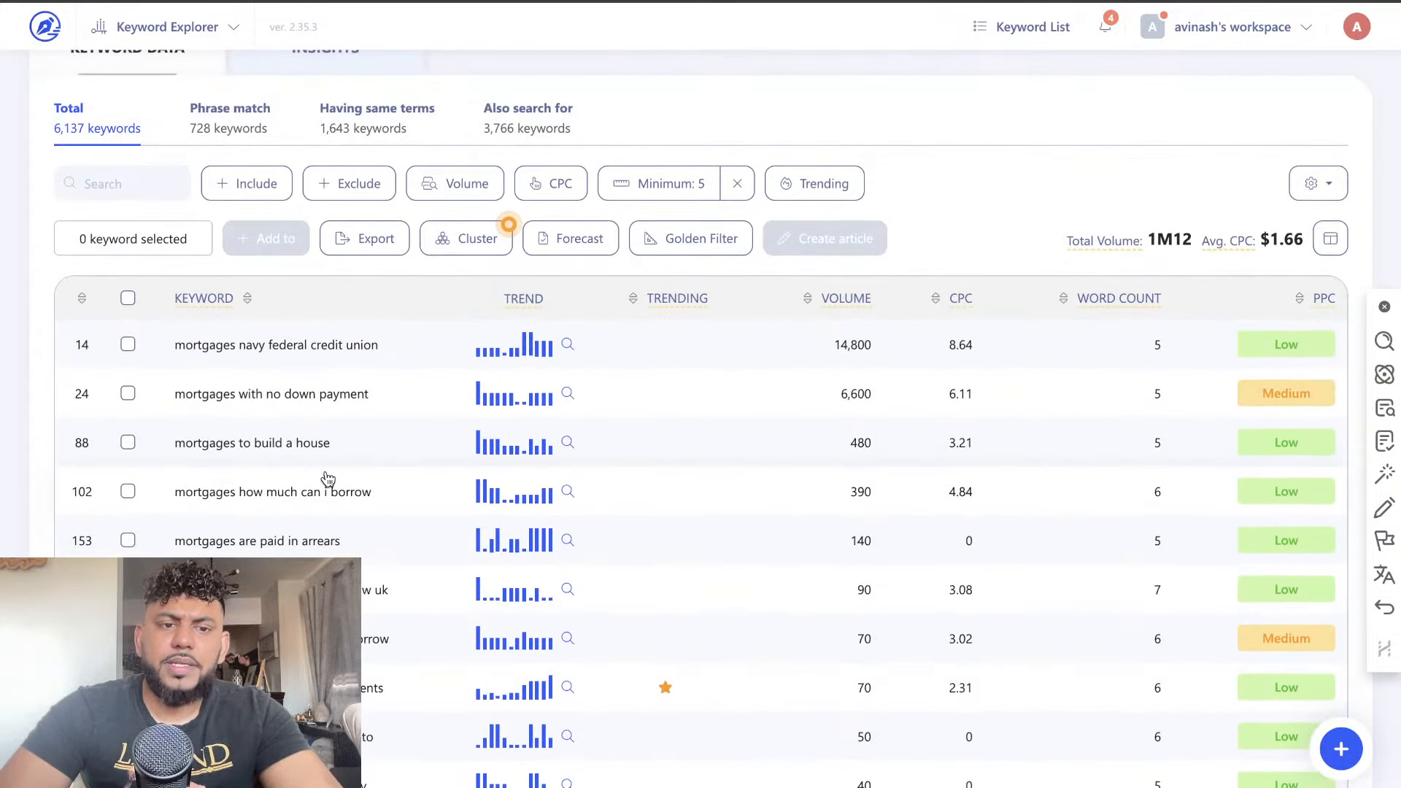
pyautogui.scroll(-1, 328, 478)
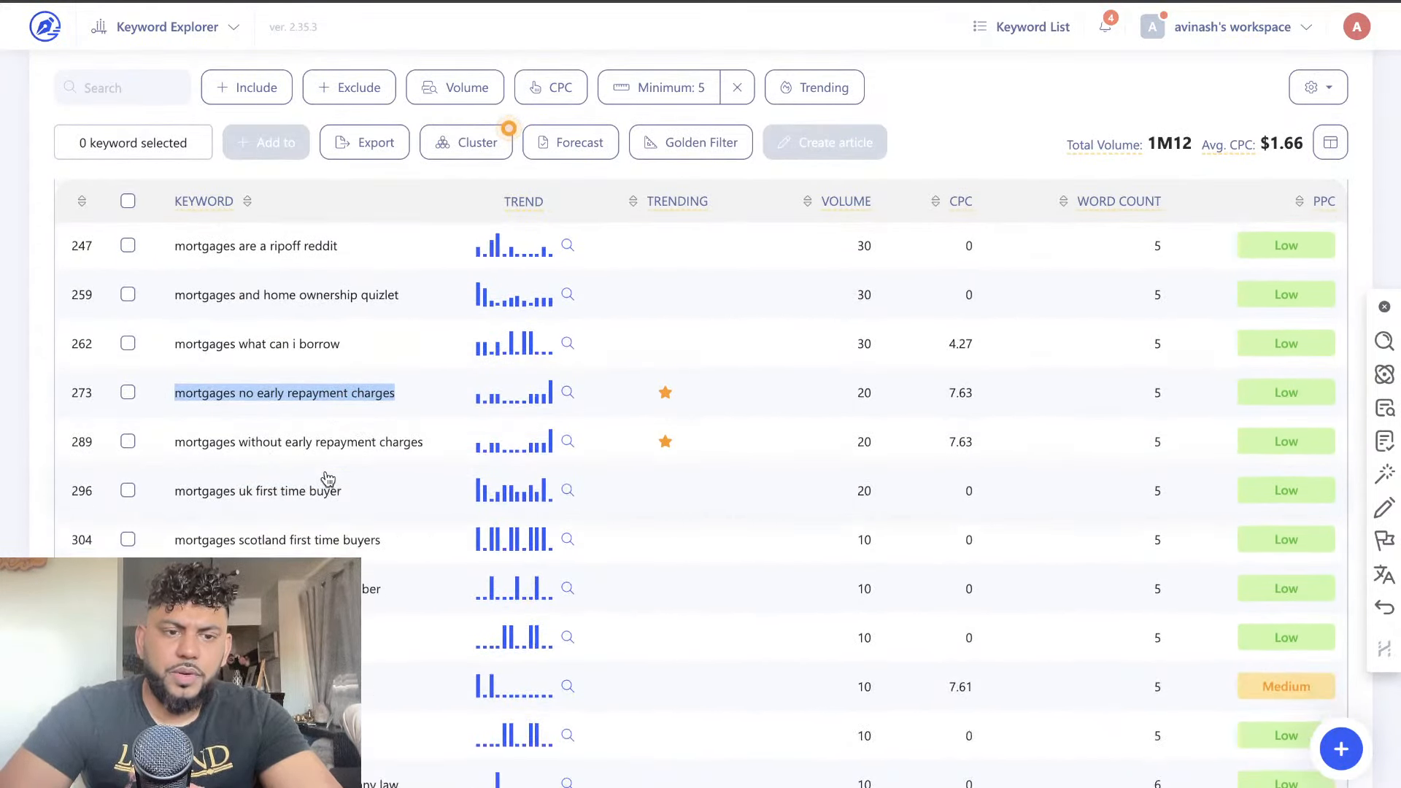
pyautogui.scroll(-2, 281, 438)
pyautogui.scroll(-1, 290, 471)
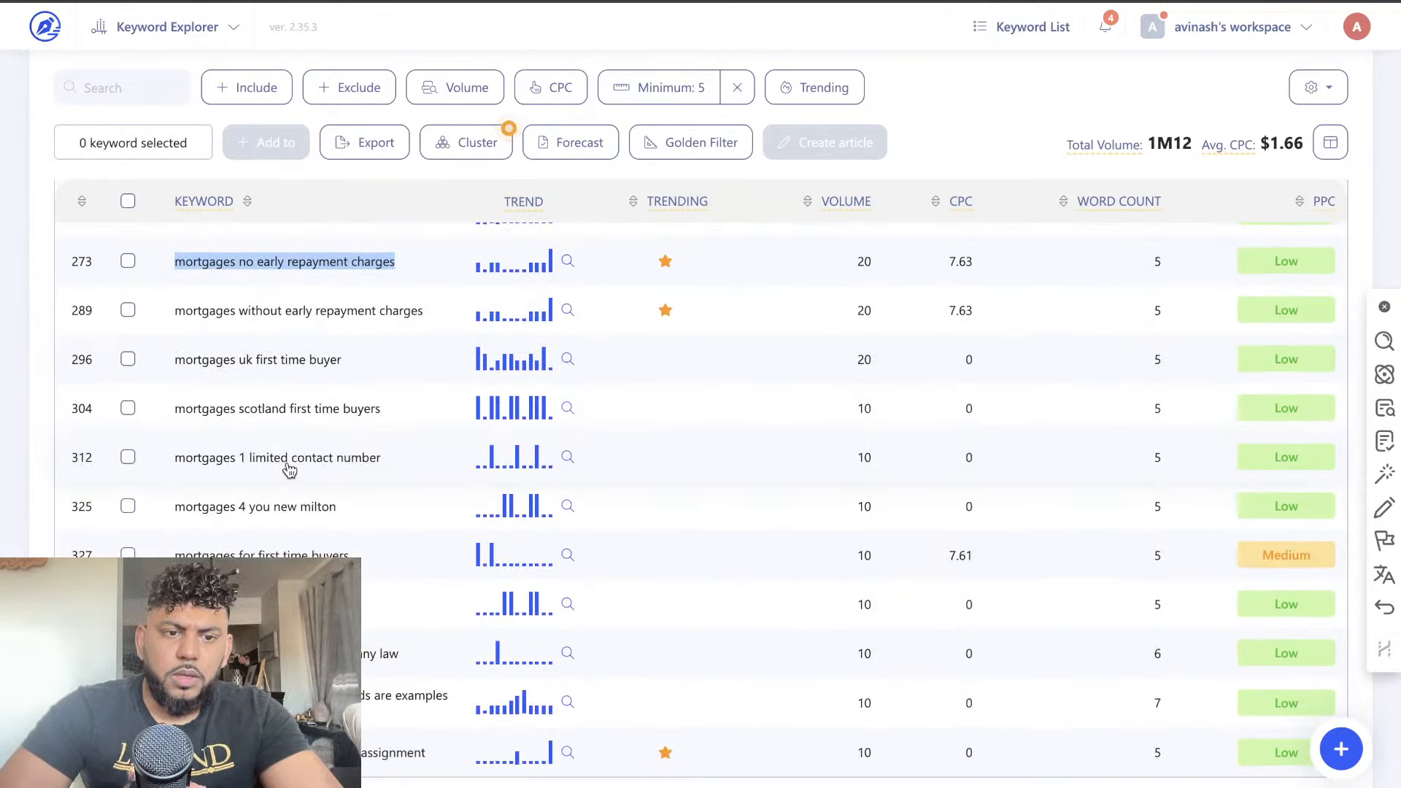
pyautogui.scroll(-3, 289, 471)
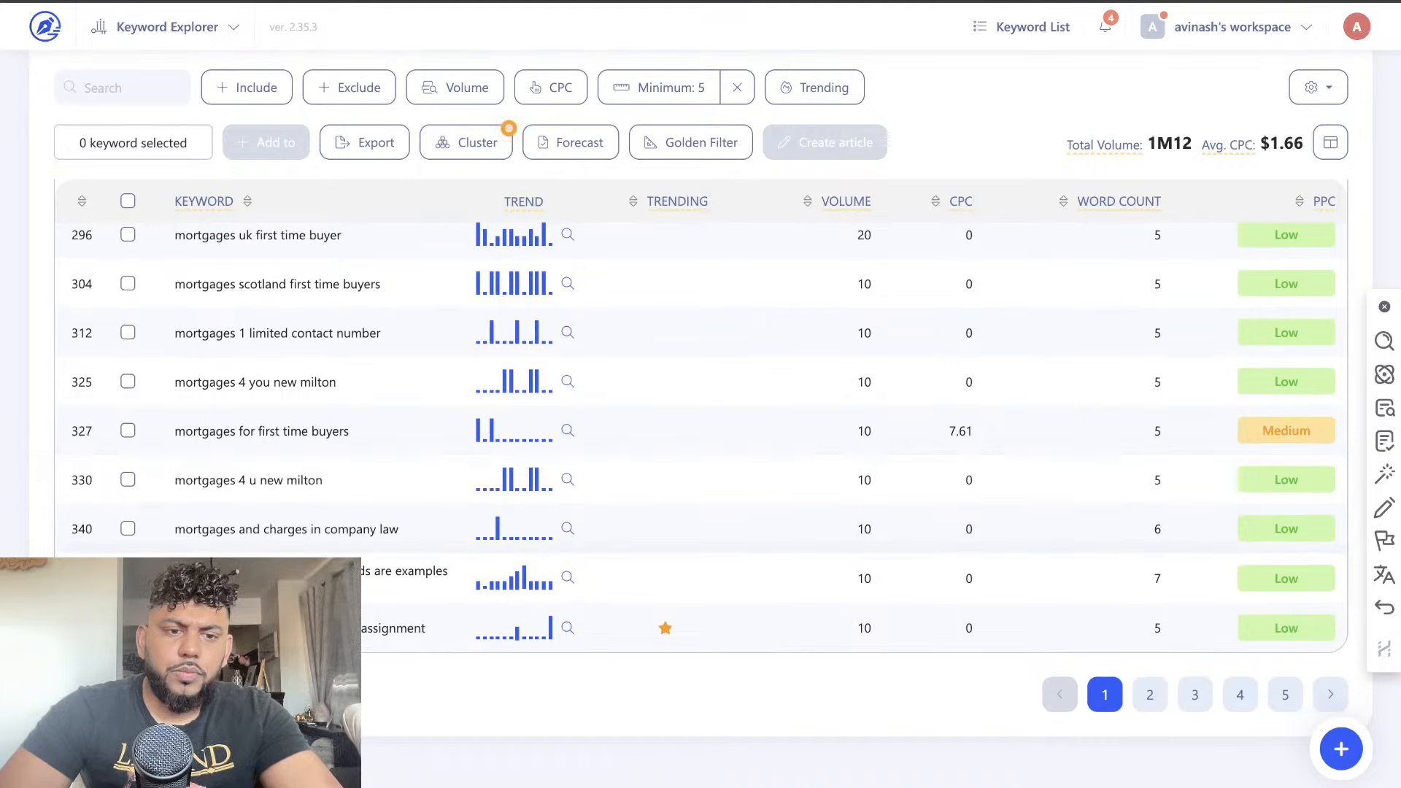
pyautogui.scroll(15, 293, 524)
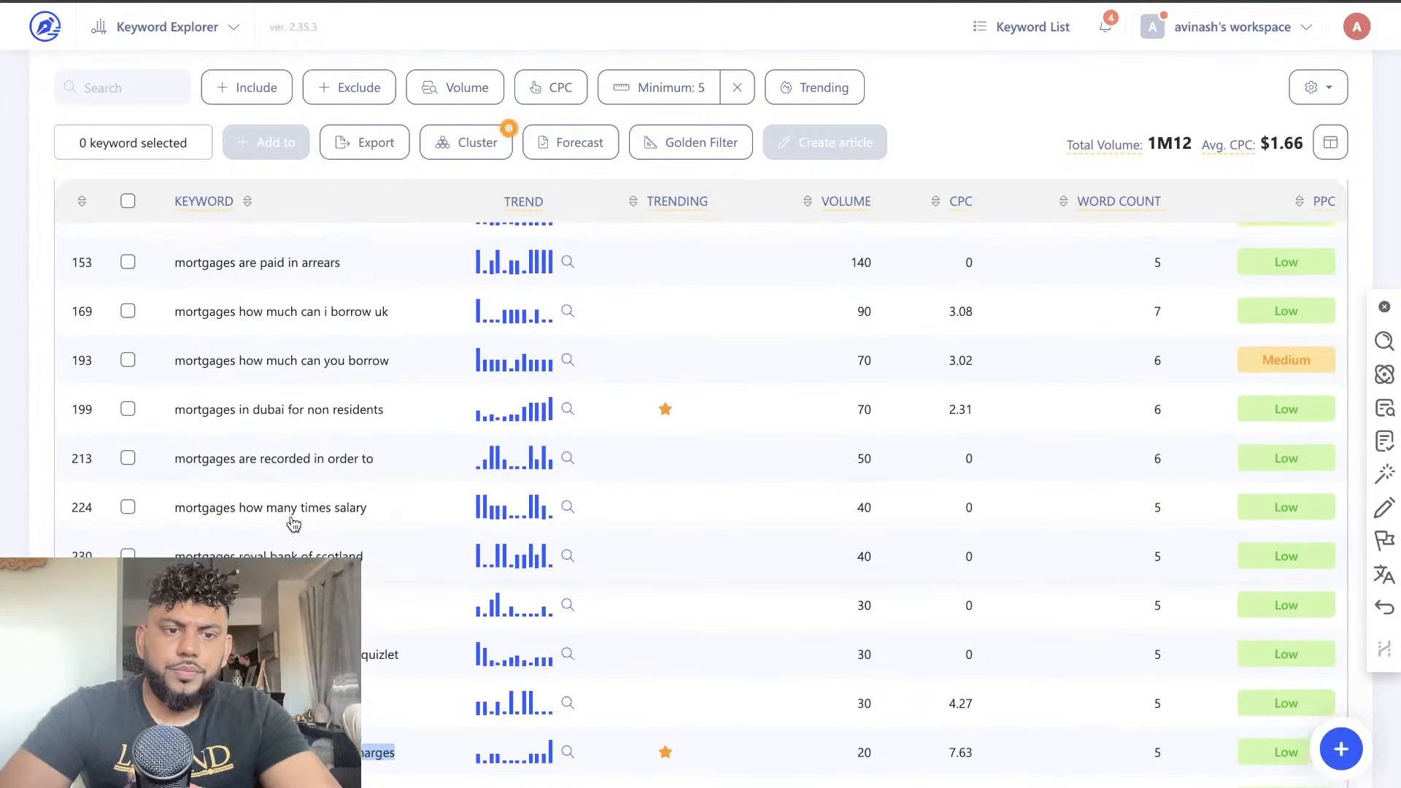
pyautogui.scroll(8, 293, 524)
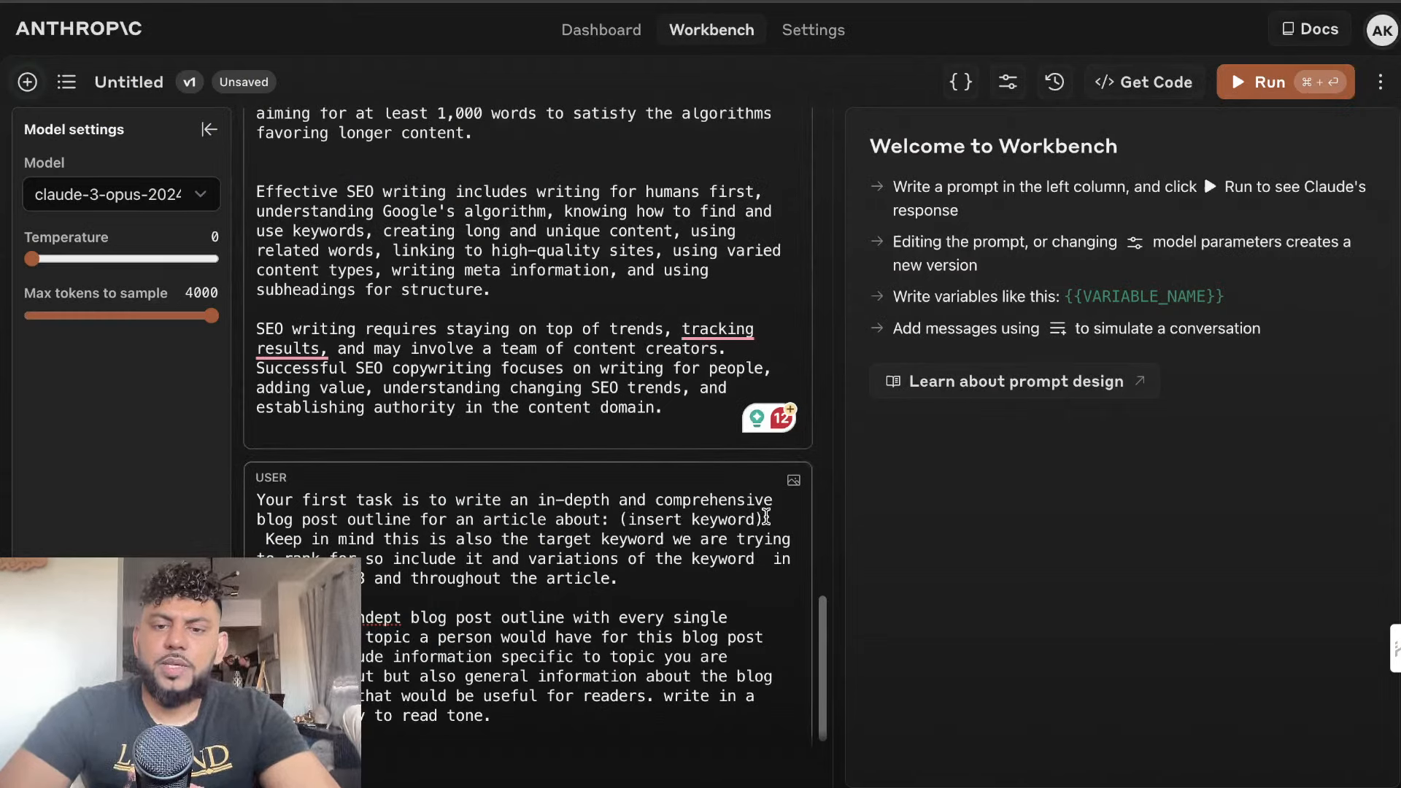
# In Anthropic Workbench's user message, replace the "(insert keyword)" placeholder with "How to save for a home in Canada in 2024" followed by a line break
pyautogui.moveTo(764, 520); pyautogui.dragTo(635, 518)
pyautogui.press('BackSpace')
pyautogui.write('How to')
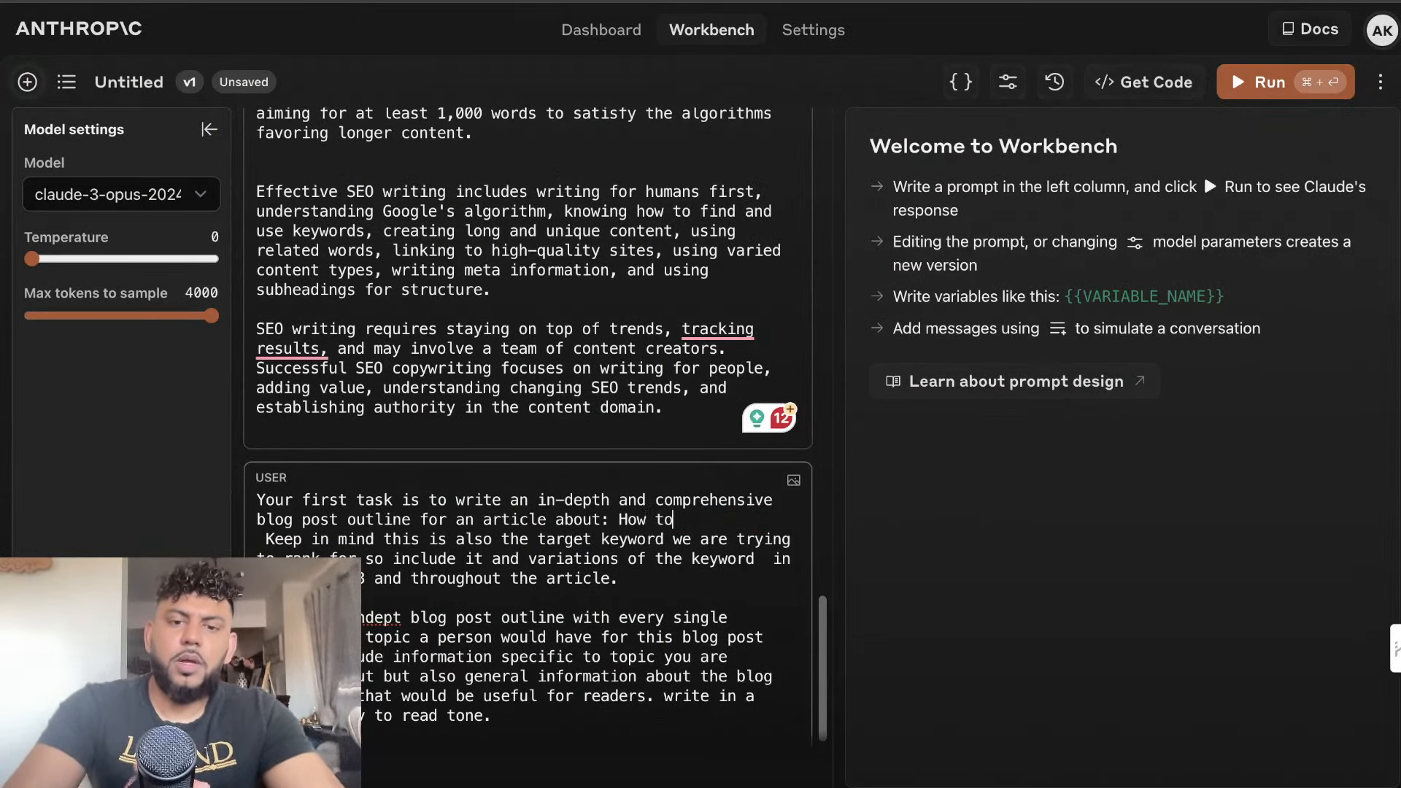
pyautogui.write(' save for a h')
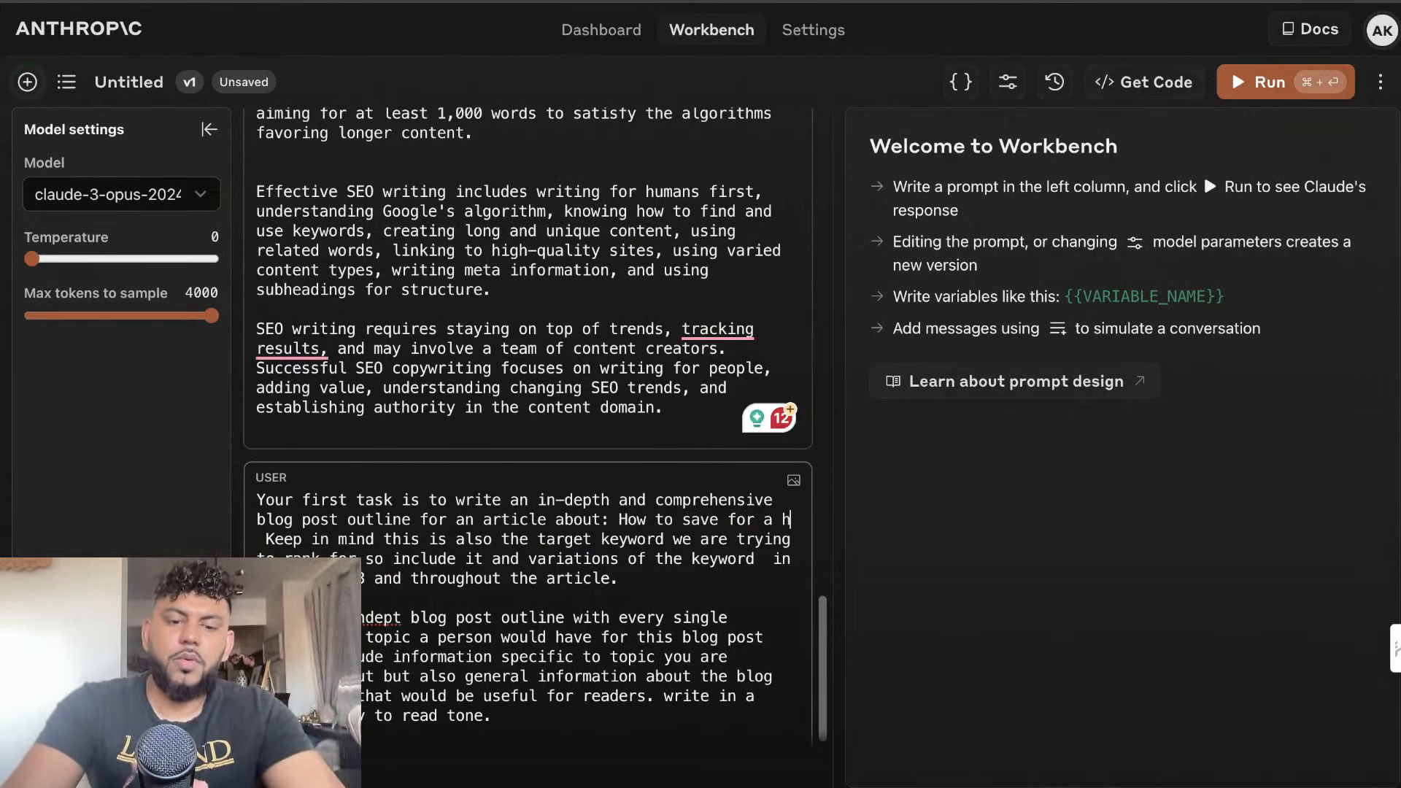
pyautogui.write('ome in Ca')
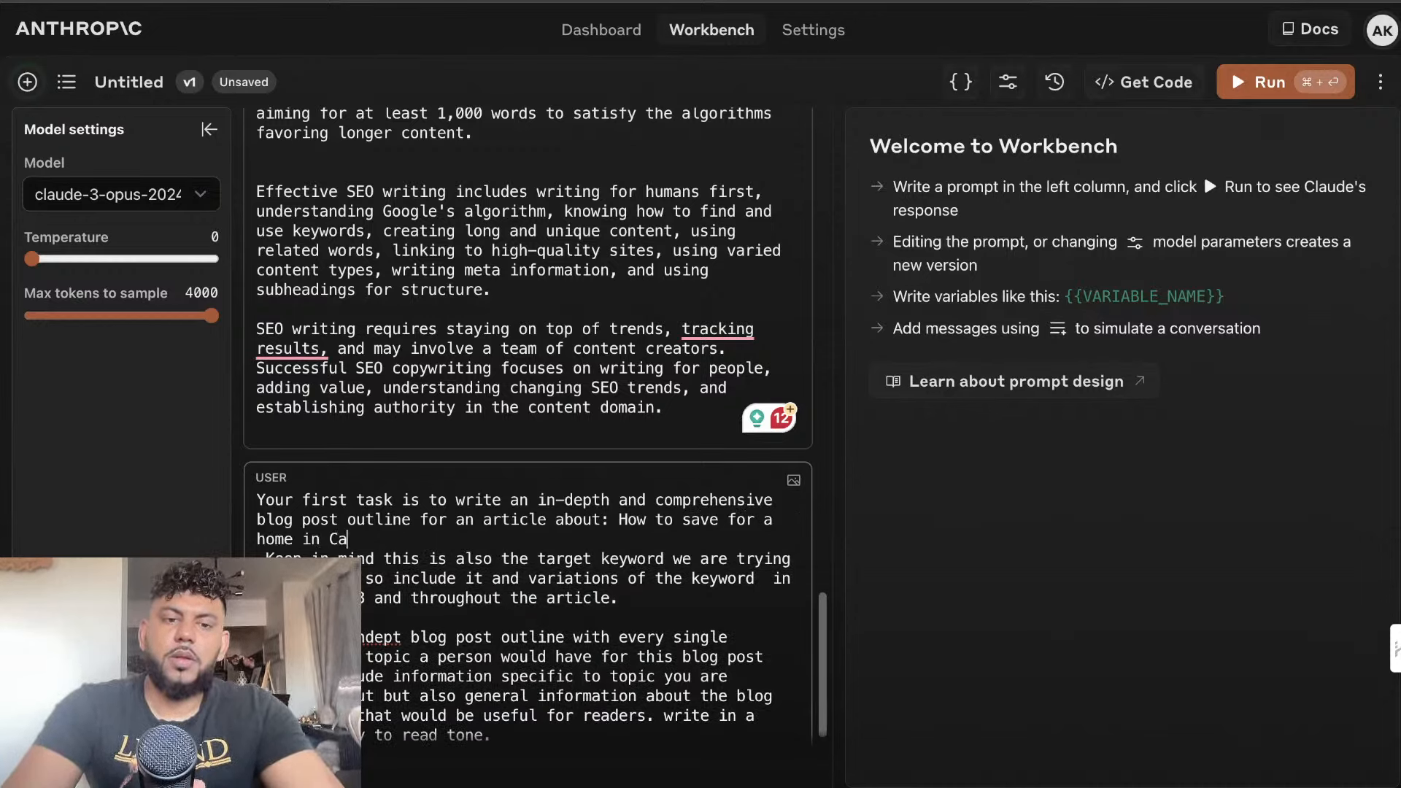
pyautogui.write('anad')
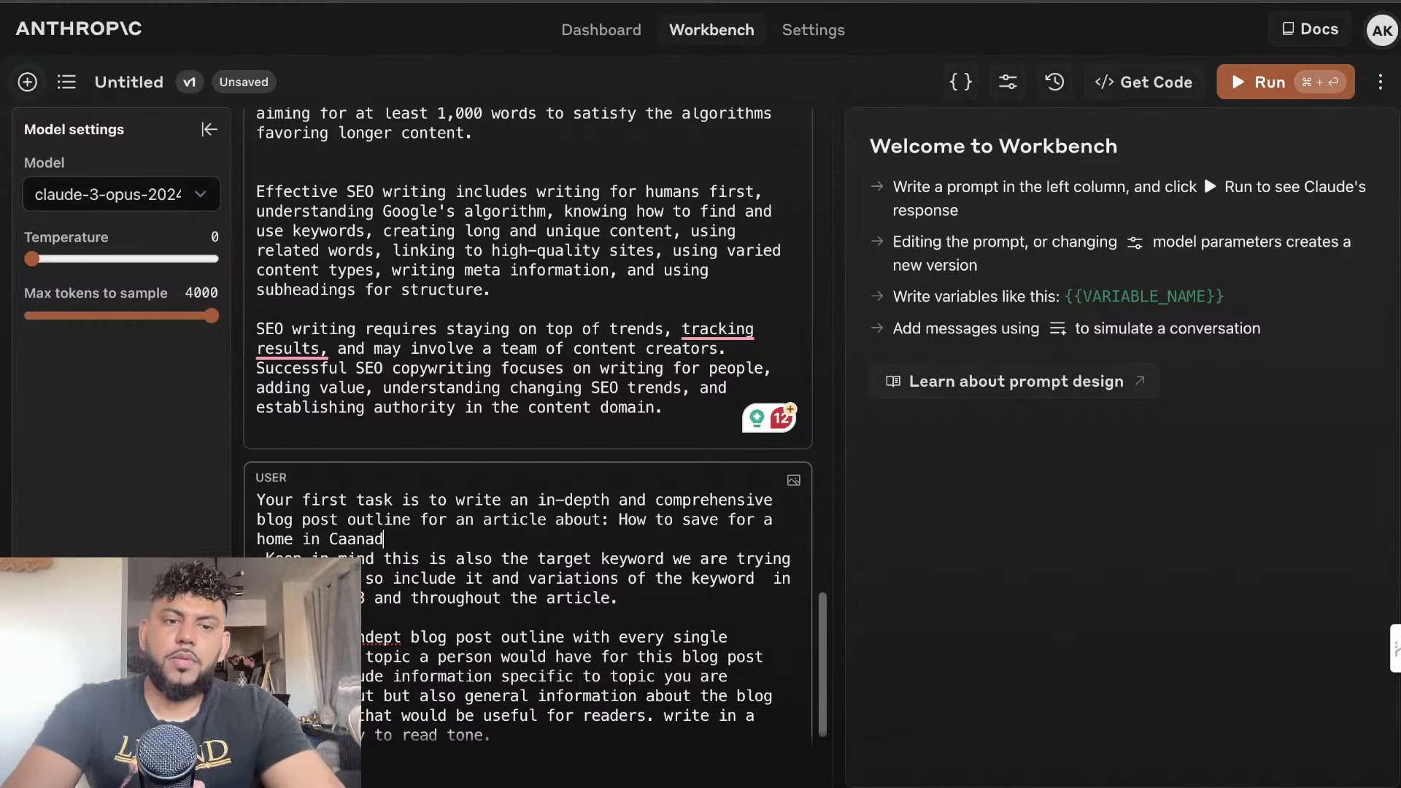
pyautogui.press('BackSpace')
pyautogui.press('BackSpace')
pyautogui.press('BackSpace')
pyautogui.press('BackSpace')
pyautogui.write('na')
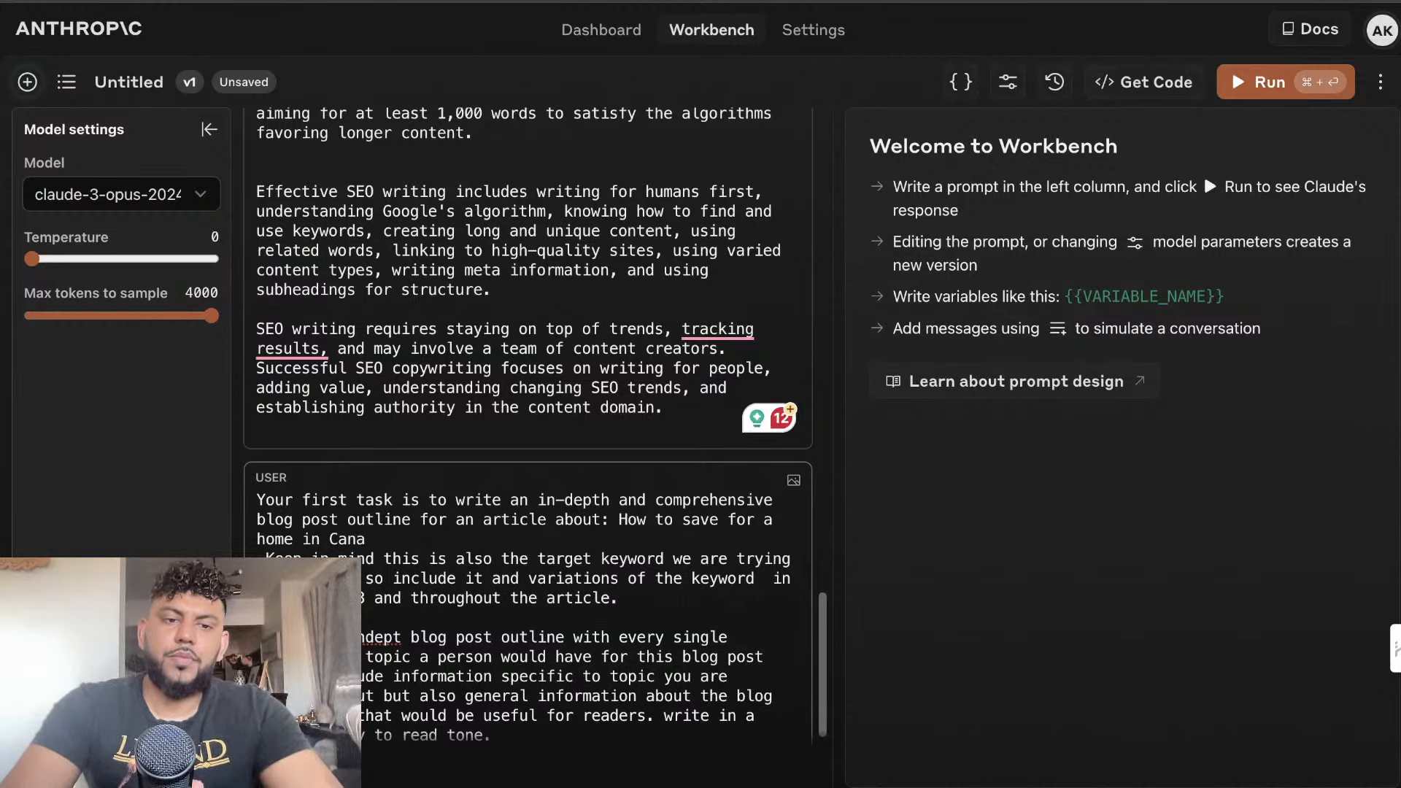
pyautogui.write('da in 2024')
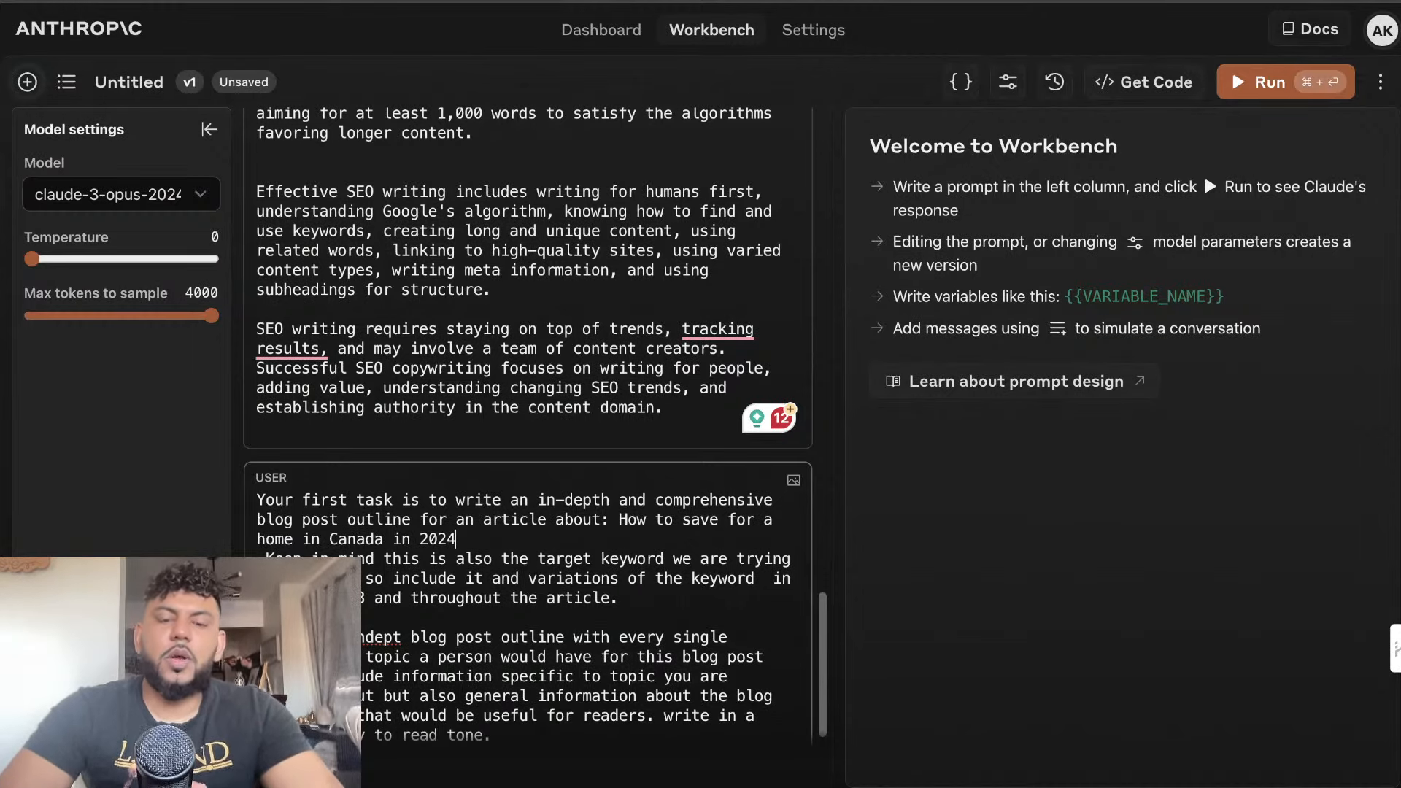
pyautogui.press('Return')
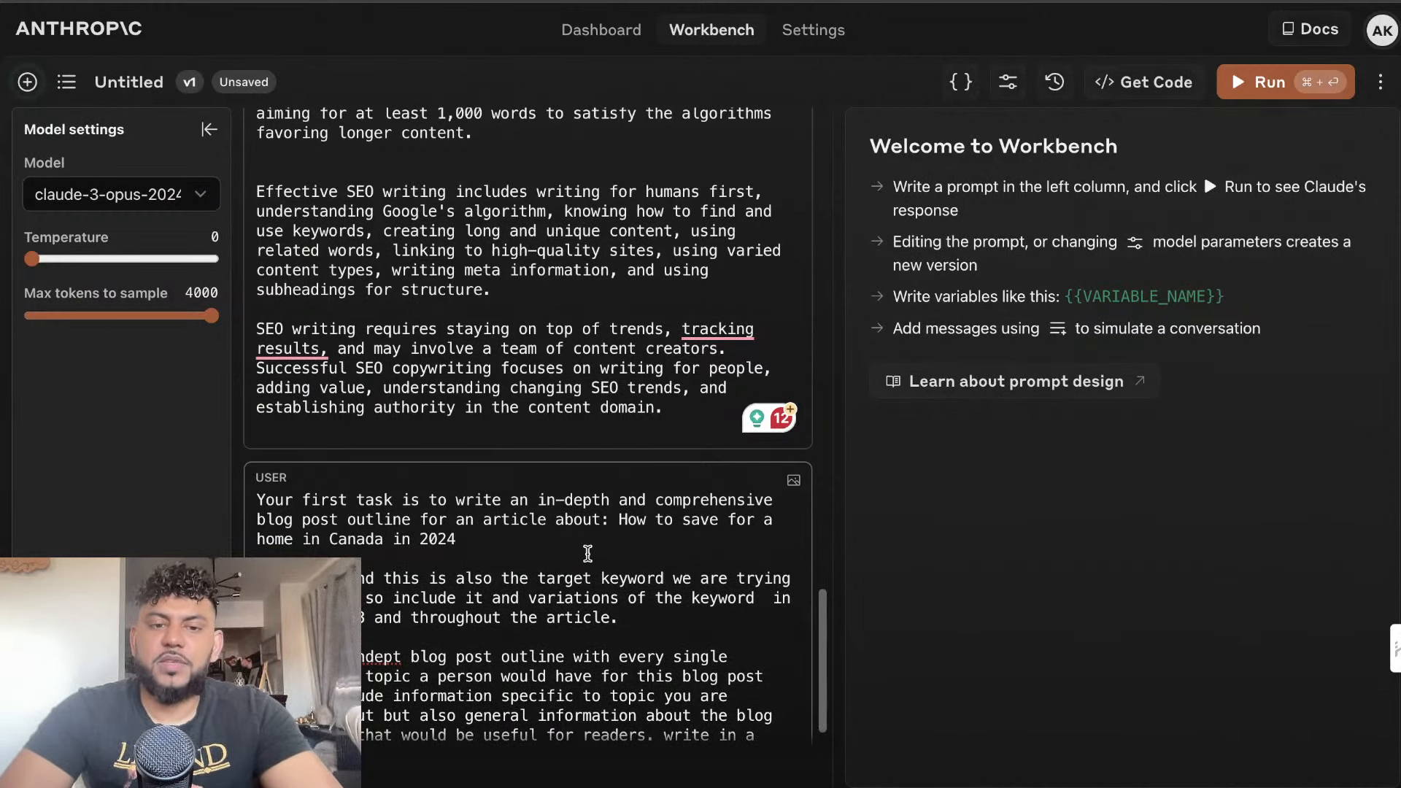
# Copy the keyword "How to save for a home in Canada in 2024" over the "(insert keyword)" placeholder in the OpenAI Playground message
pyautogui.moveTo(587, 553); pyautogui.dragTo(616, 515)
pyautogui.press('super+c')
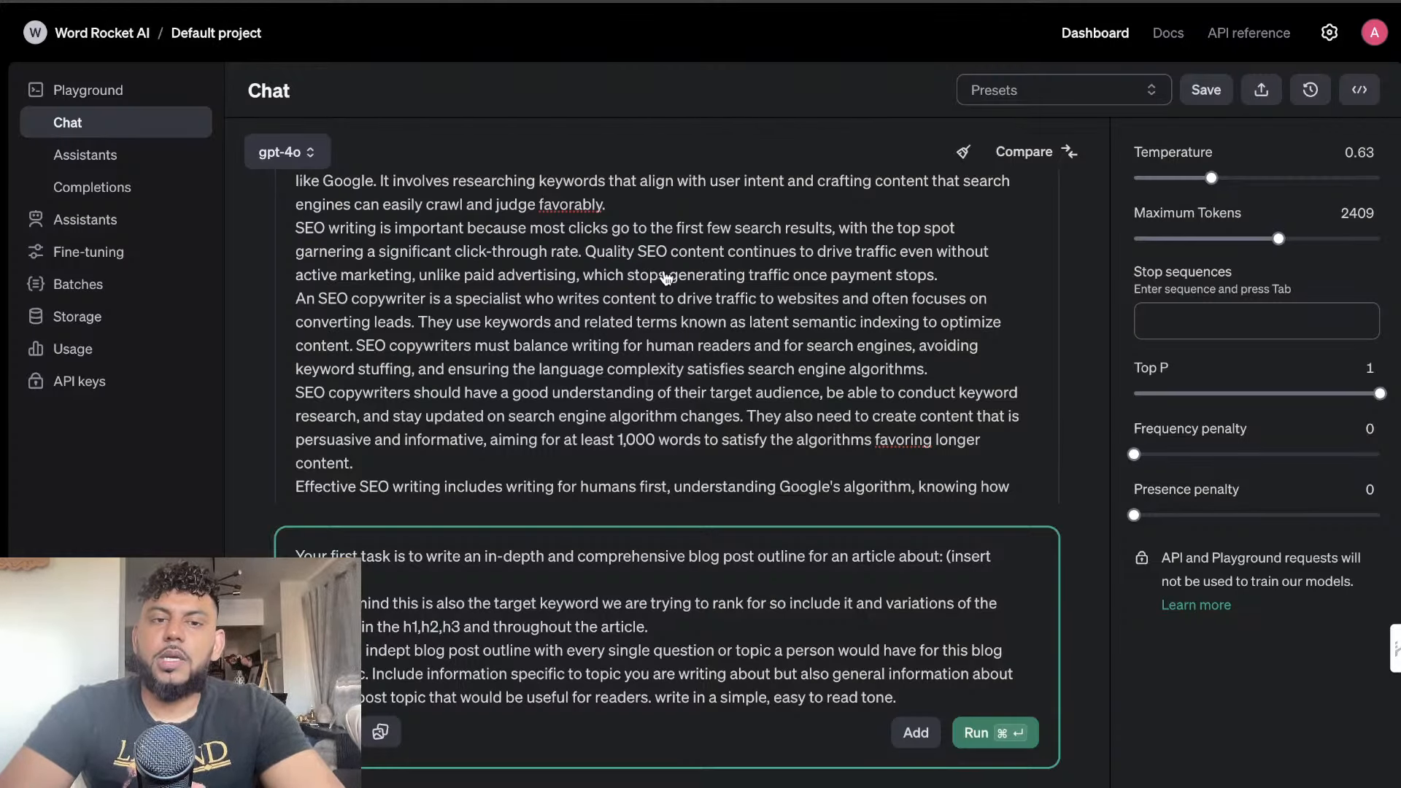
pyautogui.moveTo(386, 584); pyautogui.dragTo(955, 563)
pyautogui.press('BackSpace')
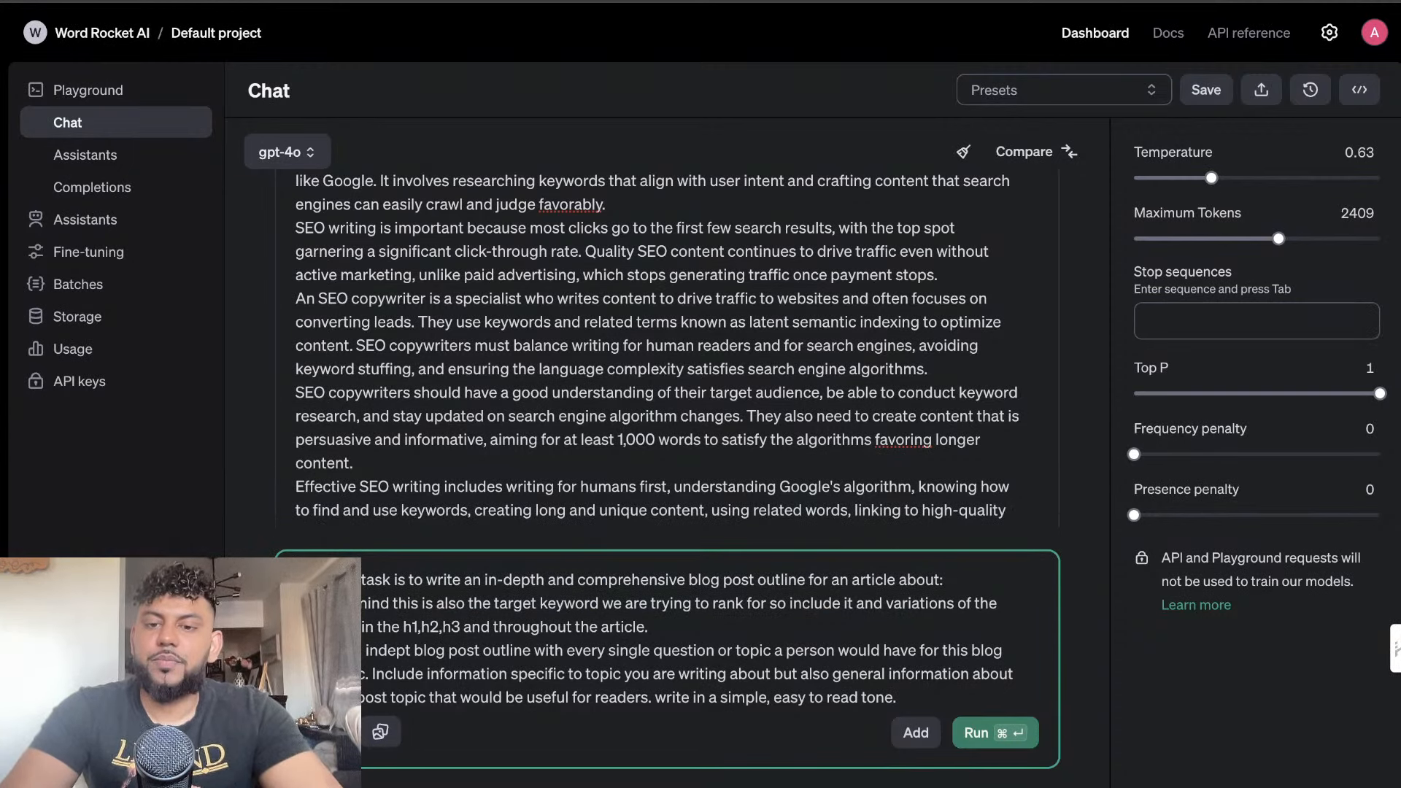
pyautogui.press('super+v')
pyautogui.press('Return')
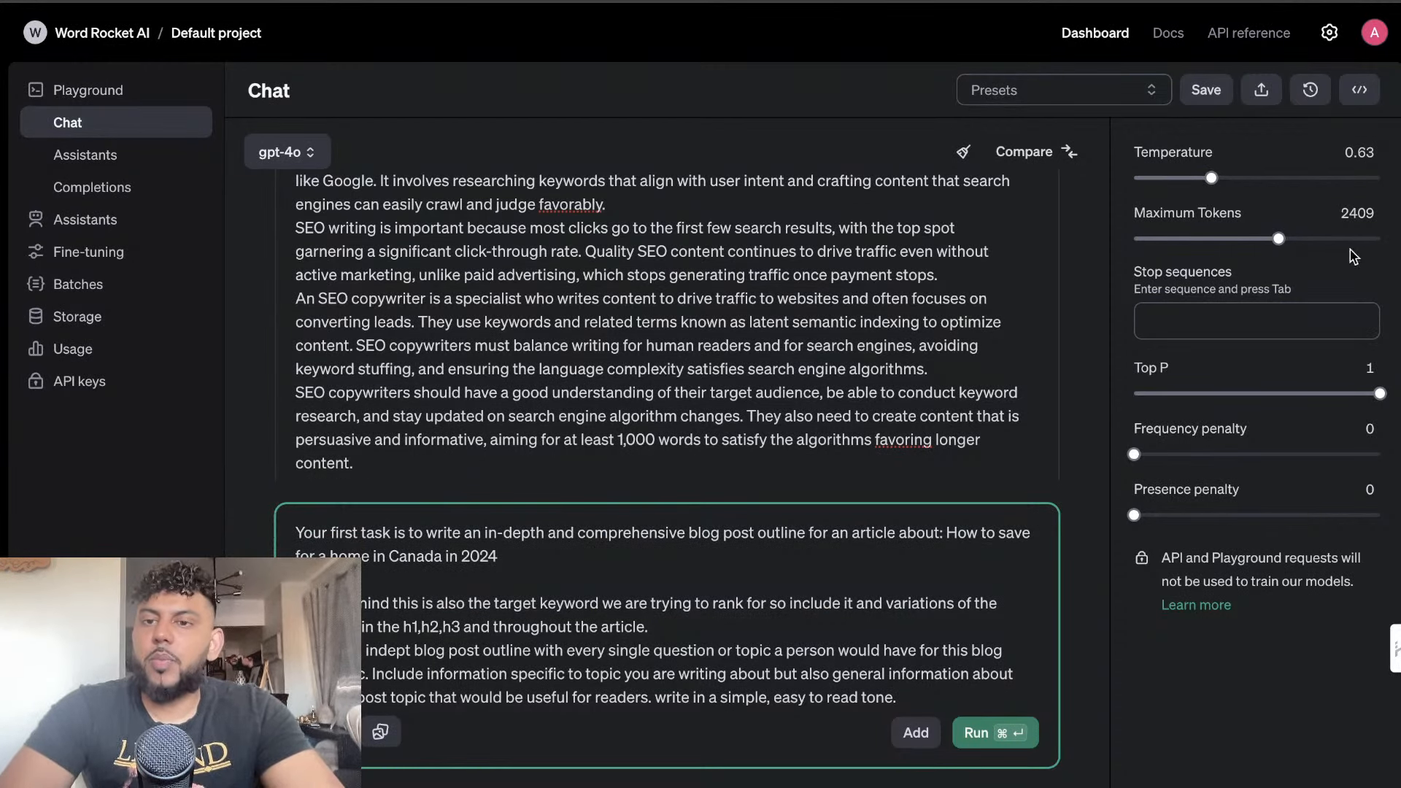
# Run the outline prompt in the OpenAI Playground with gpt-4o and in Anthropic Workbench with Claude 3 Opus
pyautogui.click(976, 732)
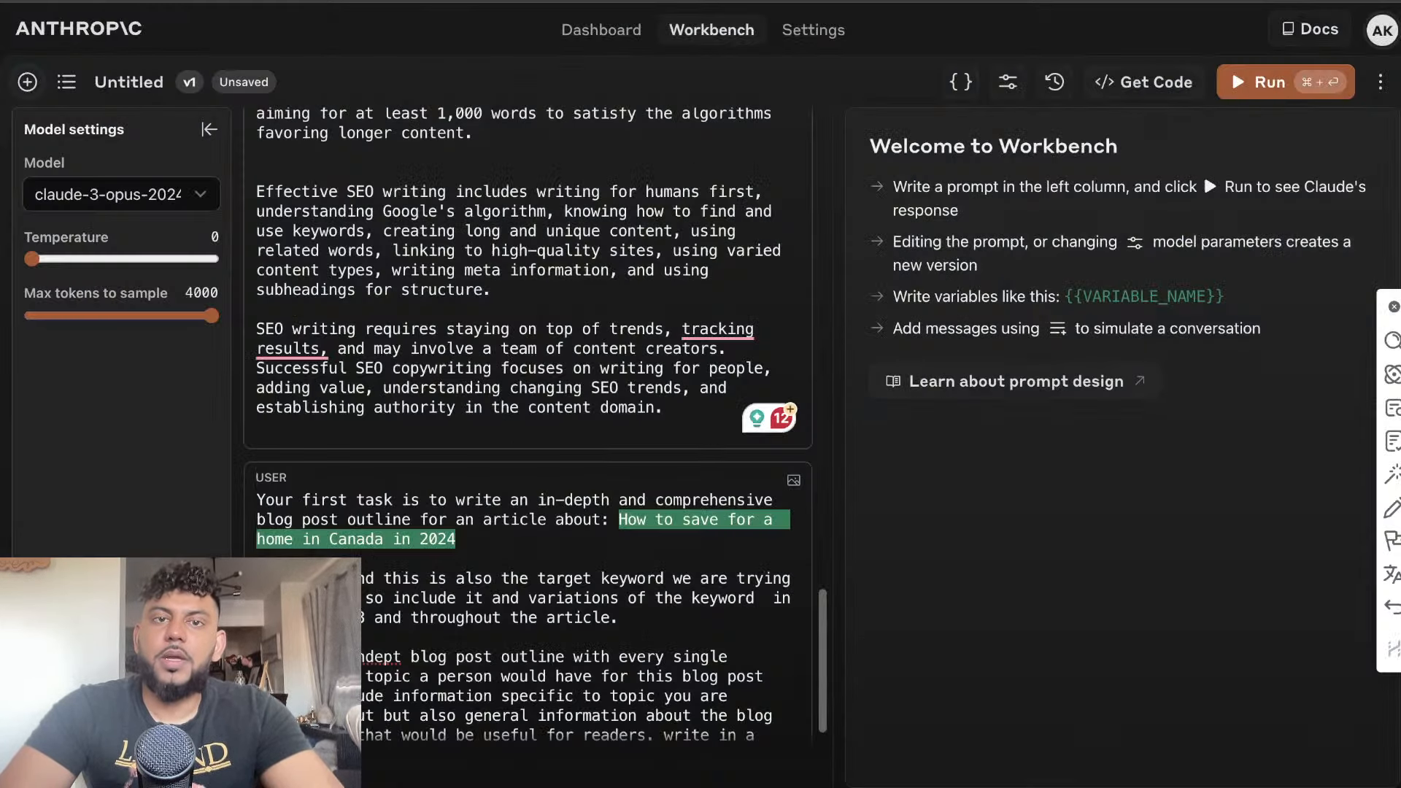
pyautogui.scroll(-1, 755, 456)
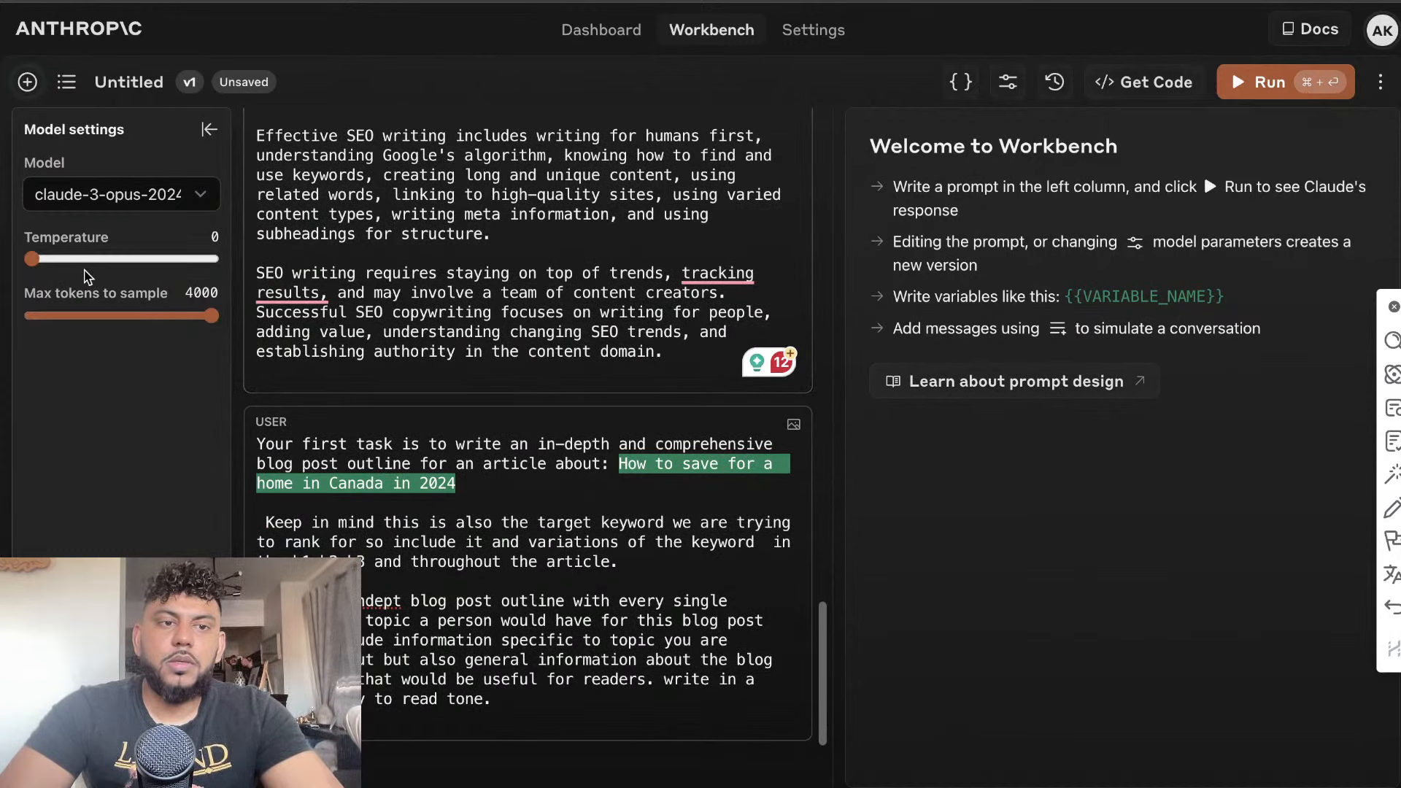
pyautogui.click(1249, 81)
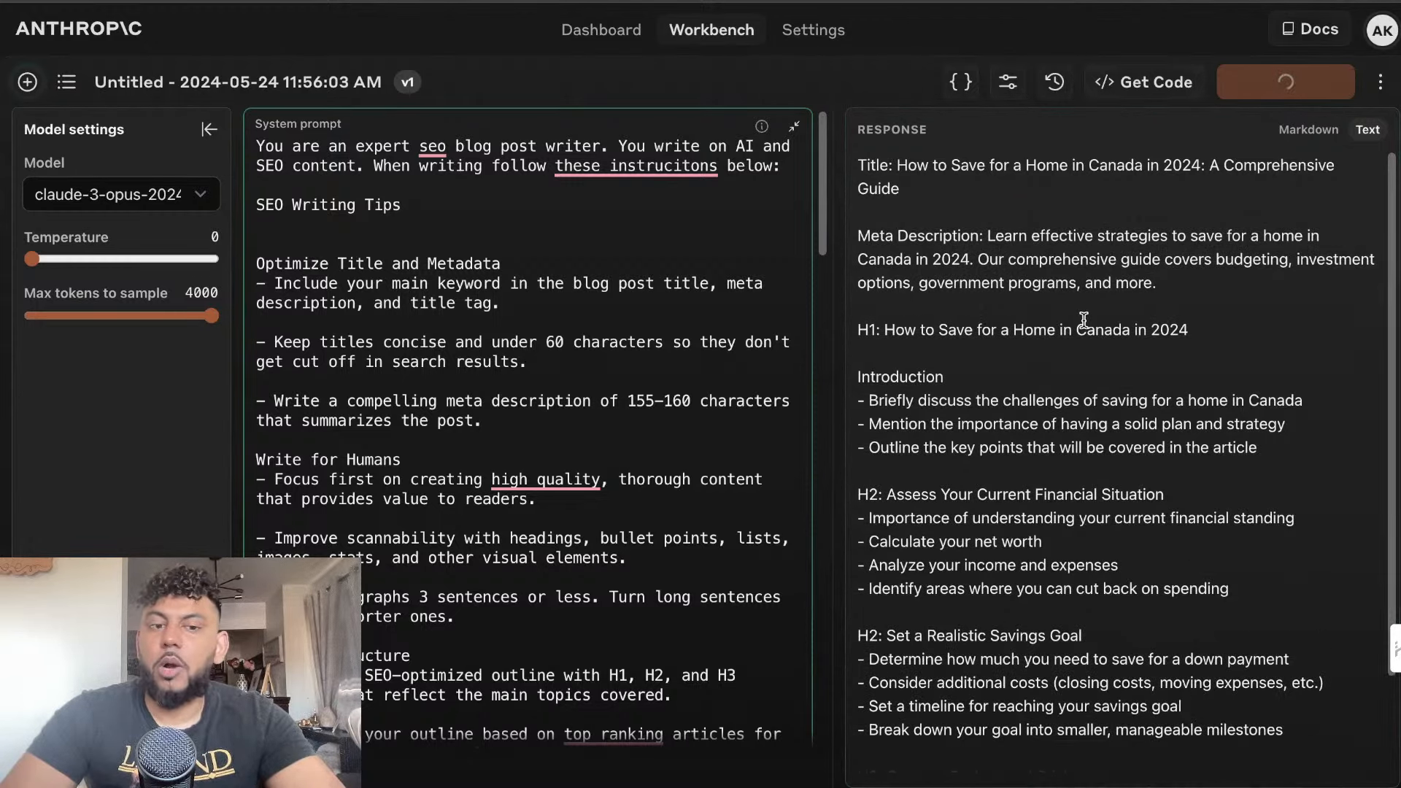
# Review the blog post outlines generated by Claude 3 Opus and gpt-4o, comparing their headings and bullet points
pyautogui.scroll(-3, 1083, 321)
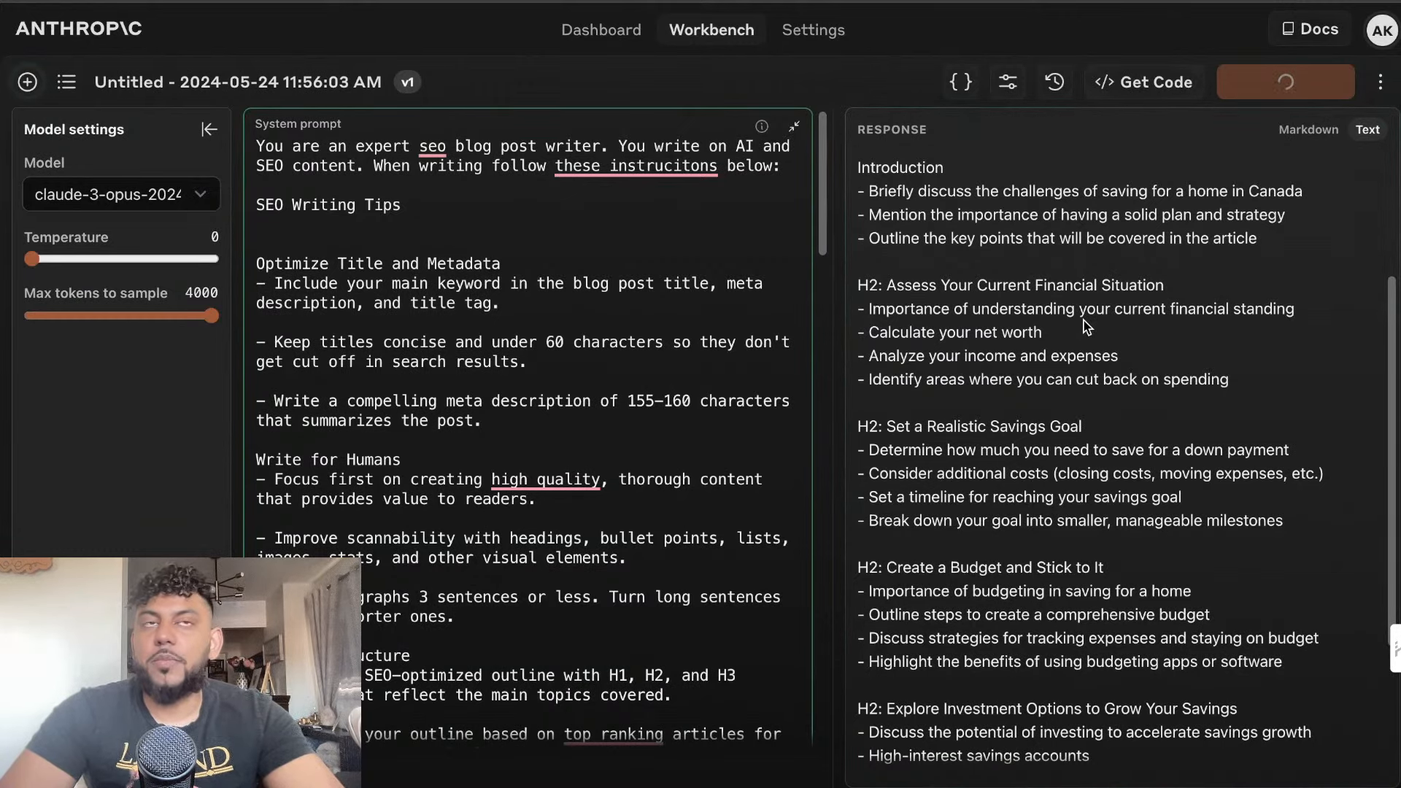
pyautogui.scroll(-5, 1083, 321)
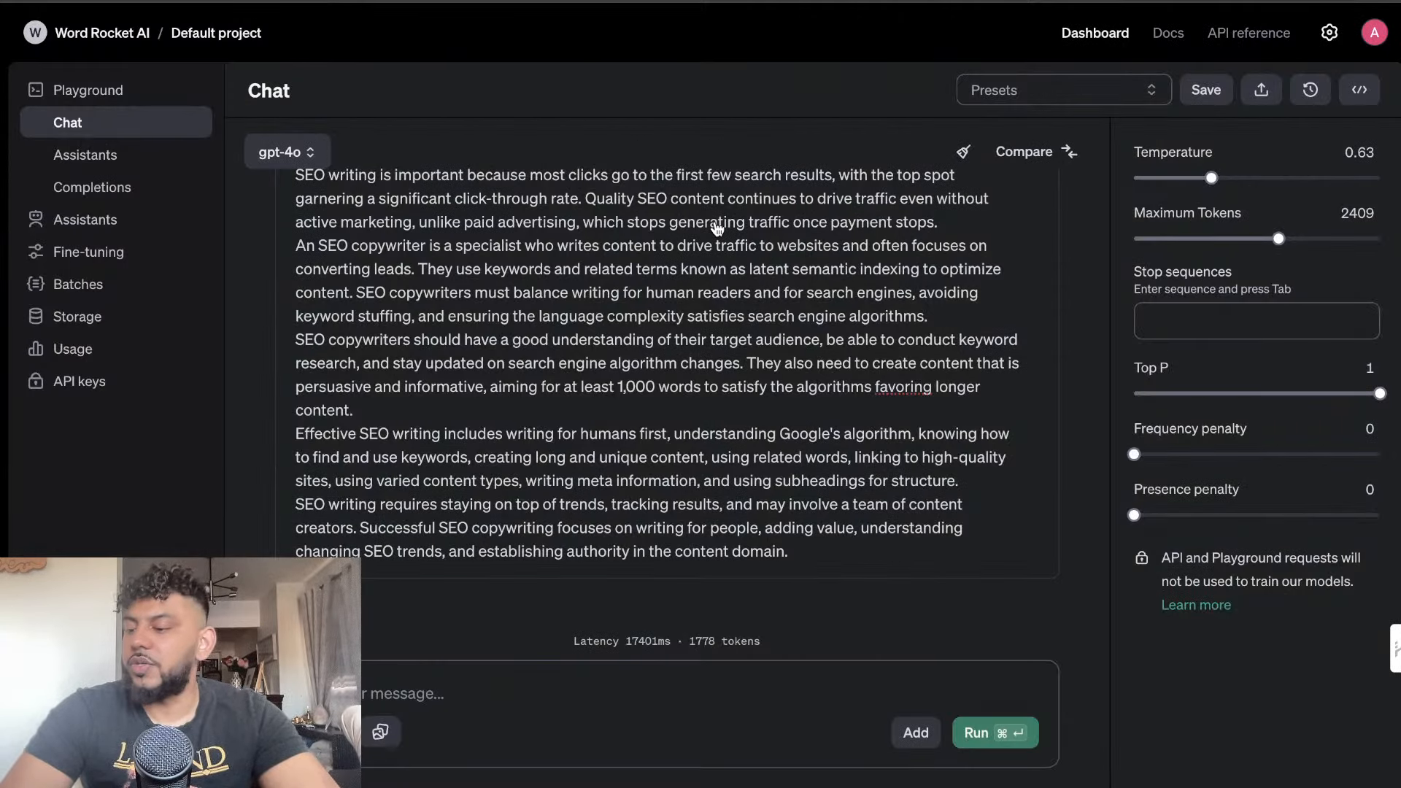
pyautogui.scroll(-20, 717, 228)
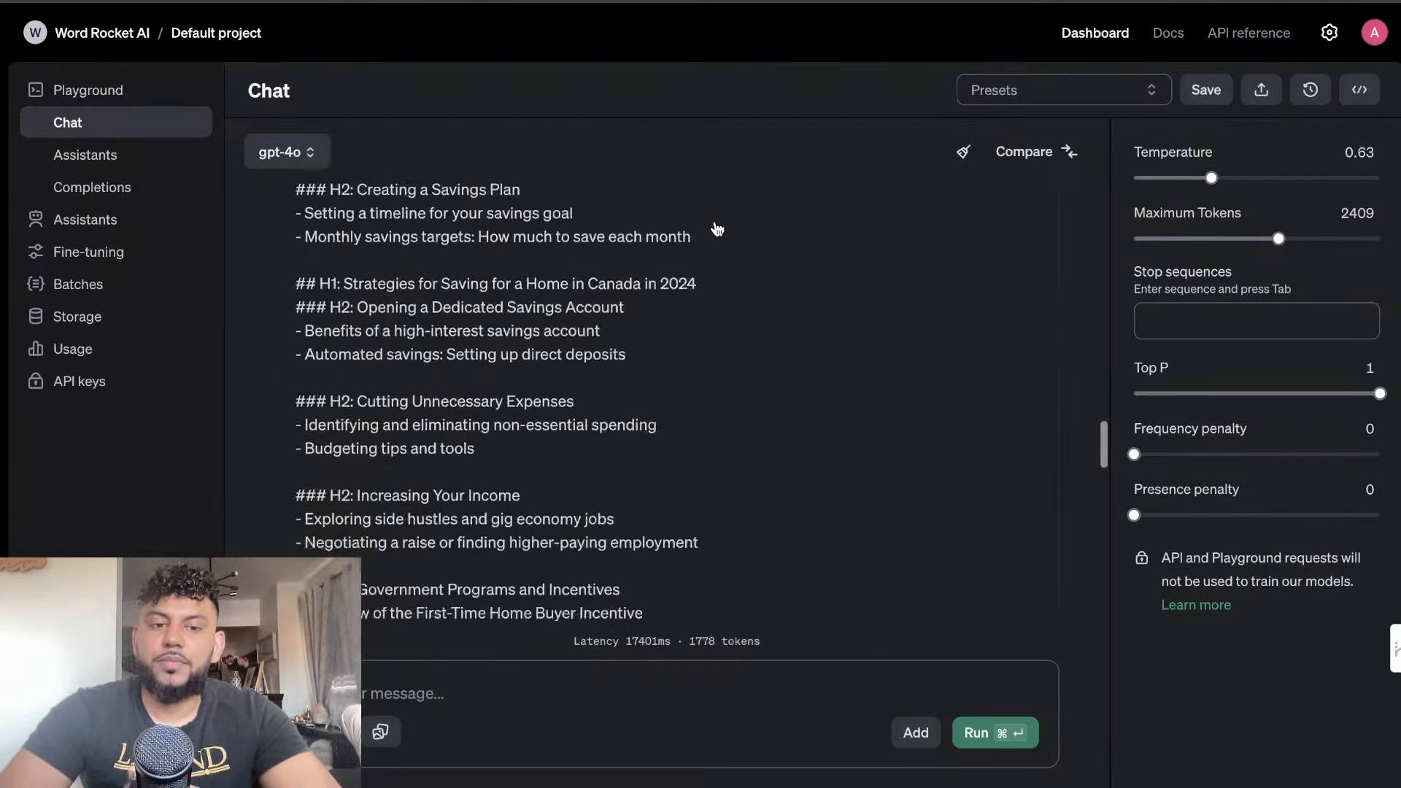
pyautogui.scroll(4, 715, 250)
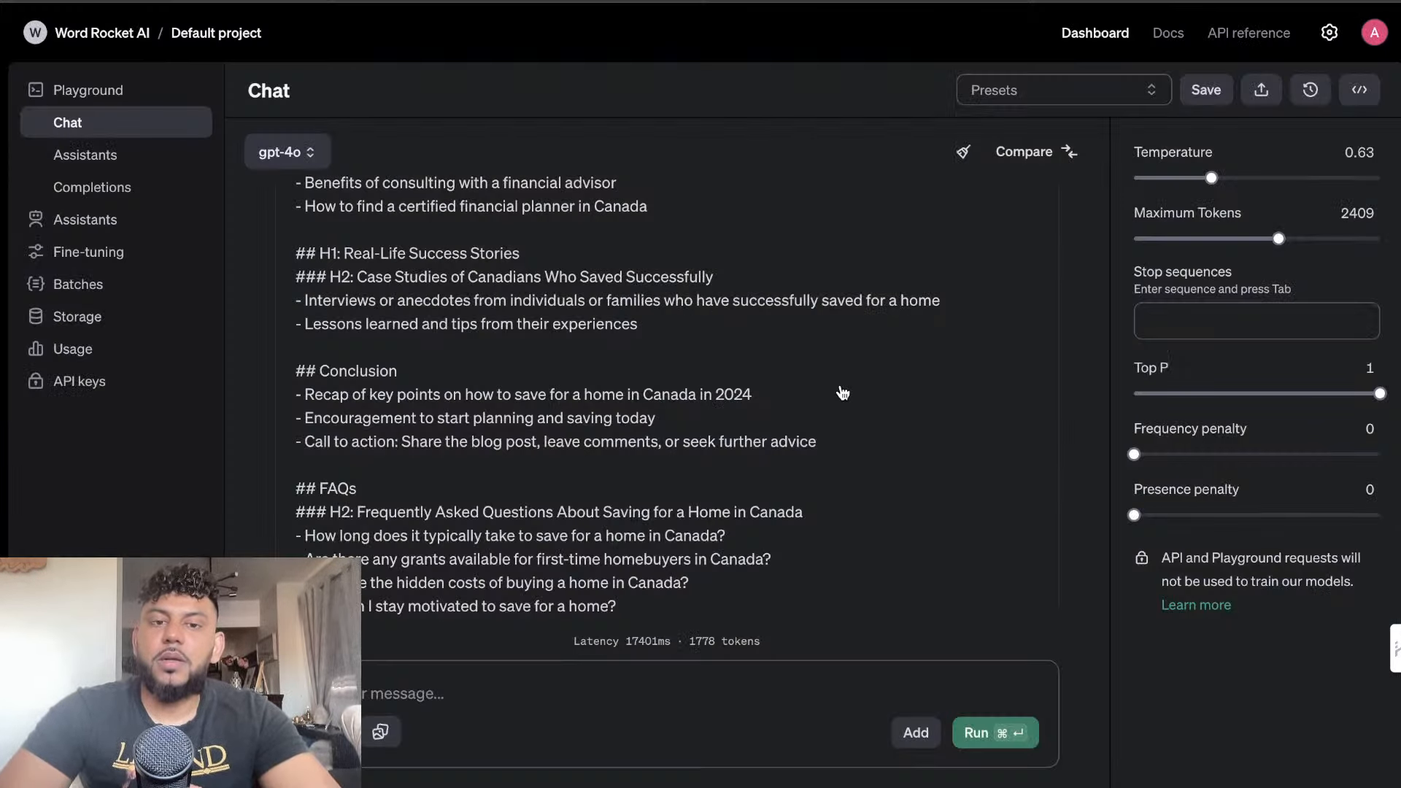
pyautogui.scroll(-4, 842, 393)
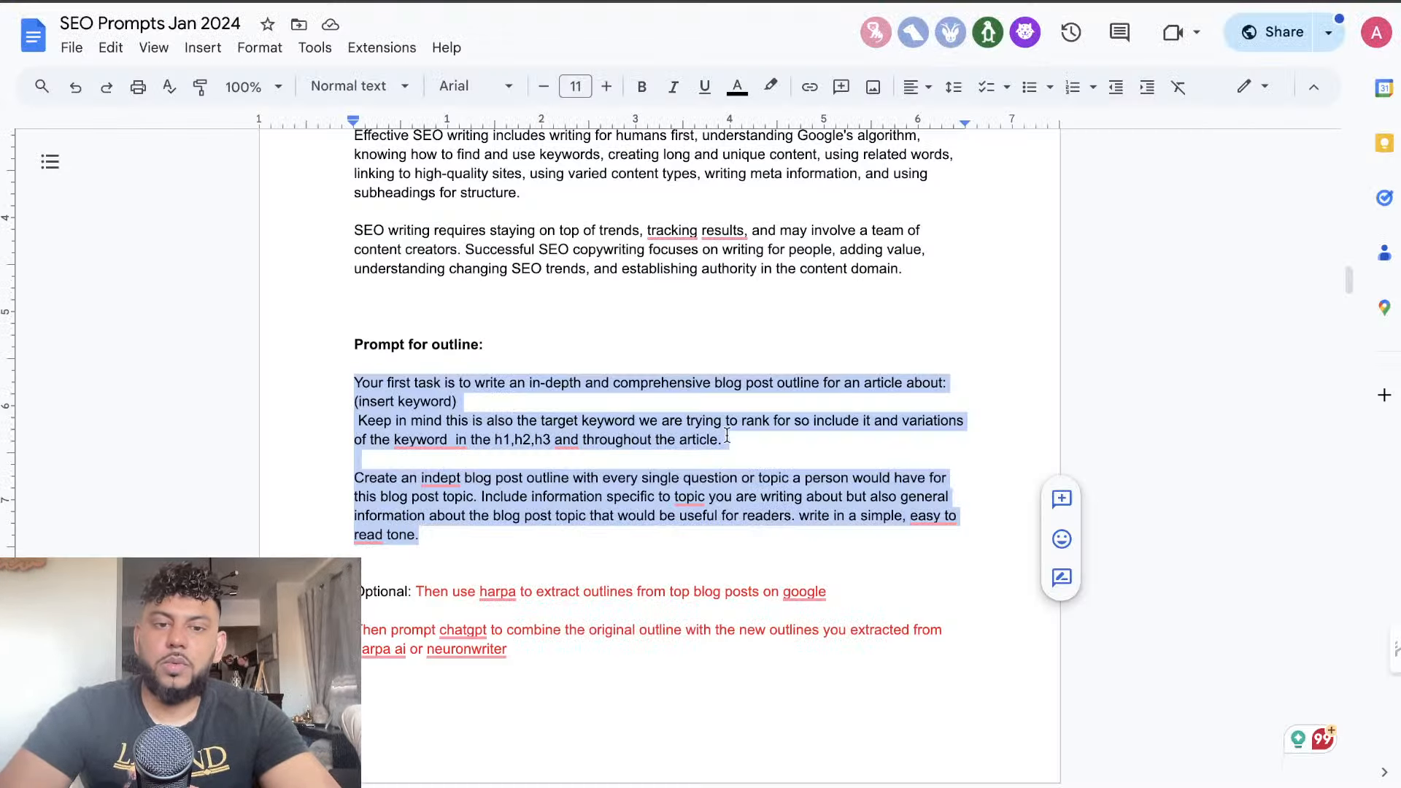
# Select the "Prompt for full article" text in the SEO Prompts document for copying, and return to the end of Claude's outline in Anthropic Workbench
pyautogui.scroll(-8, 726, 434)
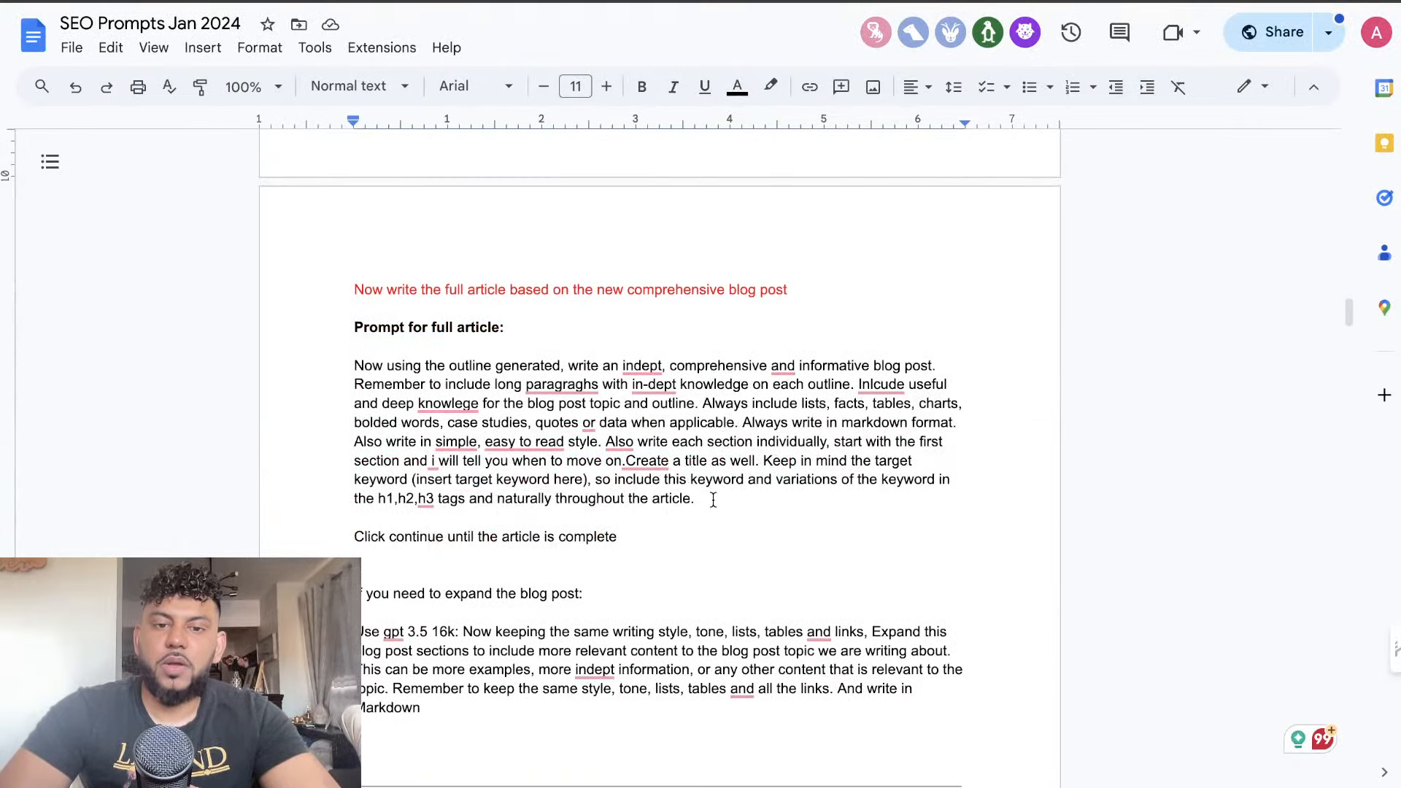
pyautogui.moveTo(713, 500); pyautogui.dragTo(354, 362)
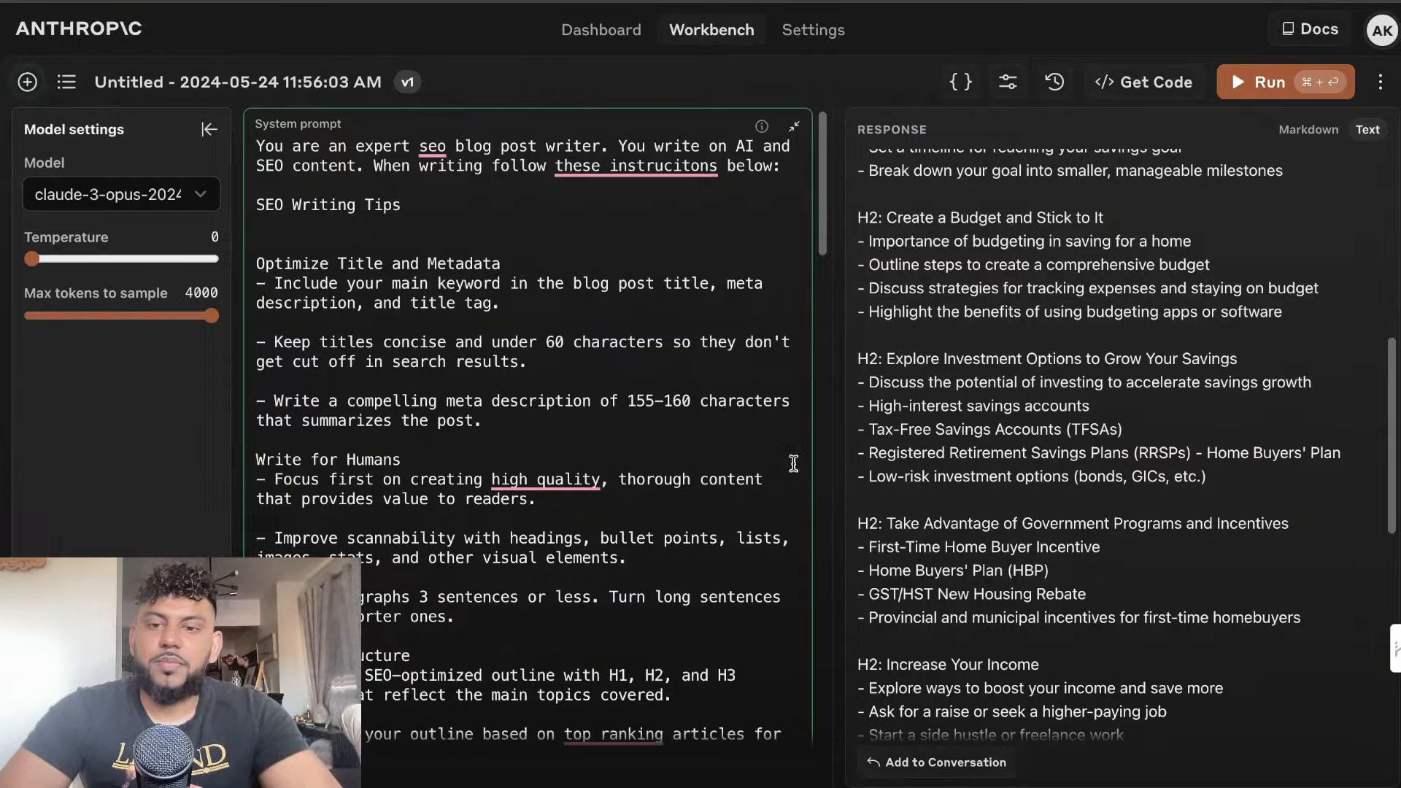
pyautogui.scroll(-10, 925, 468)
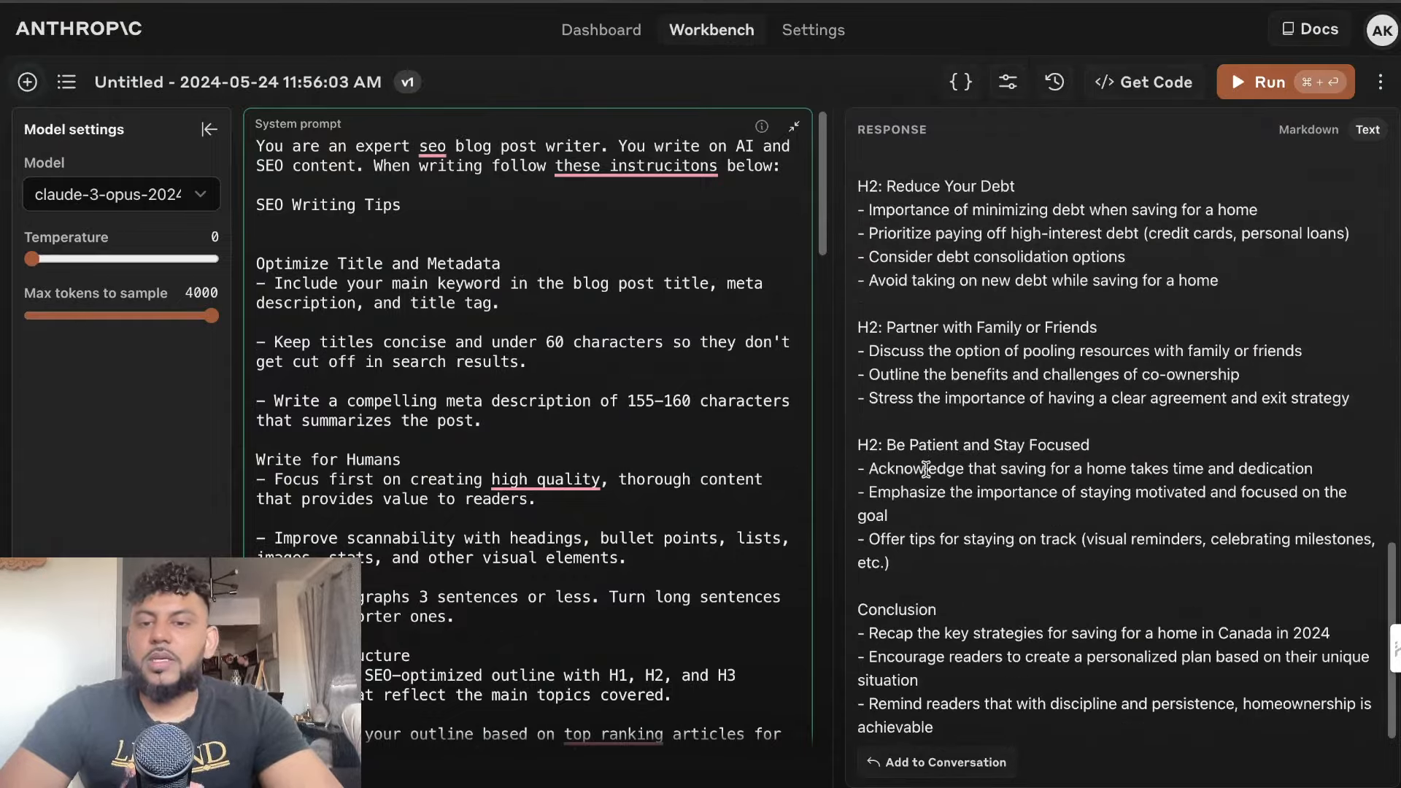
# Add Claude's outline to the conversation and paste the full article prompt as the following user message
pyautogui.click(937, 762)
pyautogui.scroll(-10, 654, 506)
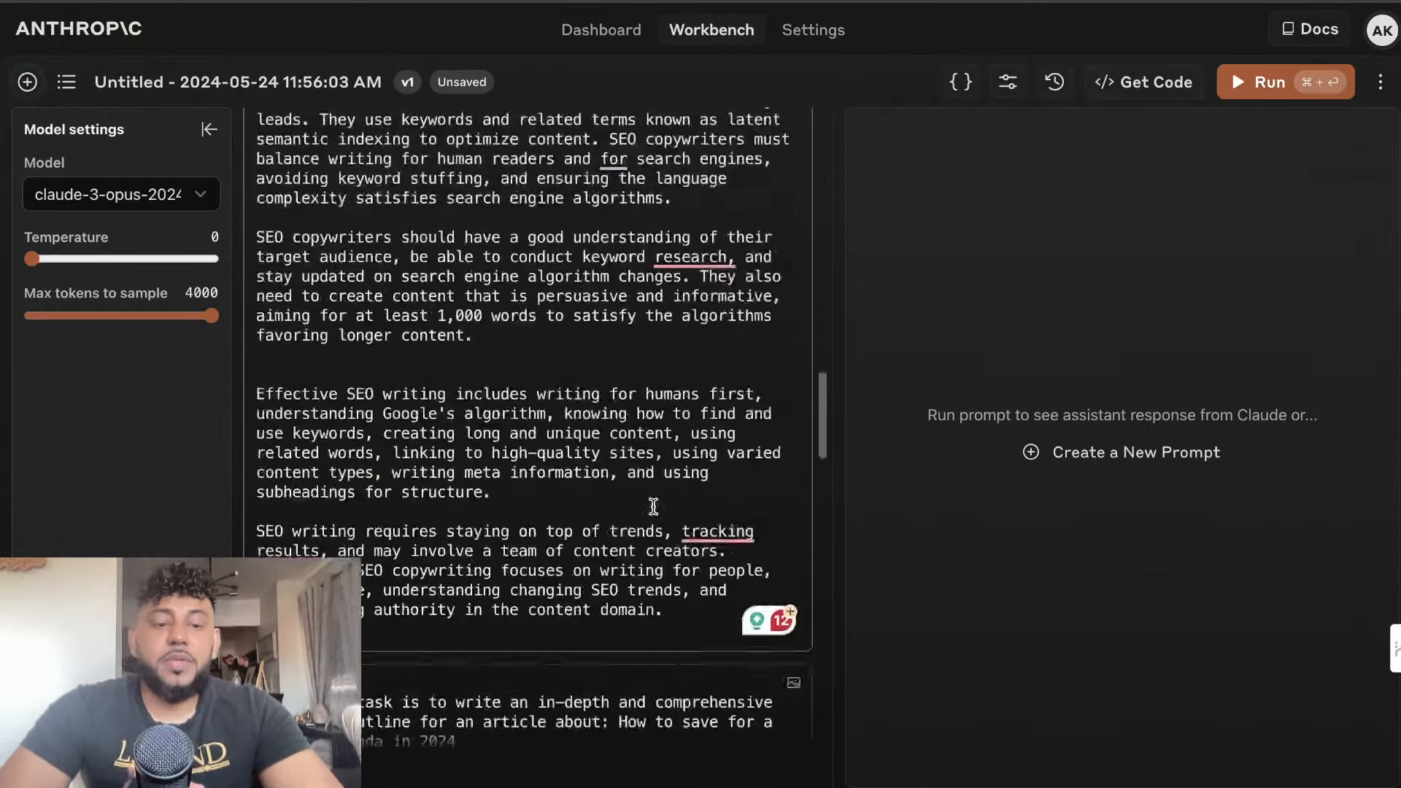
pyautogui.scroll(-10, 653, 506)
pyautogui.click(462, 701)
pyautogui.press('super+v')
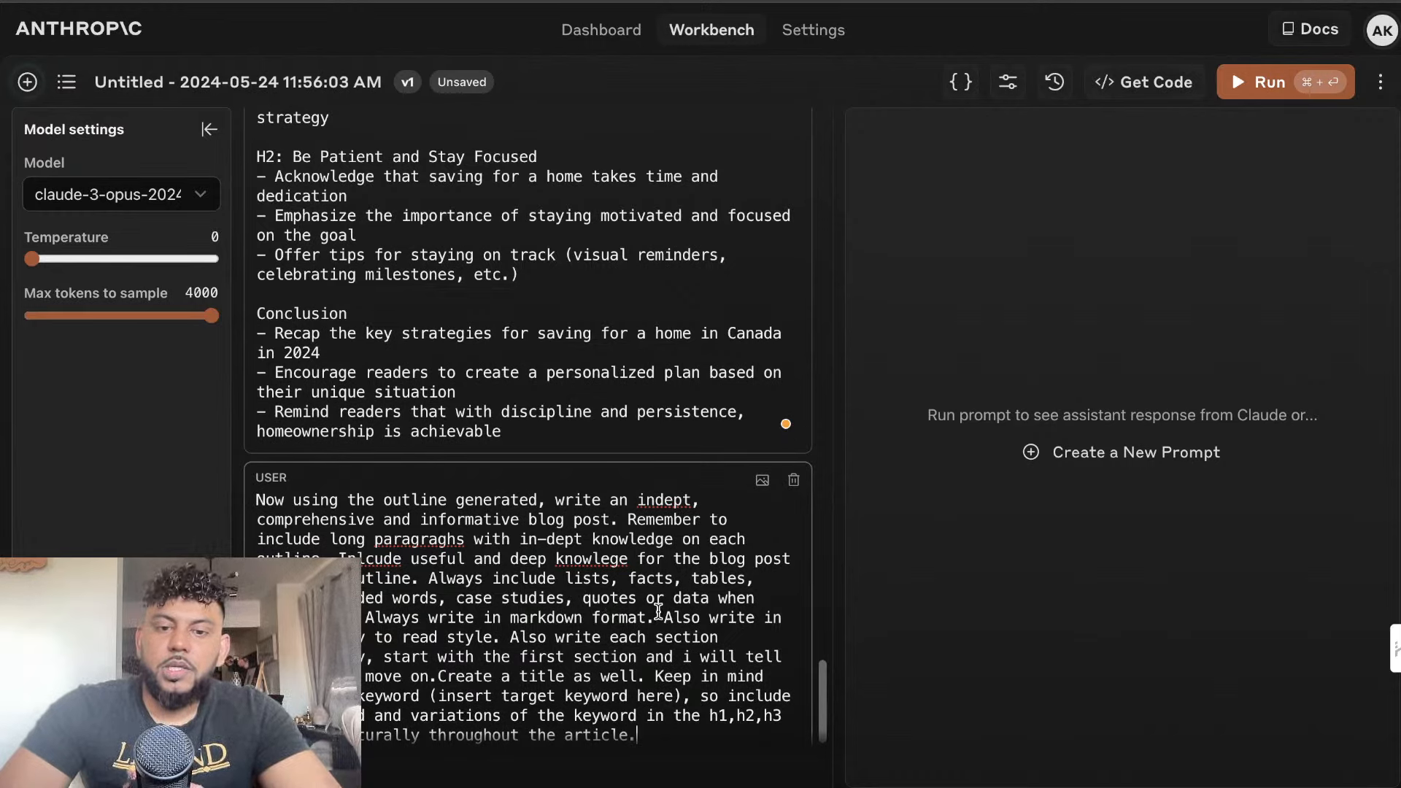
# Delete the sentence starting "Also write each section" from the prompt, keeping "easy to read style." directly before "Create a title as well."
pyautogui.moveTo(663, 617); pyautogui.dragTo(434, 673)
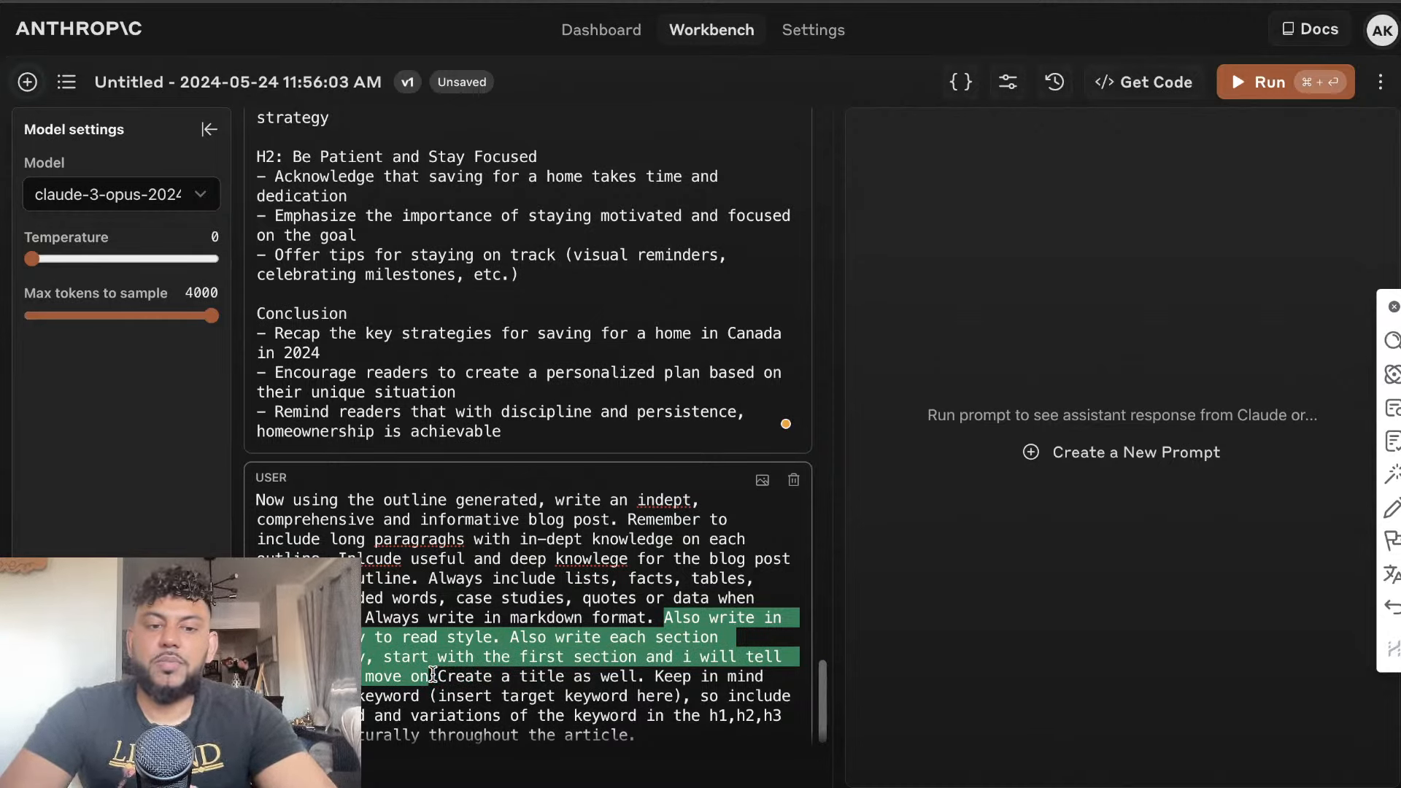
pyautogui.click(441, 651)
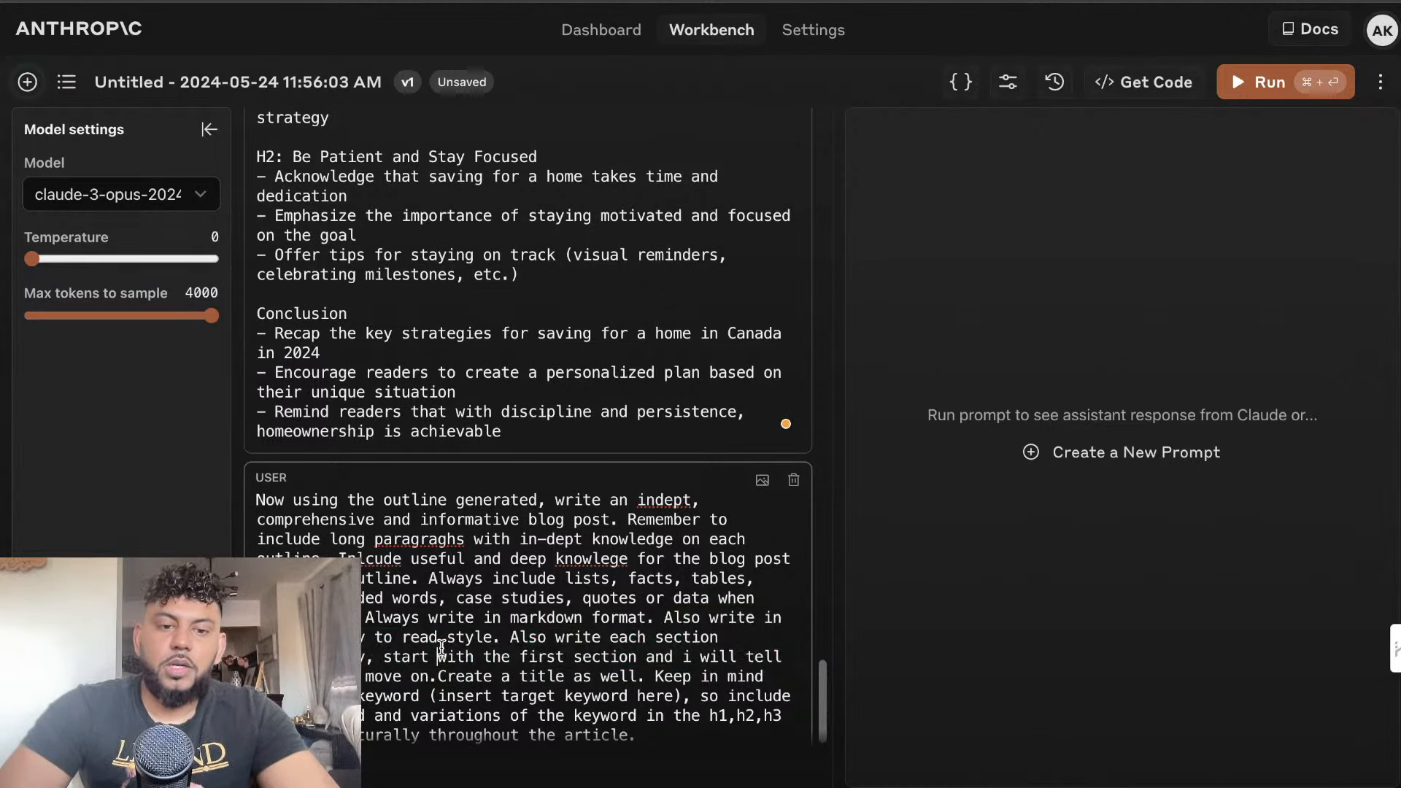
pyautogui.moveTo(432, 675); pyautogui.dragTo(513, 637)
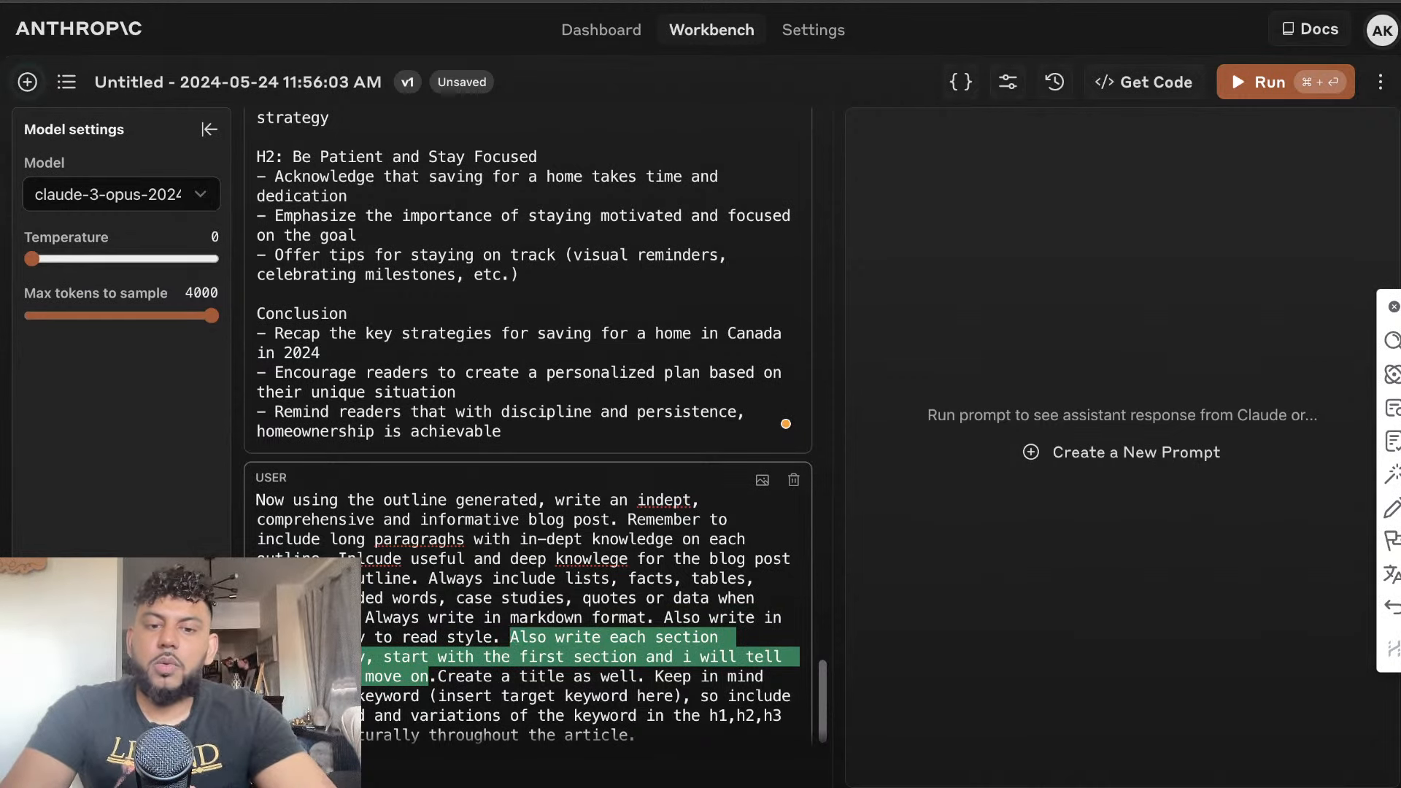
pyautogui.press('BackSpace')
pyautogui.press('BackSpace')
pyautogui.press('BackSpace')
pyautogui.press('BackSpace')
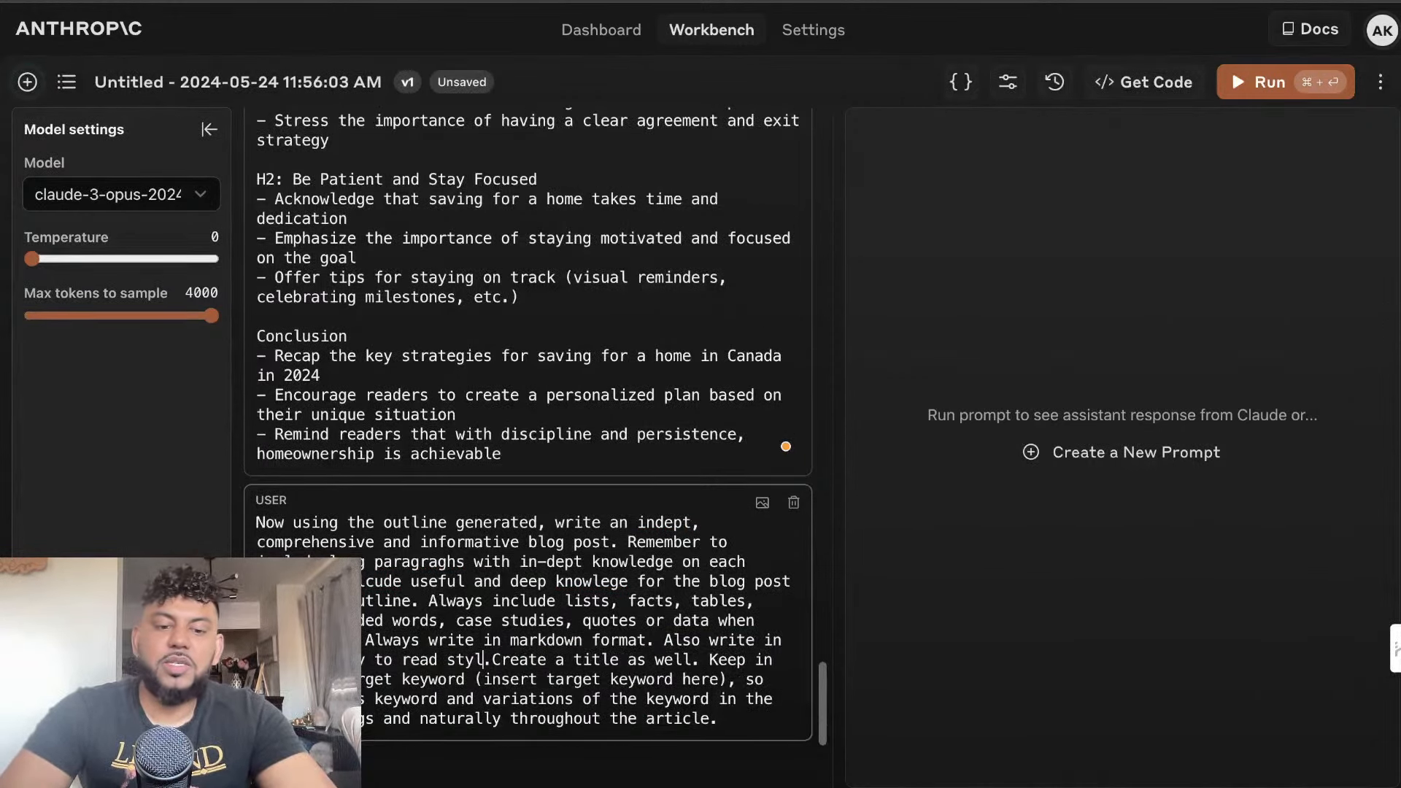
pyautogui.write('e')
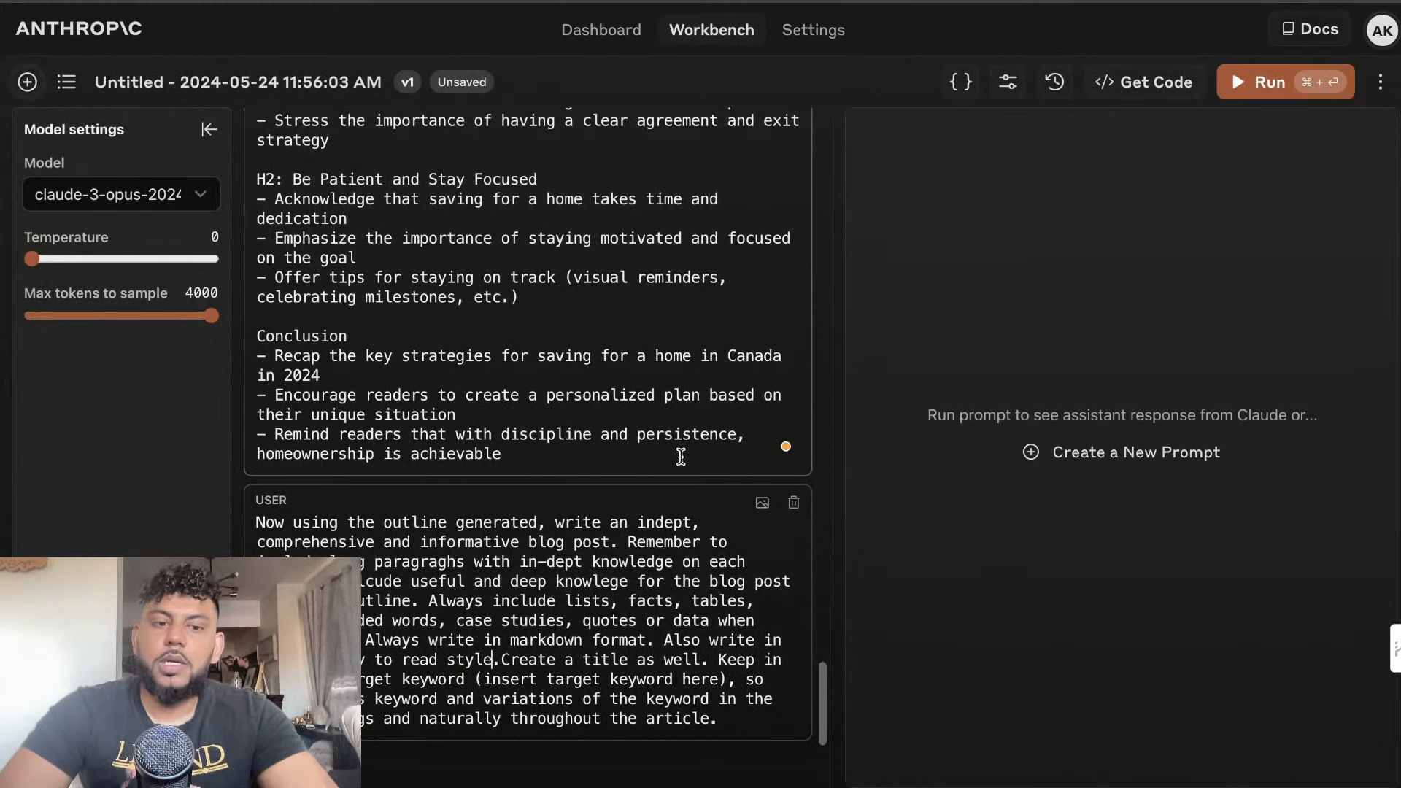
# Run the edited article prompt with Claude 3 Opus, and run the same prompt with gpt-4o in the OpenAI Playground at 3355 maximum tokens
pyautogui.press('super+a')
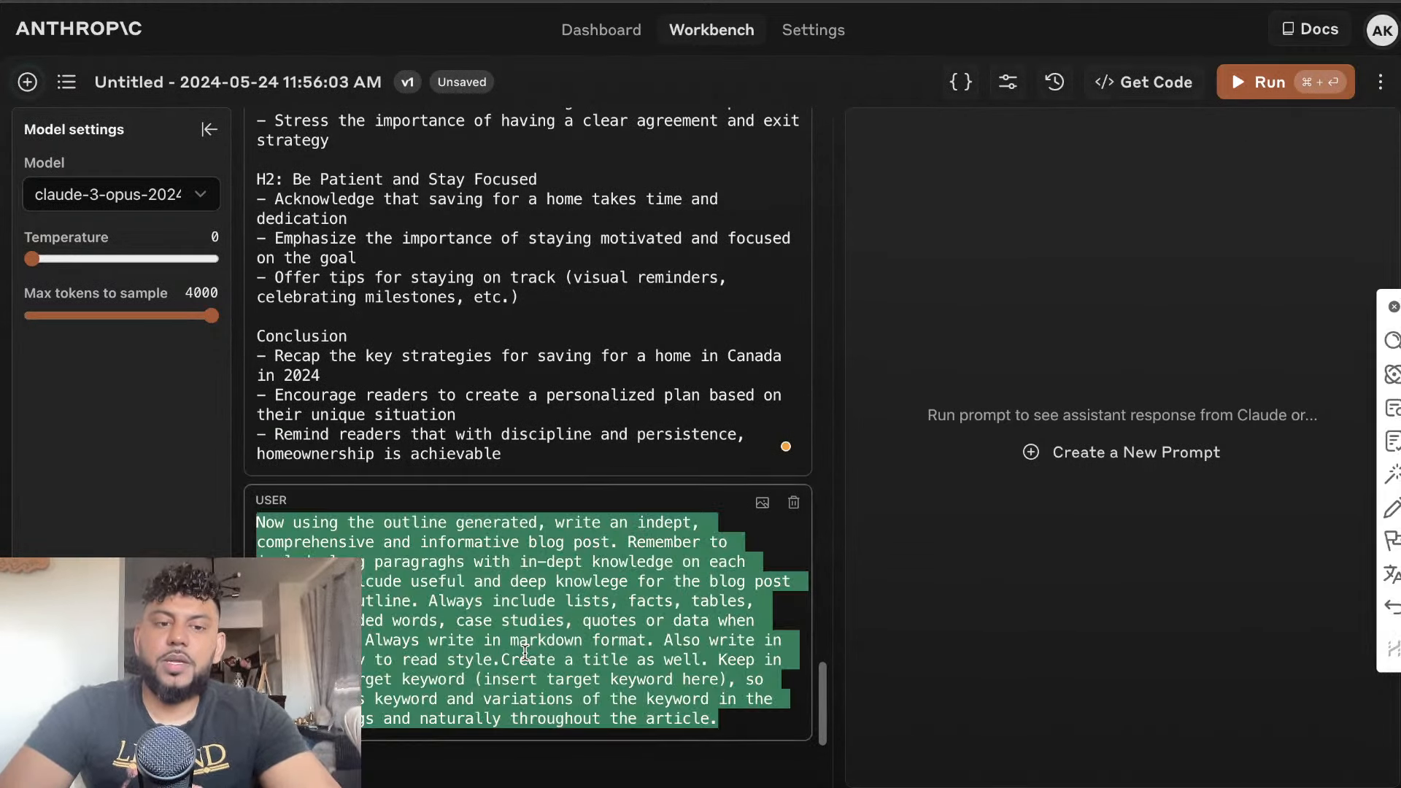
pyautogui.click(1256, 89)
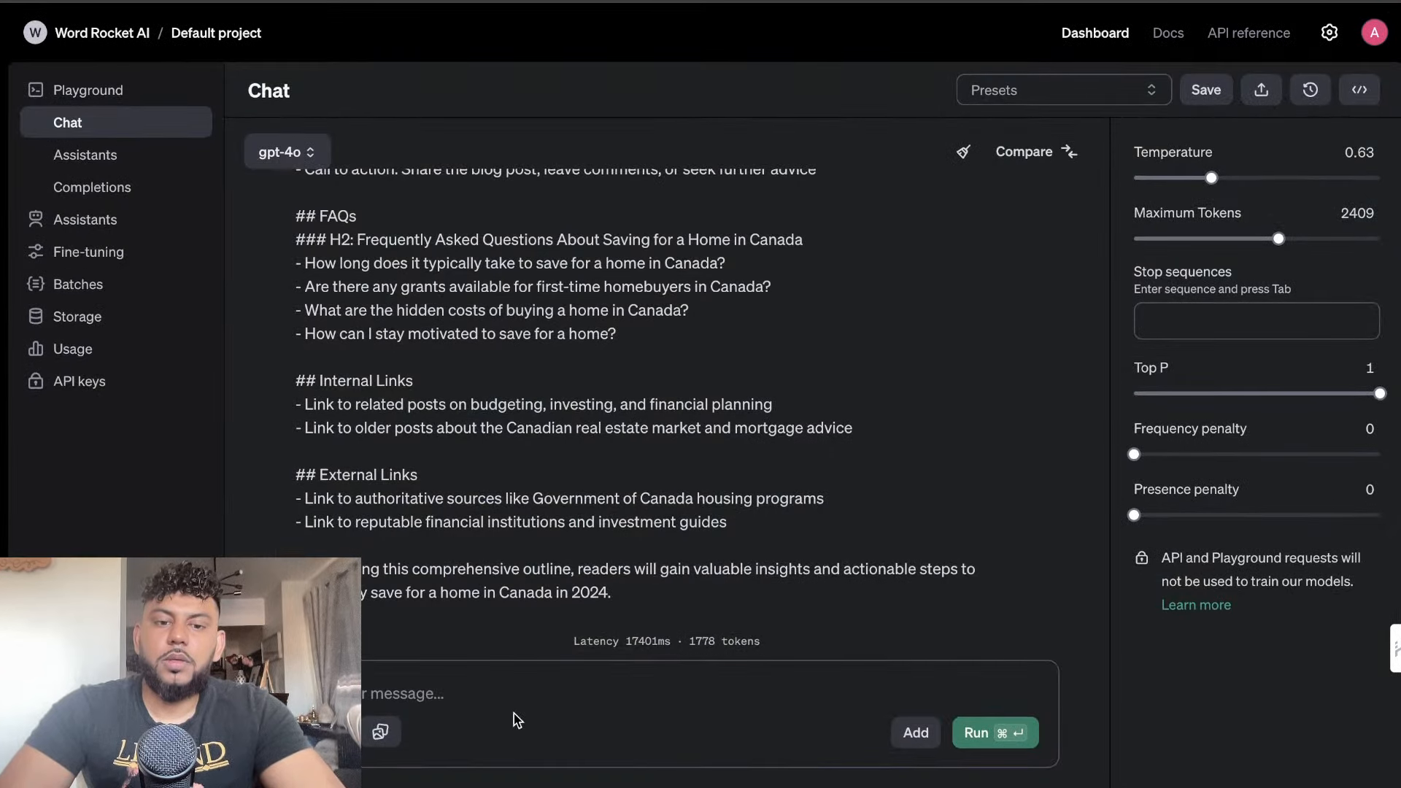
pyautogui.click(510, 691)
pyautogui.press('super+v')
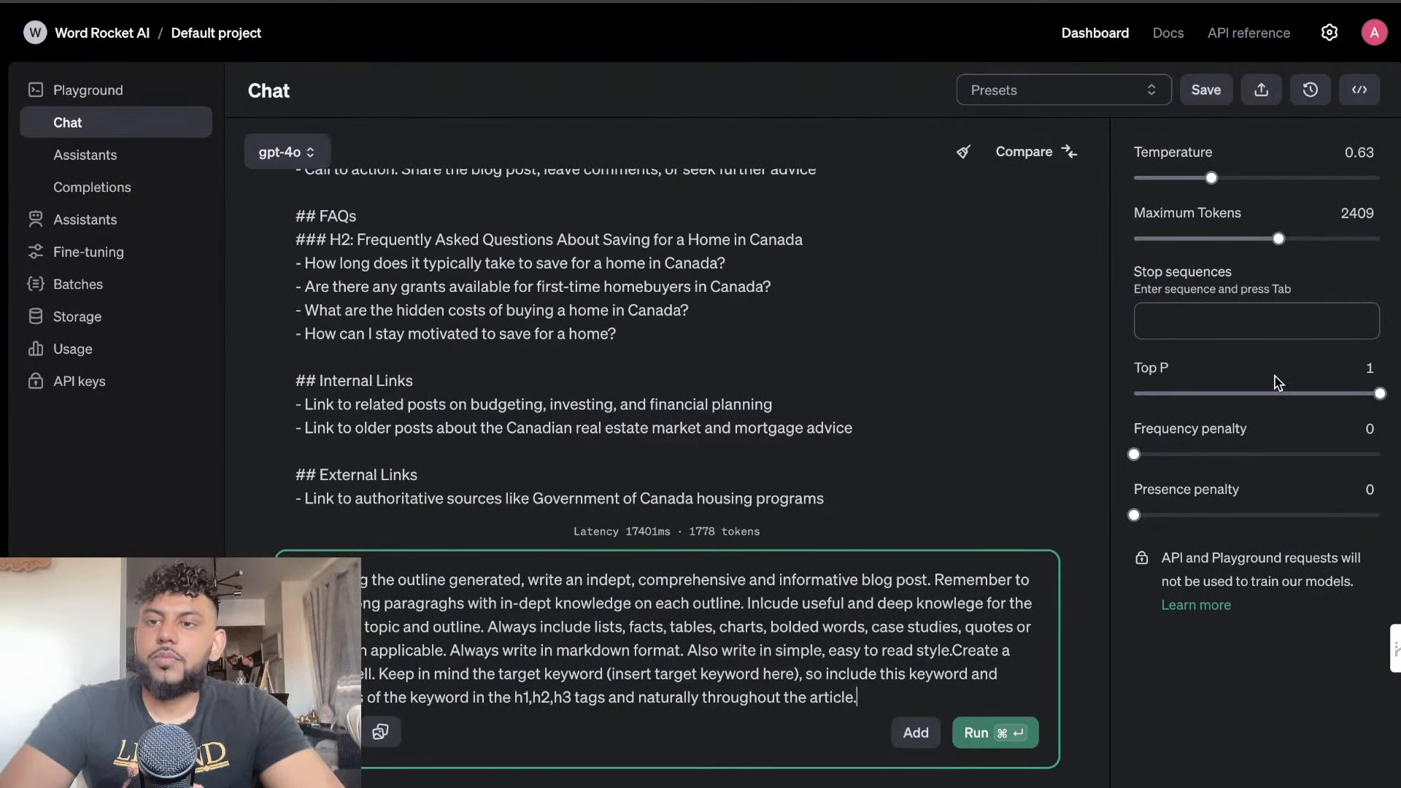
pyautogui.moveTo(1278, 238); pyautogui.dragTo(1335, 239)
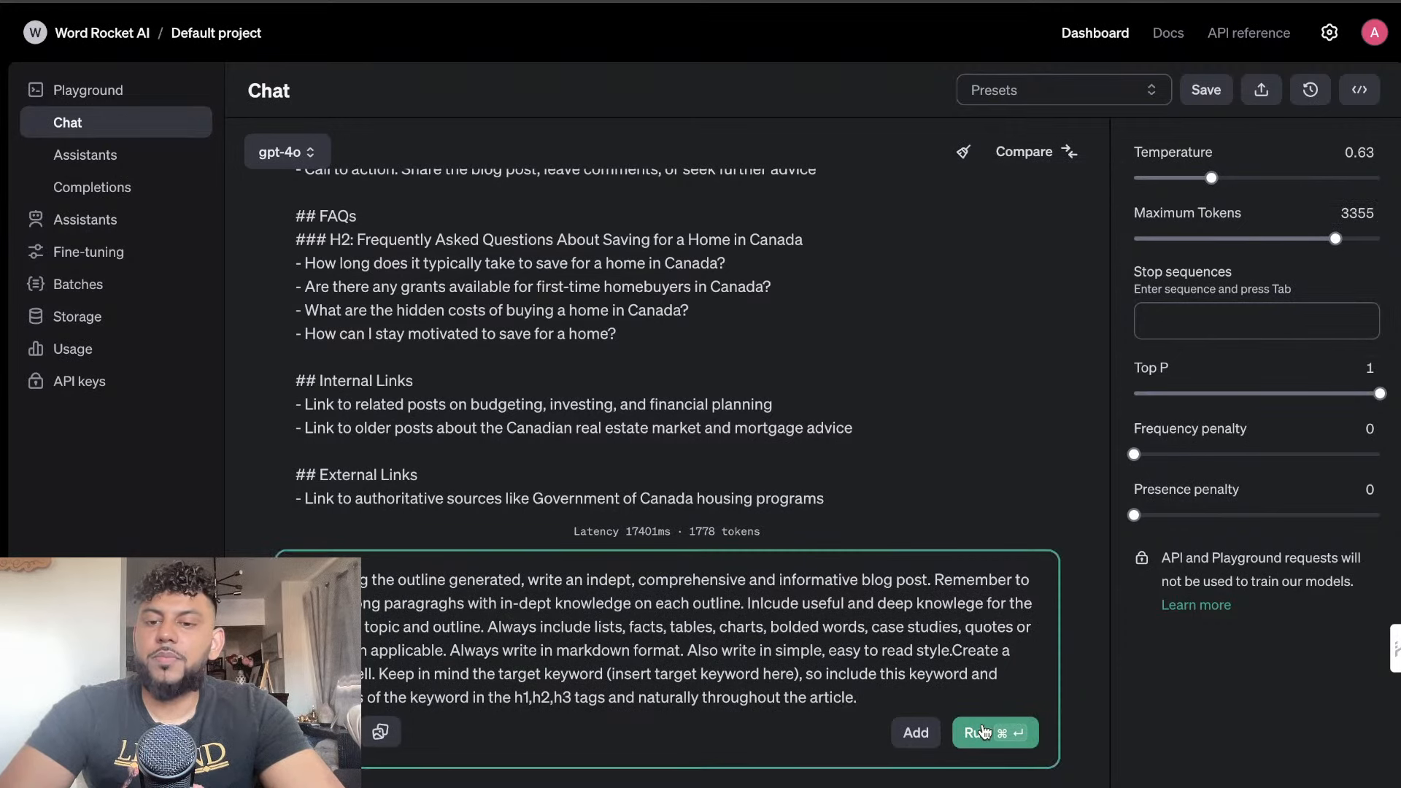
pyautogui.click(978, 732)
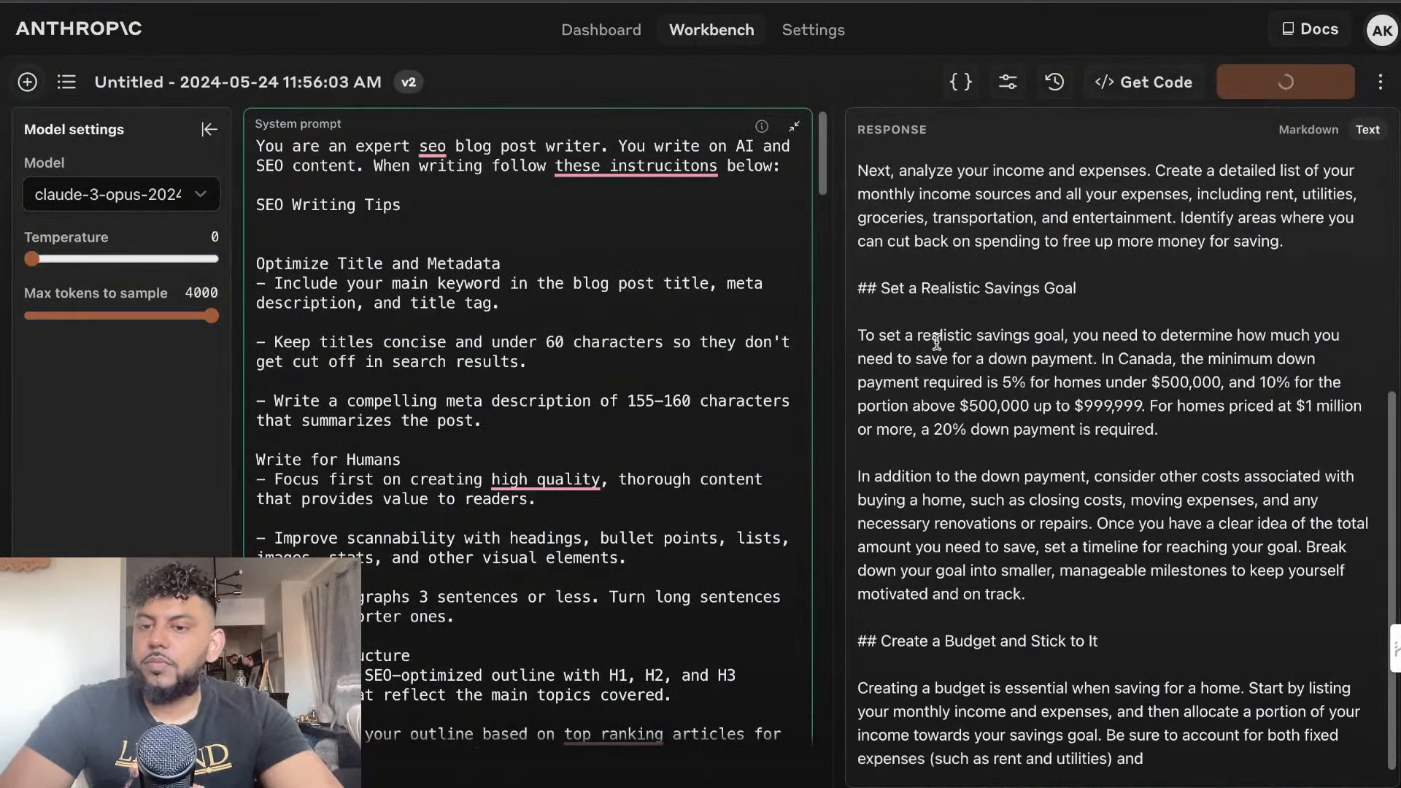
pyautogui.scroll(5, 1017, 438)
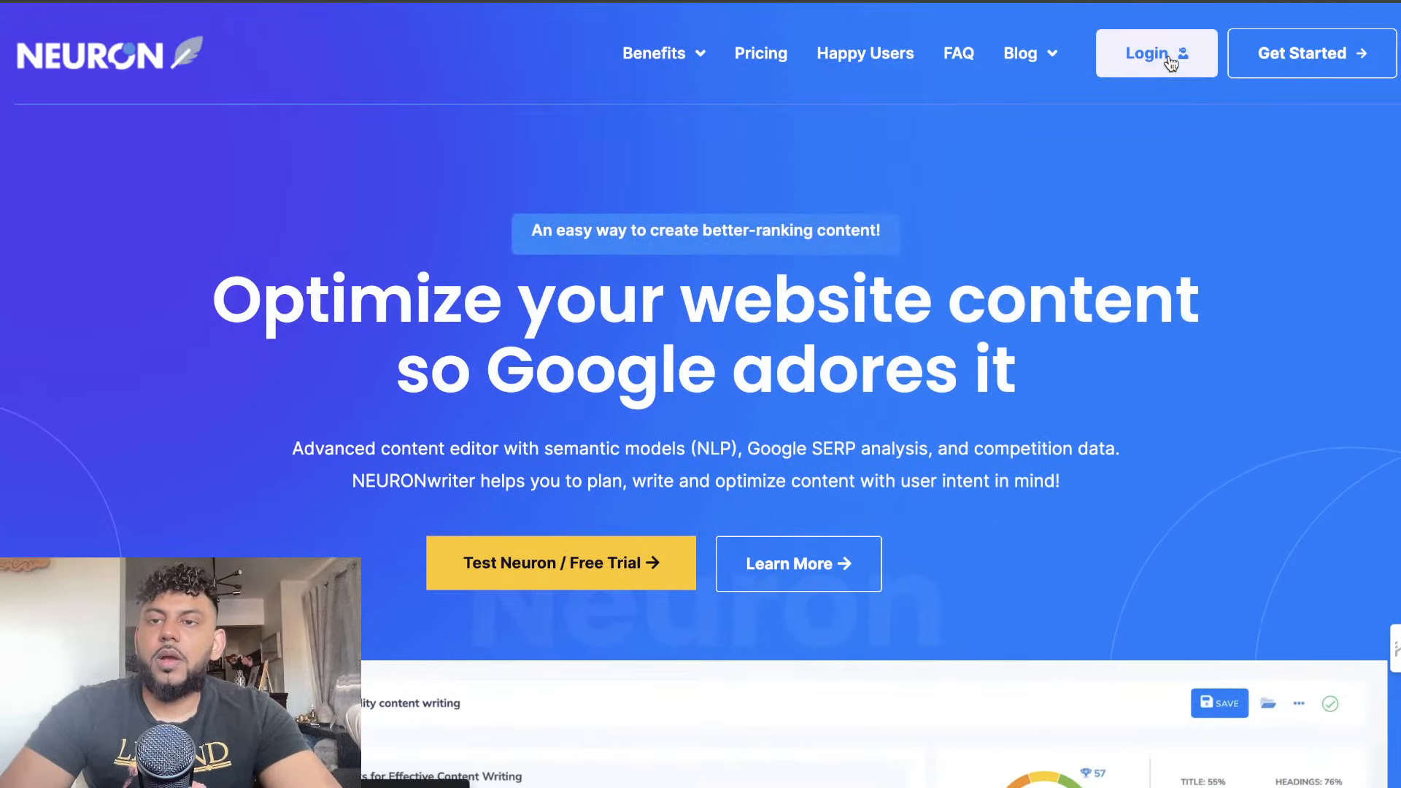
# Open the login from the NeuronWriter homepage, and look up NeuronWriter's lifetime deal price on AppSumo
pyautogui.click(1159, 53)
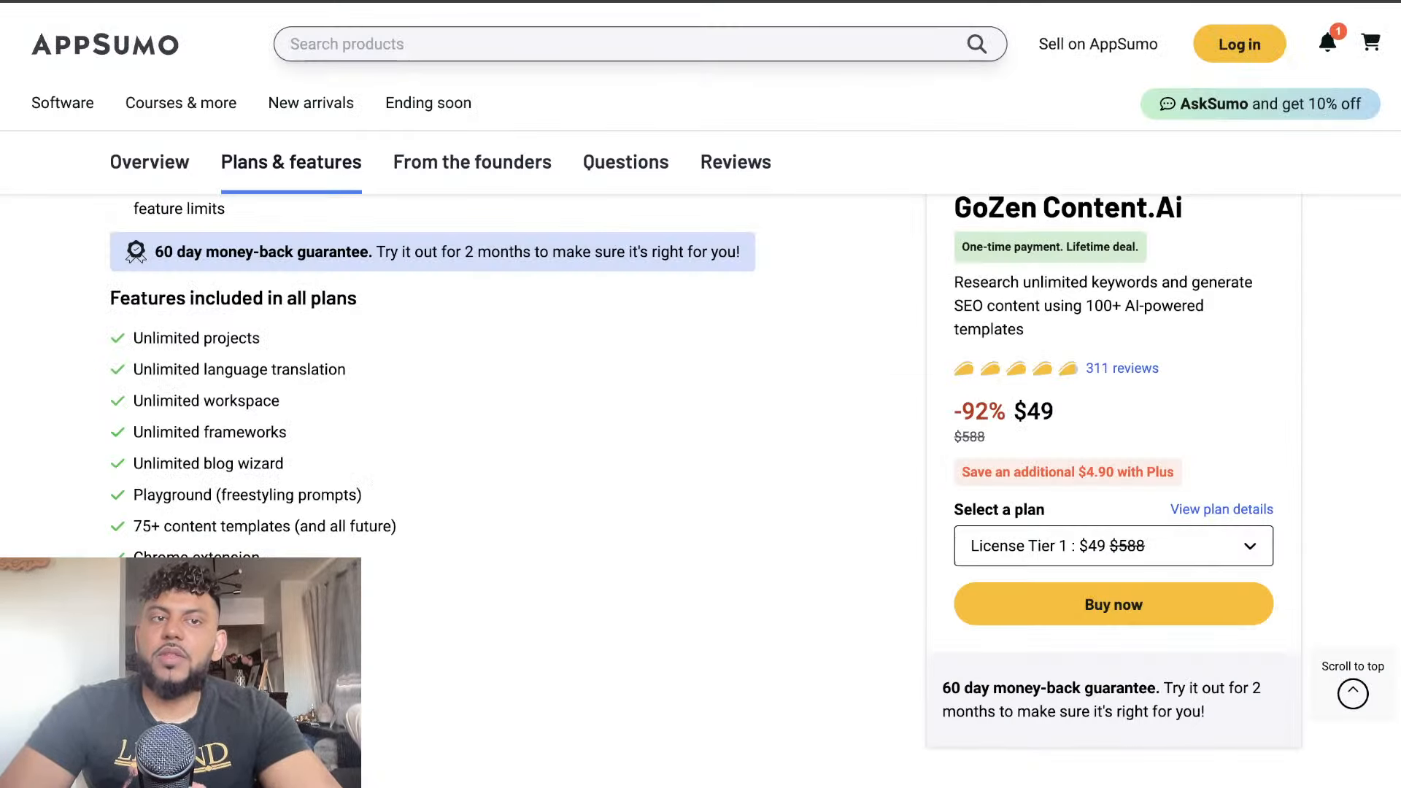
pyautogui.click(463, 42)
pyautogui.write('neu')
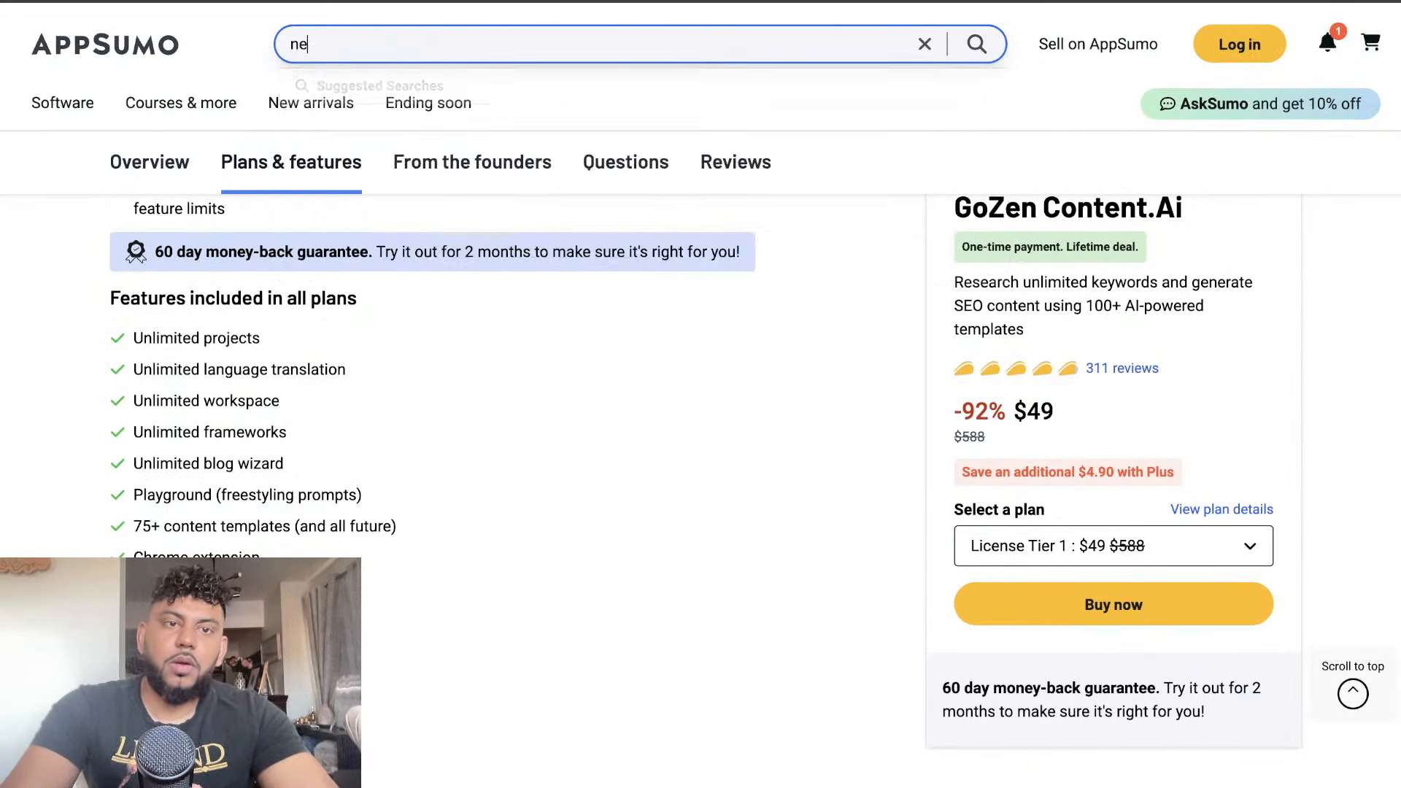
pyautogui.click(824, 113)
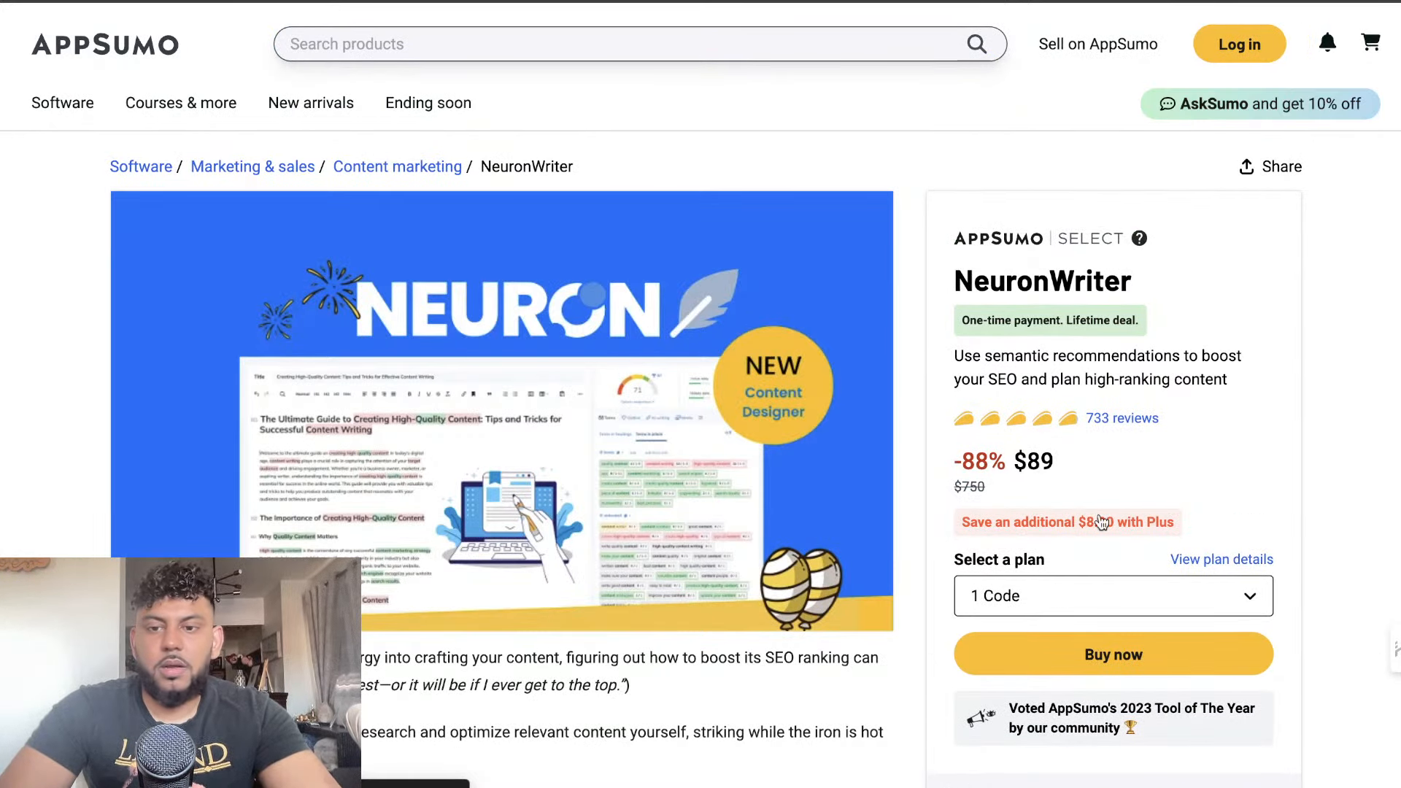
pyautogui.moveTo(1055, 461); pyautogui.dragTo(1016, 464)
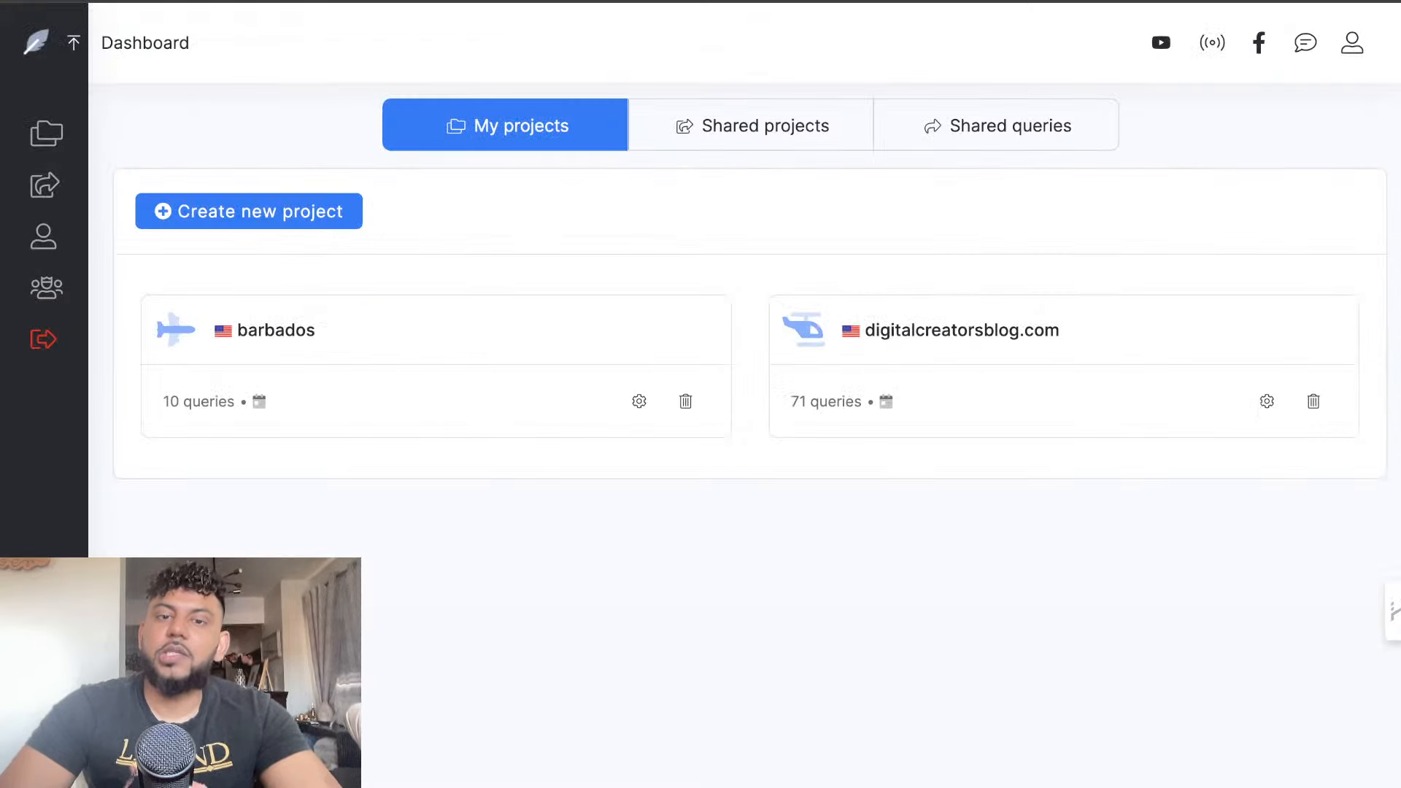
# Start a NeuronWriter query for "how to save for a home in canada" in the digitalcreatorsblog.com project, with country Canada (google.CA) and language English
pyautogui.click(852, 343)
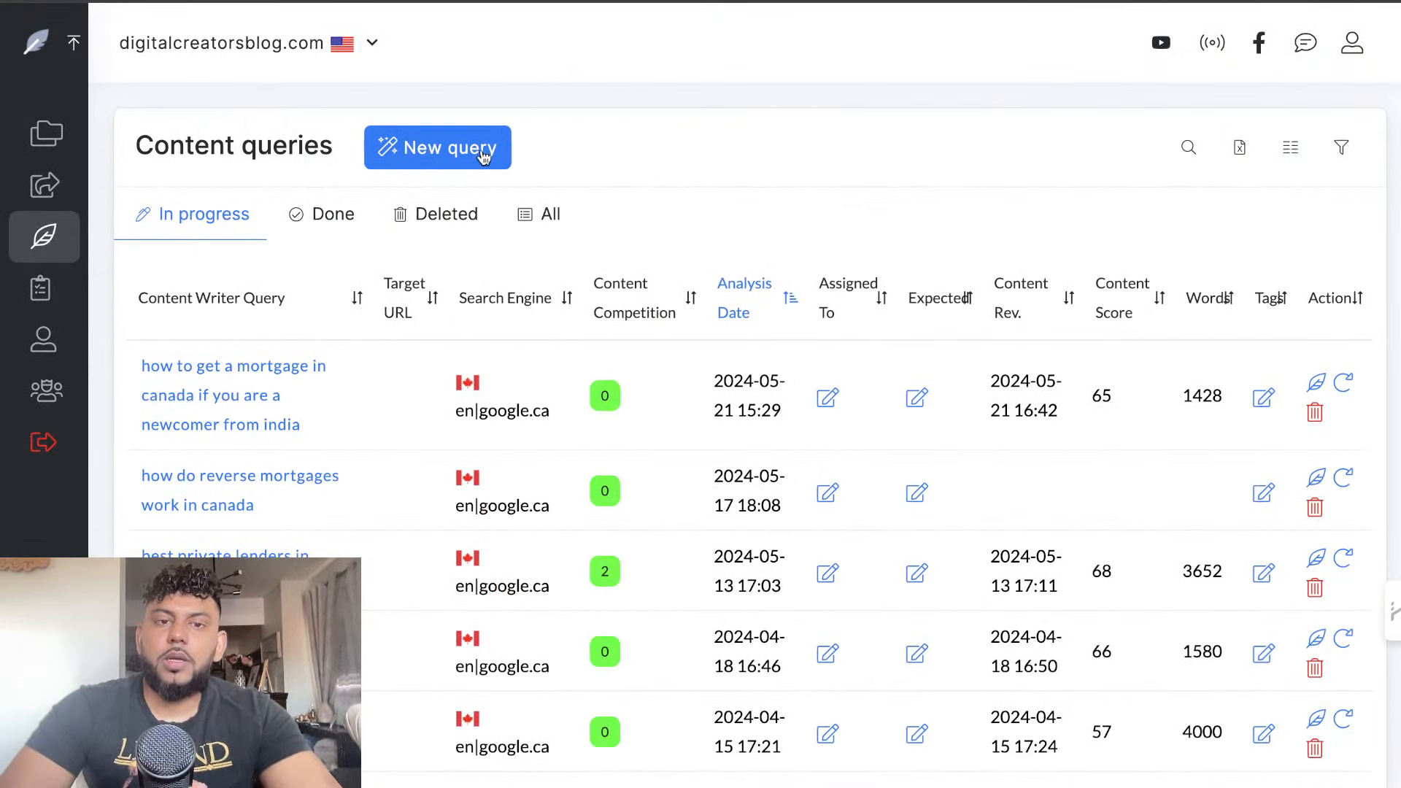
pyautogui.click(482, 156)
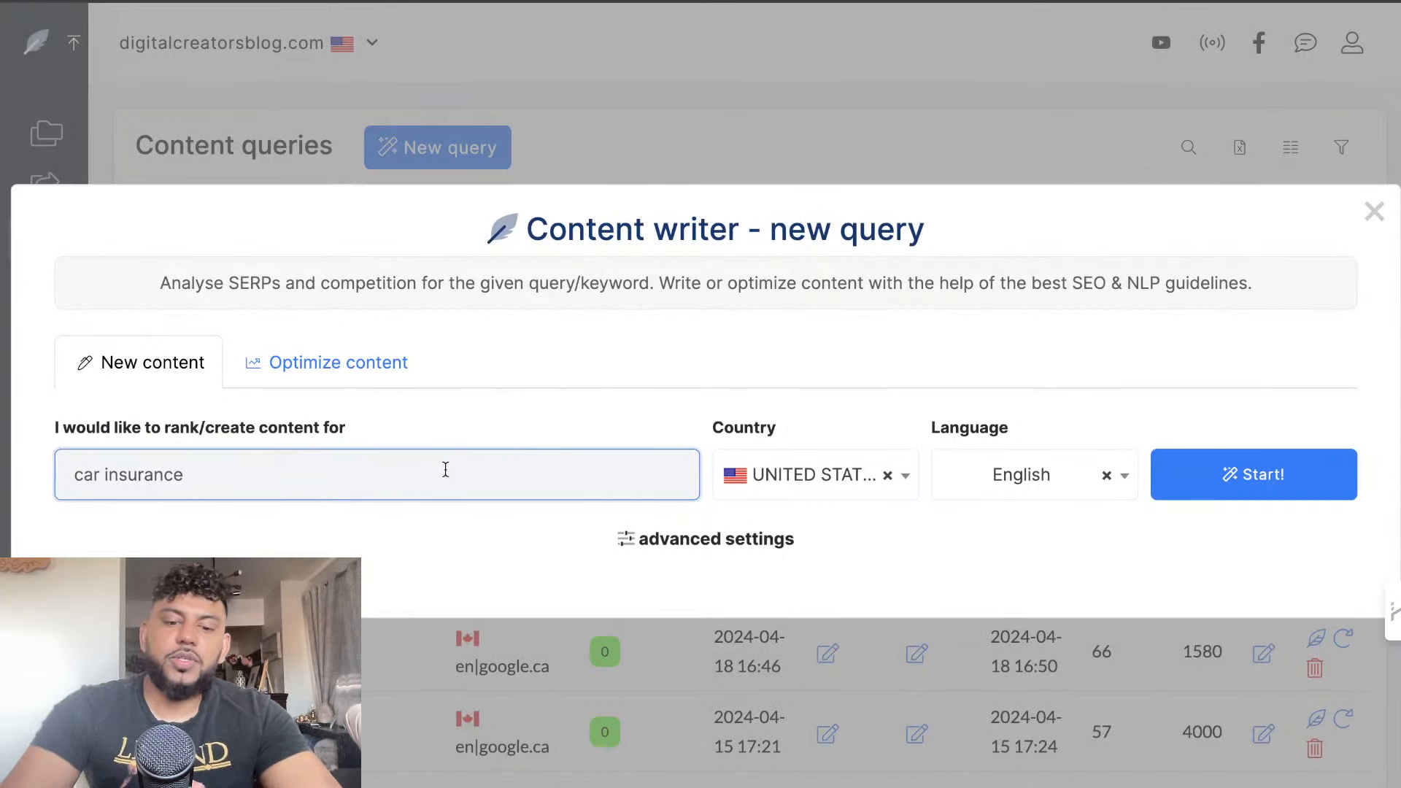
pyautogui.write('how to c')
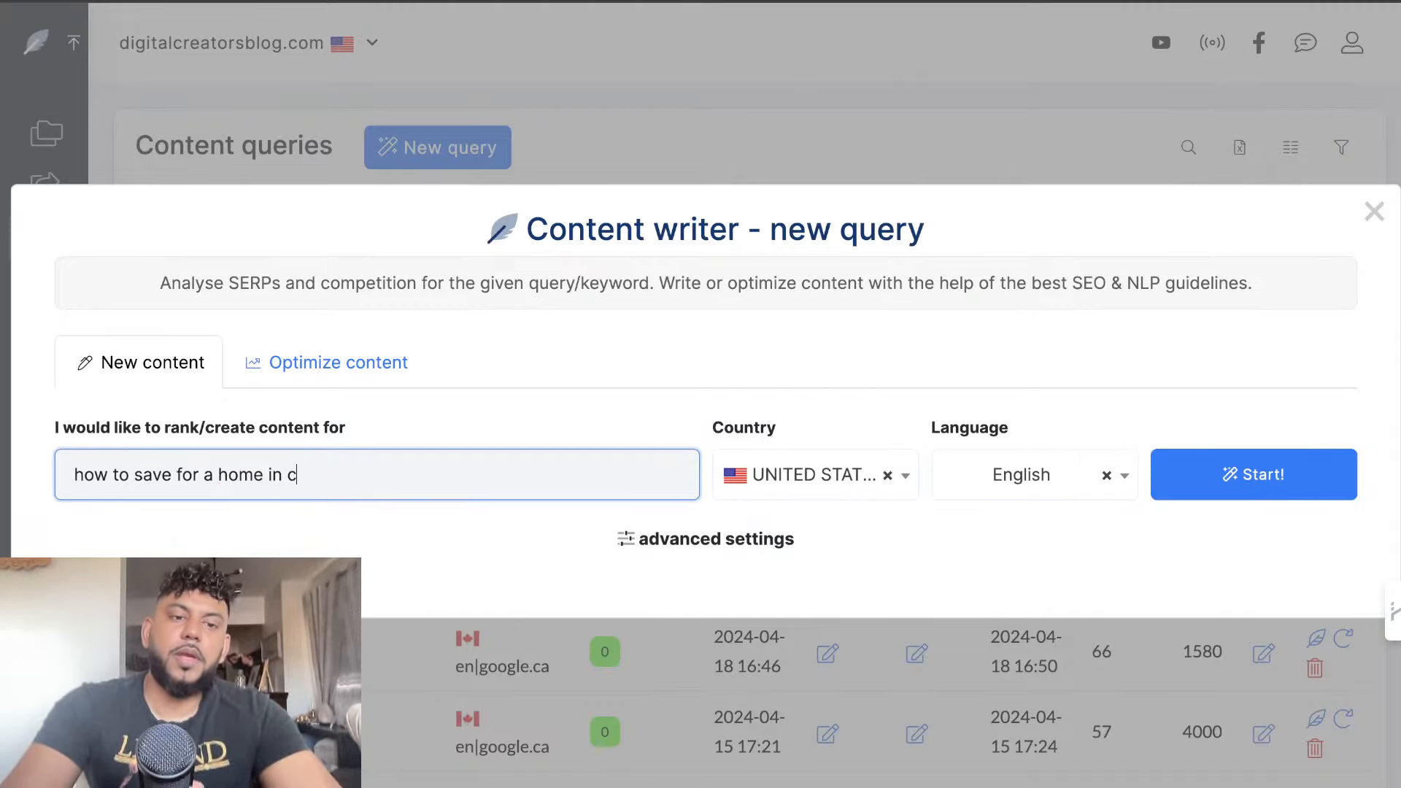
pyautogui.click(827, 483)
pyautogui.write('ca')
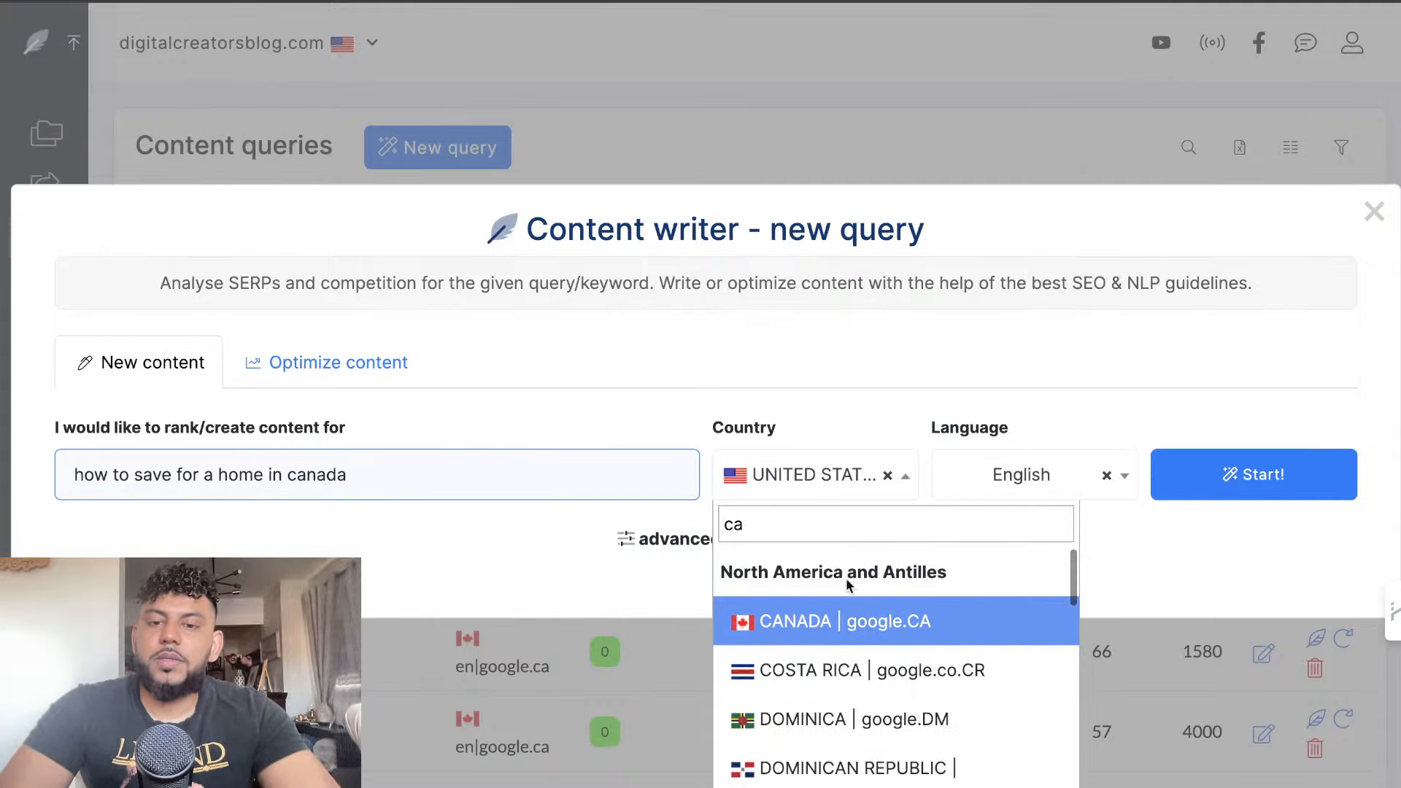
pyautogui.click(852, 618)
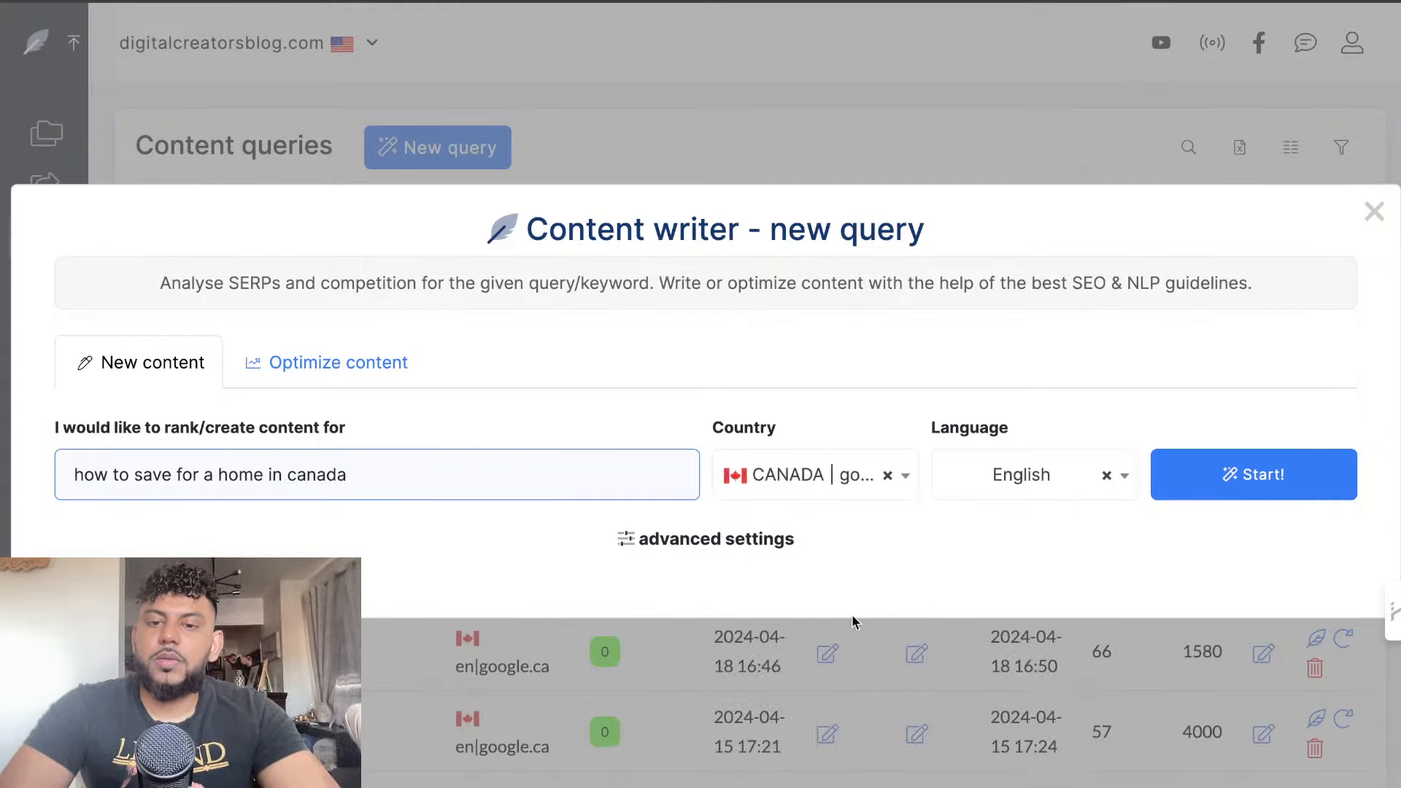
pyautogui.click(1219, 470)
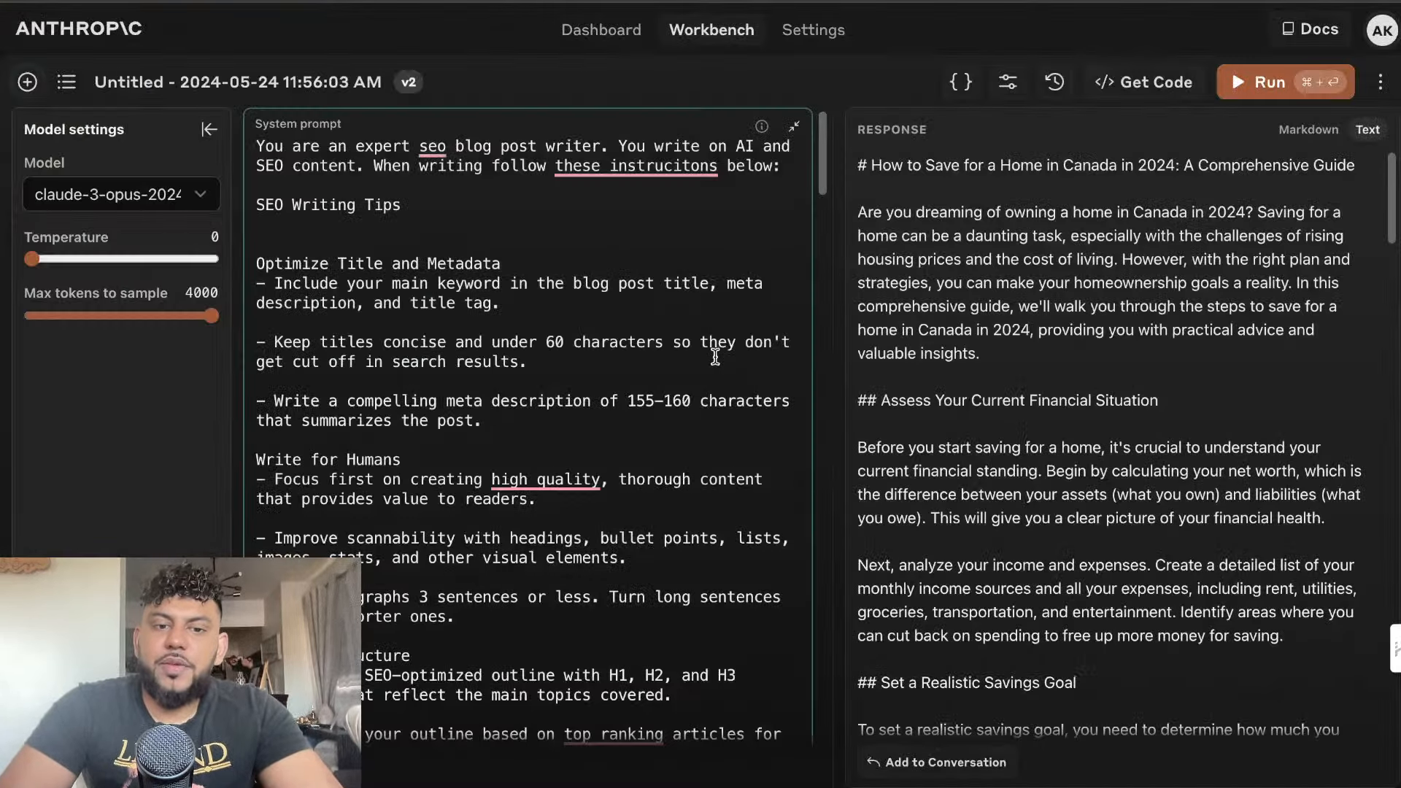
# Return to Anthropic Workbench and count the words of Claude's whole article with Word Counter Plus
pyautogui.scroll(-5, 526, 364)
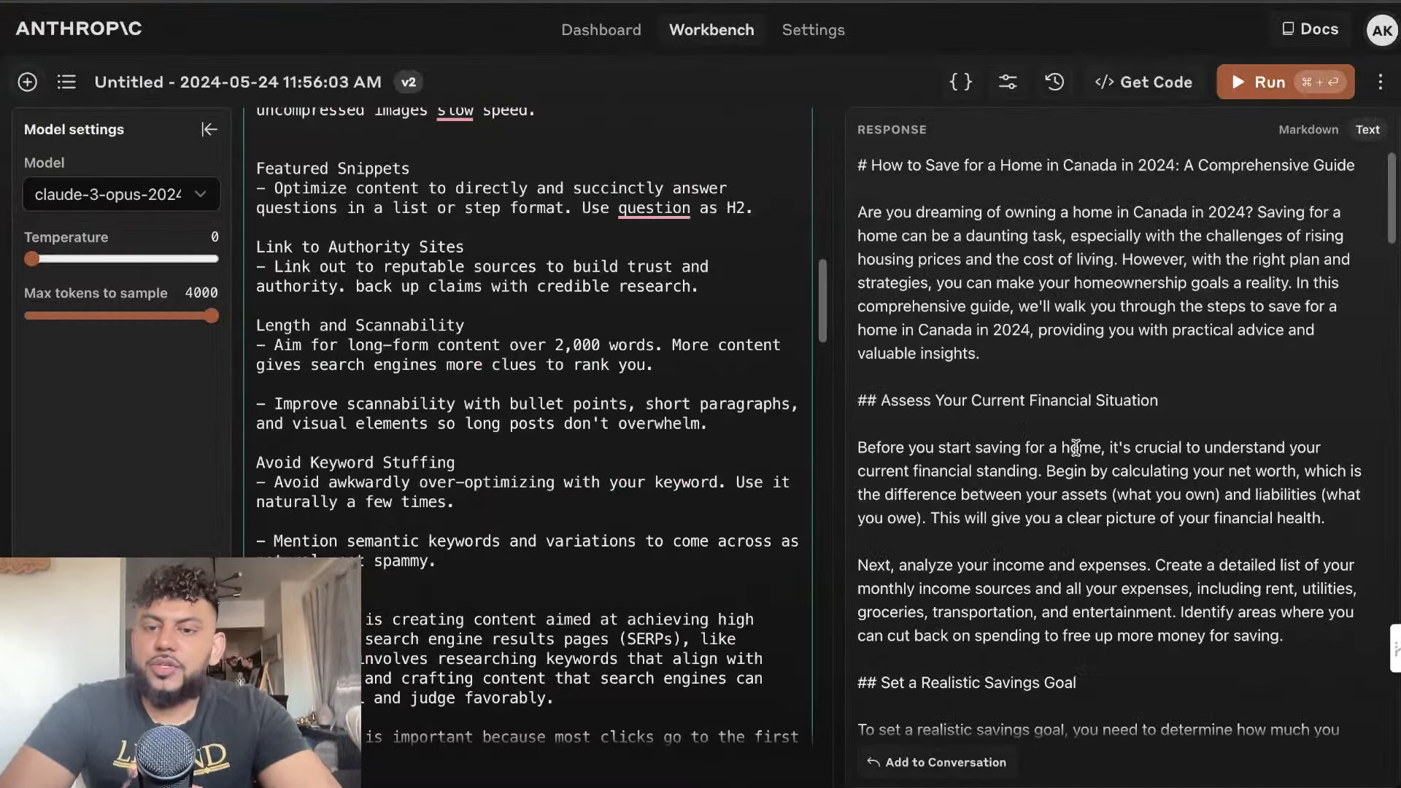
pyautogui.scroll(-10, 1078, 454)
pyautogui.scroll(-15, 1078, 454)
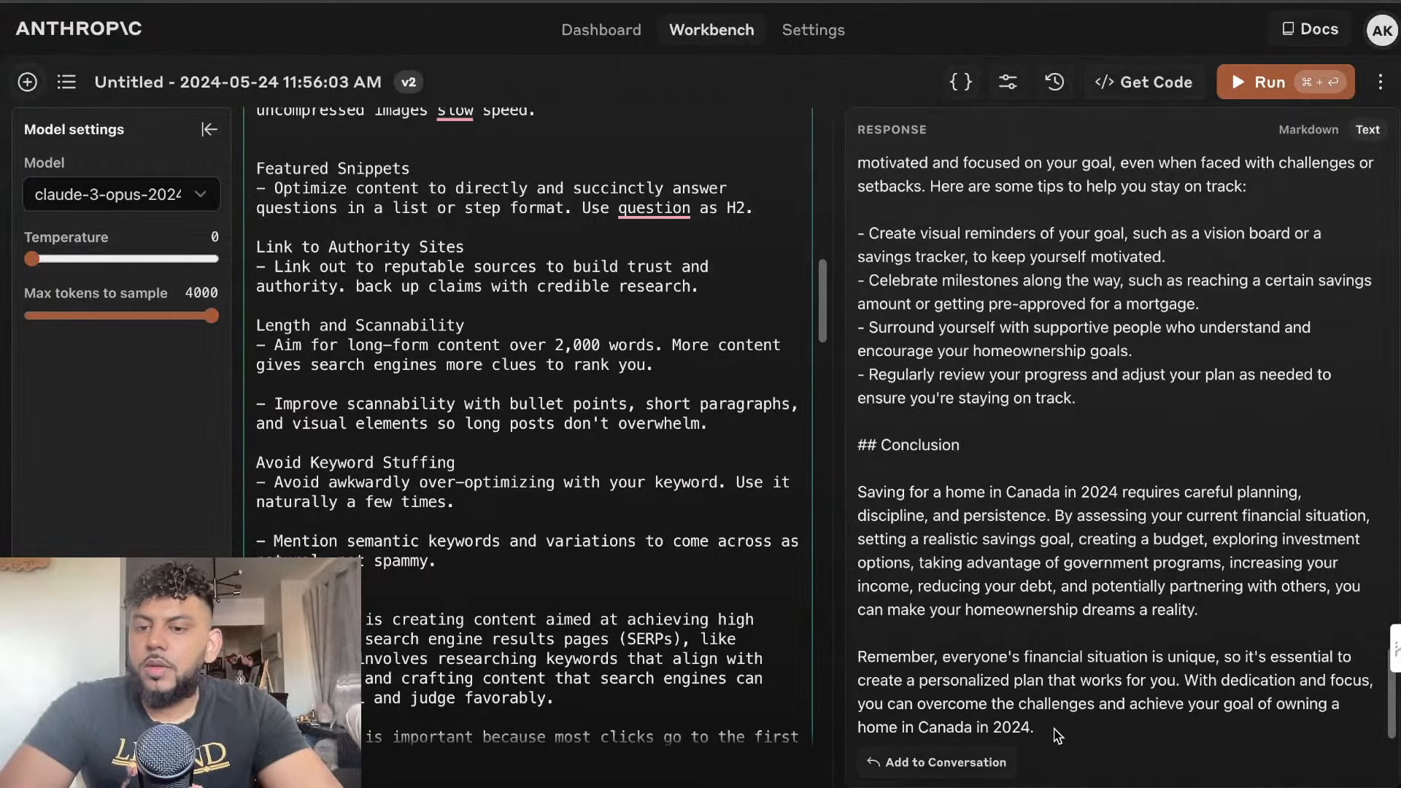
pyautogui.moveTo(1058, 735); pyautogui.dragTo(858, 159)
pyautogui.rightClick(885, 228)
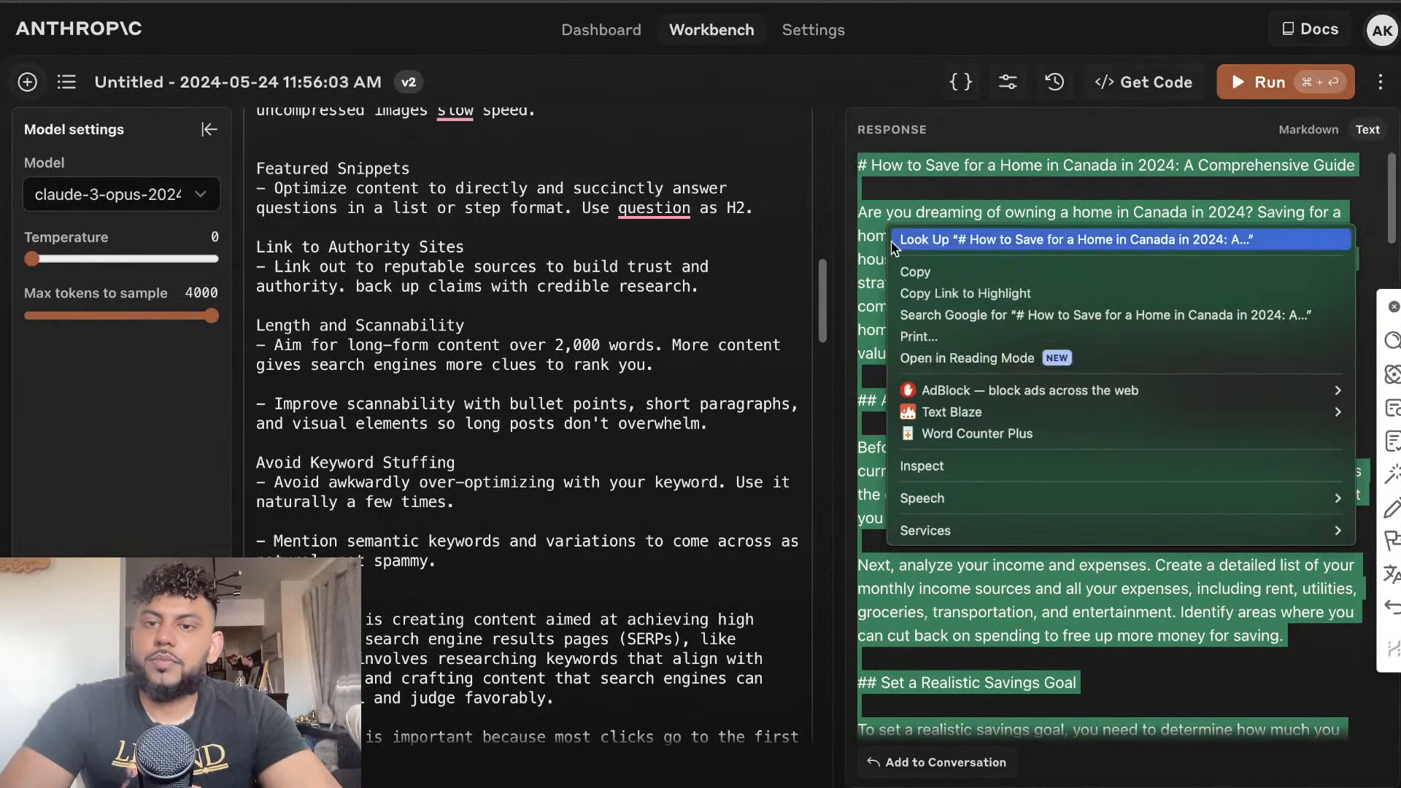
pyautogui.click(950, 434)
pyautogui.press('Return')
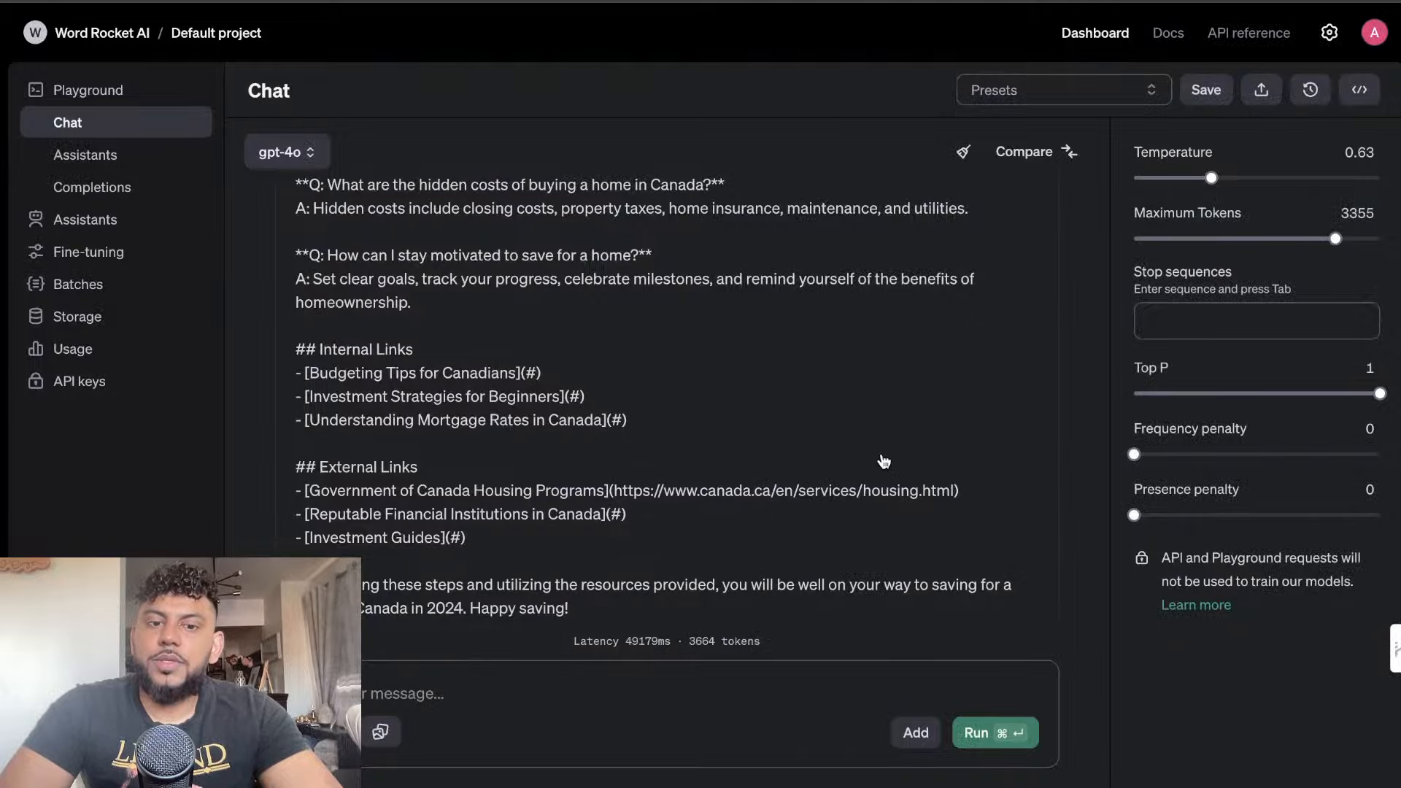
# Switch to the OpenAI Playground, count the words of gpt-4o's article with Word Counter Plus, and return to the article's end
pyautogui.scroll(-1, 655, 560)
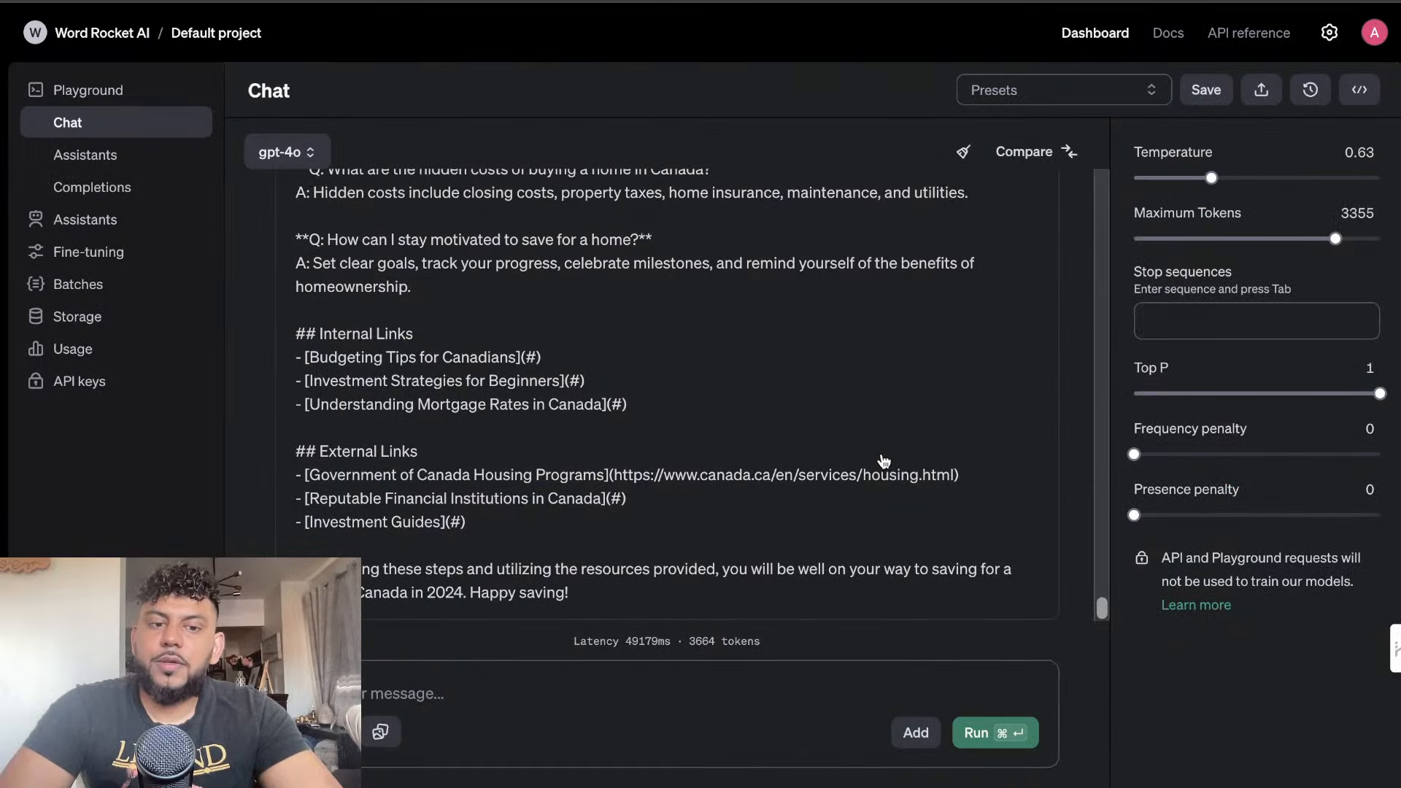
pyautogui.click(651, 566)
pyautogui.moveTo(604, 598); pyautogui.dragTo(418, 498)
pyautogui.rightClick(398, 531)
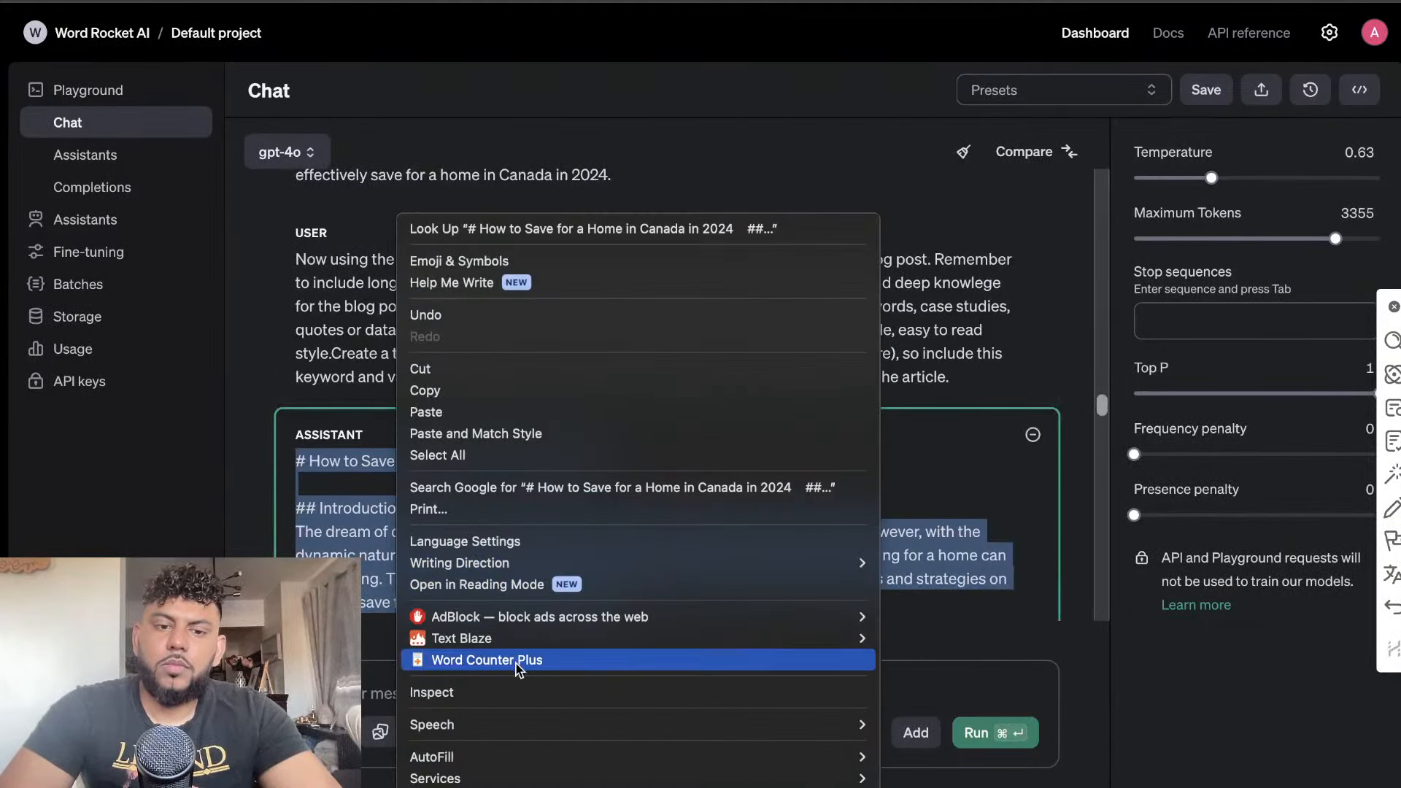
pyautogui.click(467, 744)
pyautogui.click(701, 290)
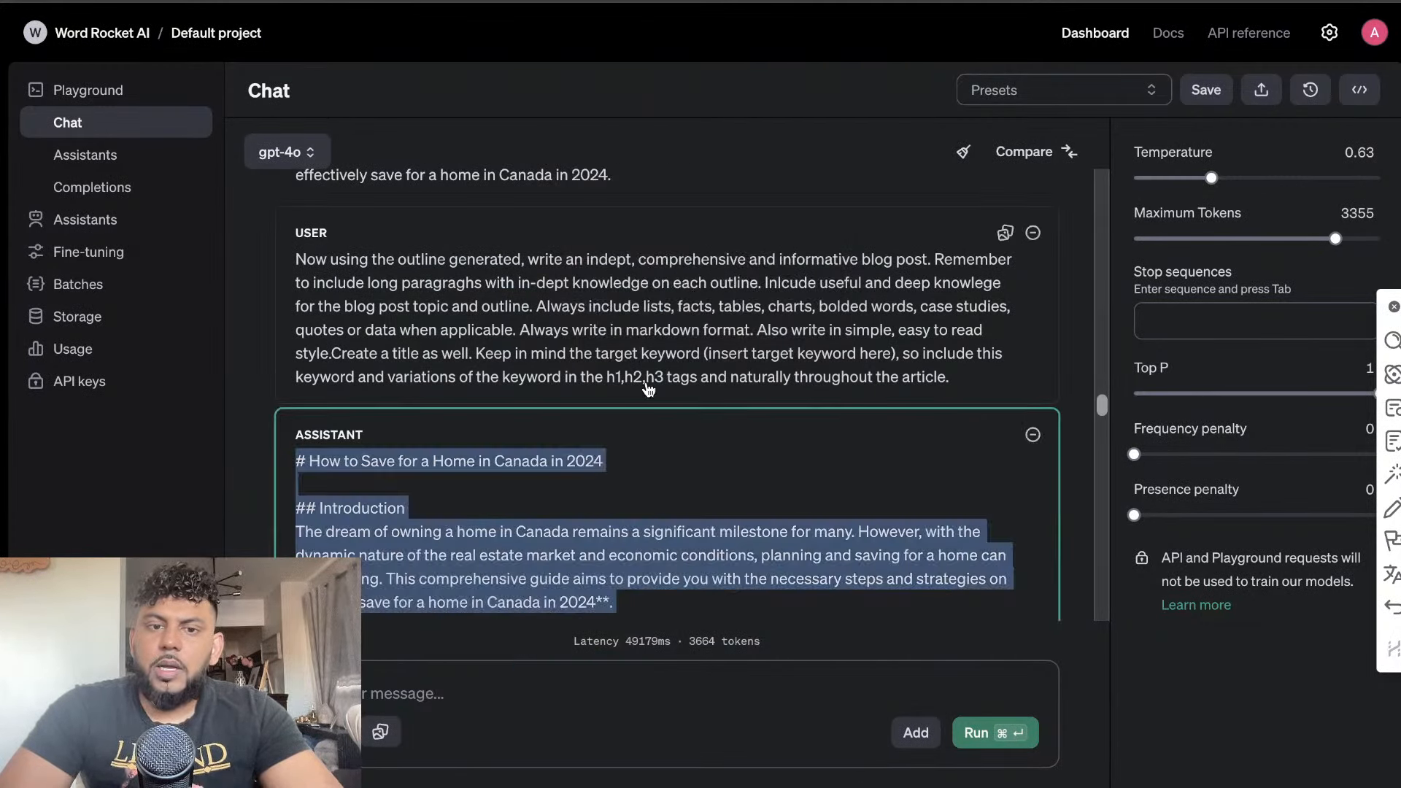
pyautogui.click(581, 504)
pyautogui.scroll(-5, 583, 504)
pyautogui.scroll(-15, 584, 504)
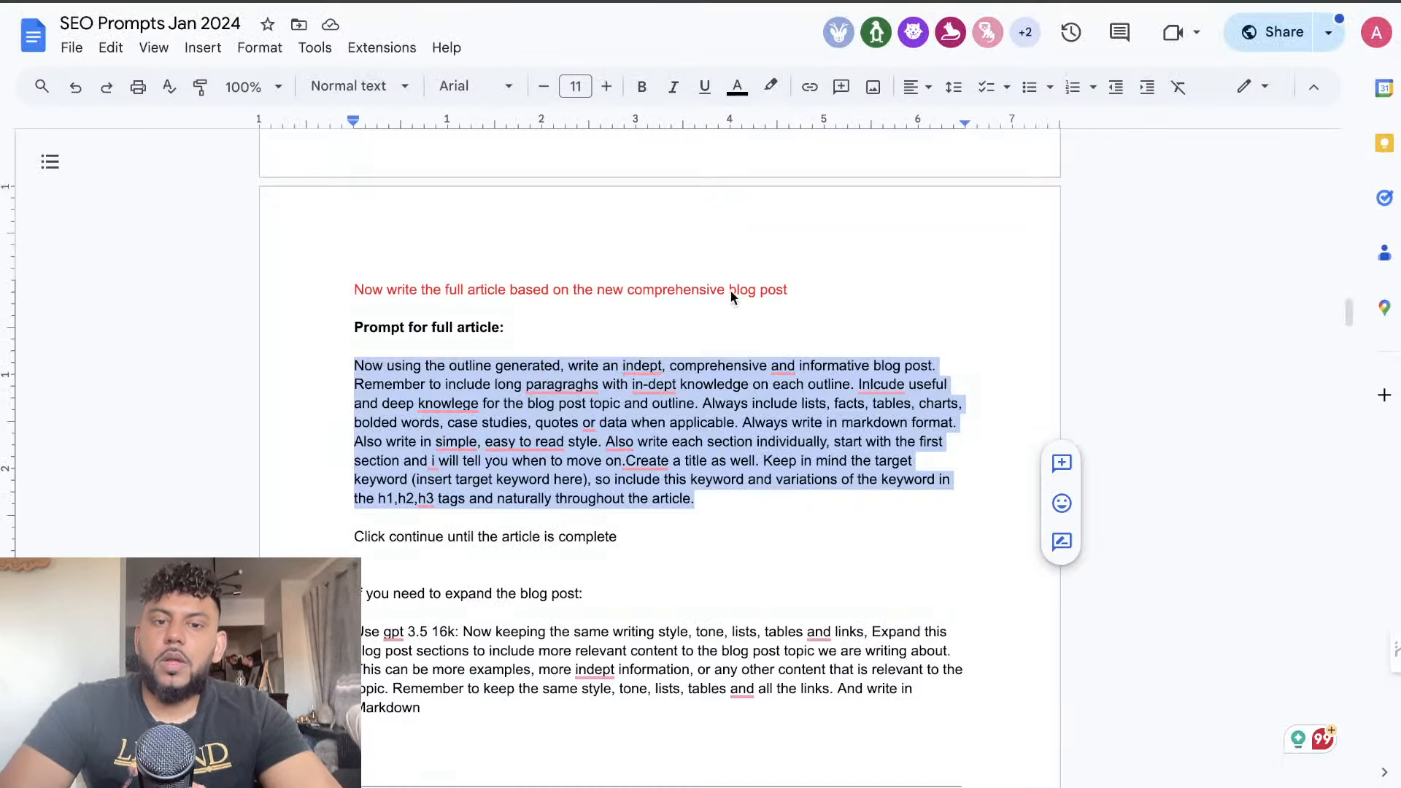
# Add Claude's article to the Workbench conversation and enter the blog-expansion prompt from the SEO Prompts Jan 2024 document as the next message
pyautogui.scroll(-4, 730, 291)
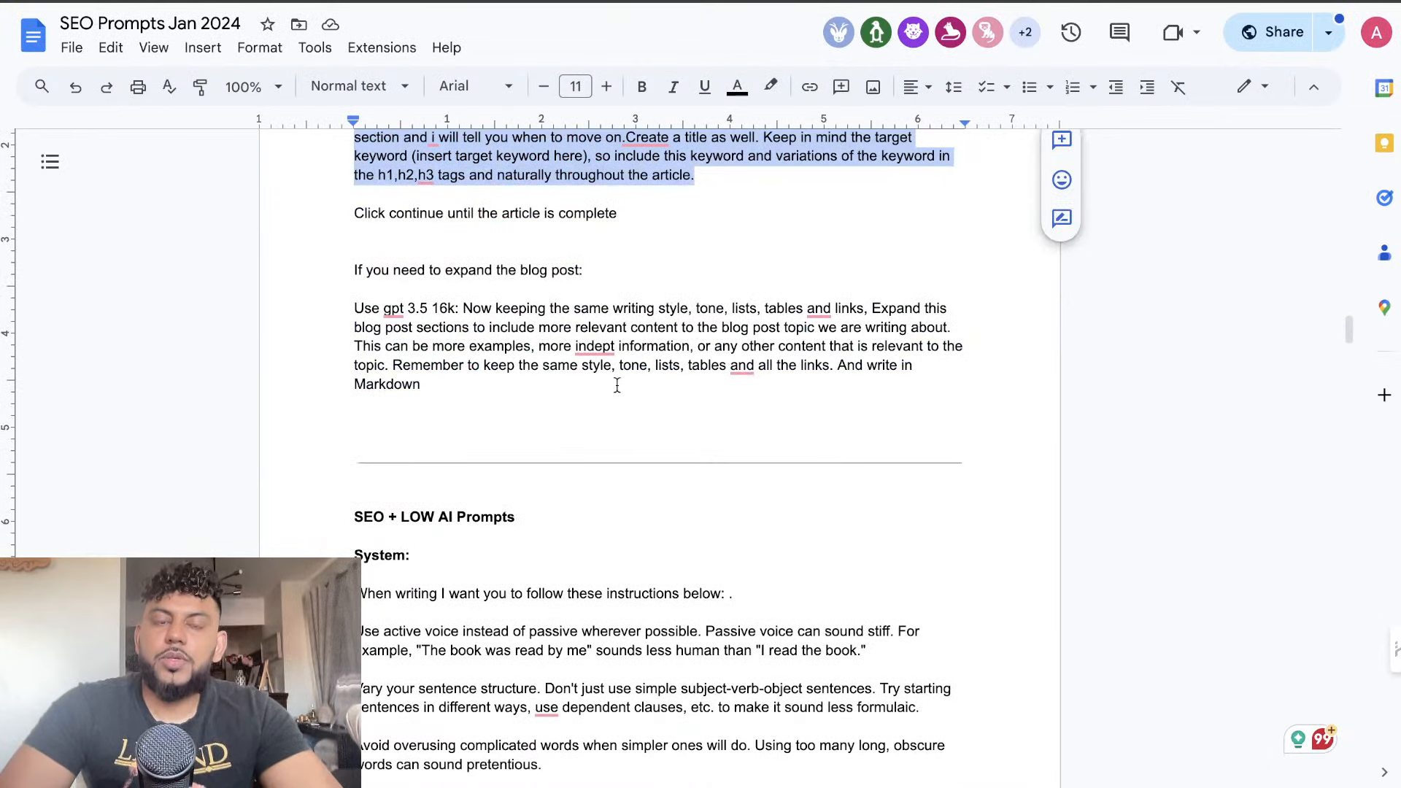
pyautogui.moveTo(467, 400); pyautogui.dragTo(487, 307)
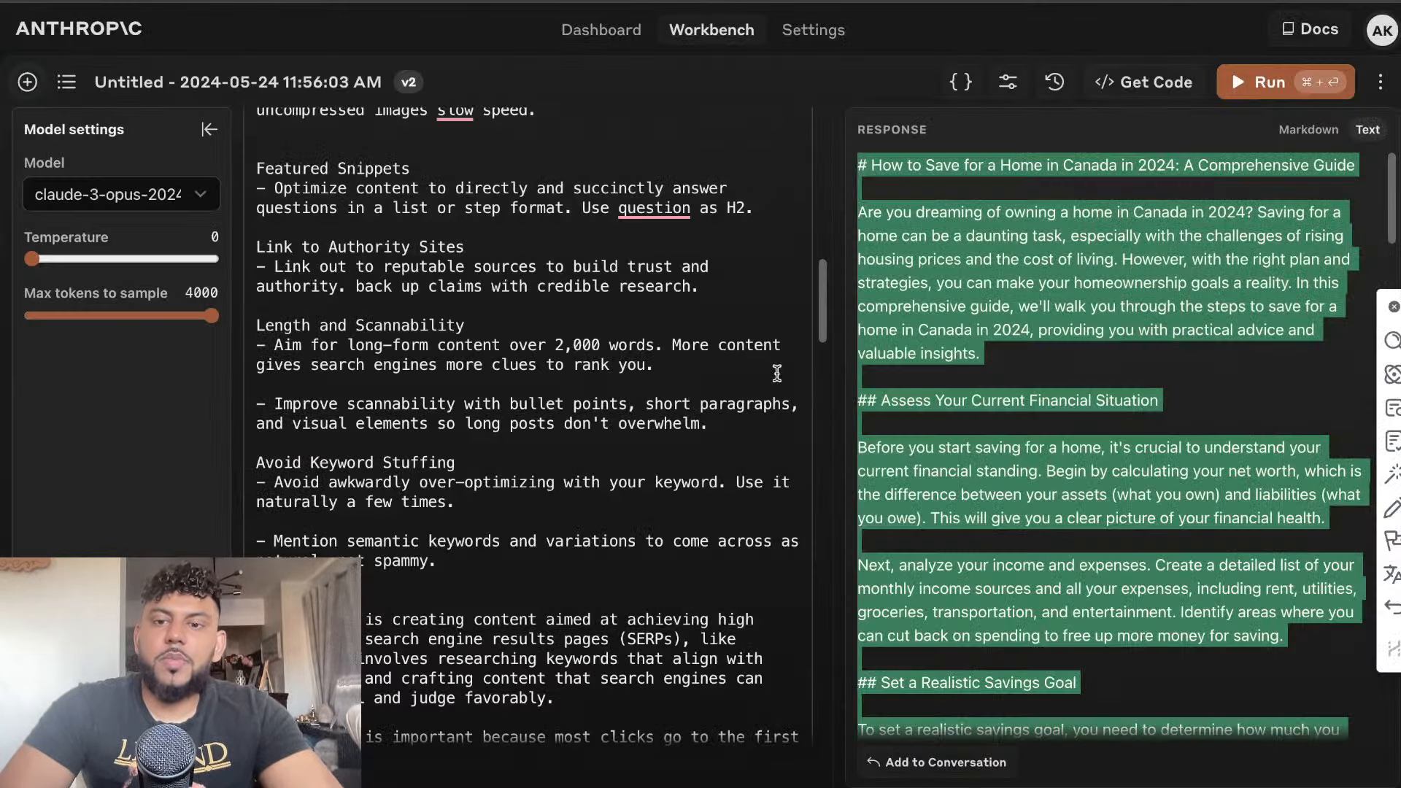
pyautogui.click(913, 763)
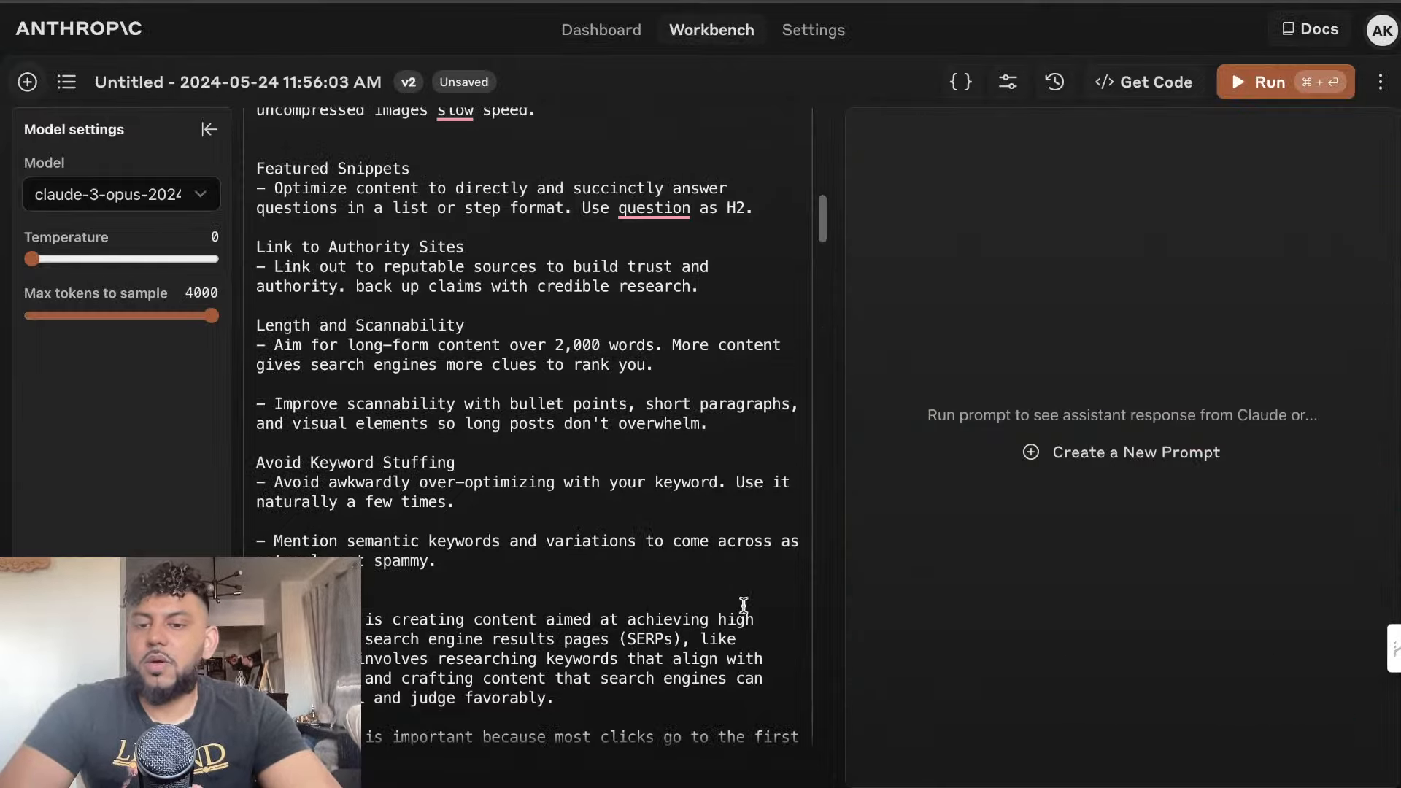
pyautogui.scroll(-10, 741, 607)
pyautogui.scroll(-10, 721, 577)
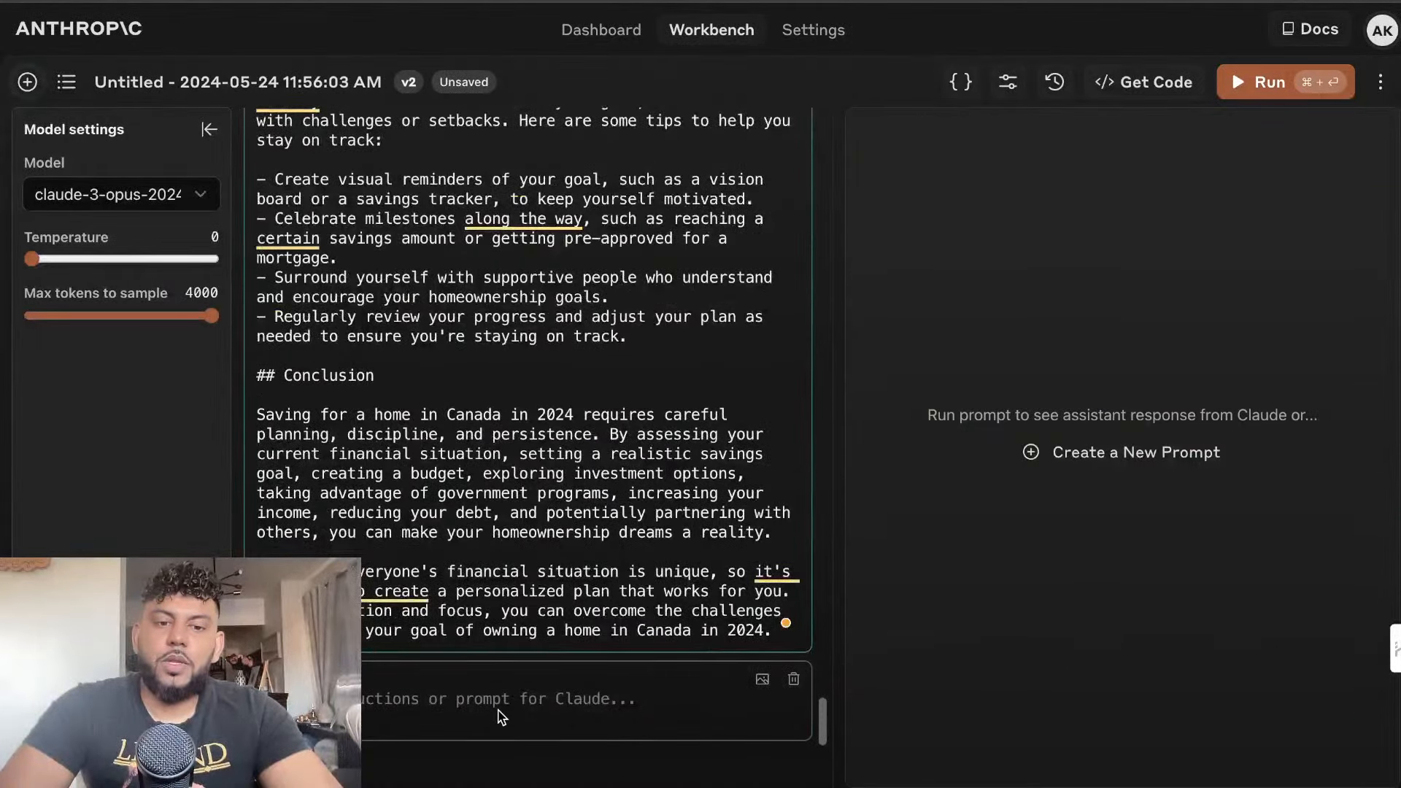
pyautogui.press('super+v')
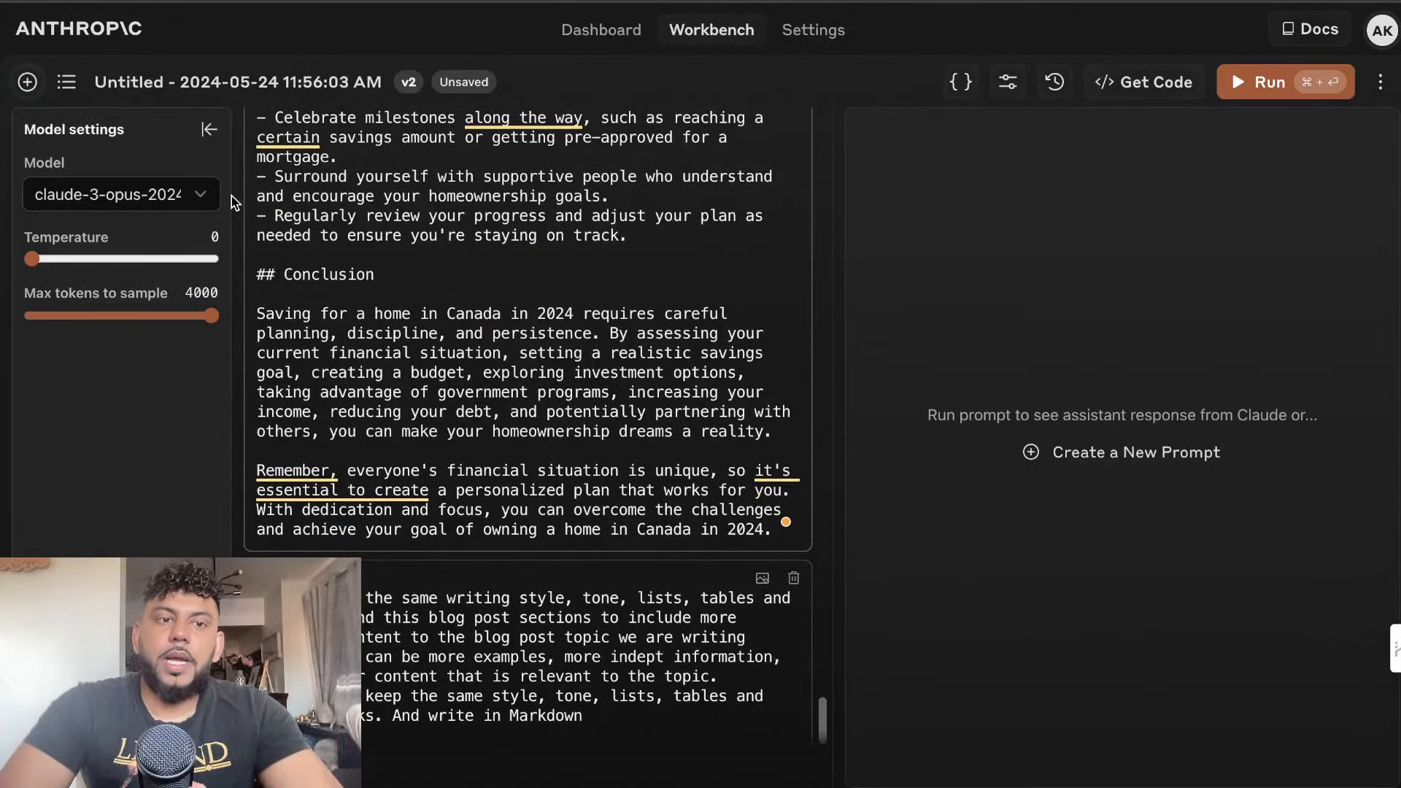
# Switch the Workbench model to claude-3-sonnet and run the expansion prompt
pyautogui.click(182, 194)
pyautogui.click(159, 221)
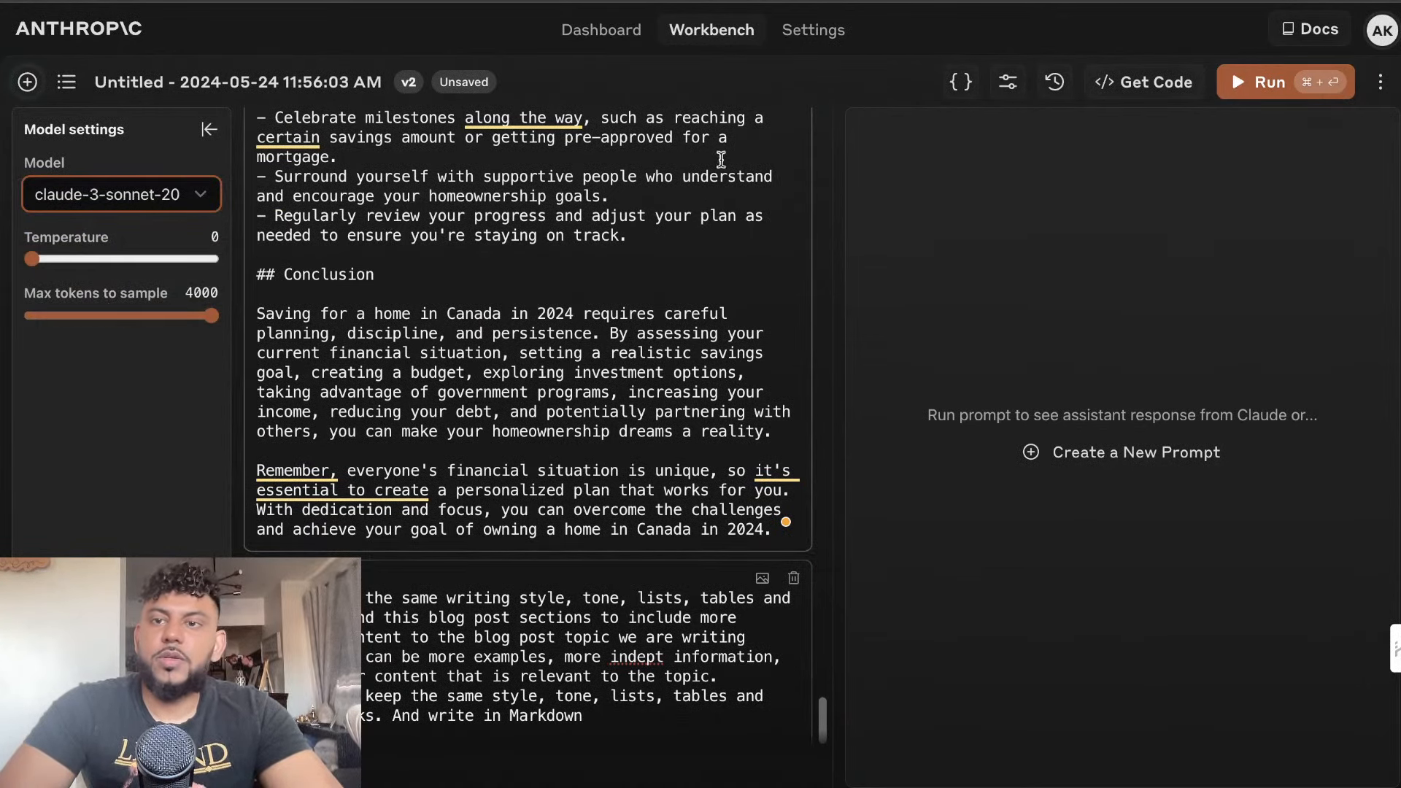
pyautogui.press('super+Return')
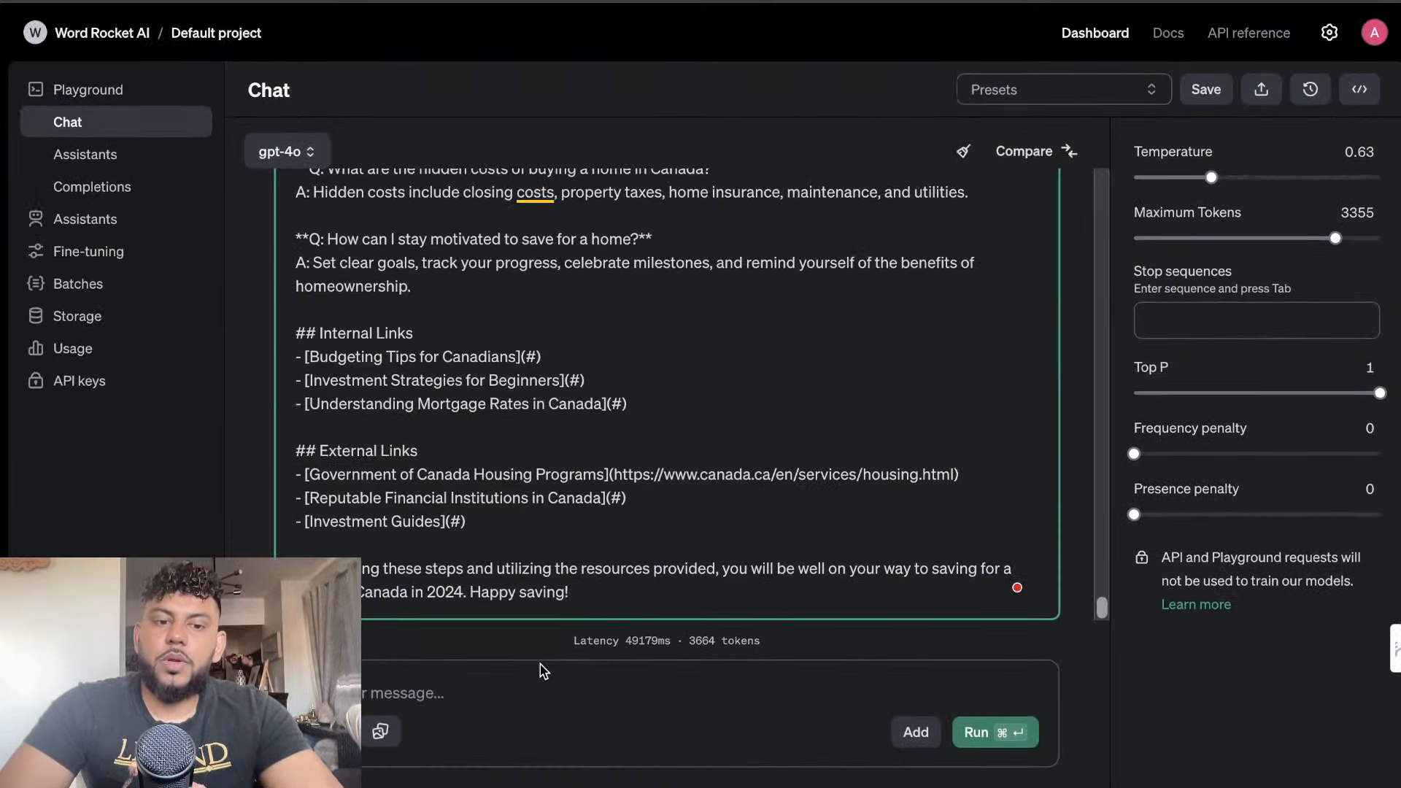
# In the OpenAI Playground, run the same expansion prompt with gpt-3.5-turbo-16k and maximum tokens set to 11579
pyautogui.click(544, 678)
pyautogui.press('super+v')
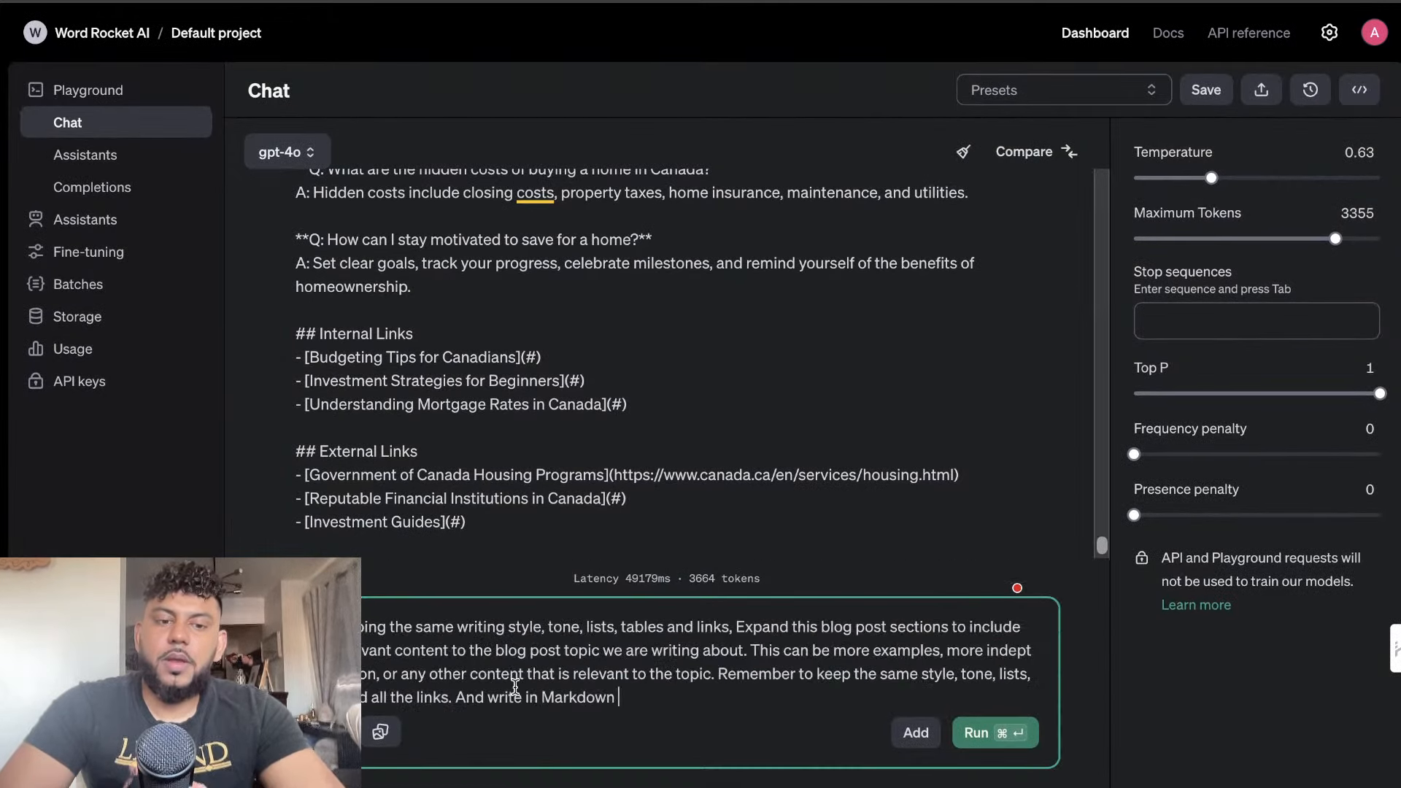
pyautogui.click(318, 159)
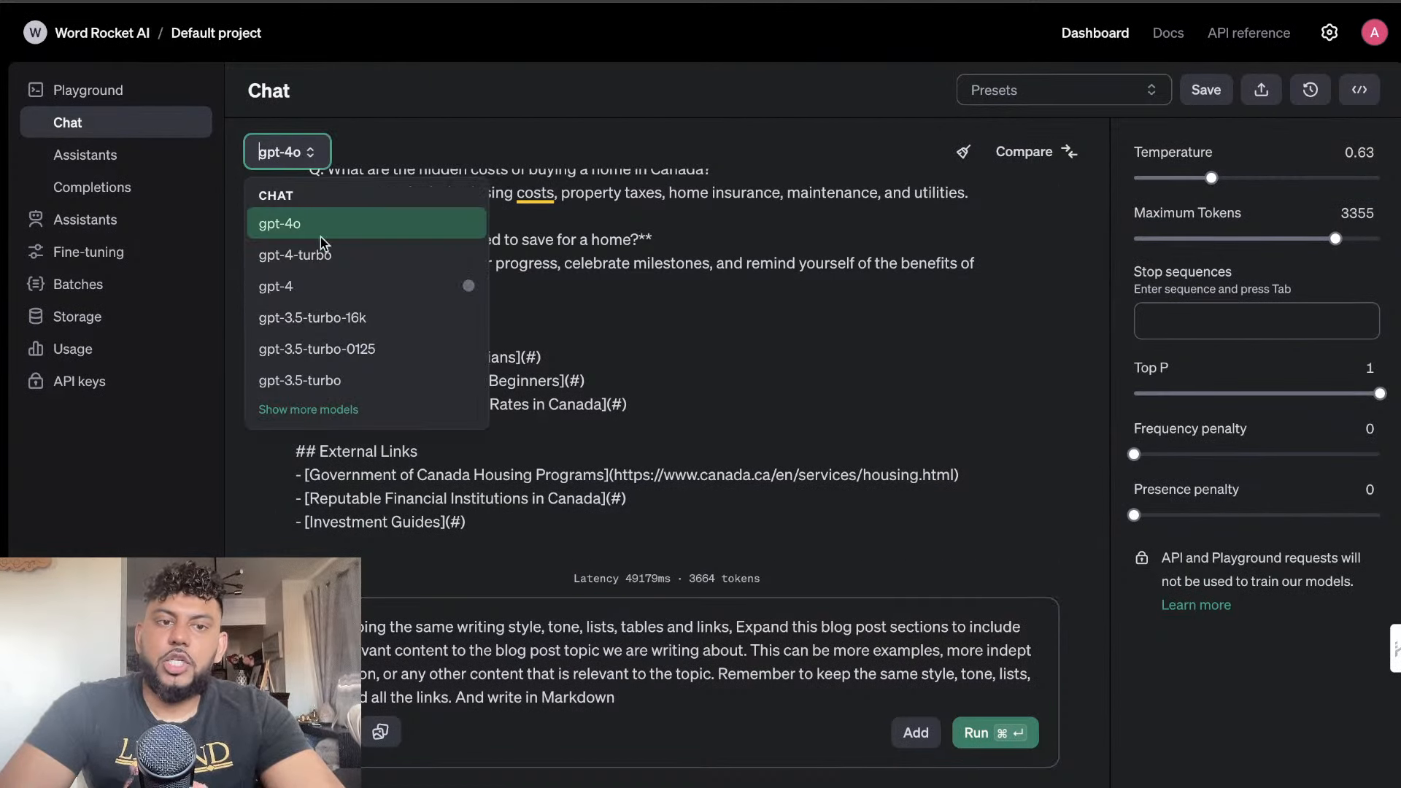
pyautogui.click(295, 315)
pyautogui.moveTo(1180, 237); pyautogui.dragTo(1307, 238)
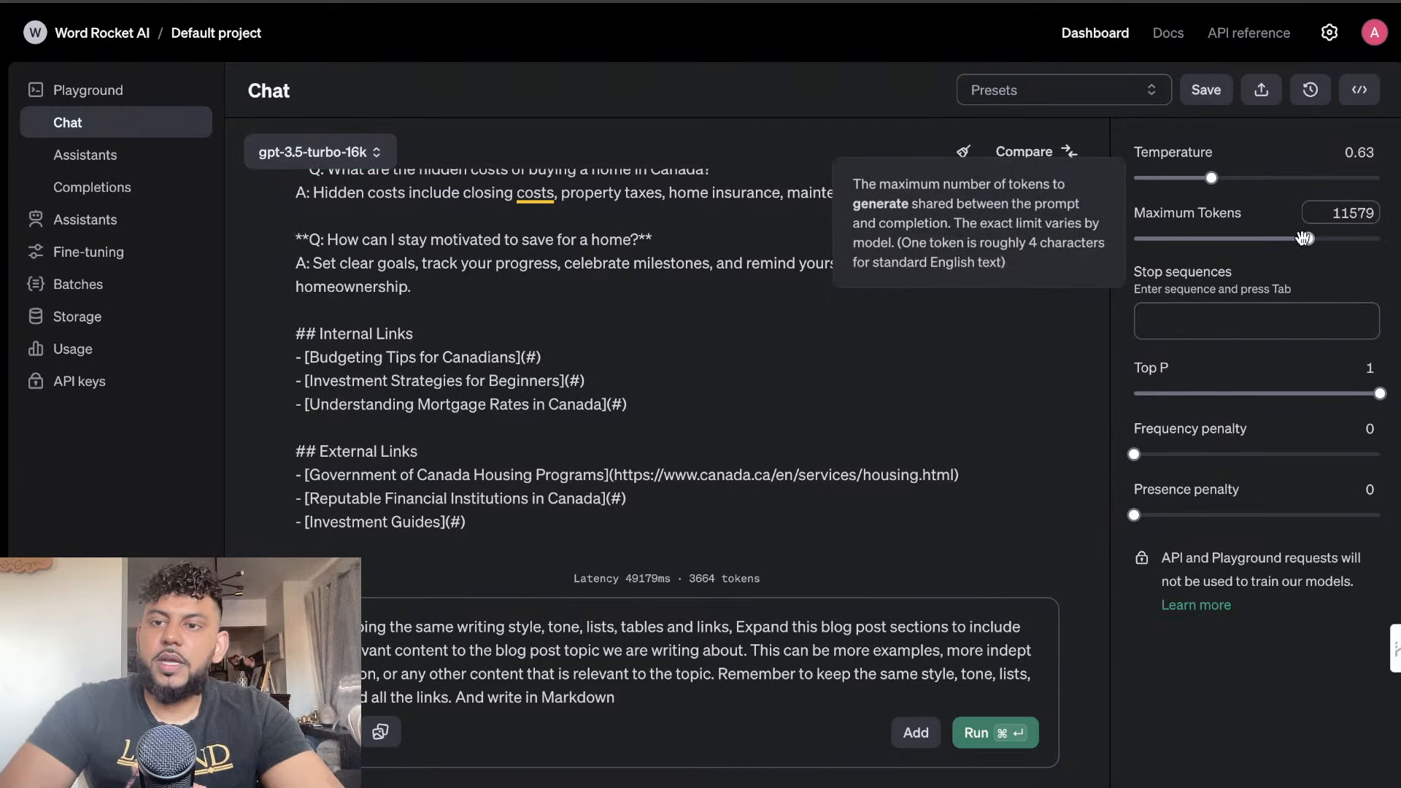
pyautogui.click(978, 733)
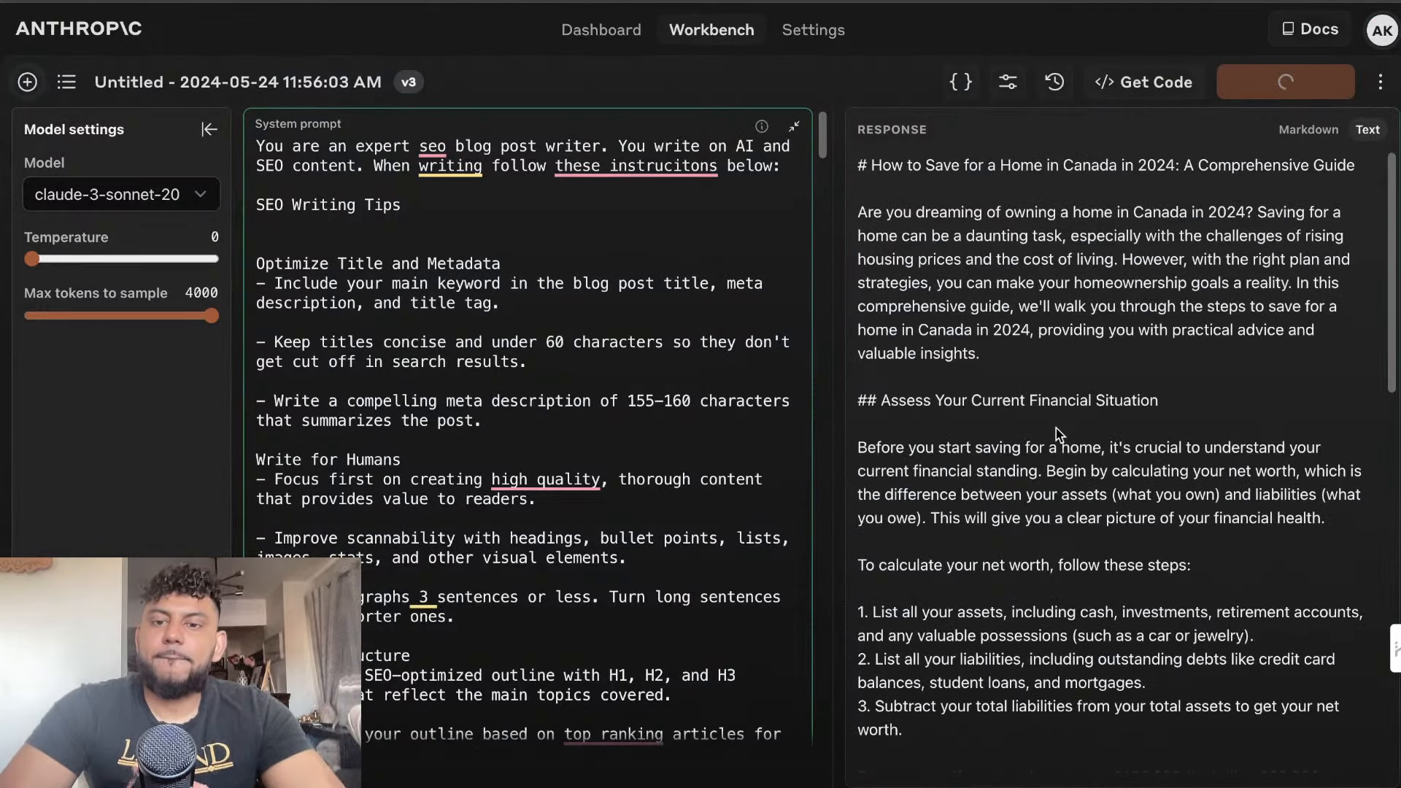
# Count the words of the whole expanded gpt-3.5-turbo-16k article with Word Counter Plus
pyautogui.scroll(-14, 1058, 434)
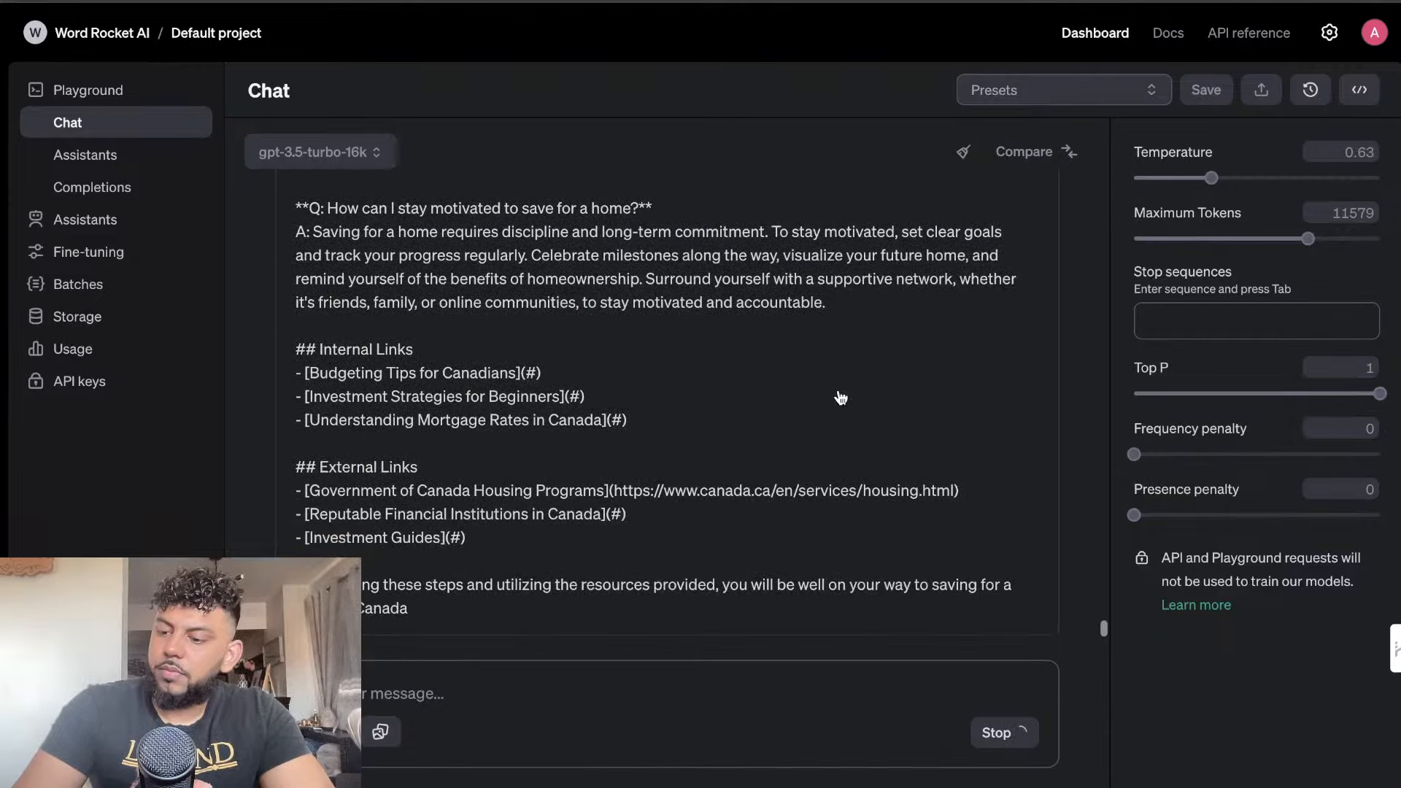
pyautogui.scroll(-20, 841, 398)
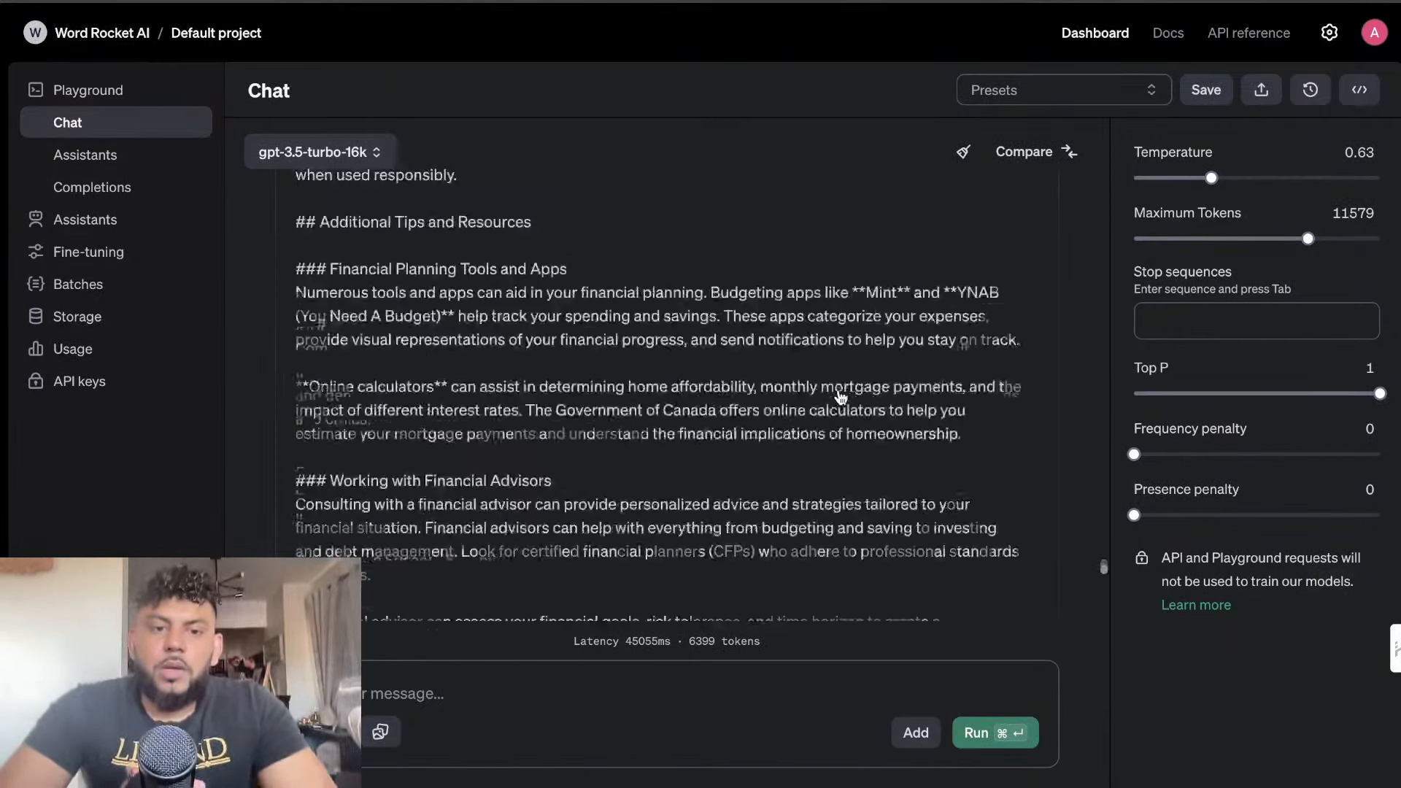
pyautogui.scroll(-5, 840, 398)
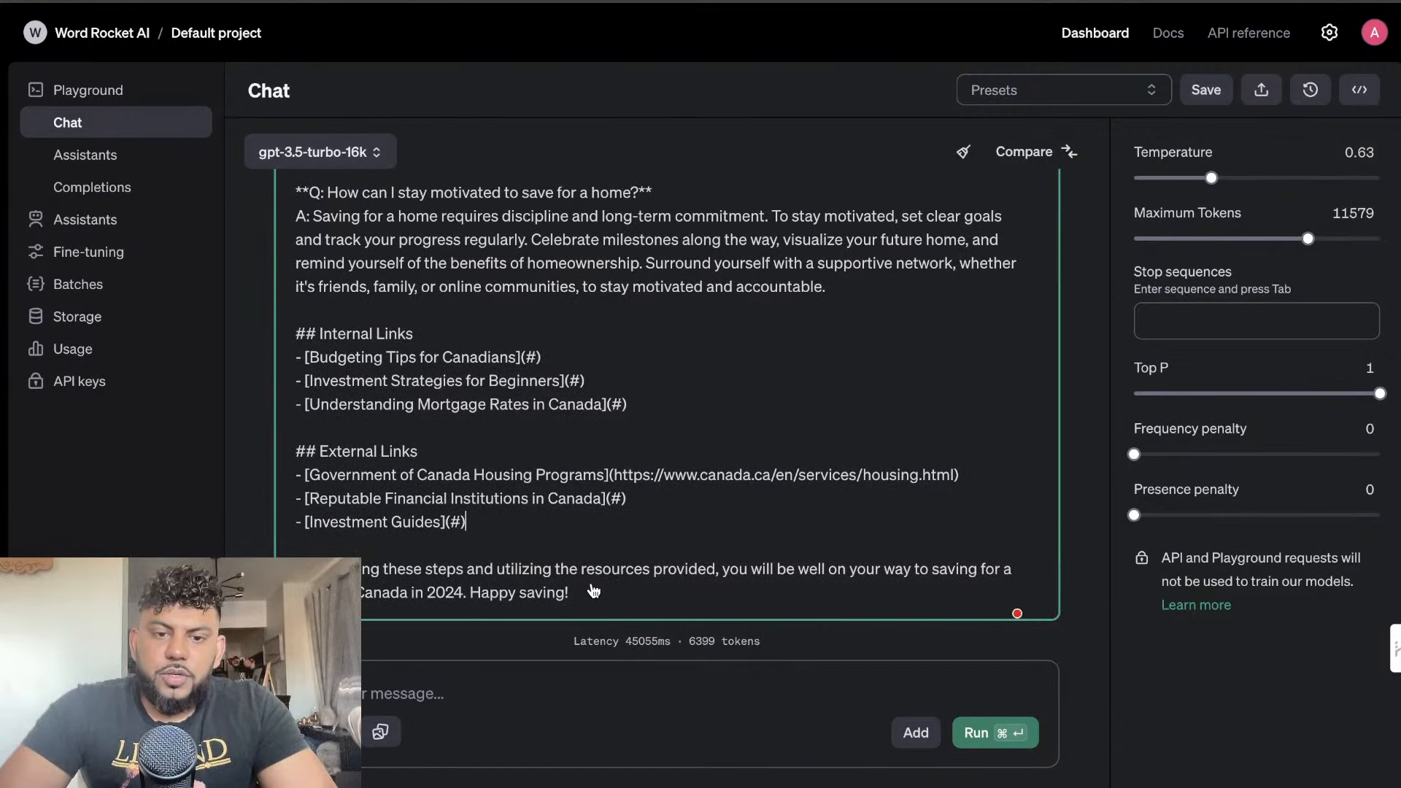
pyautogui.moveTo(591, 591); pyautogui.dragTo(359, 229)
pyautogui.scroll(10, 513, 390)
pyautogui.scroll(10, 512, 387)
pyautogui.scroll(10, 386, 243)
pyautogui.scroll(15, 429, 344)
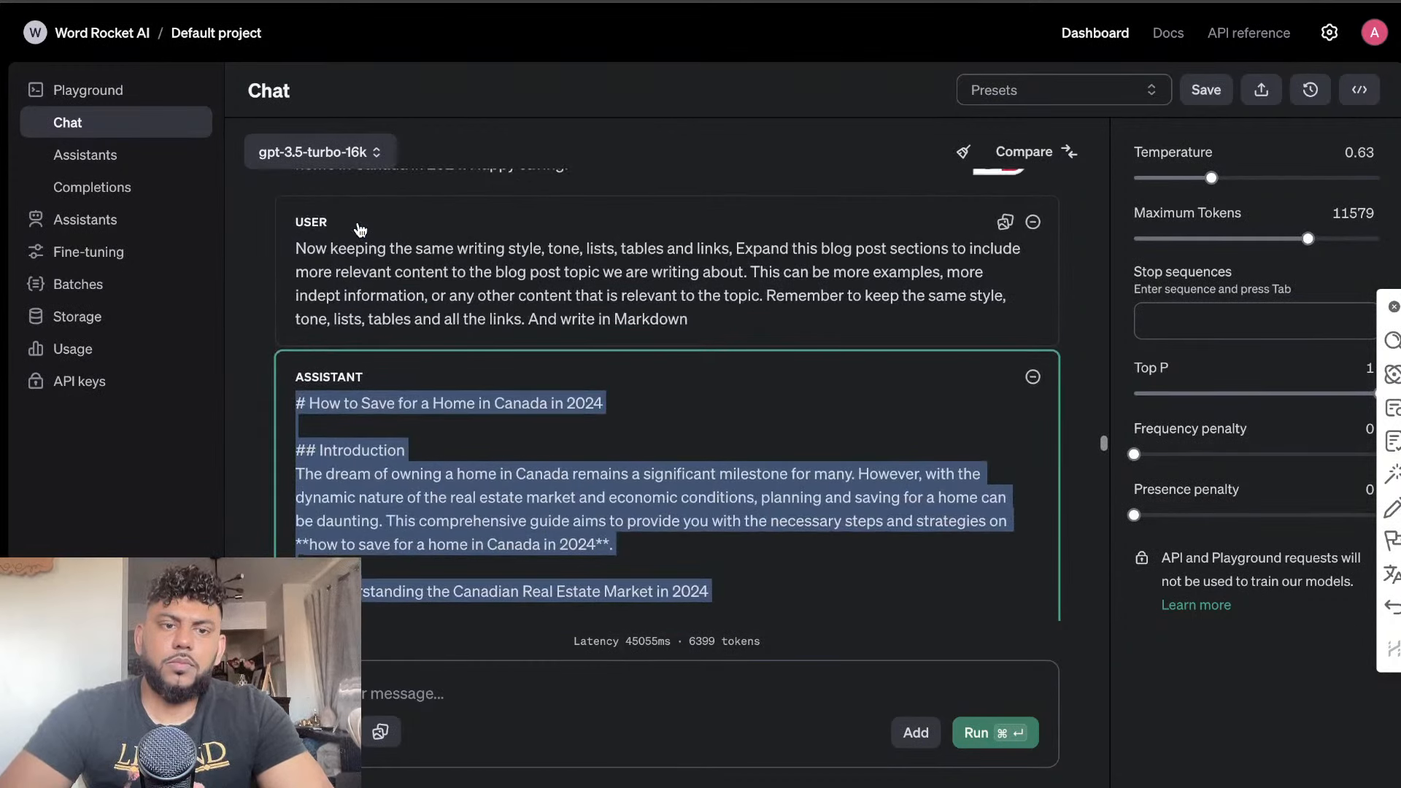
pyautogui.rightClick(399, 525)
pyautogui.click(496, 661)
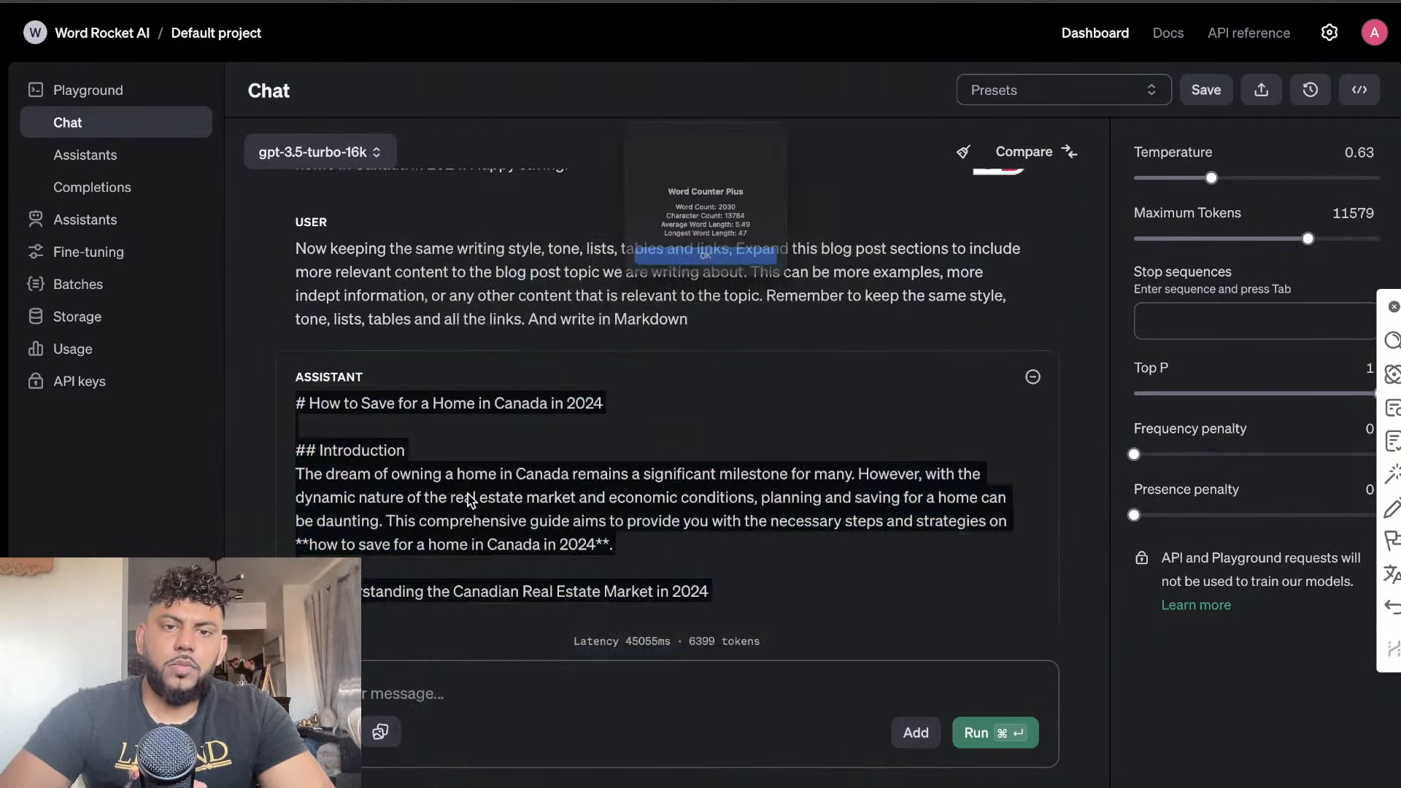
pyautogui.click(659, 291)
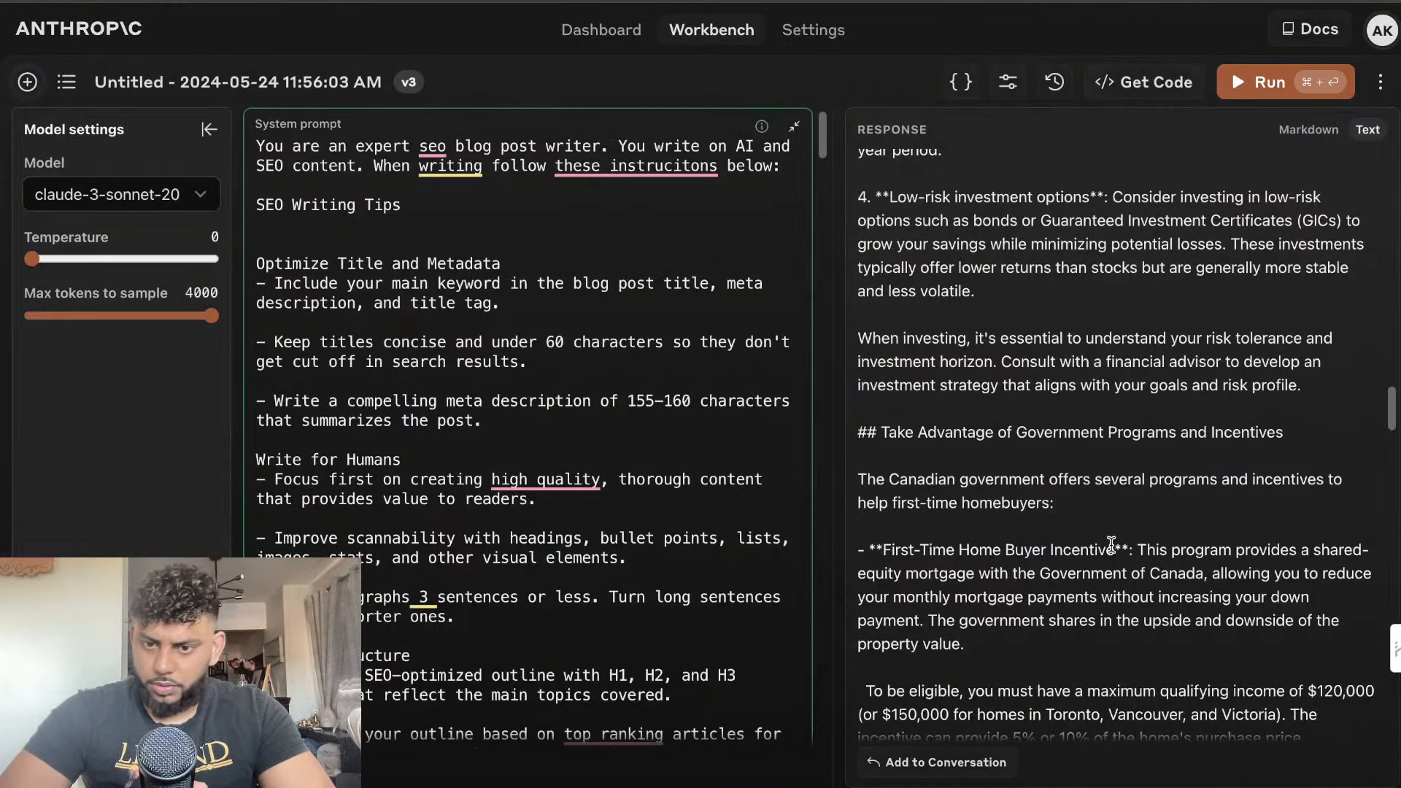
# Switch to Anthropic Workbench and count the words of Claude's whole expanded article with Word Counter Plus
pyautogui.scroll(-10, 1114, 551)
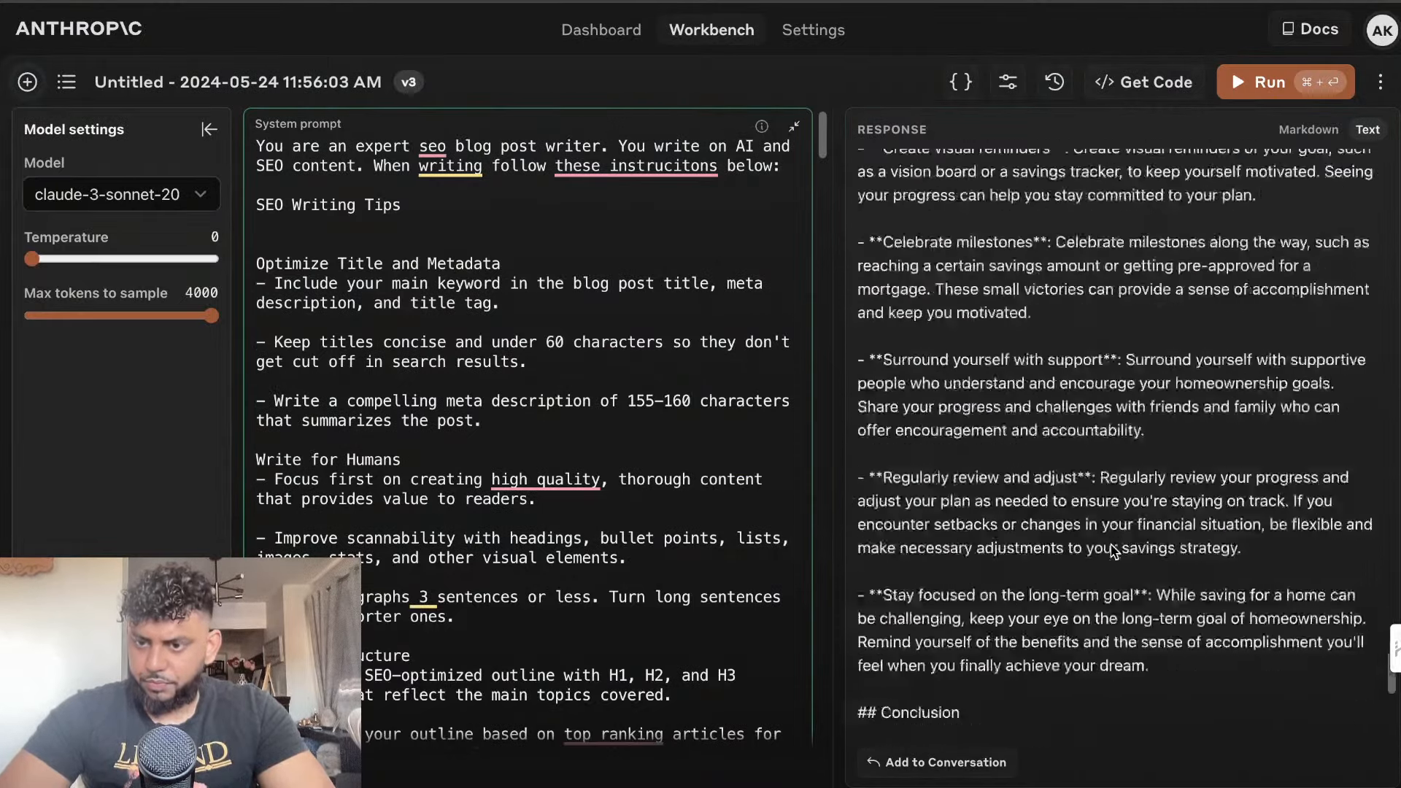
pyautogui.scroll(-4, 1114, 552)
pyautogui.moveTo(1048, 726); pyautogui.dragTo(867, 166)
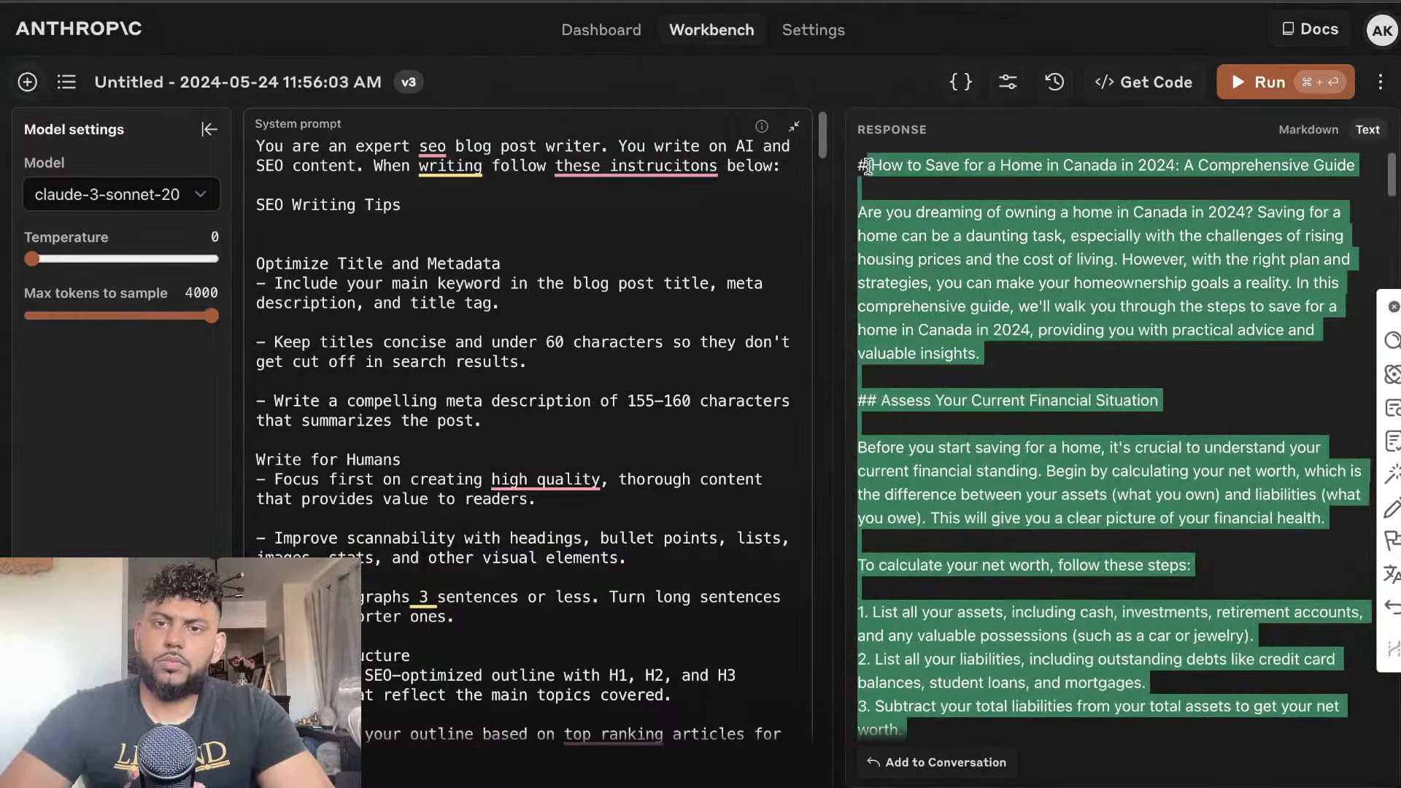
pyautogui.rightClick(883, 226)
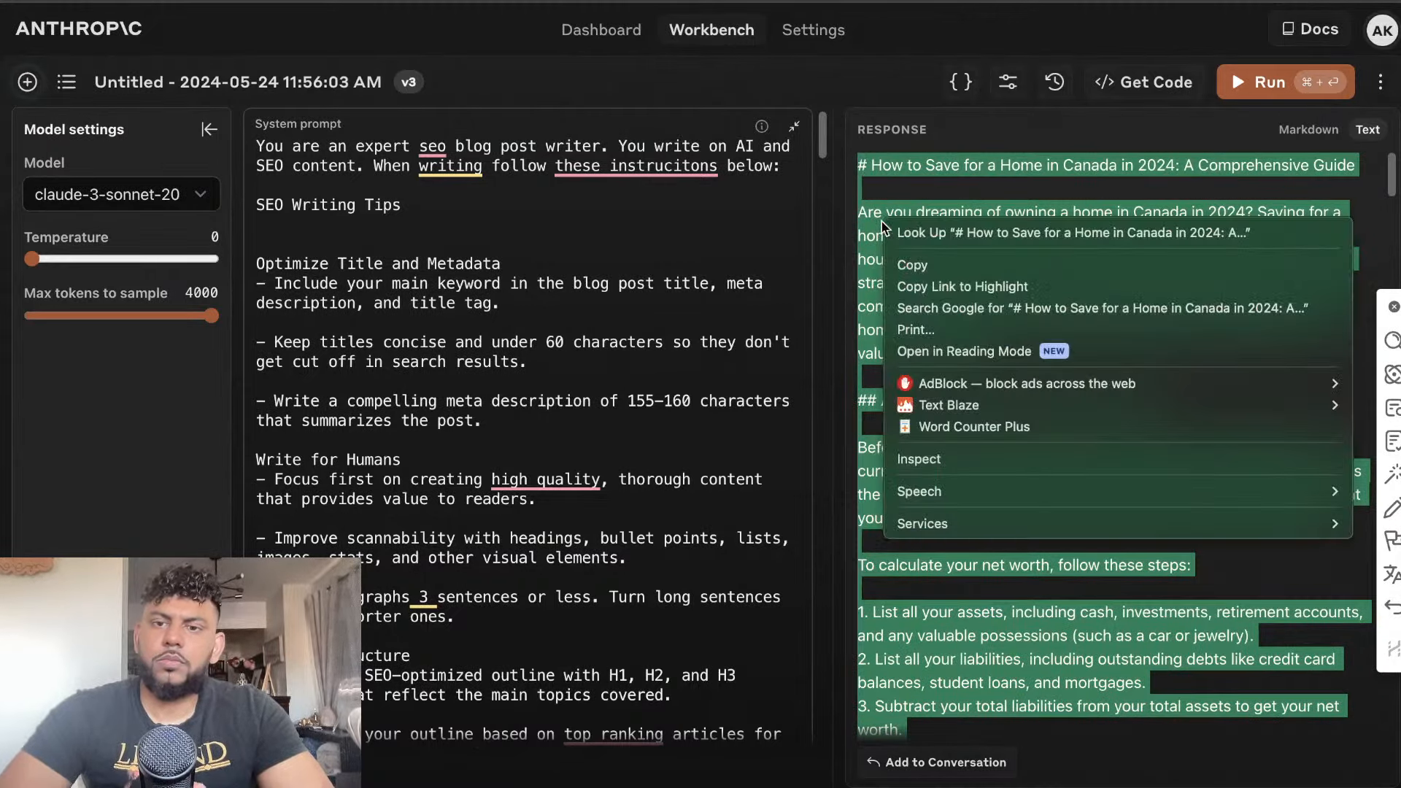
pyautogui.click(978, 423)
pyautogui.click(803, 297)
# Copy Claude's expanded article and open the Free Markdown to HTML Converter website
pyautogui.rightClick(962, 278)
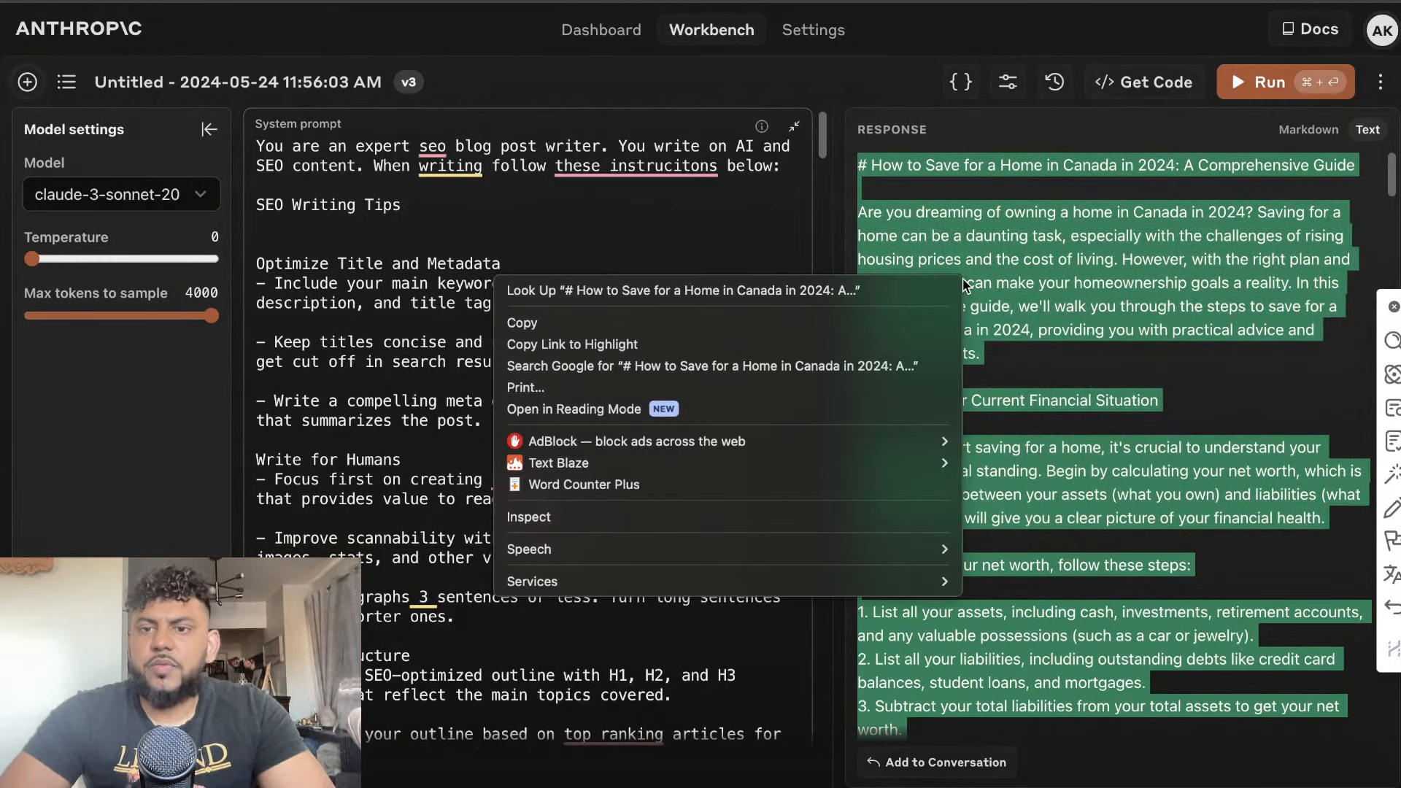
pyautogui.click(831, 328)
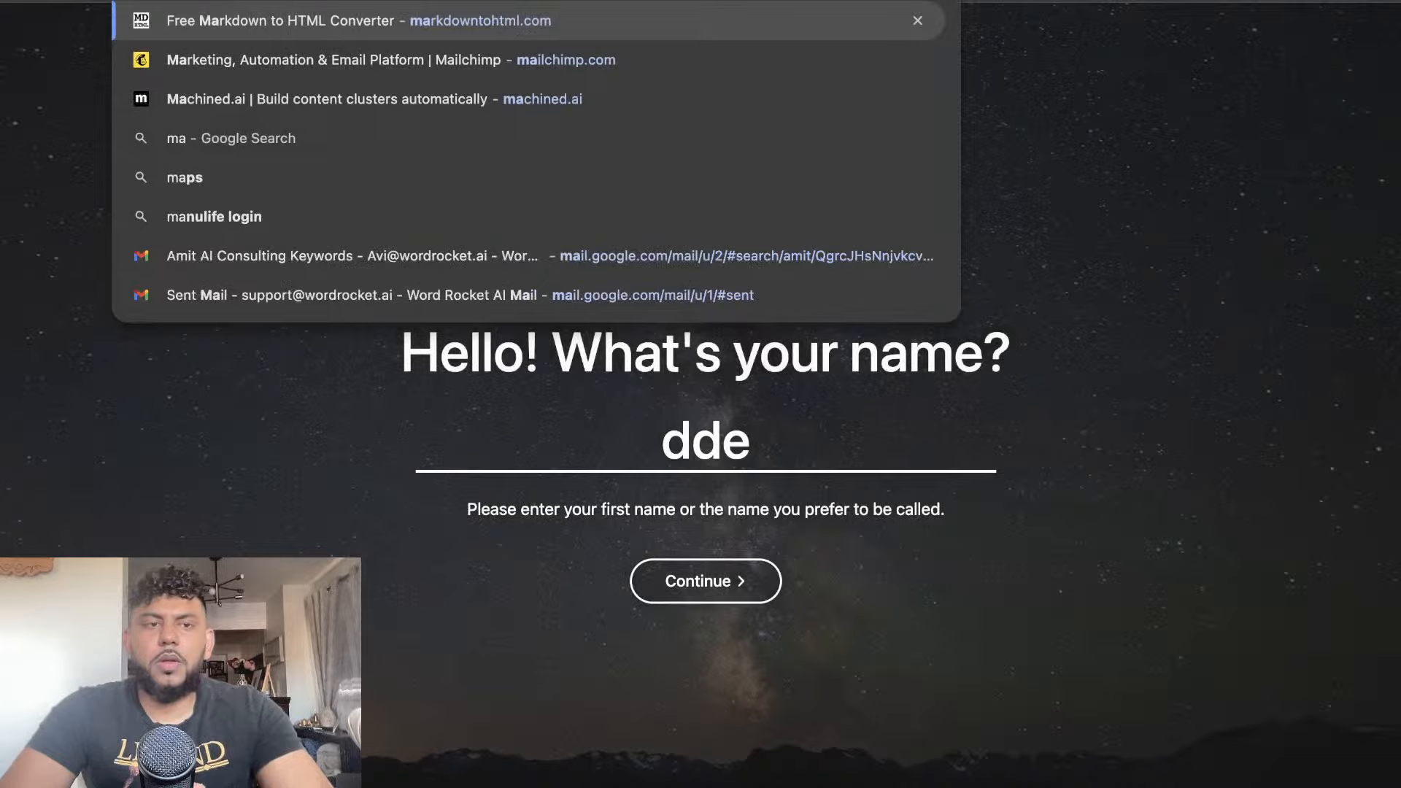
pyautogui.press('Return')
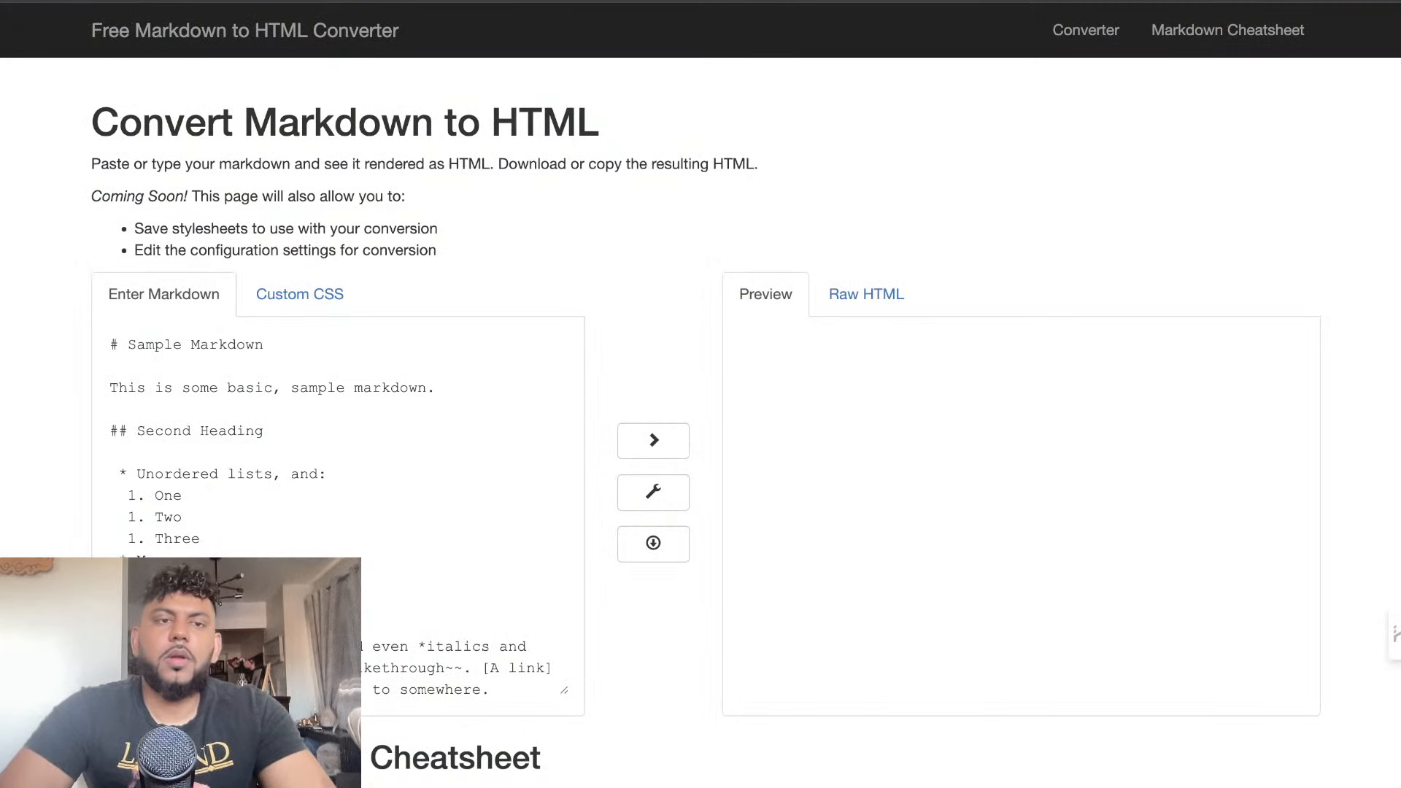
# Replace all of the converter's sample Markdown with Claude's copied article
pyautogui.scroll(-5, 290, 526)
pyautogui.moveTo(278, 656); pyautogui.dragTo(108, 282)
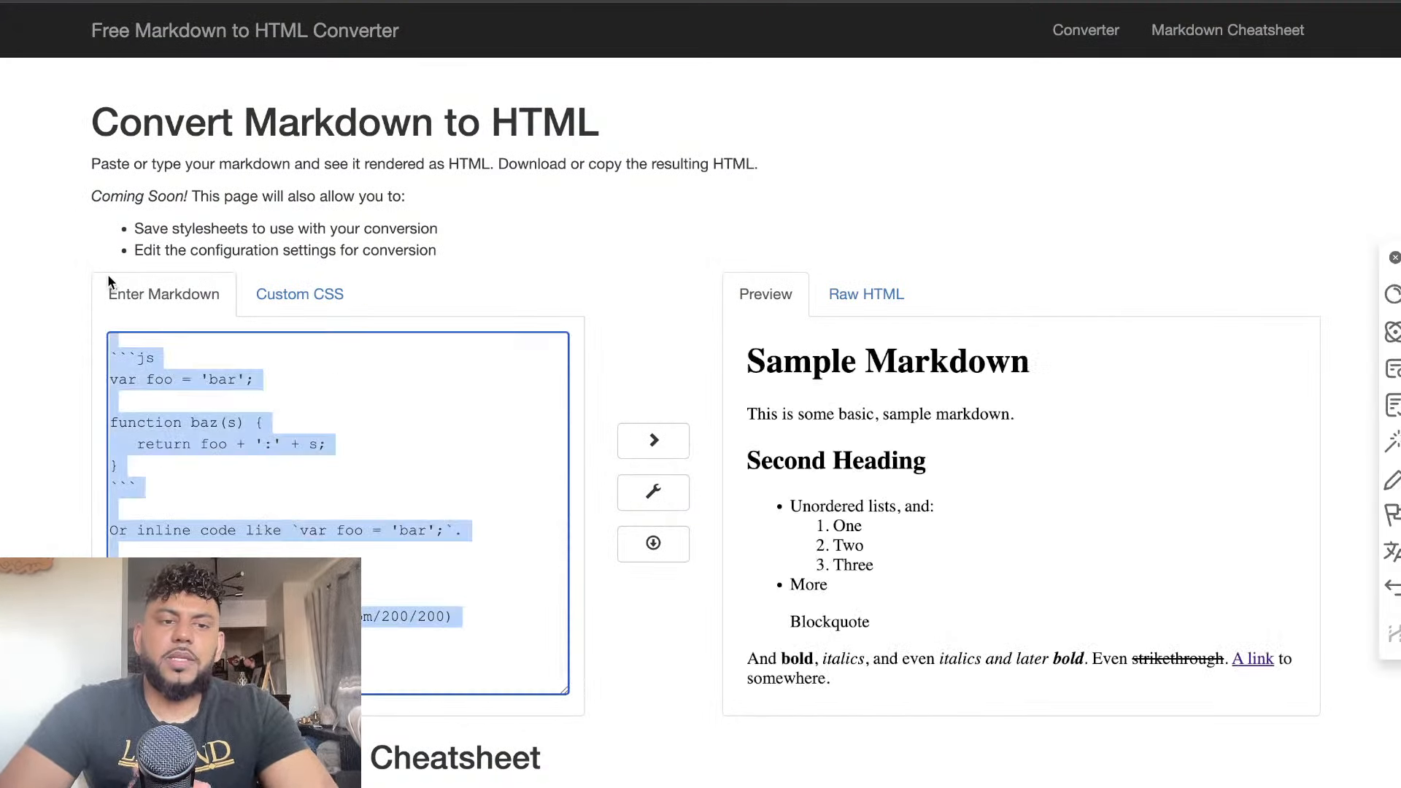
pyautogui.click(292, 409)
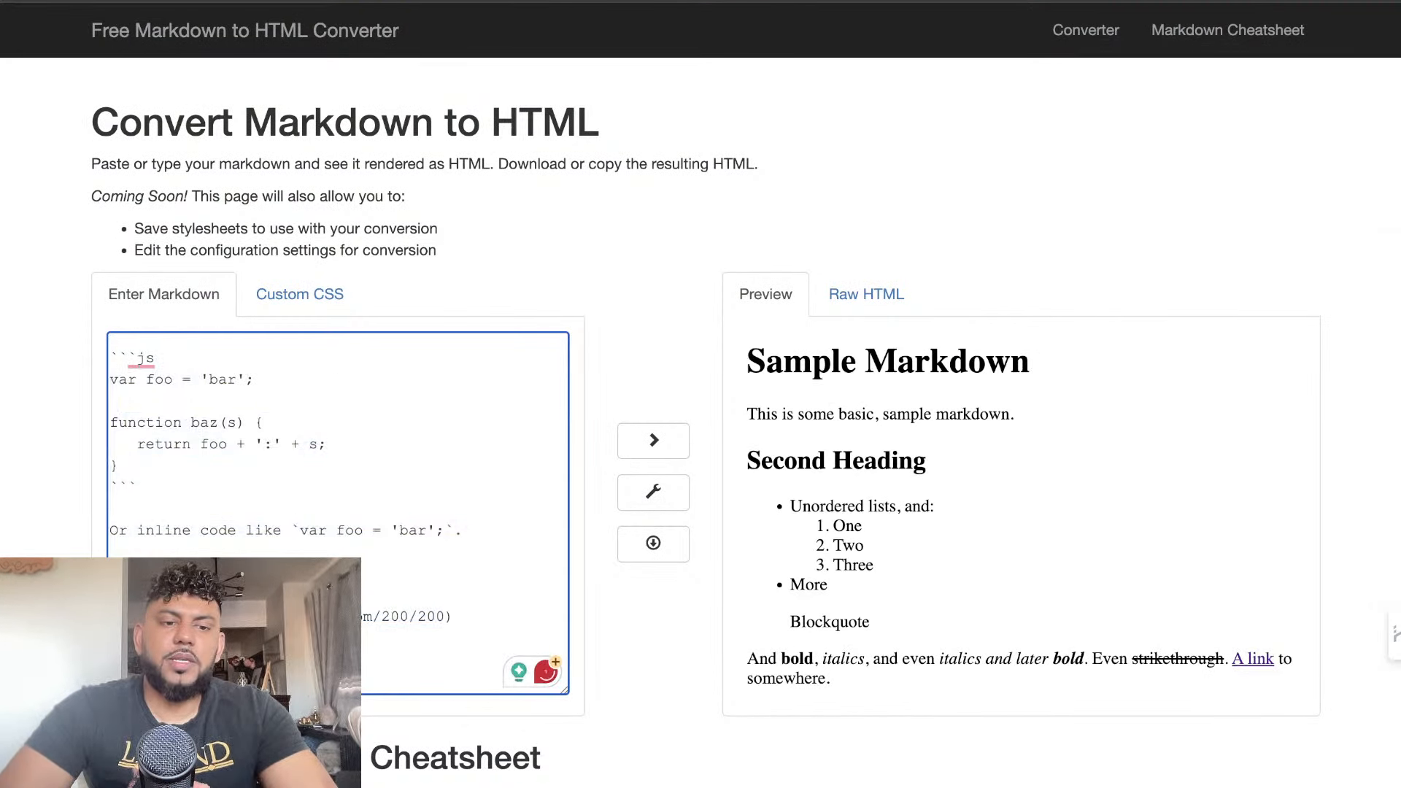
pyautogui.moveTo(336, 660); pyautogui.dragTo(165, 259)
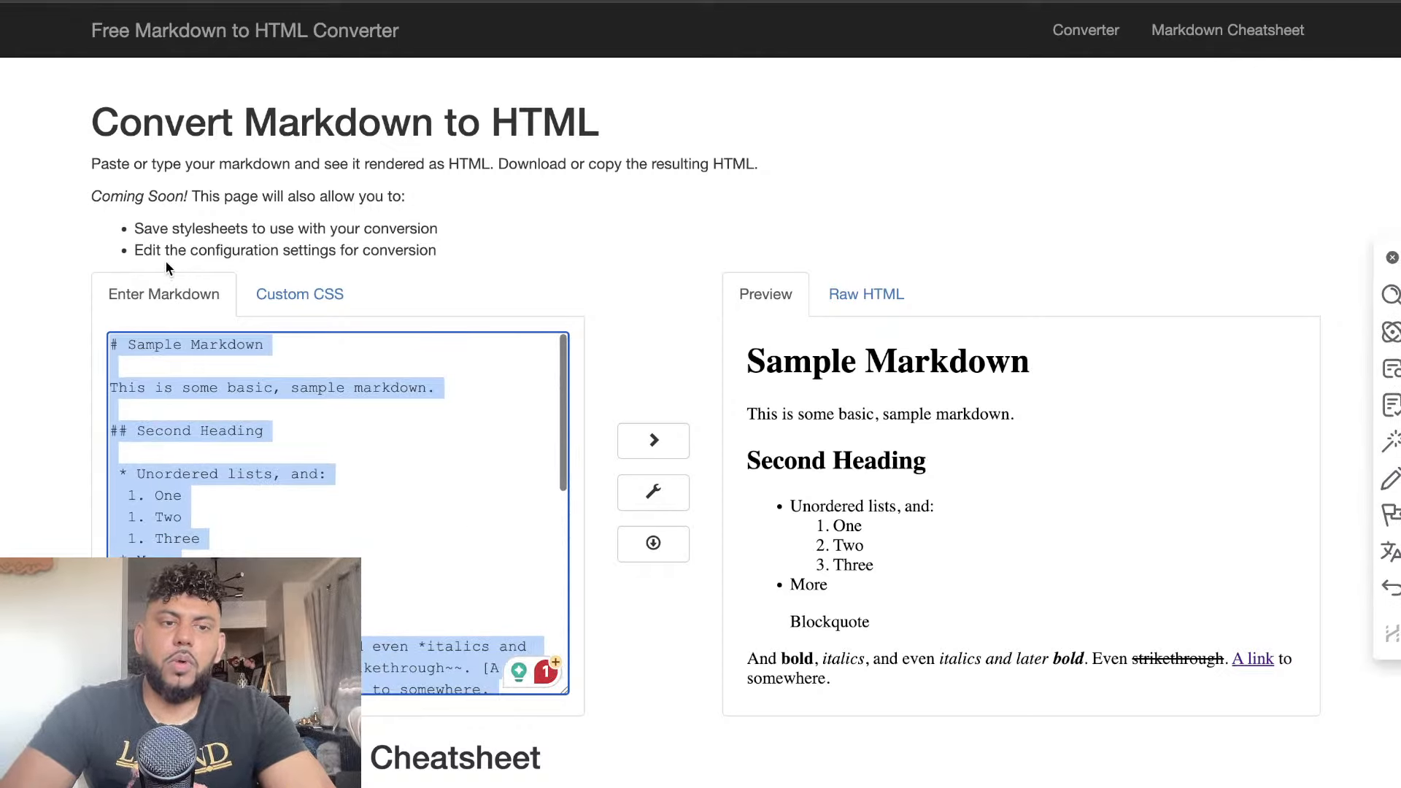
pyautogui.press('BackSpace')
pyautogui.press('super+v')
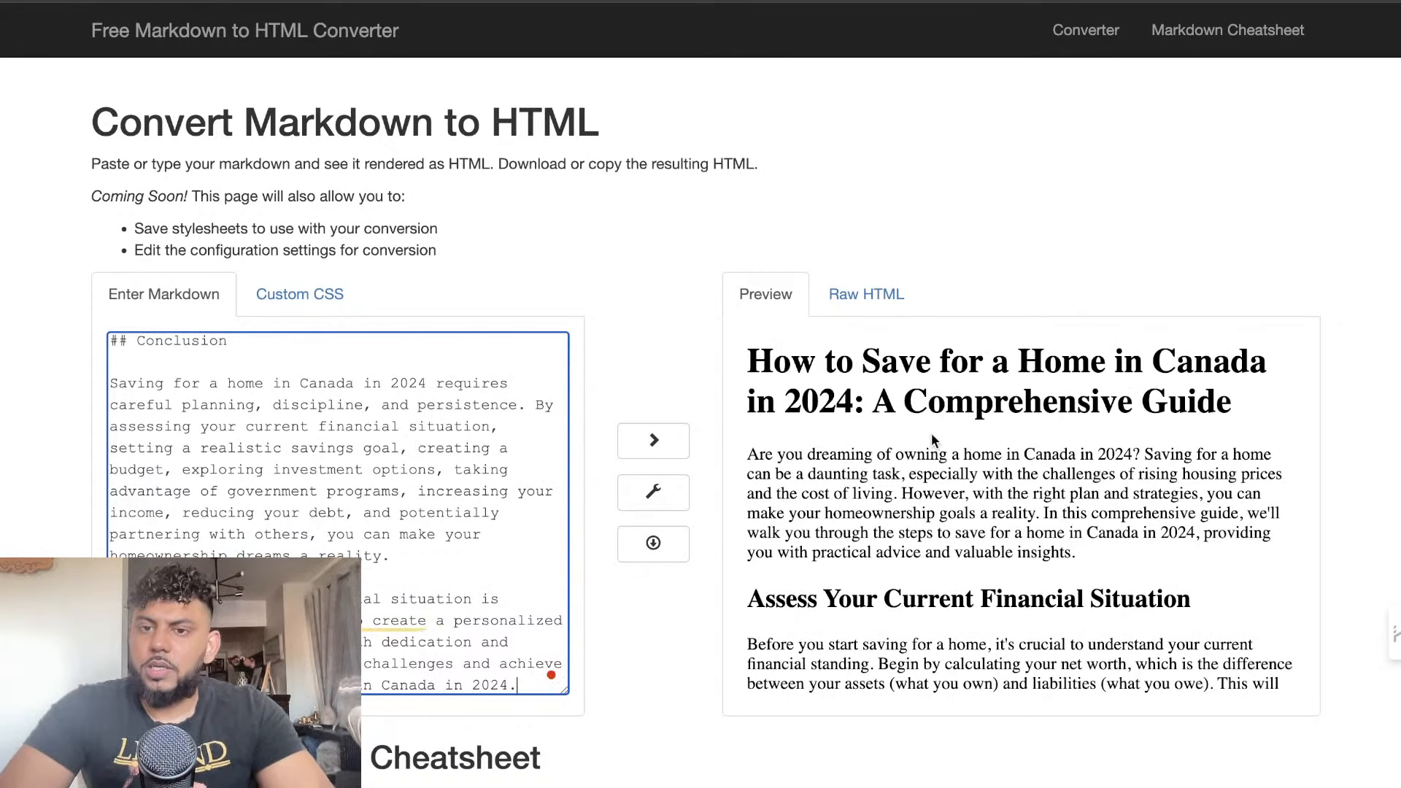
# Review the converted article in the HTML preview, checking its headings, budget tables, lists and cost examples
pyautogui.scroll(-1, 981, 494)
pyautogui.scroll(-1, 981, 494)
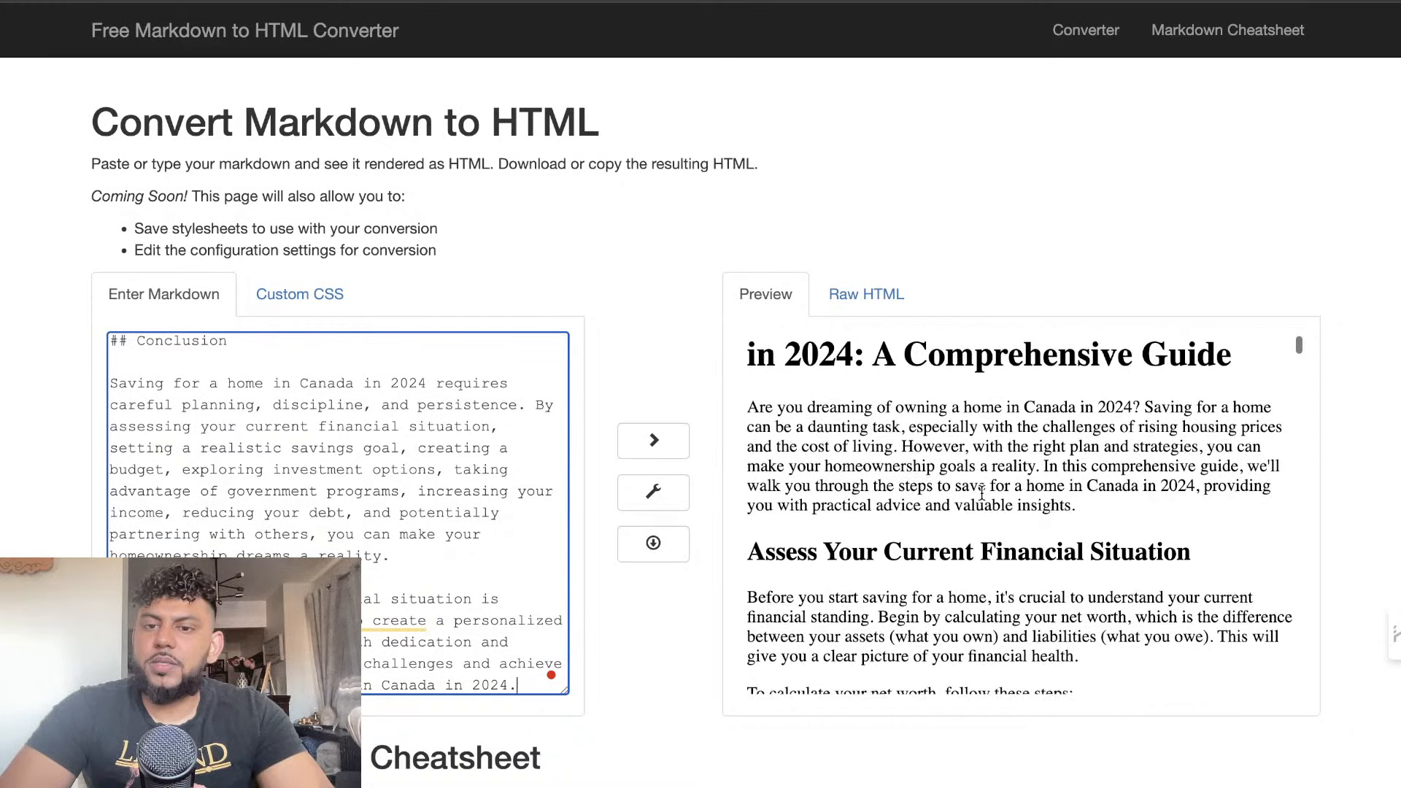
pyautogui.scroll(-1, 981, 494)
pyautogui.scroll(-4, 1013, 502)
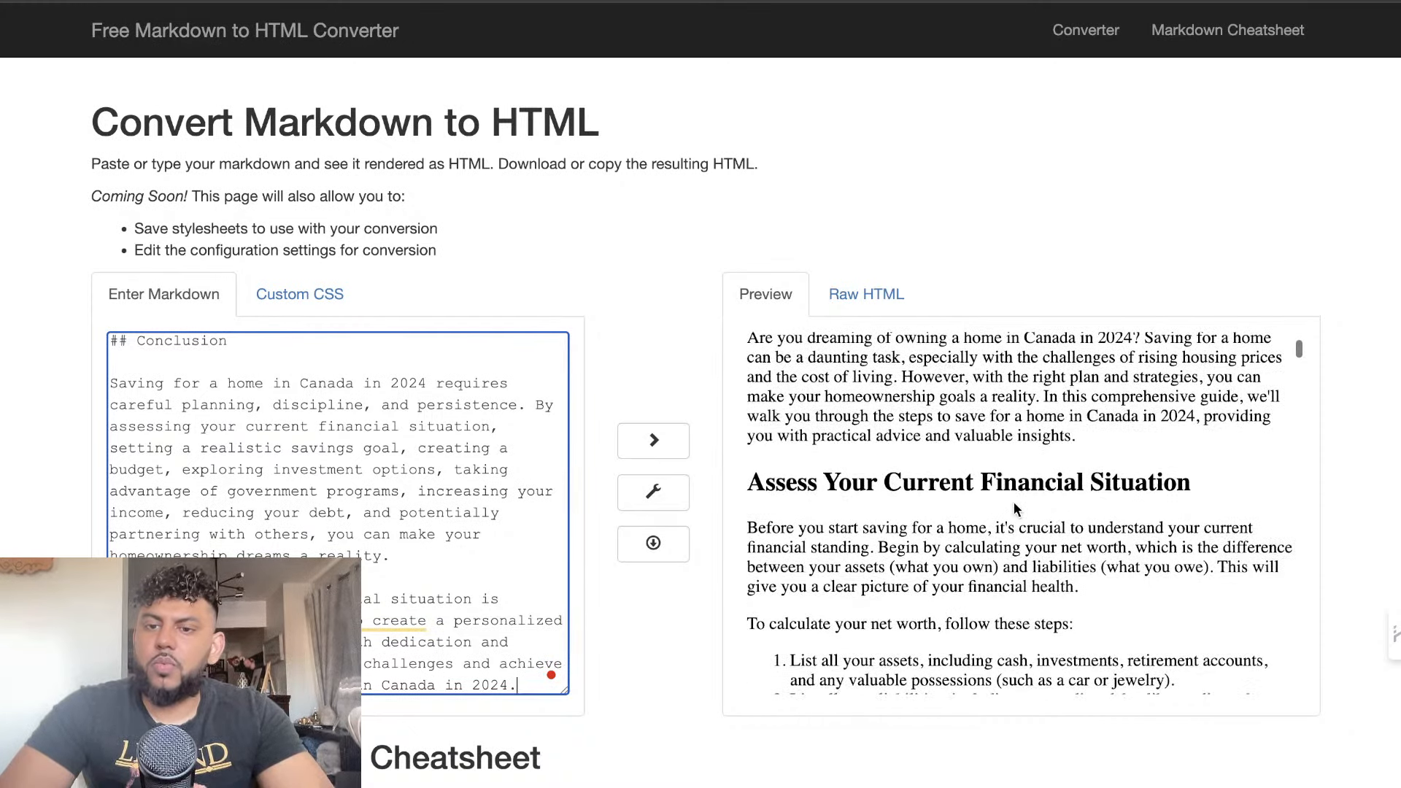
pyautogui.scroll(-10, 1014, 502)
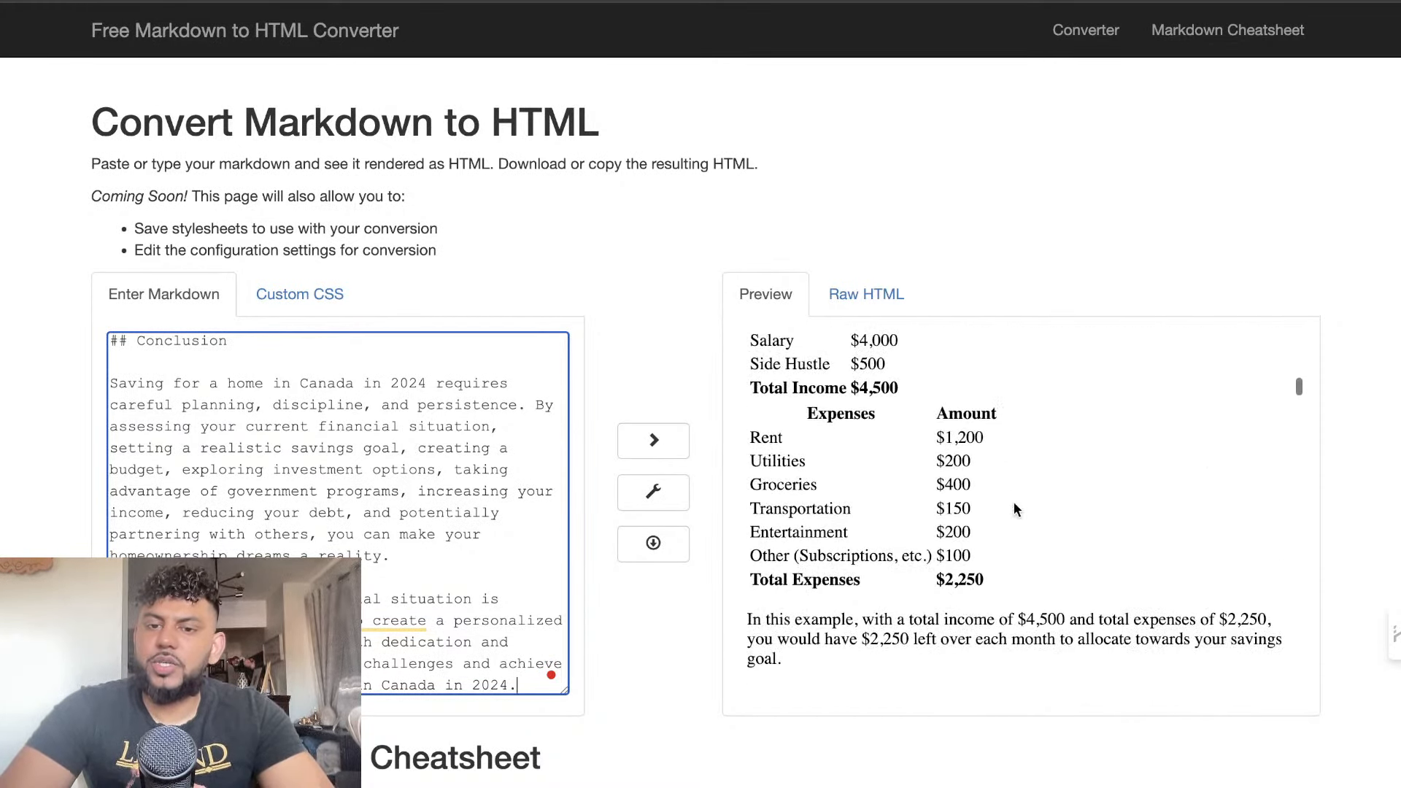
pyautogui.scroll(-2, 1013, 504)
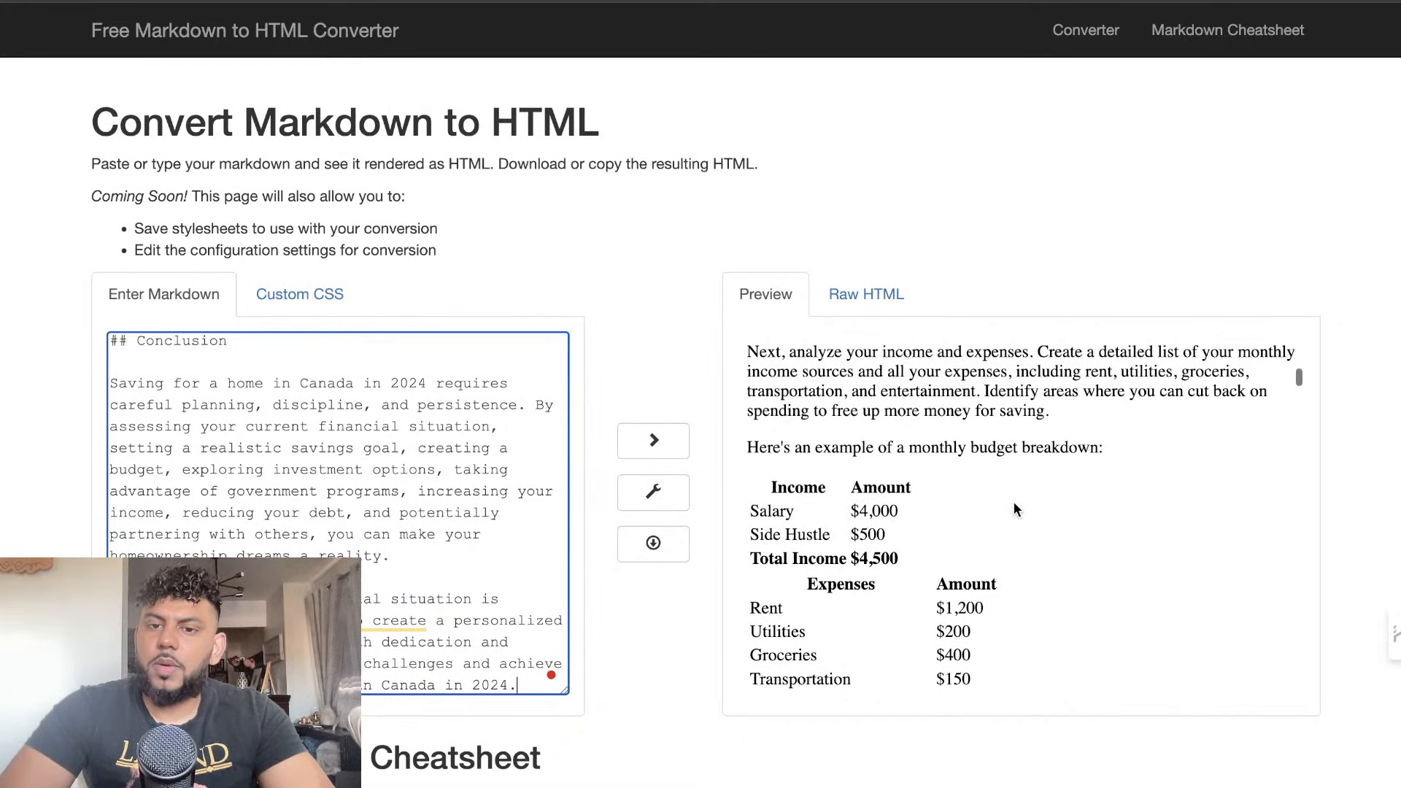
pyautogui.scroll(-14, 1046, 472)
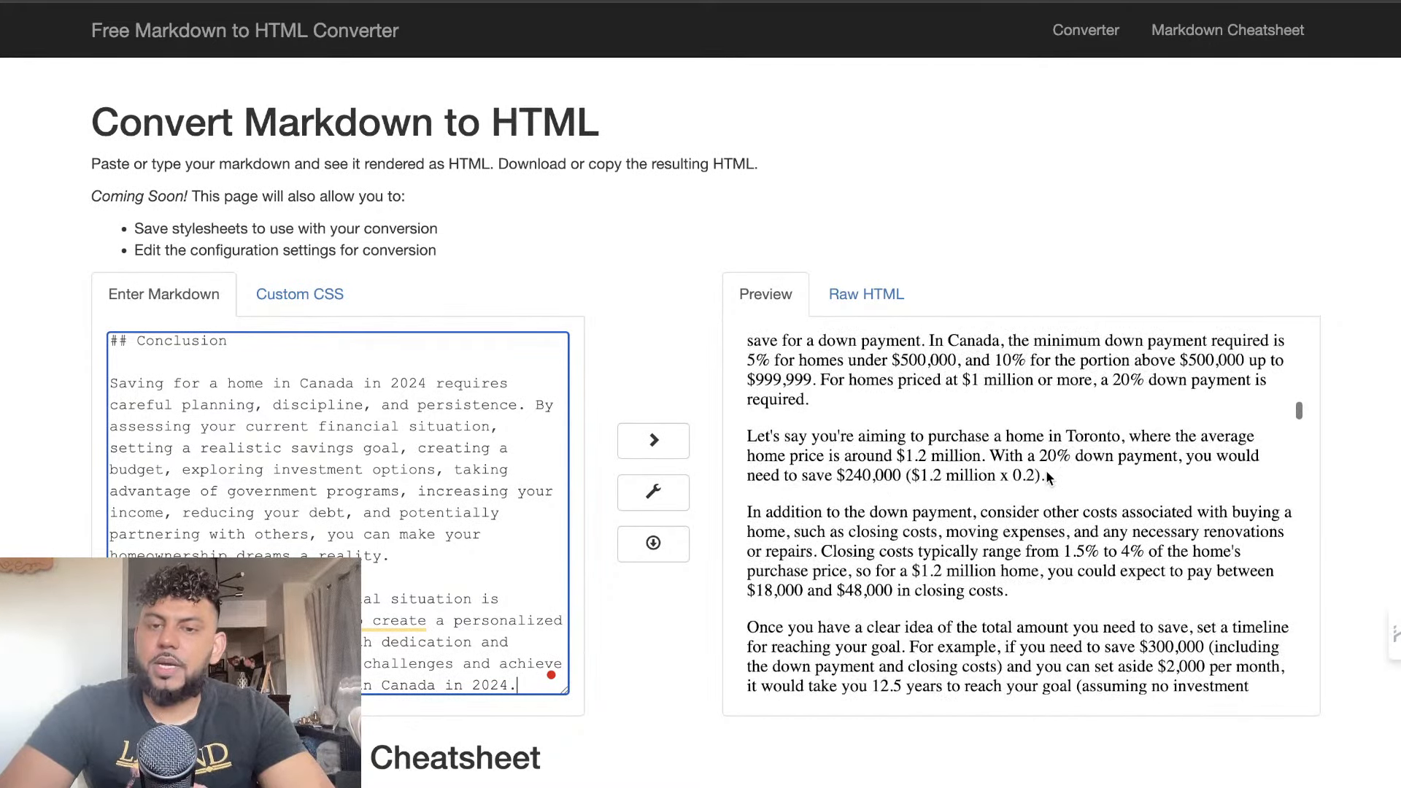
pyautogui.scroll(3, 1046, 472)
pyautogui.scroll(-15, 1046, 472)
pyautogui.scroll(-20, 1046, 472)
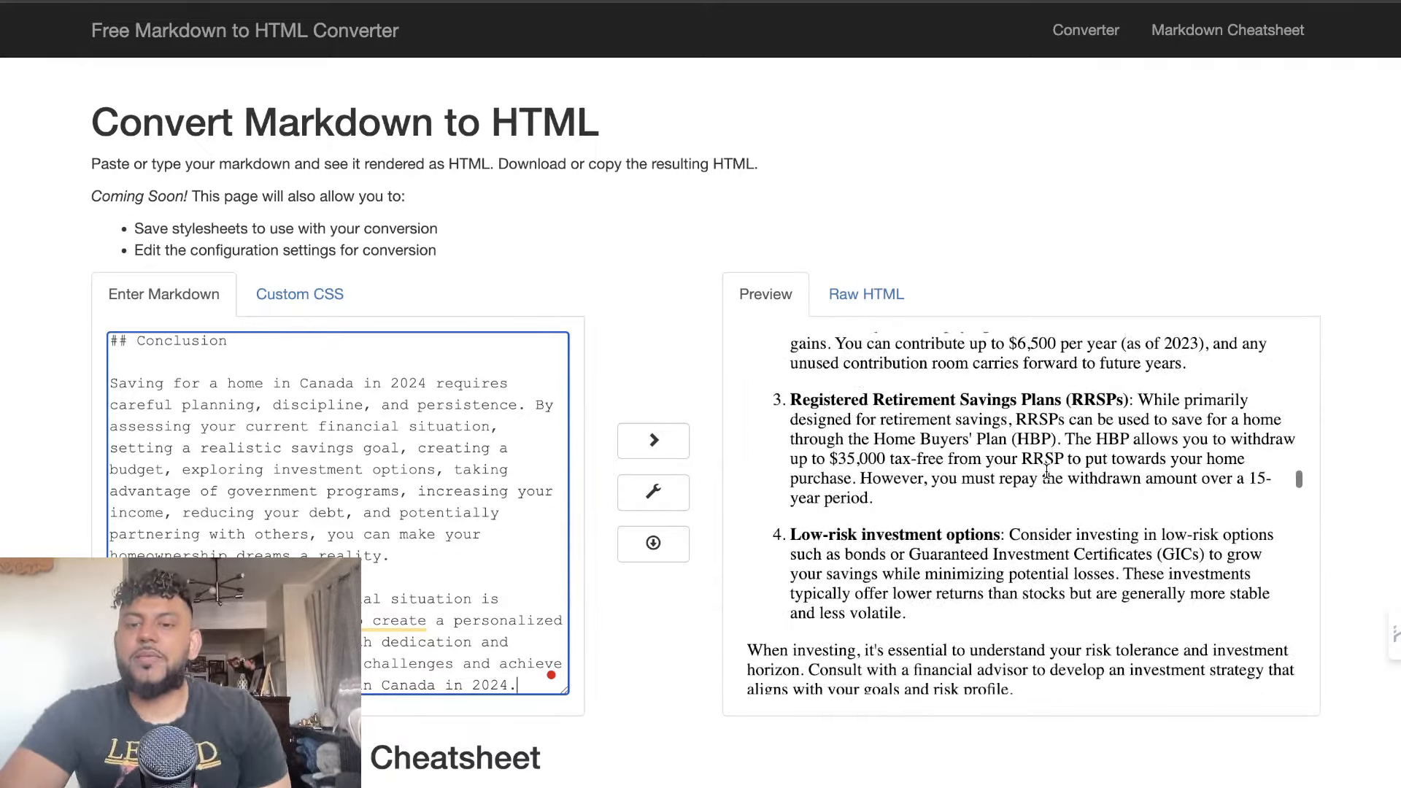
pyautogui.scroll(2, 1046, 471)
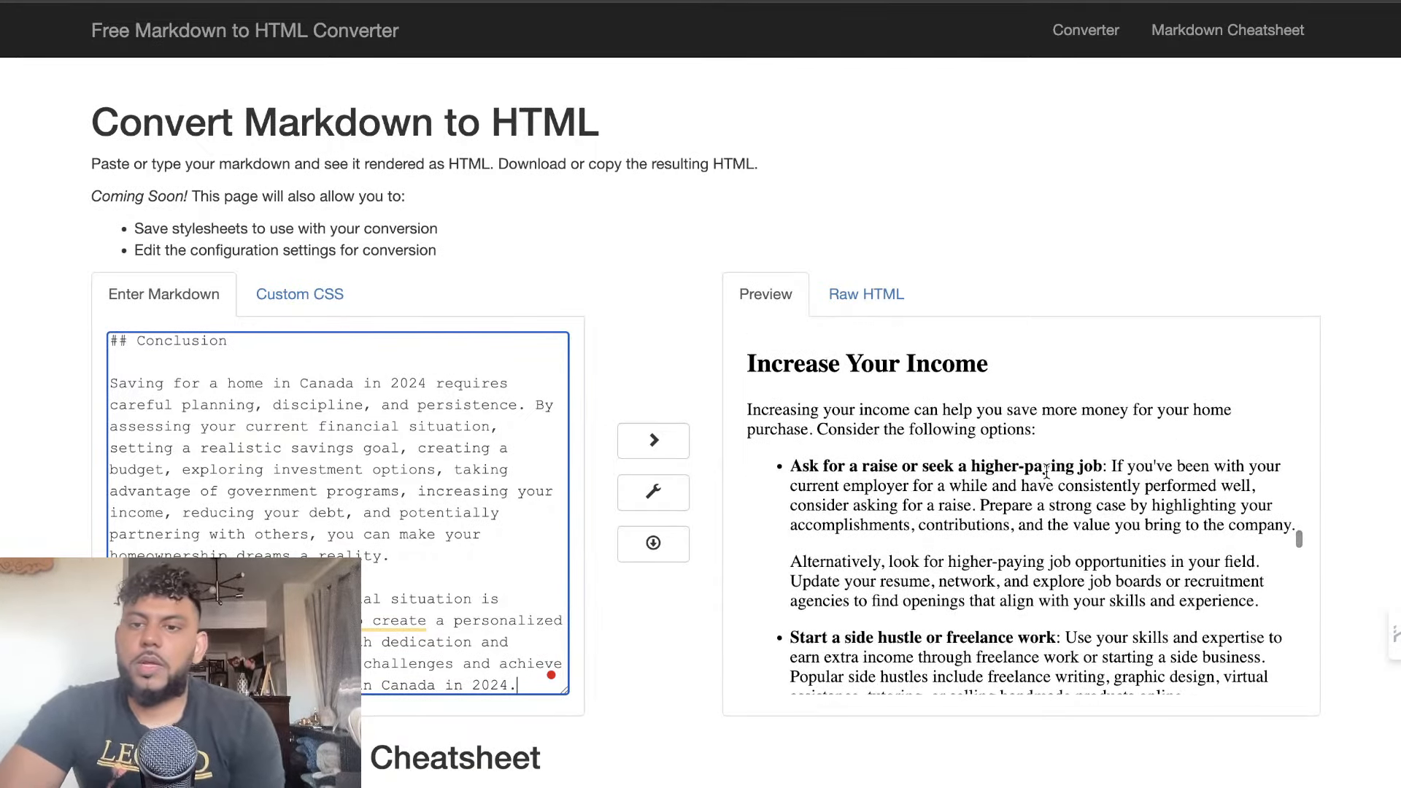
pyautogui.scroll(-15, 1046, 472)
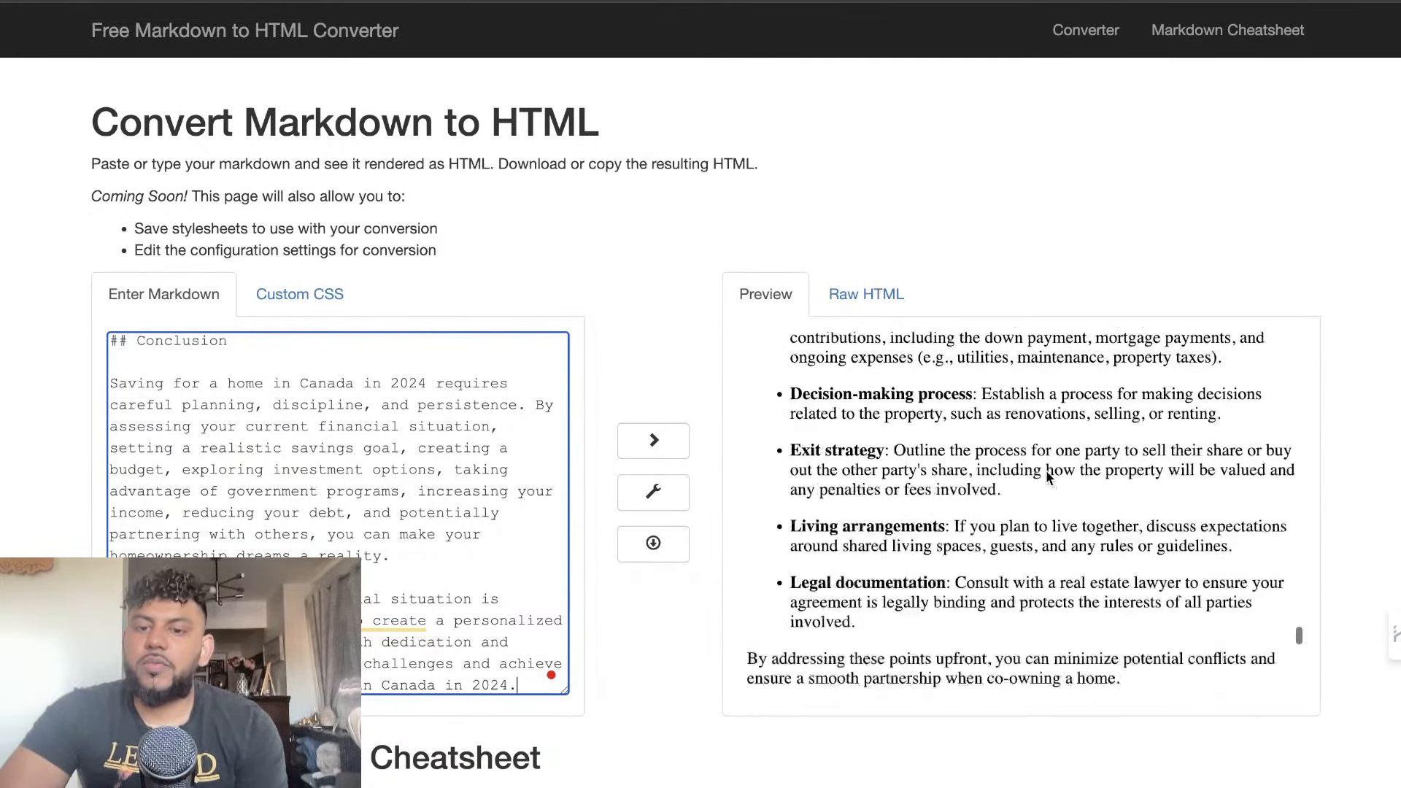
# Check the converted Claude article through to its Conclusion and duplicate the converter's browser tab
pyautogui.scroll(-8, 1047, 474)
pyautogui.scroll(3, 1046, 472)
pyautogui.scroll(-12, 1045, 470)
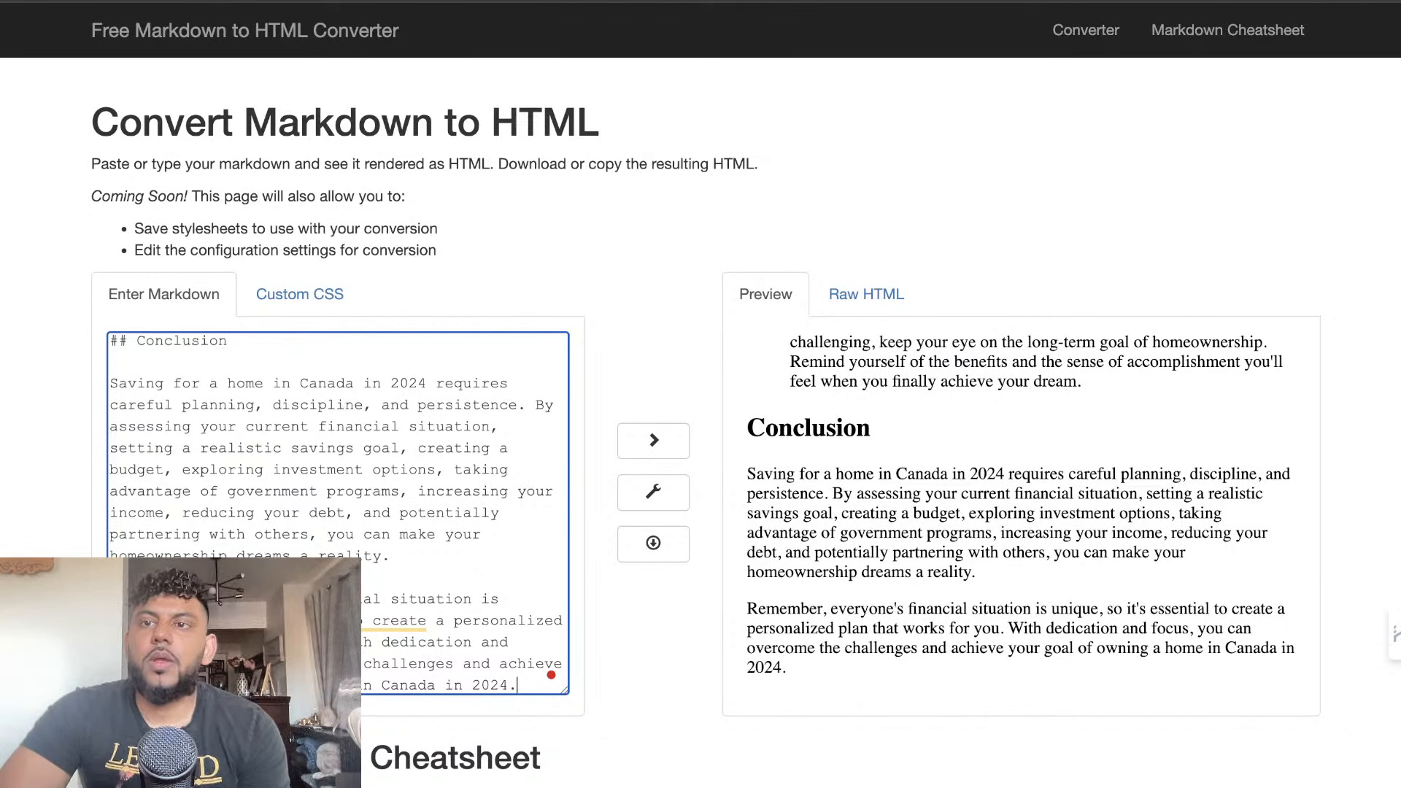
pyautogui.rightClick(1200, 3)
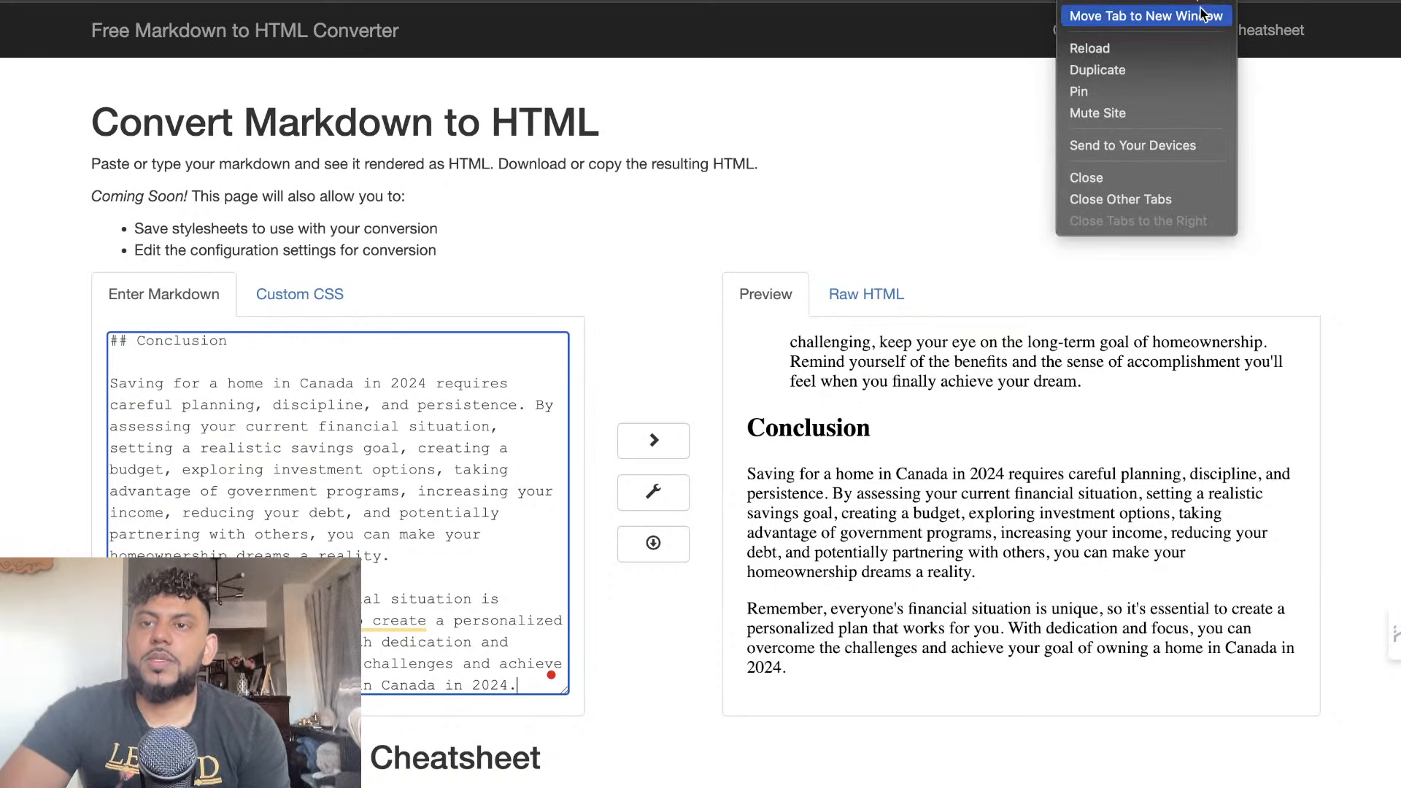
pyautogui.click(1187, 70)
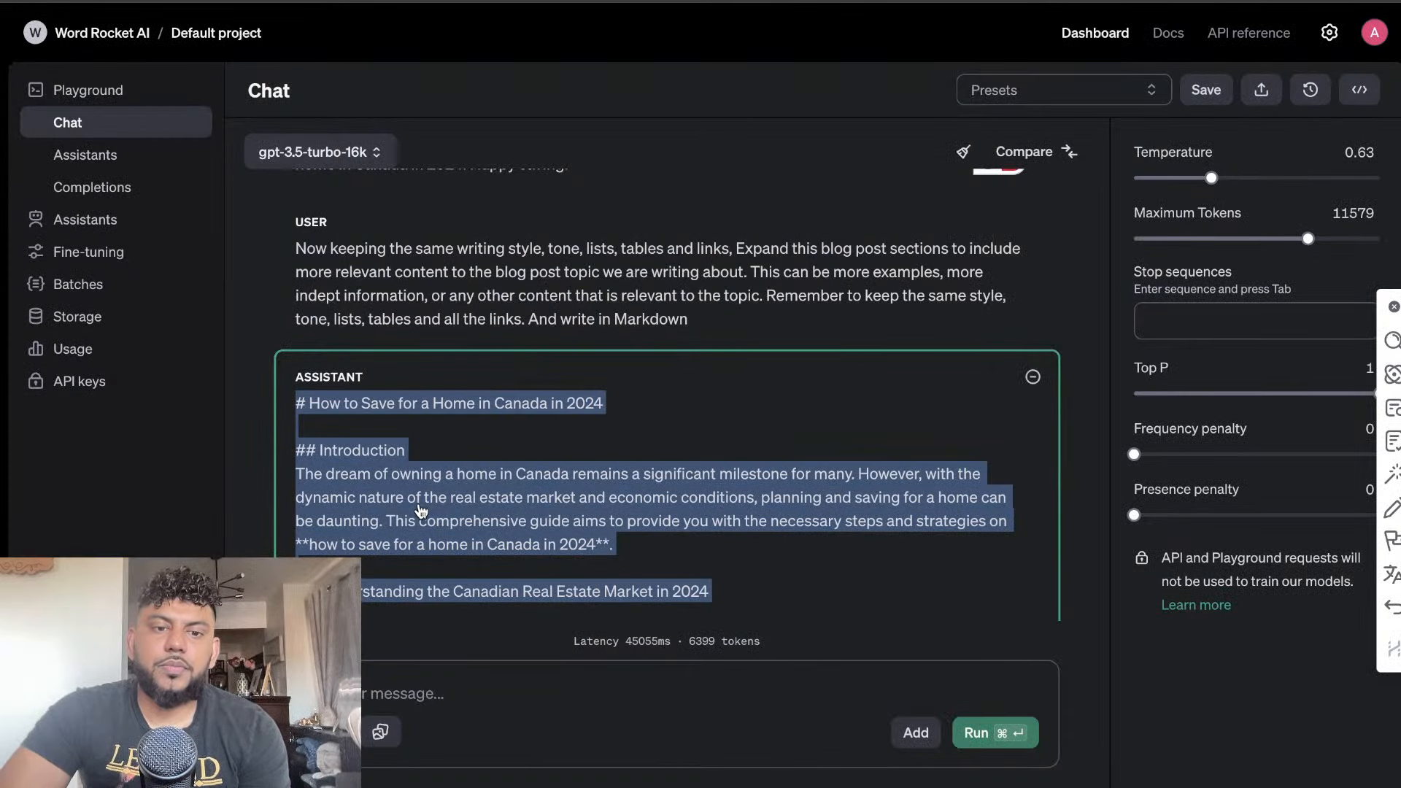
# Copy GPT's expanded article from OpenAI Playground and replace all the Markdown in the duplicated converter with it
pyautogui.rightClick(421, 510)
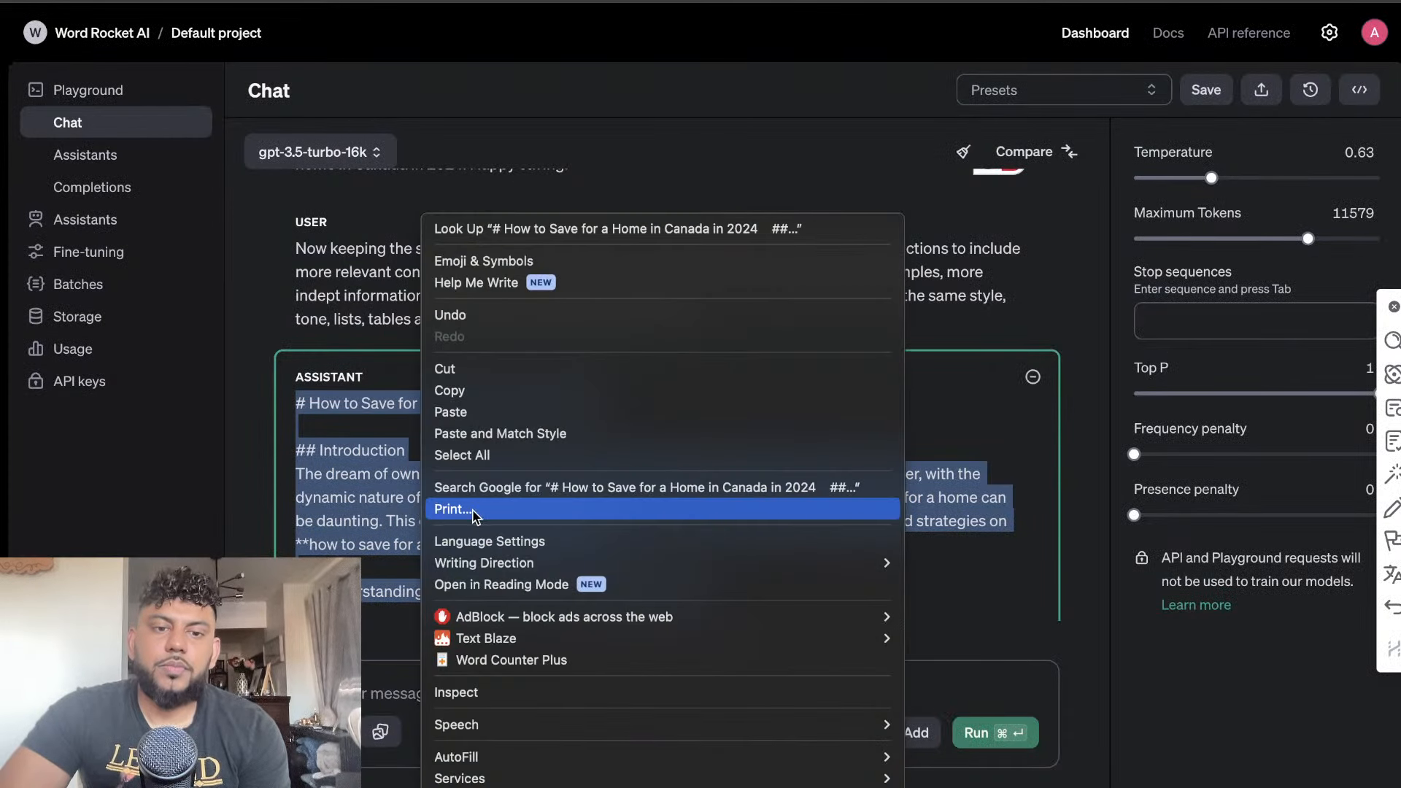
pyautogui.click(485, 390)
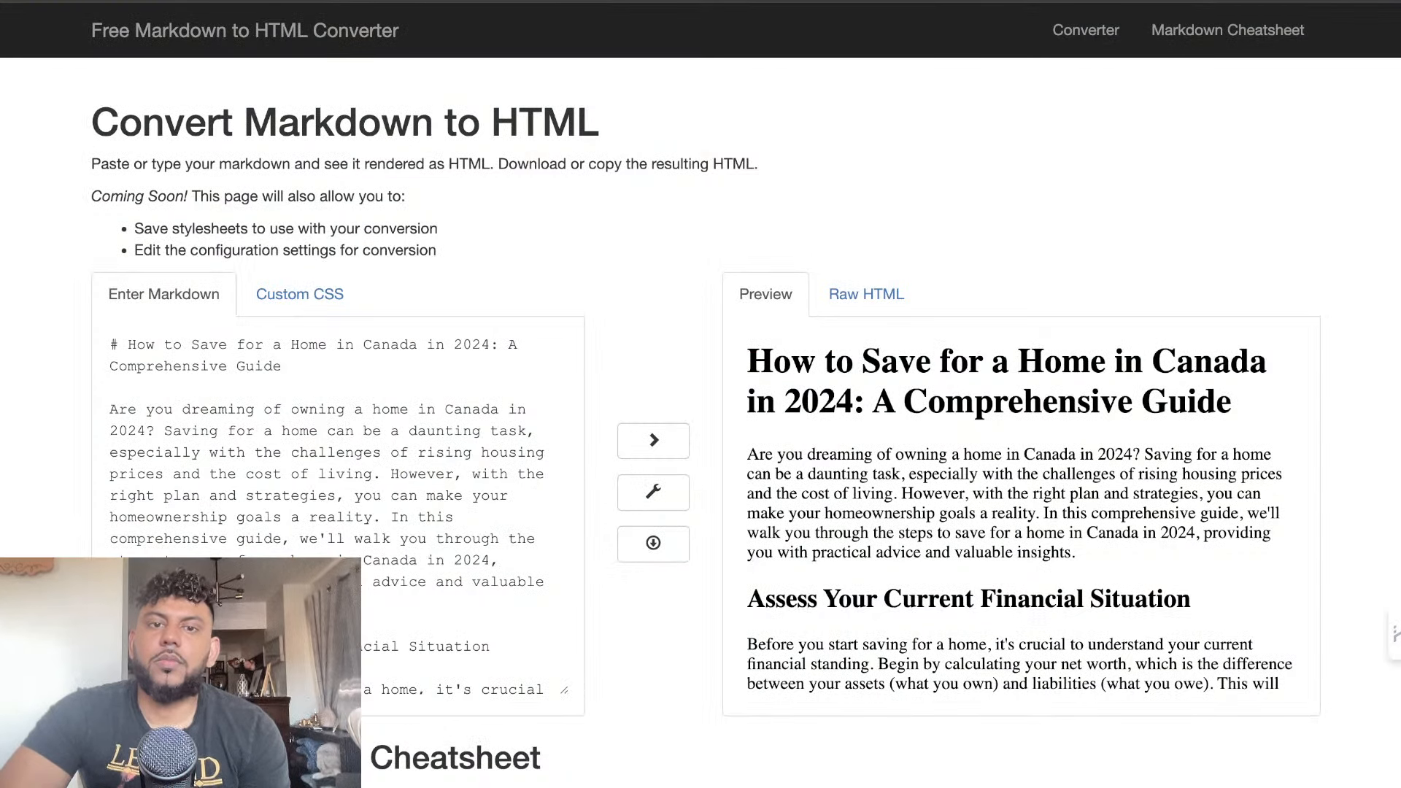
pyautogui.scroll(-15, 387, 412)
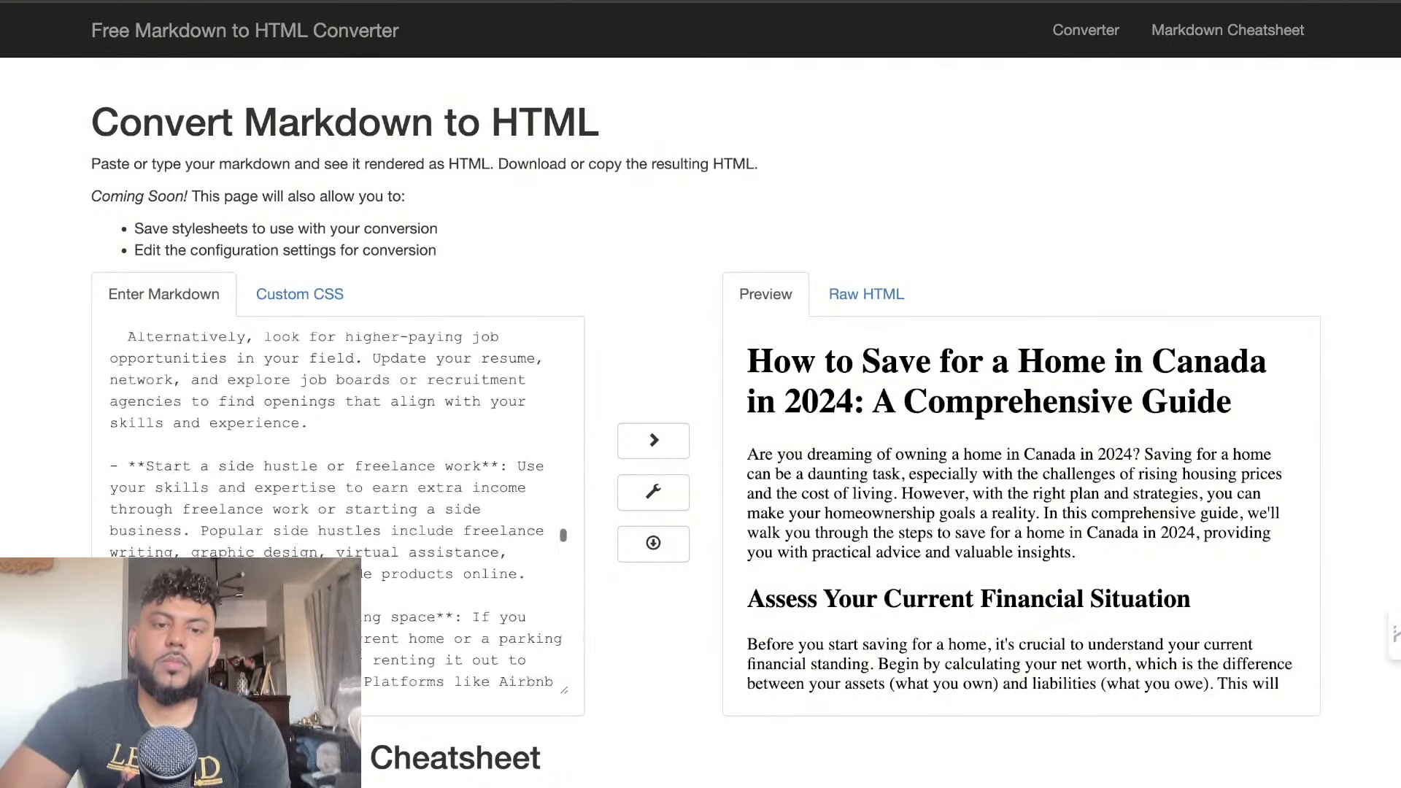
pyautogui.scroll(-10, 405, 629)
pyautogui.moveTo(394, 677); pyautogui.dragTo(114, 192)
pyautogui.press('BackSpace')
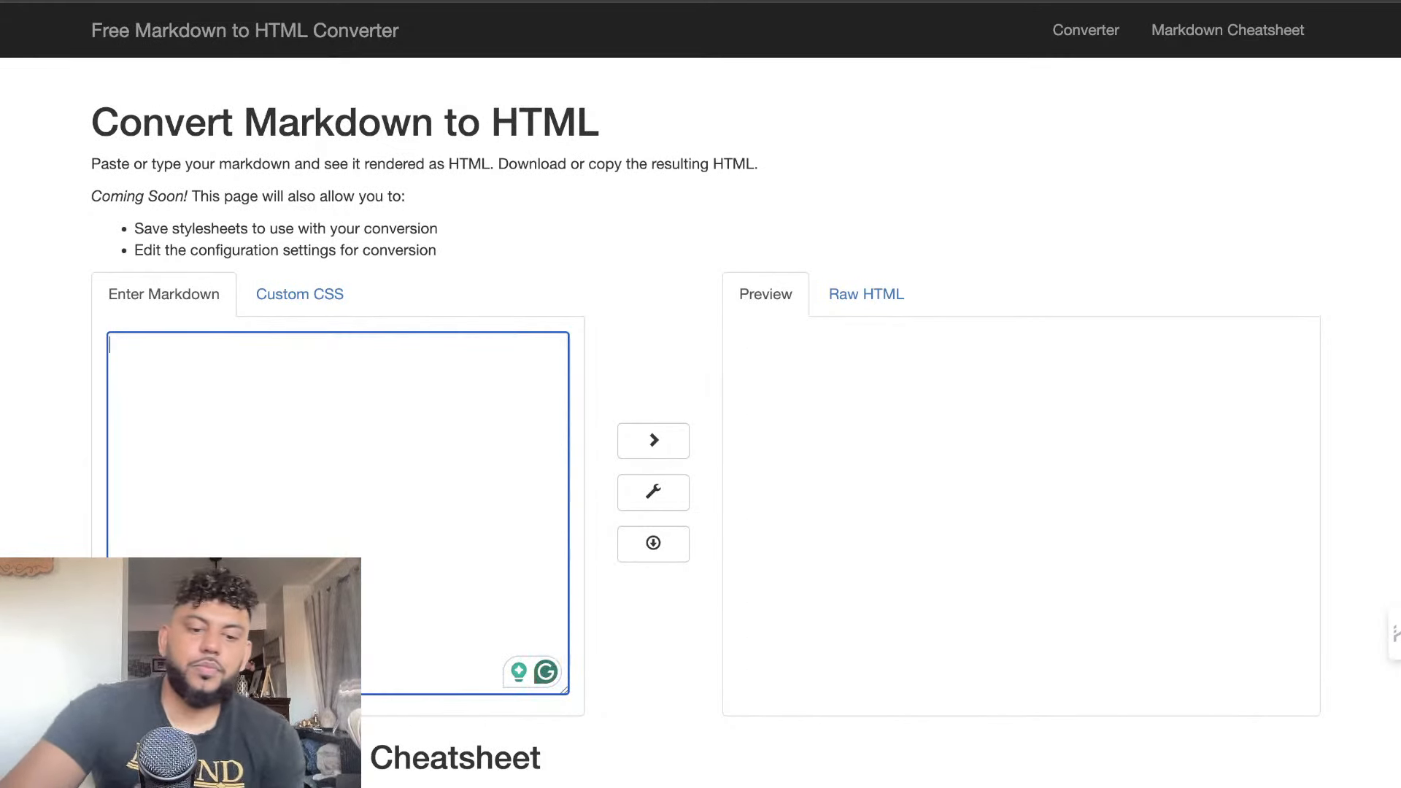
pyautogui.press('super+v')
# Review GPT's converted article in the HTML preview, checking its headings, home price table, section content and internal and external links
pyautogui.scroll(-5, 924, 477)
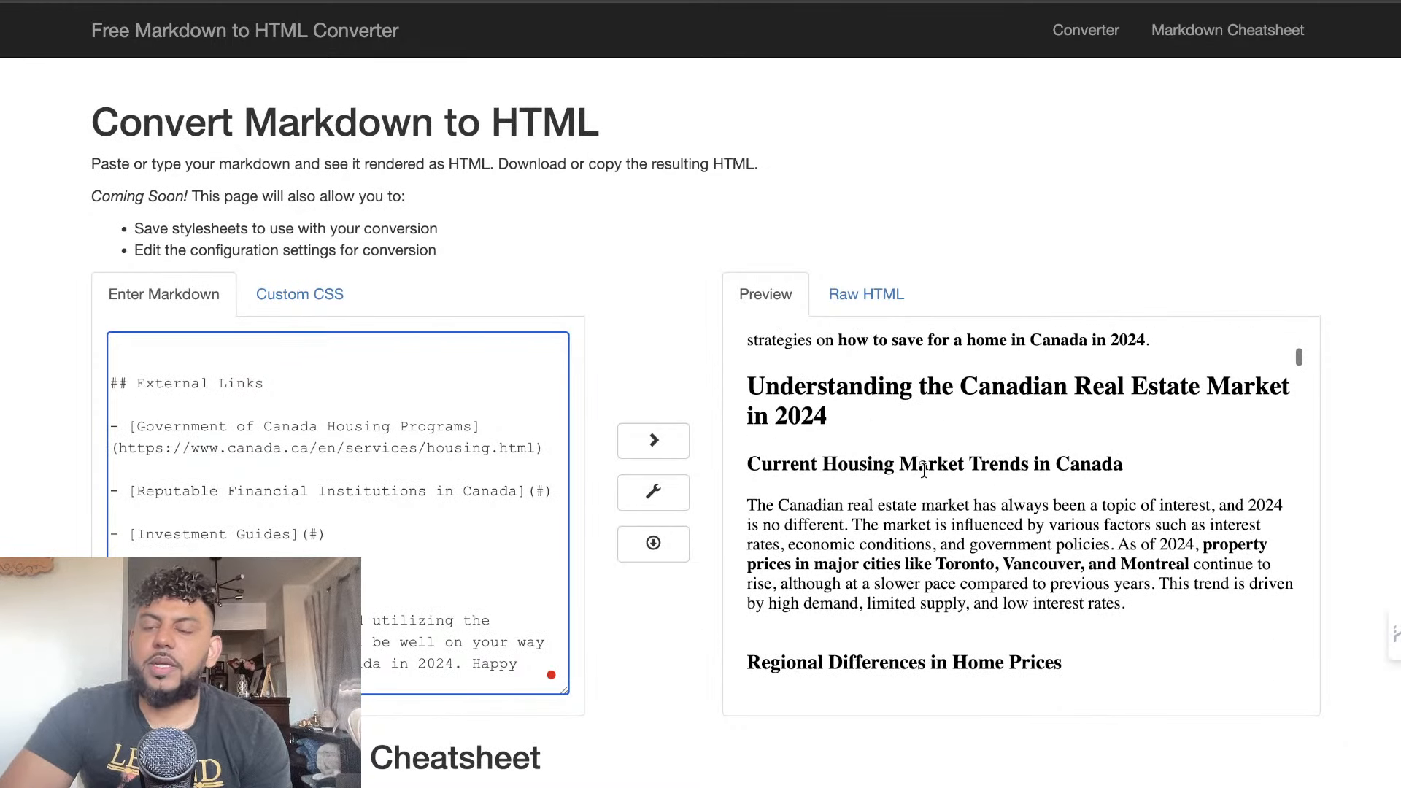
pyautogui.scroll(-7, 924, 471)
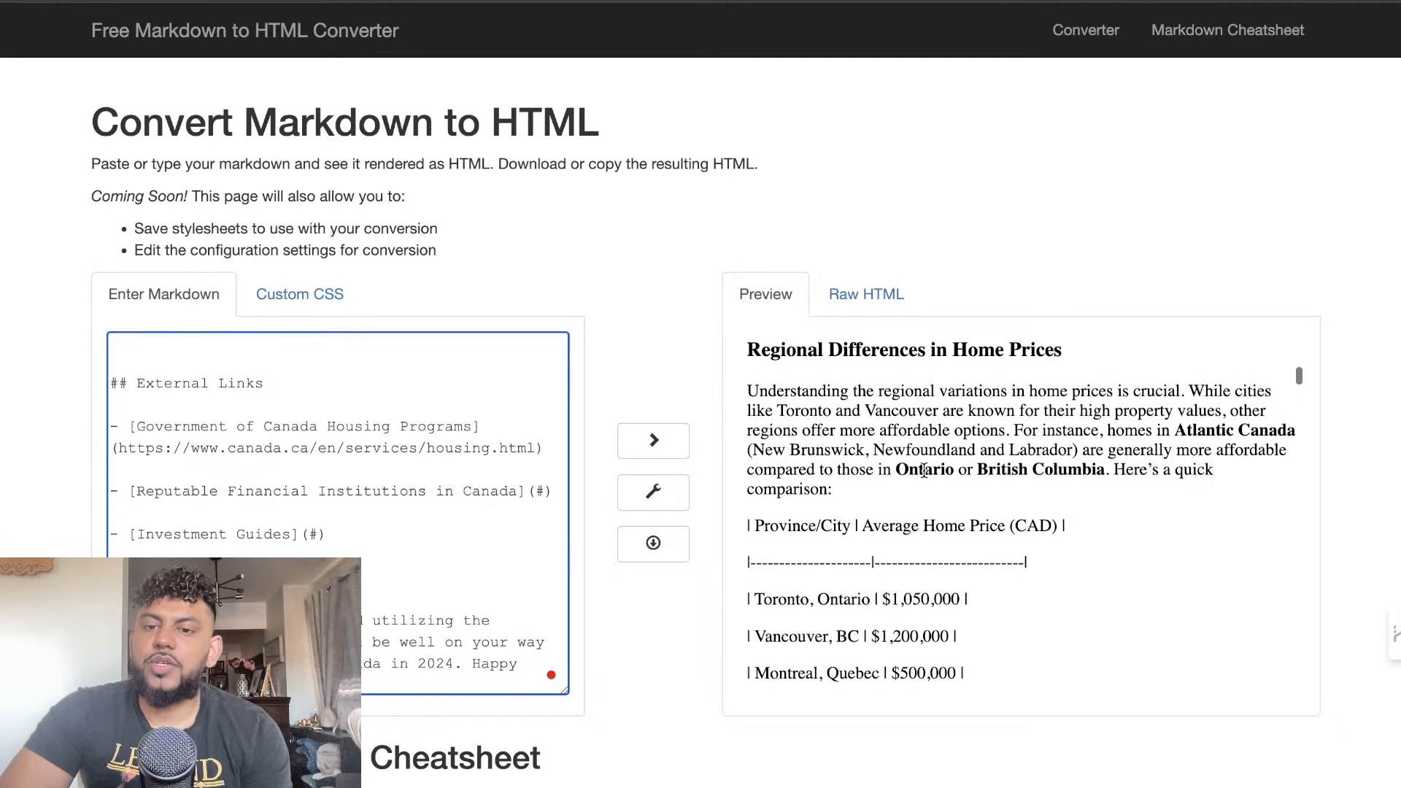
pyautogui.scroll(-2, 924, 482)
pyautogui.scroll(-1, 908, 598)
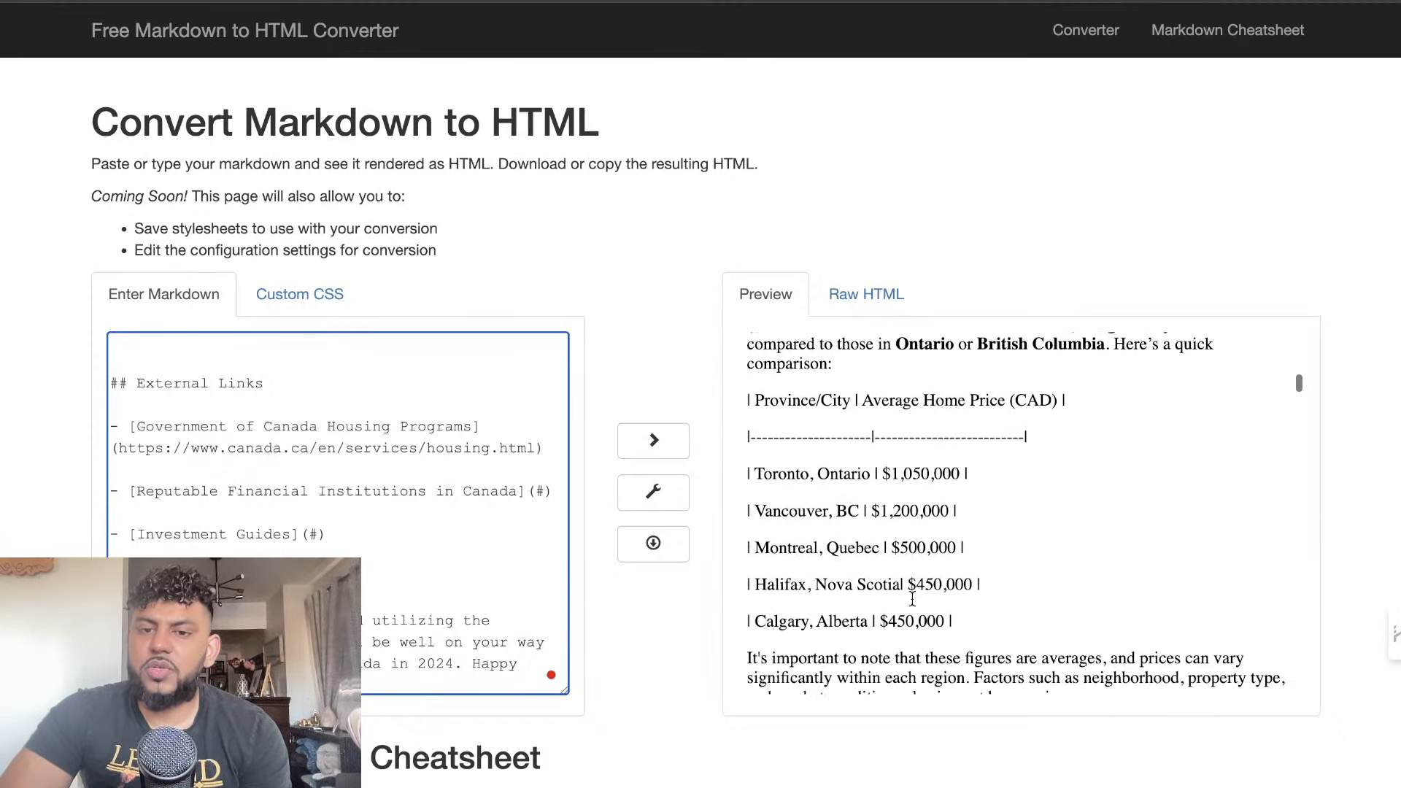
pyautogui.scroll(3, 912, 598)
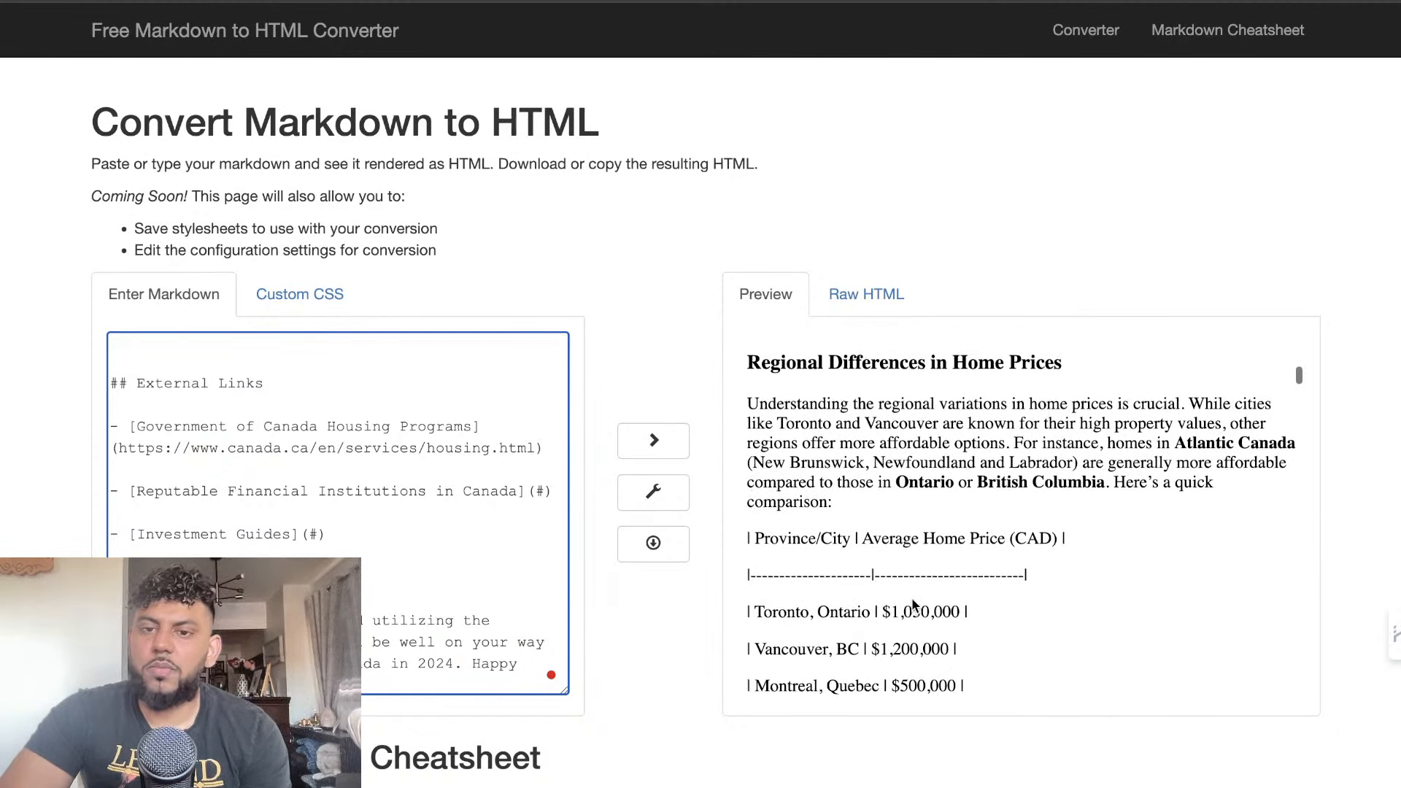
pyautogui.scroll(-9, 912, 598)
pyautogui.scroll(-10, 912, 598)
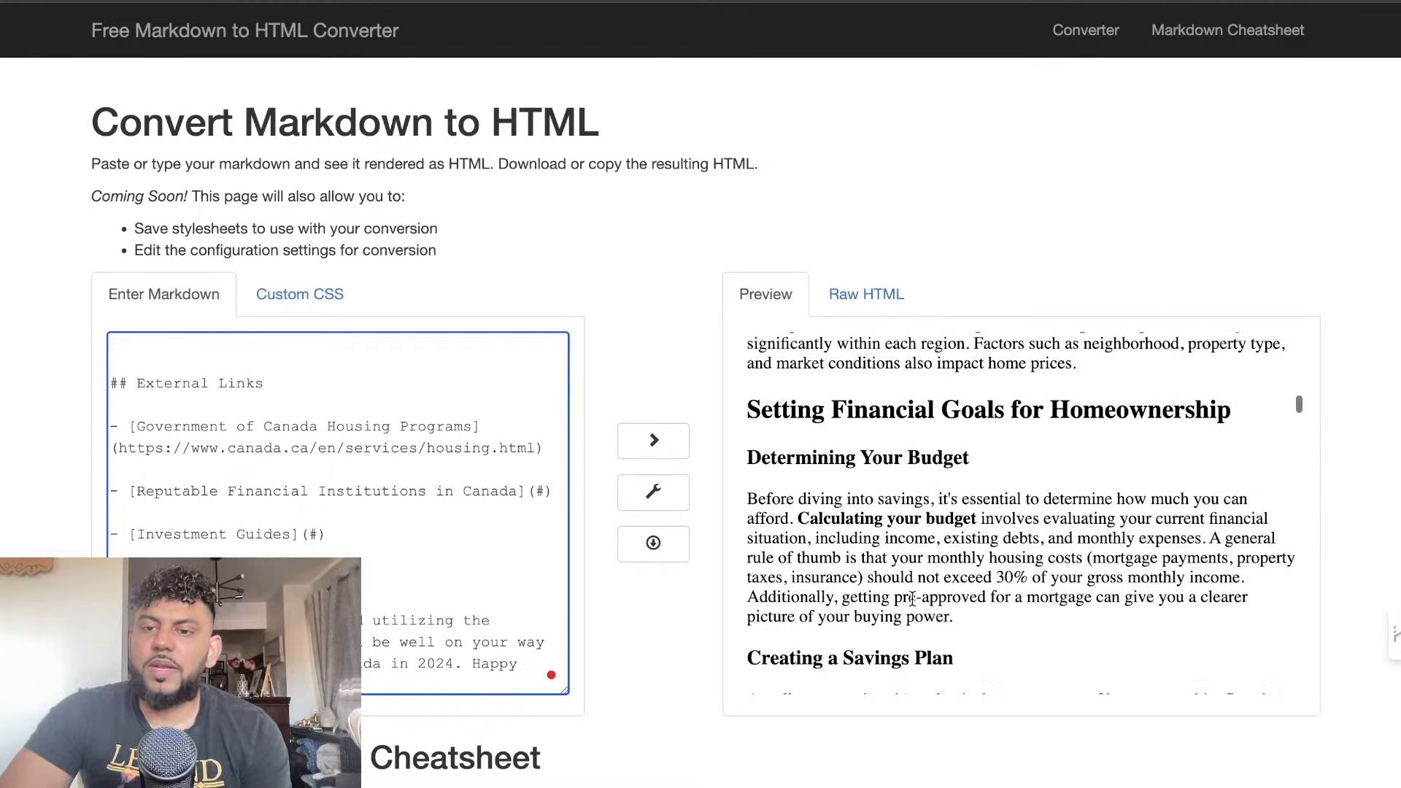
pyautogui.scroll(-12, 911, 605)
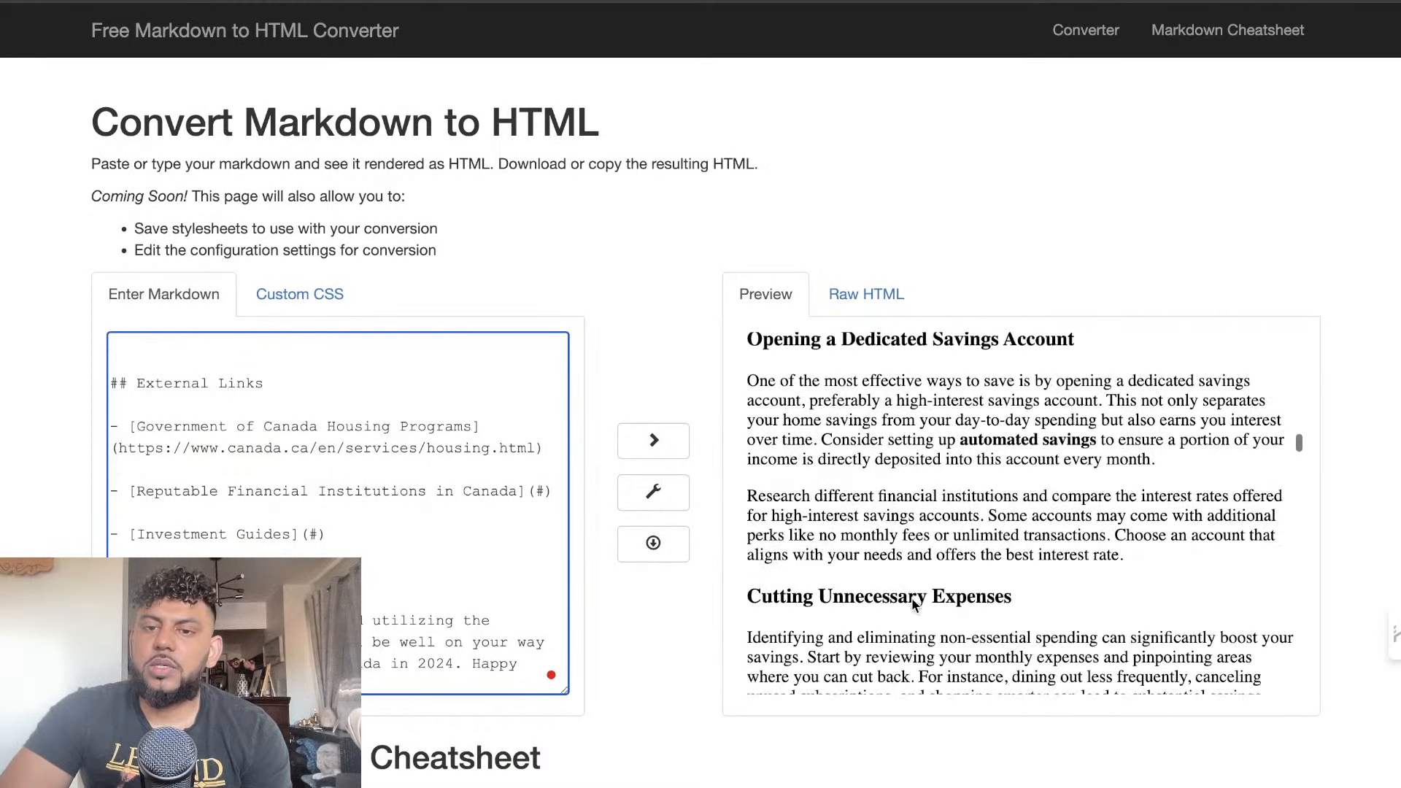
pyautogui.scroll(-12, 912, 597)
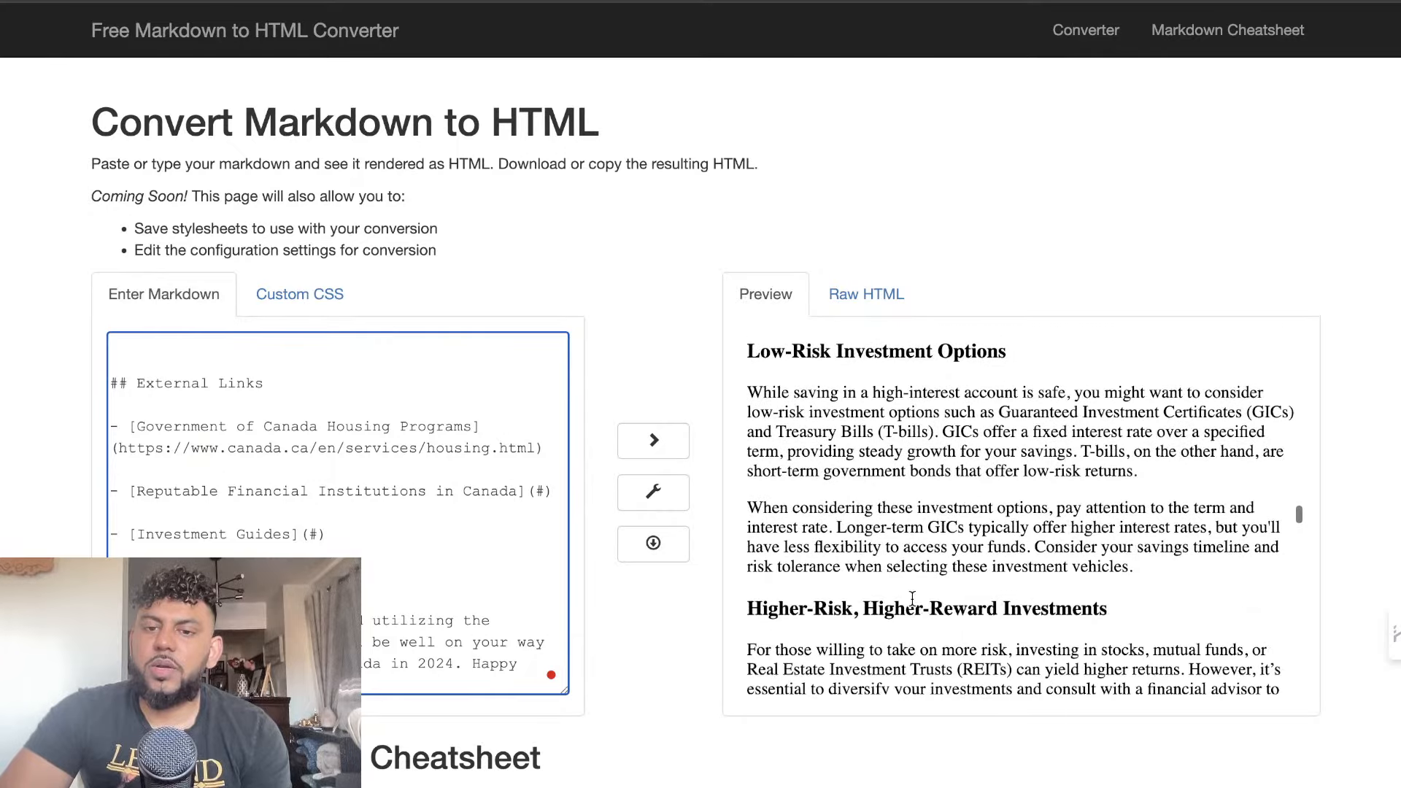
pyautogui.scroll(-12, 912, 598)
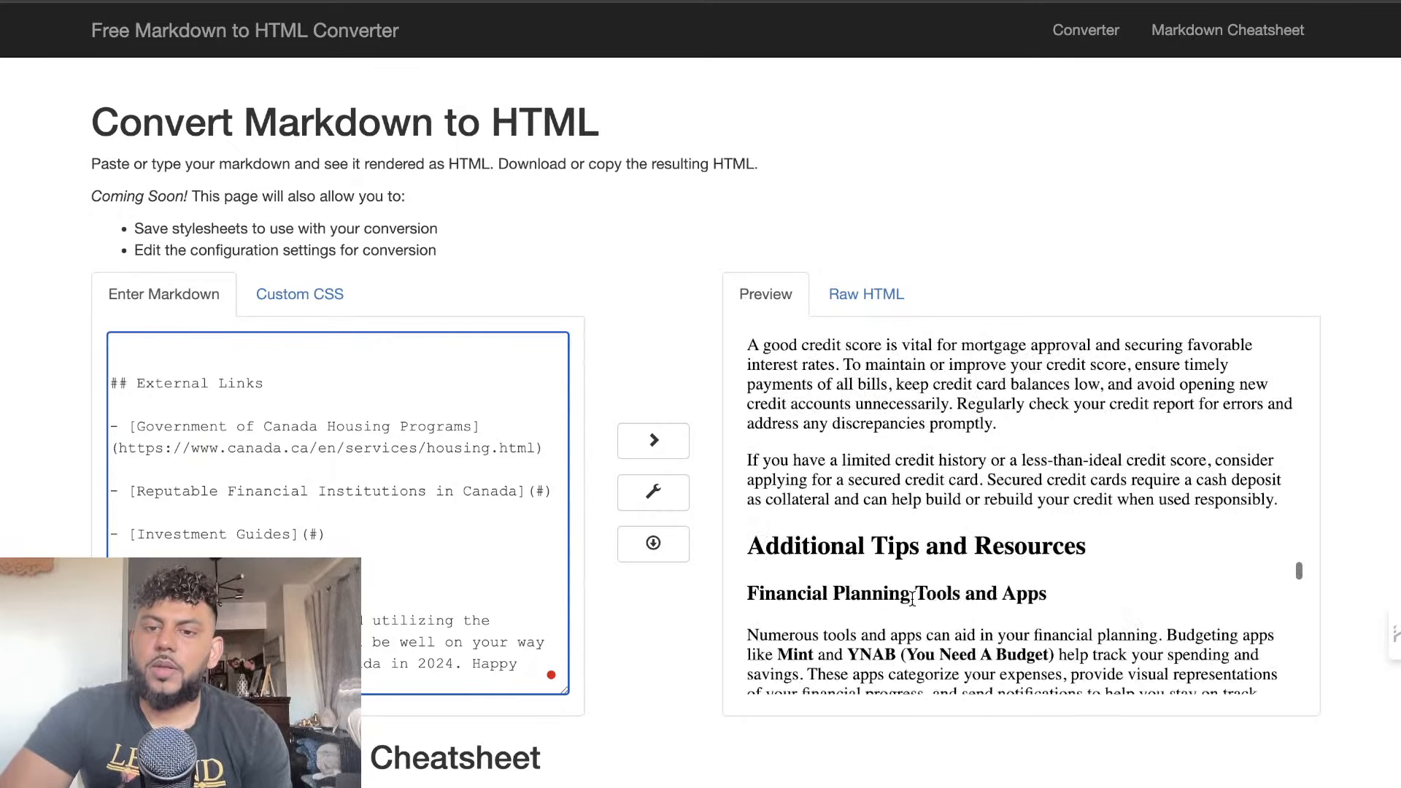
pyautogui.scroll(-12, 912, 605)
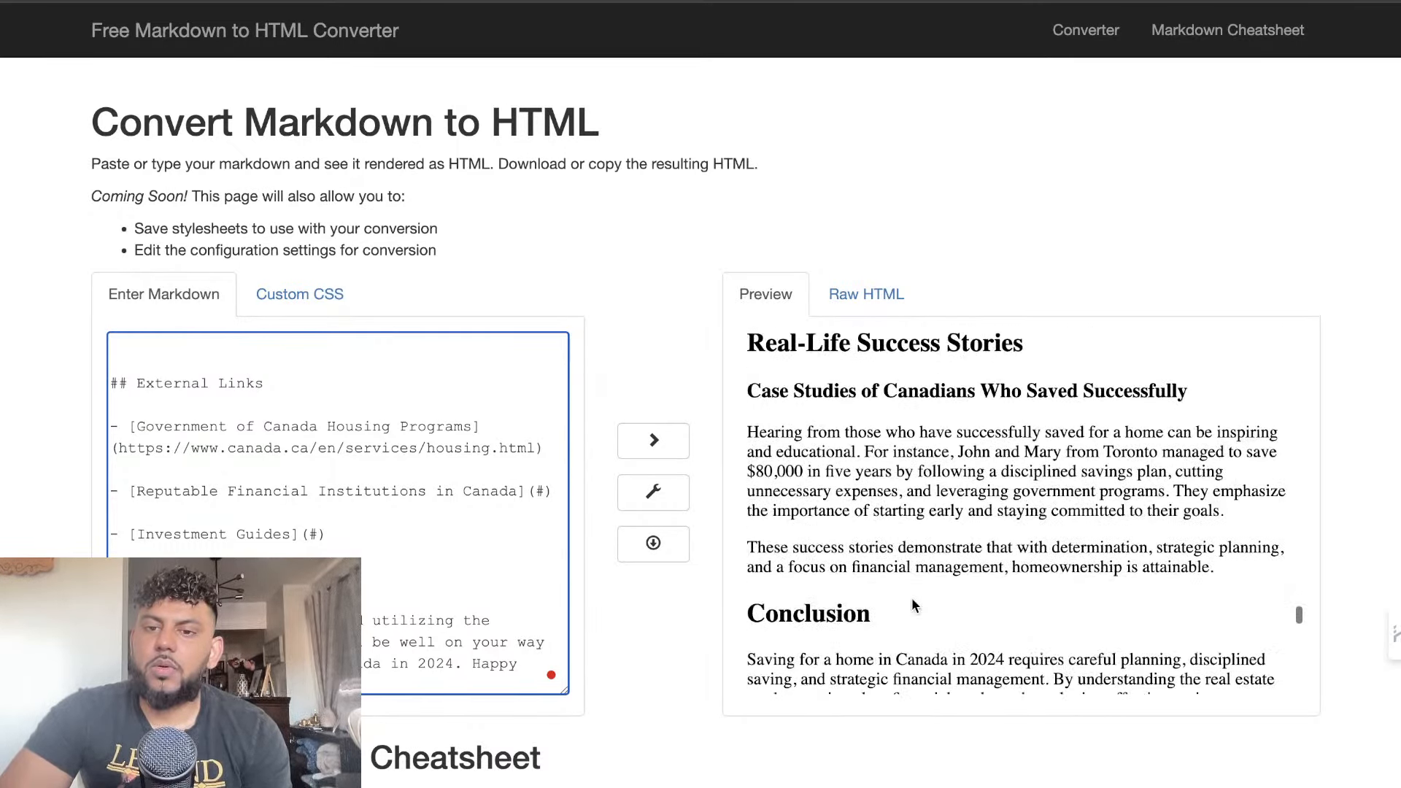
pyautogui.scroll(-6, 912, 603)
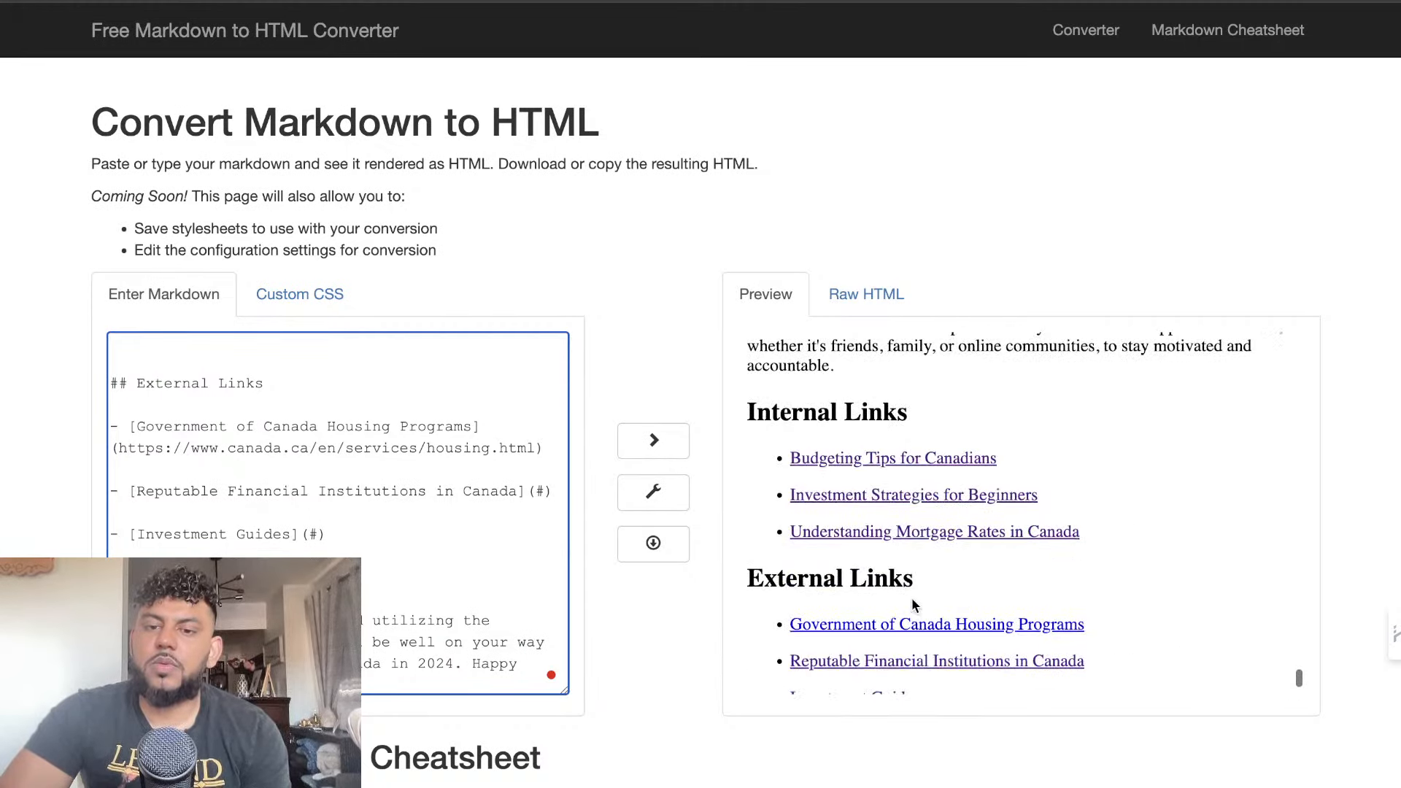
pyautogui.scroll(-3, 913, 605)
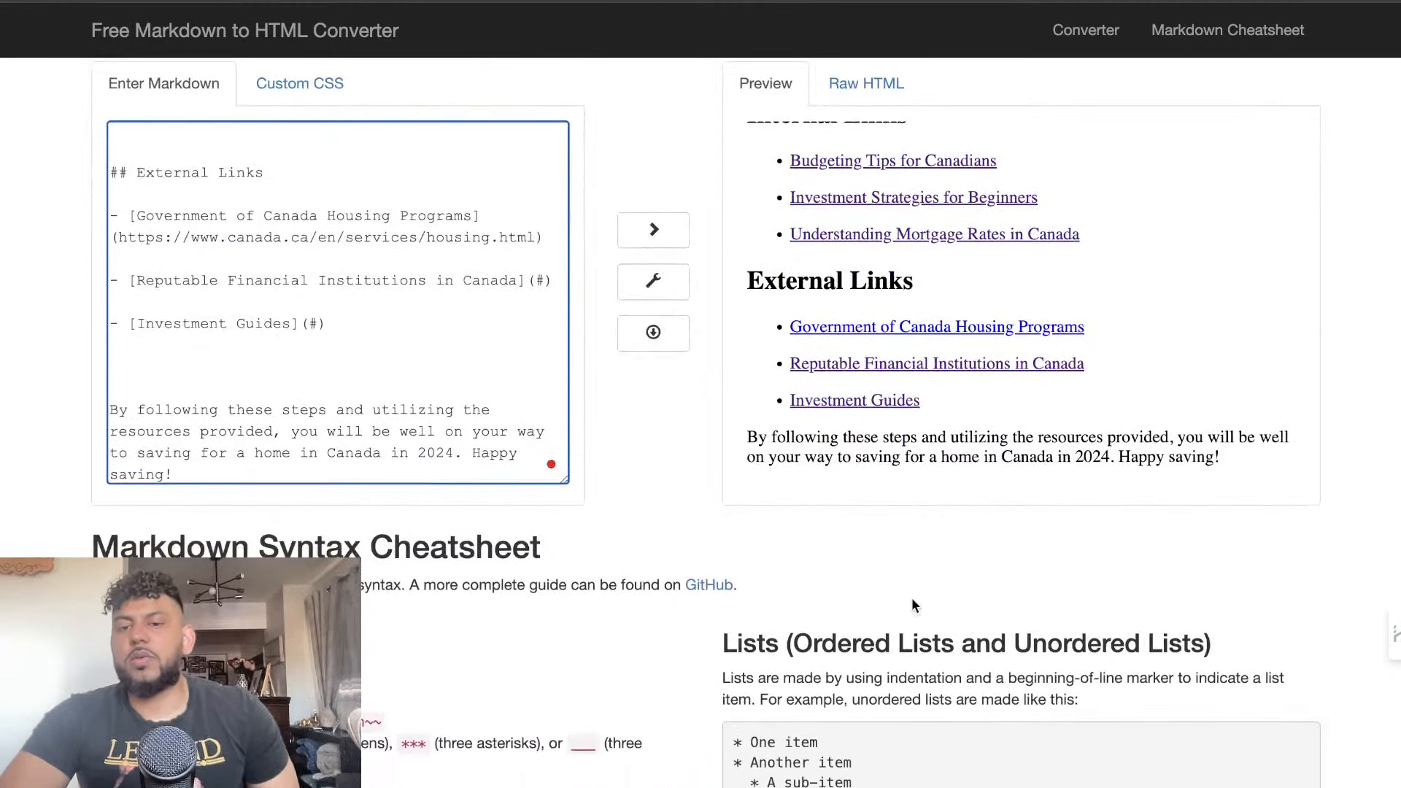
# Select GPT's whole converted article in the preview, count its words with Word Counter Plus and copy it
pyautogui.moveTo(1228, 467); pyautogui.dragTo(811, 11)
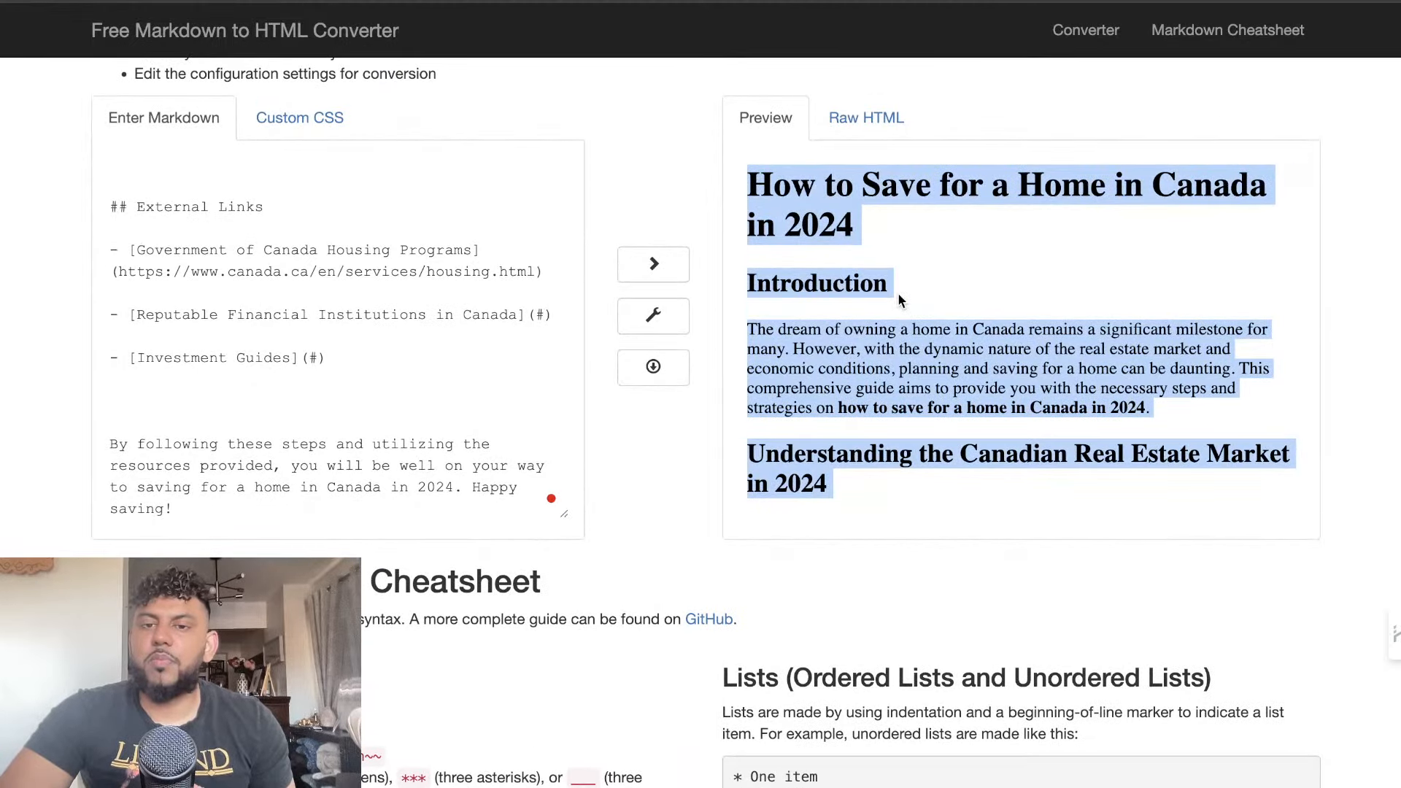
pyautogui.rightClick(898, 292)
pyautogui.click(929, 339)
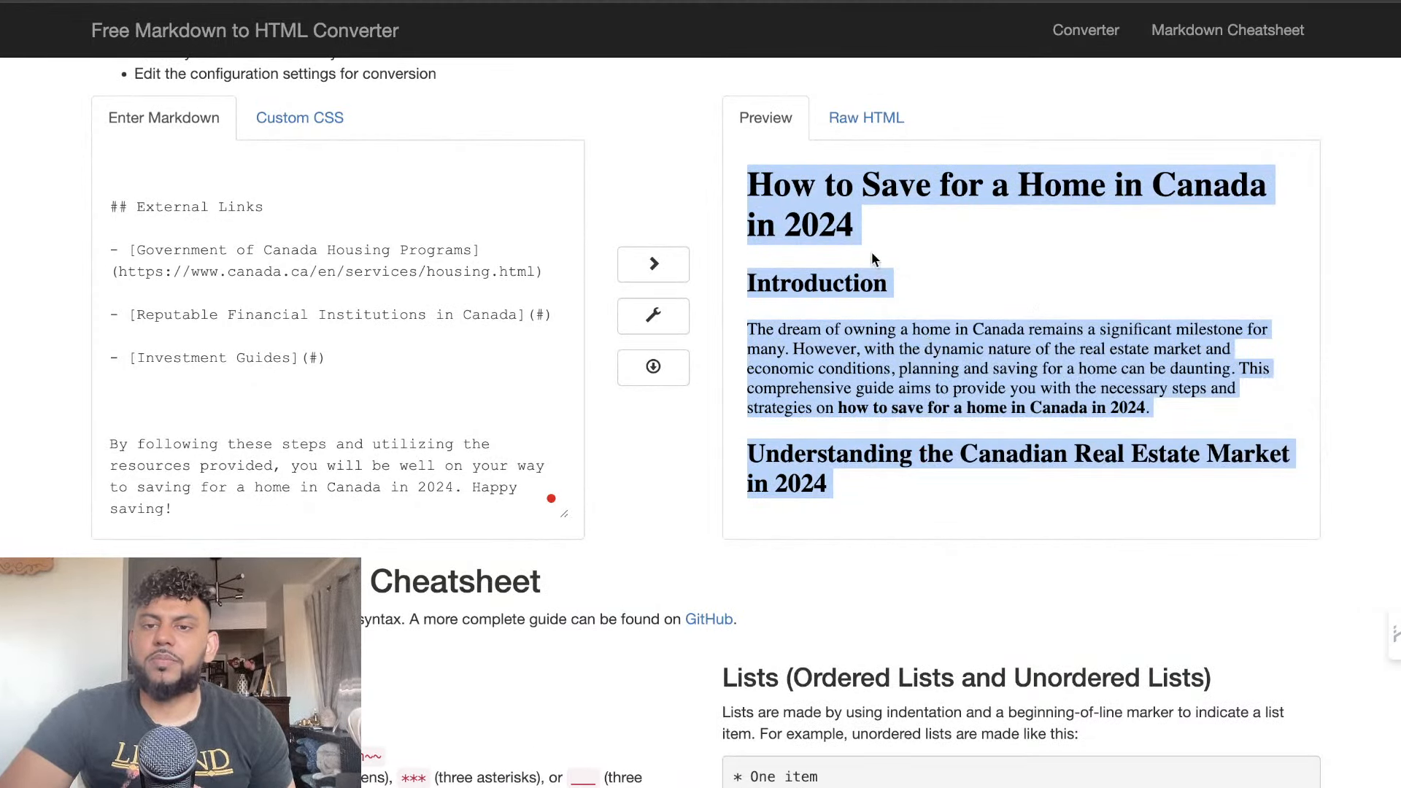
pyautogui.rightClick(850, 309)
pyautogui.click(914, 512)
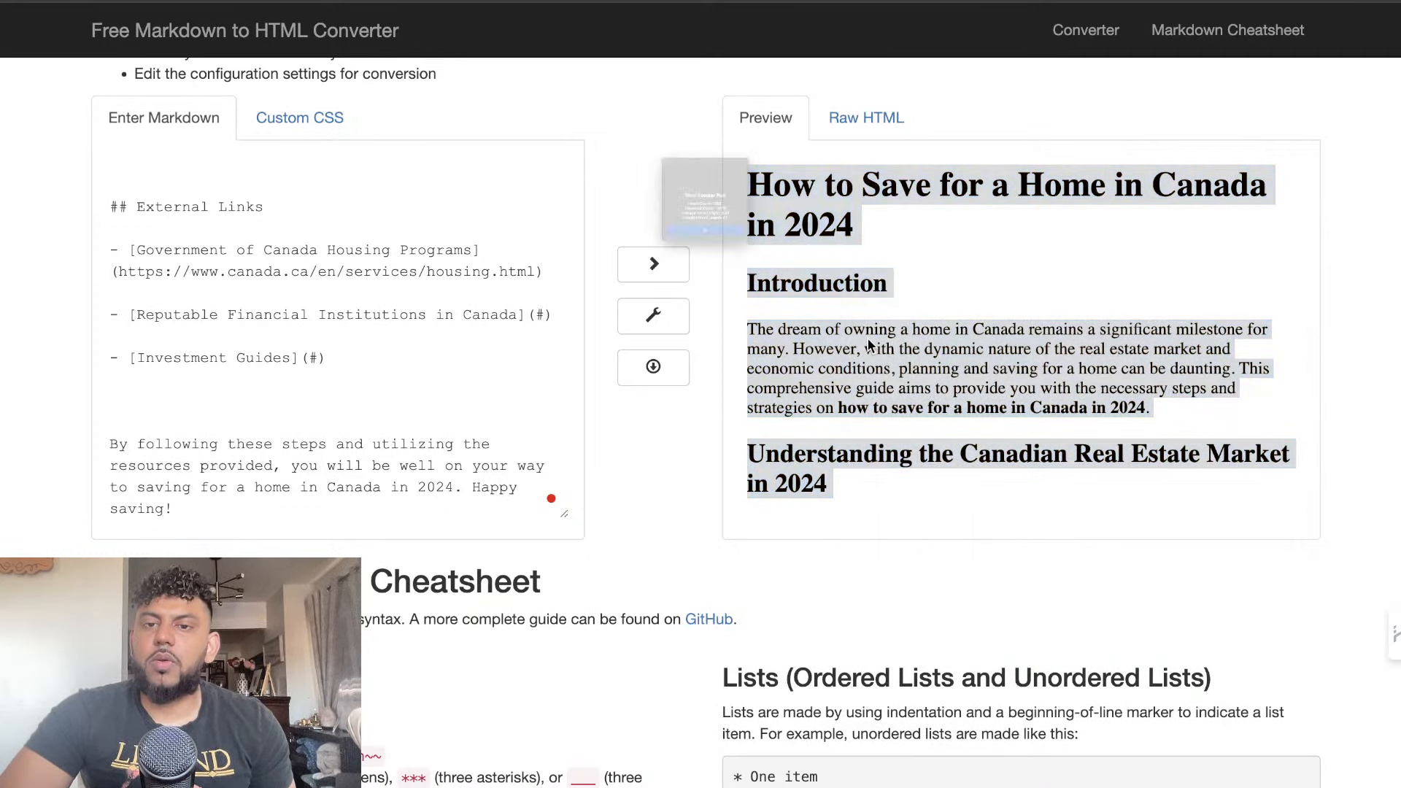
pyautogui.click(755, 302)
pyautogui.rightClick(801, 325)
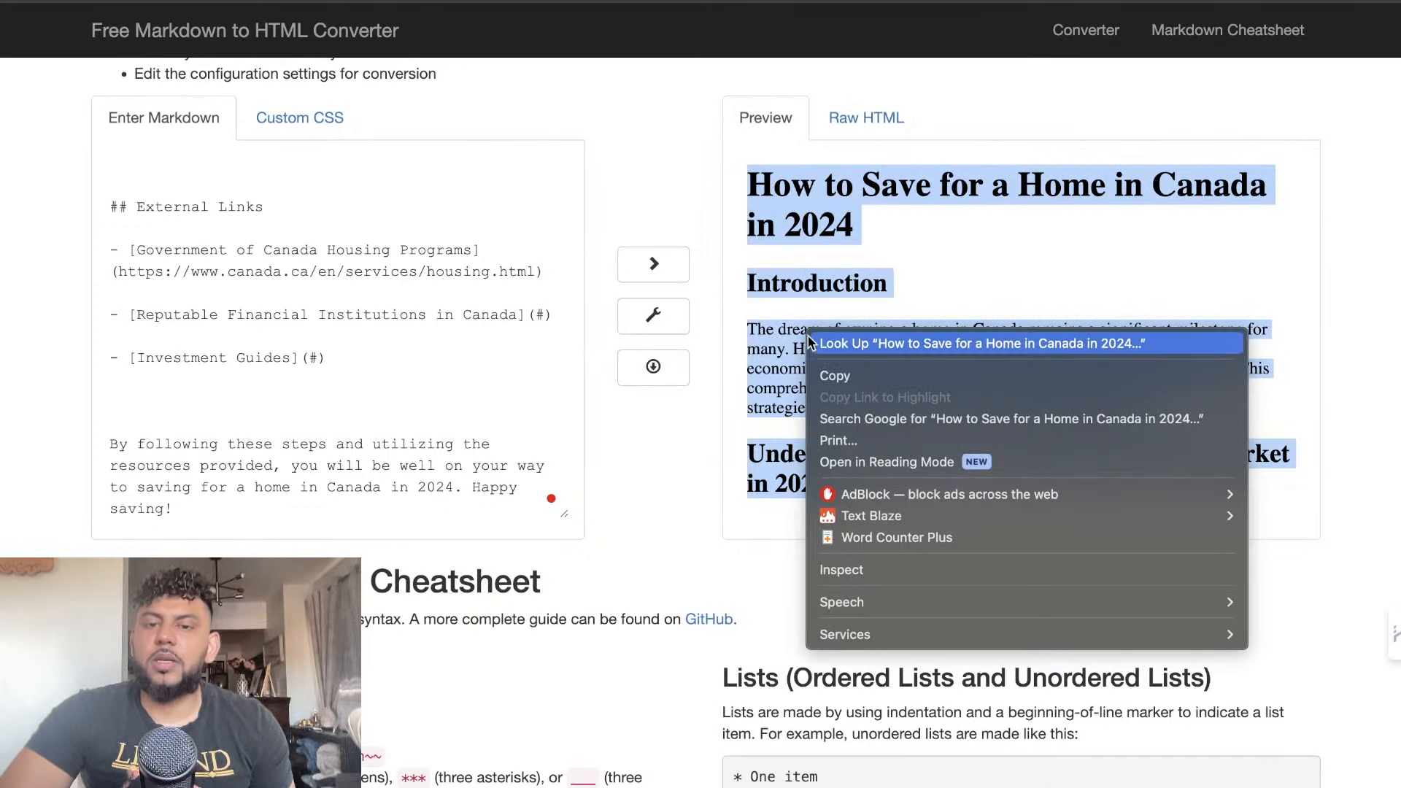
pyautogui.click(846, 370)
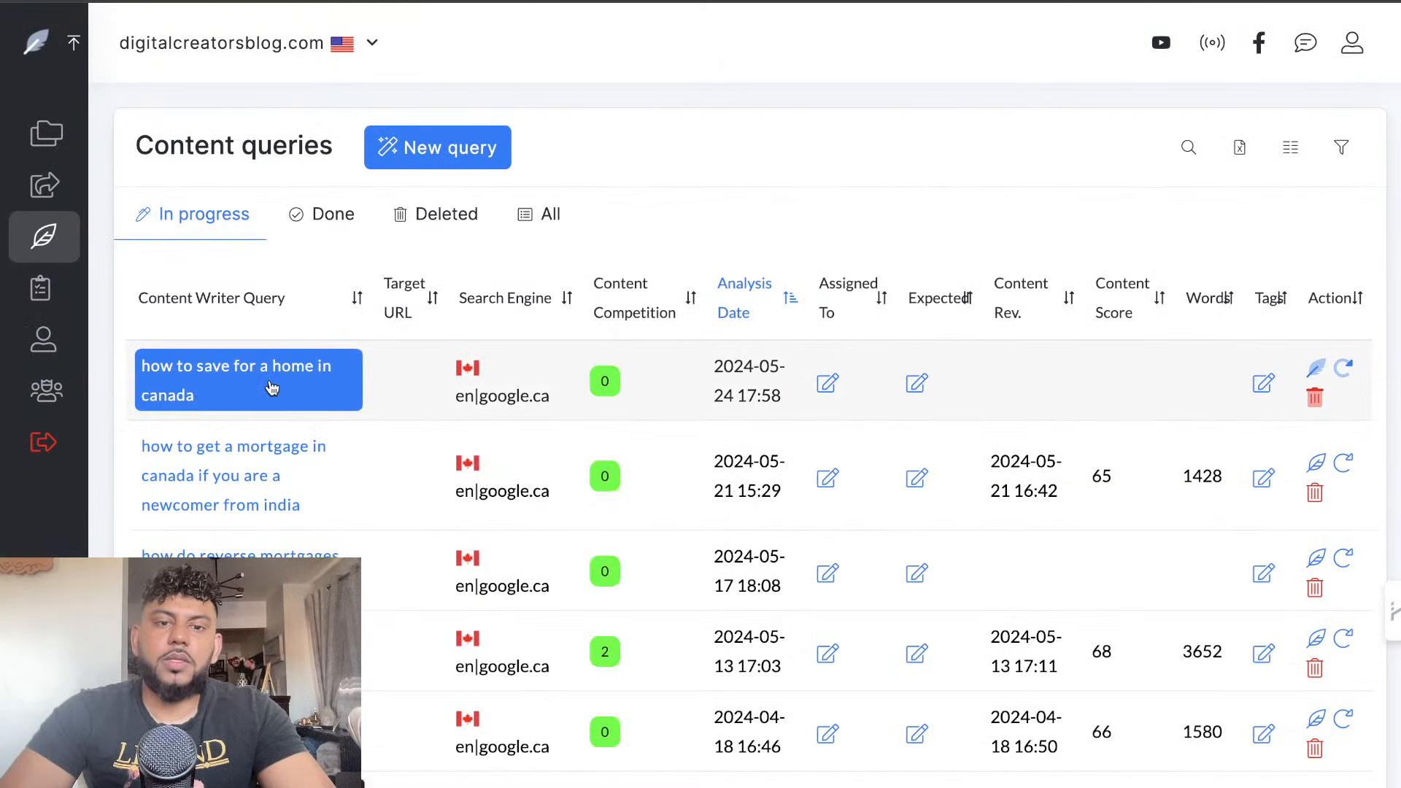
# Switch to NeuronWriter, open the "how to save for a home in canada" query and proceed to the editor with the preselected competitors
pyautogui.click(271, 388)
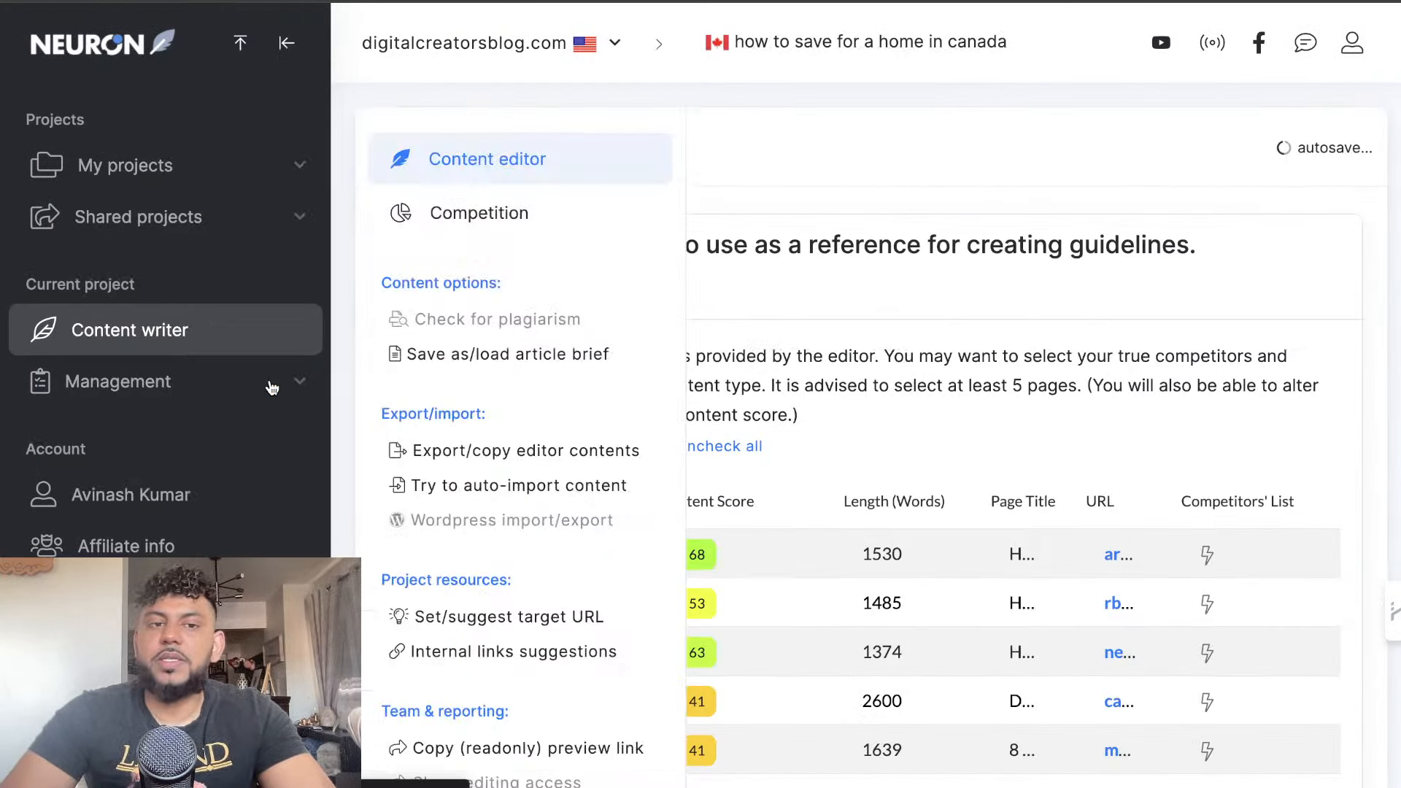
pyautogui.scroll(-6, 533, 426)
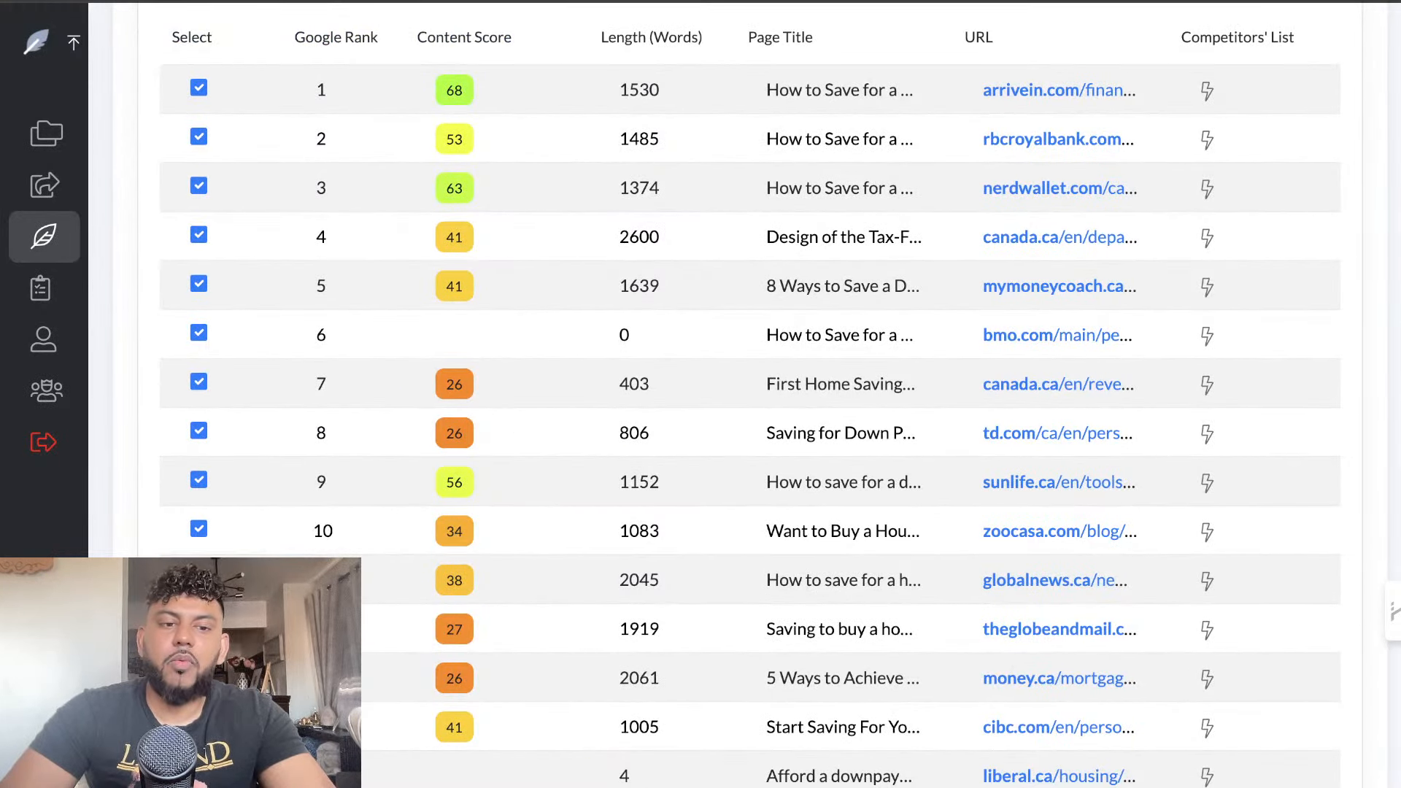
pyautogui.scroll(6, 1008, 287)
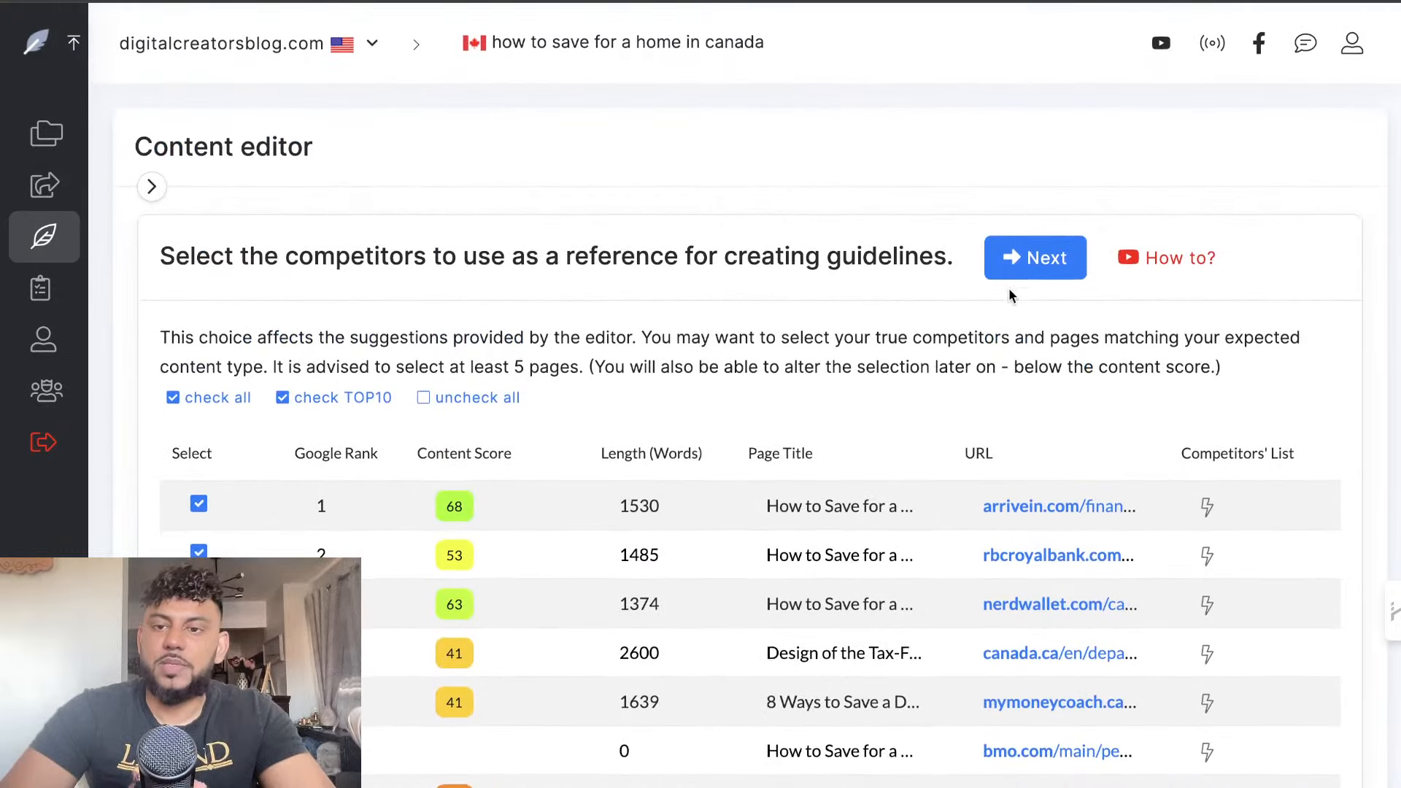
pyautogui.click(1010, 270)
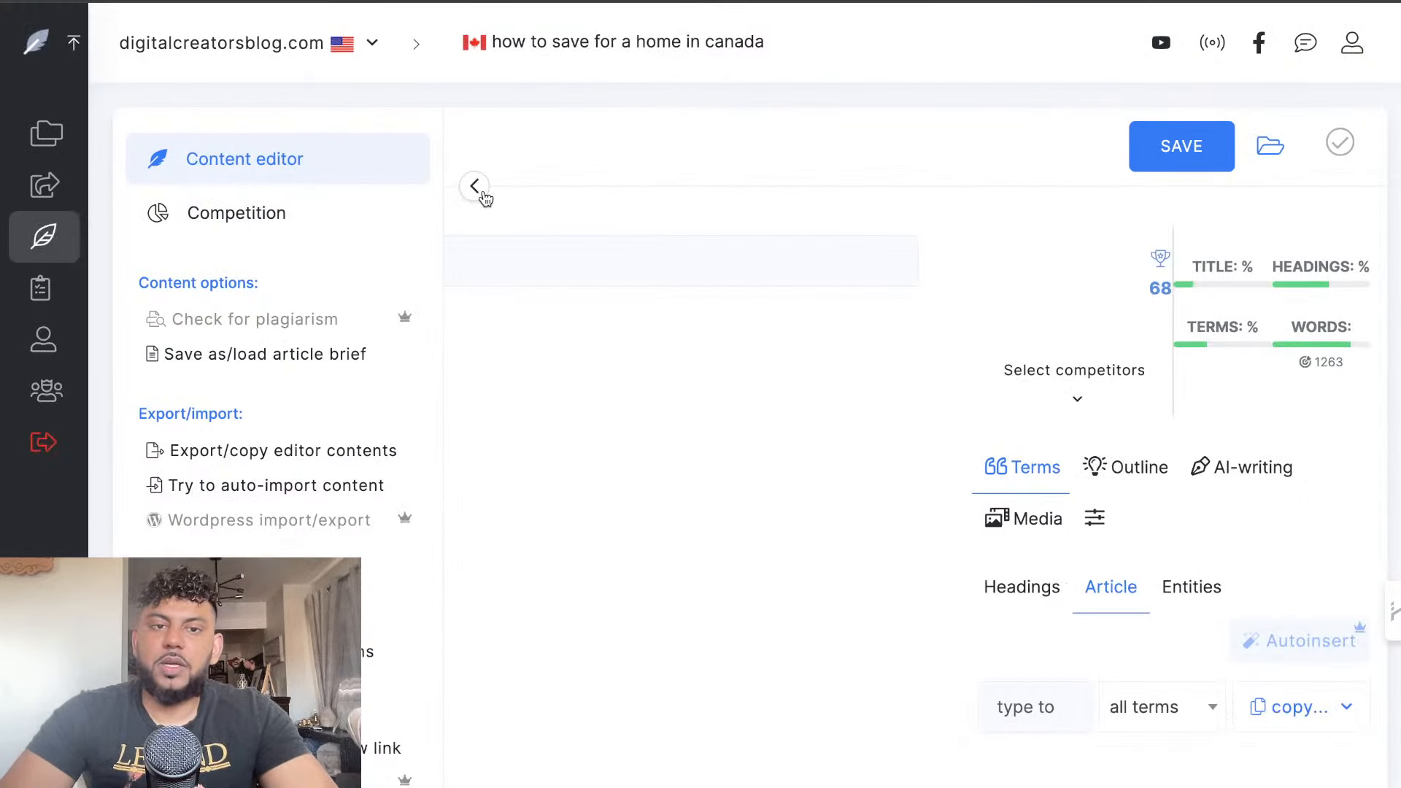
# Paste GPT's converted article into the empty body of the content editor
pyautogui.click(404, 489)
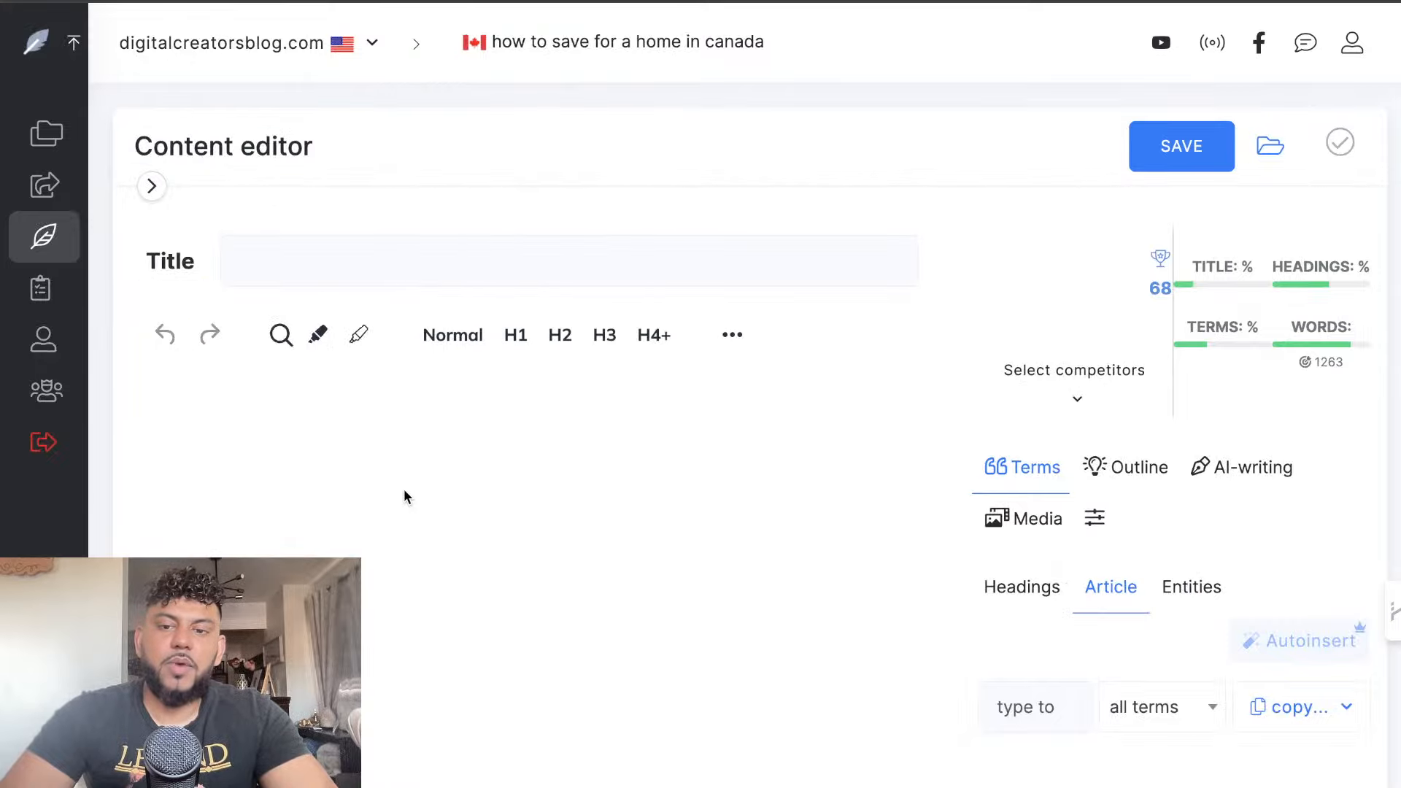
pyautogui.hotkey('ctrl', 'v')
pyautogui.scroll(20, 404, 489)
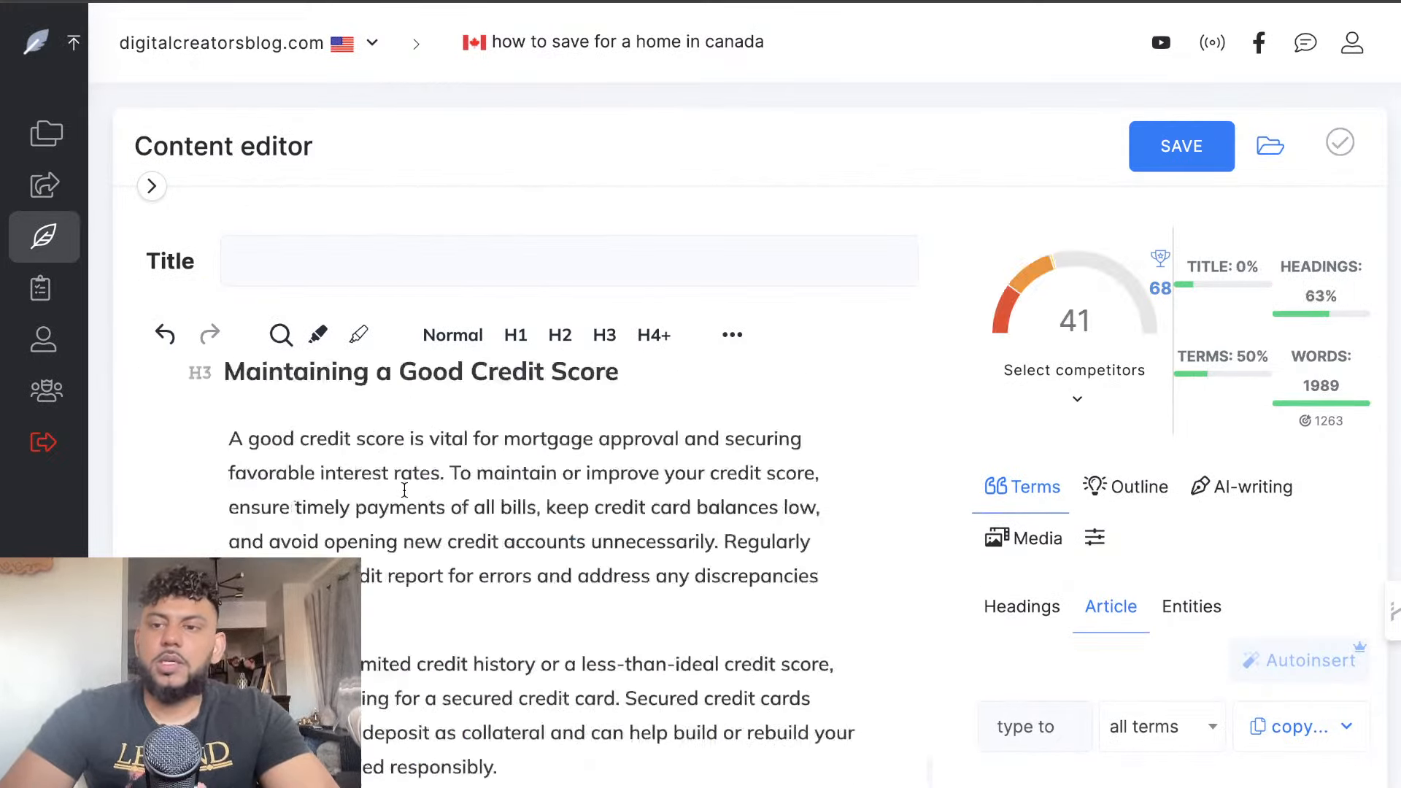
pyautogui.scroll(15, 576, 467)
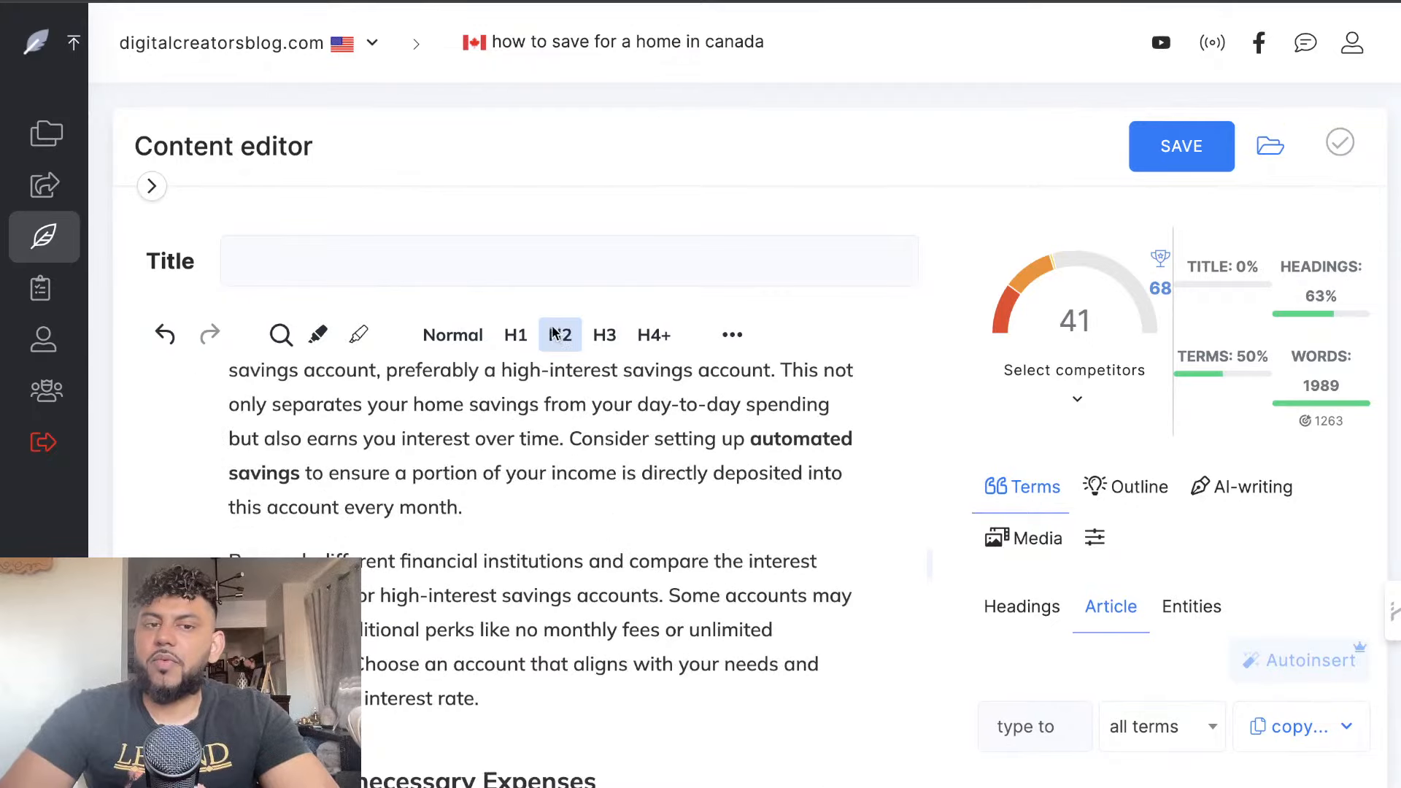
# AI-generate the article's meta title and description and save them
pyautogui.click(374, 267)
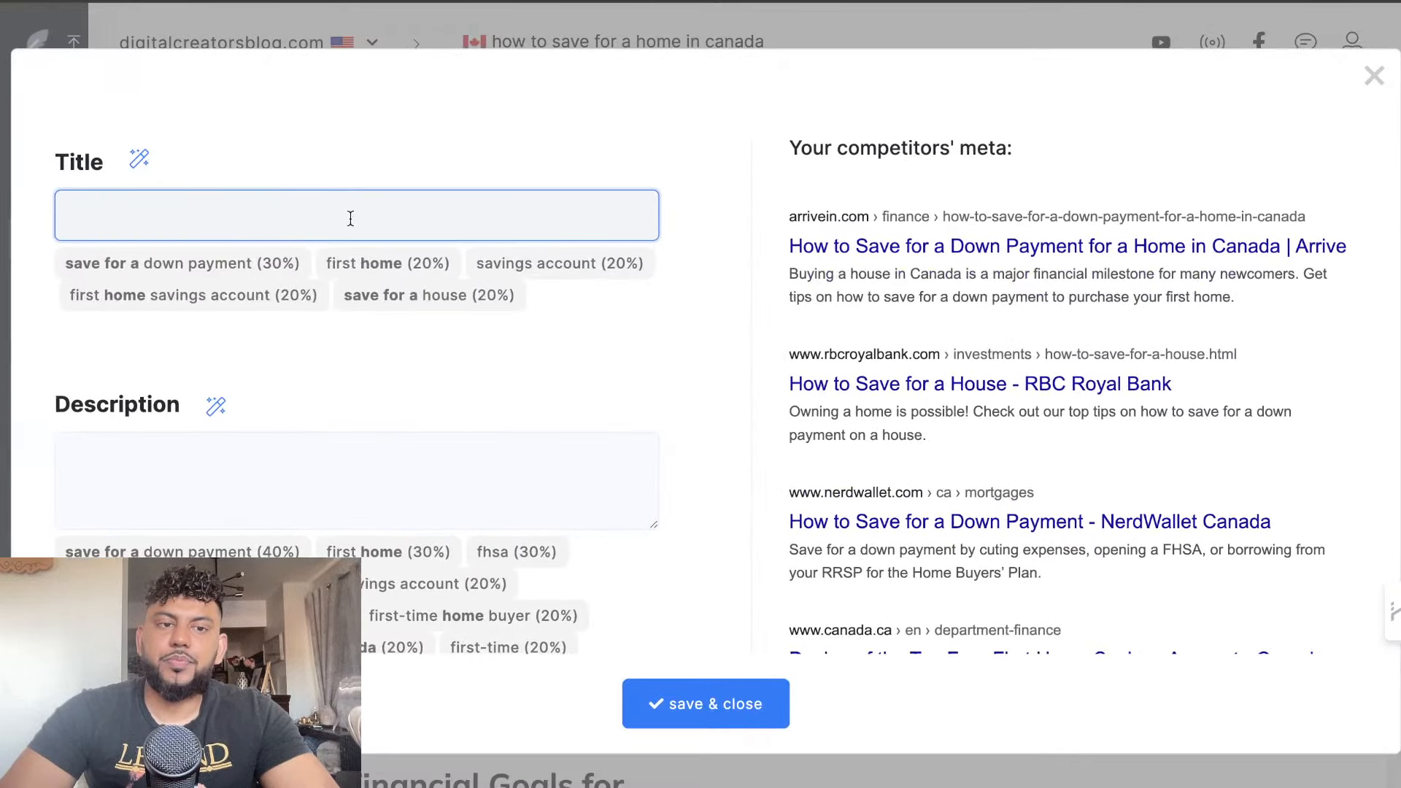
pyautogui.click(138, 158)
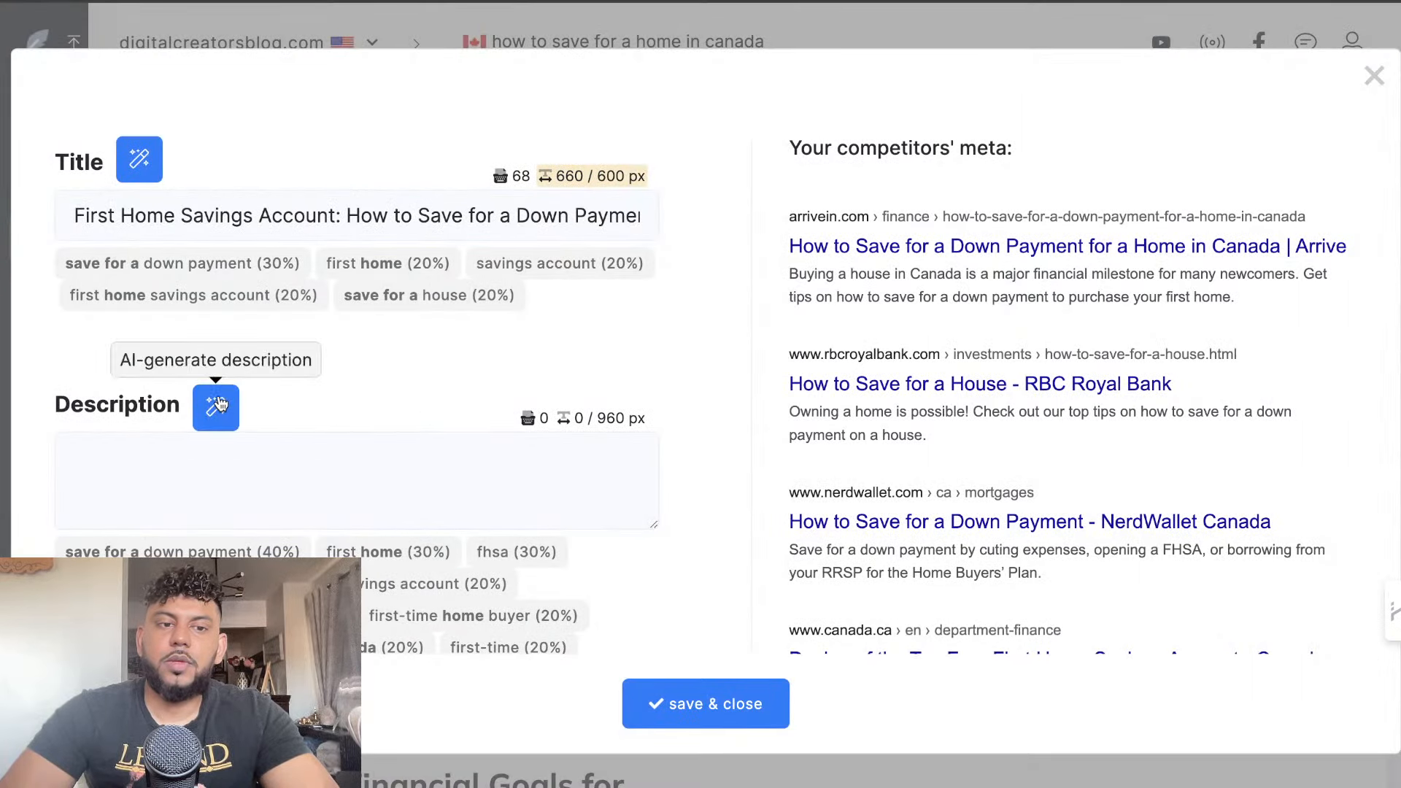
pyautogui.click(216, 402)
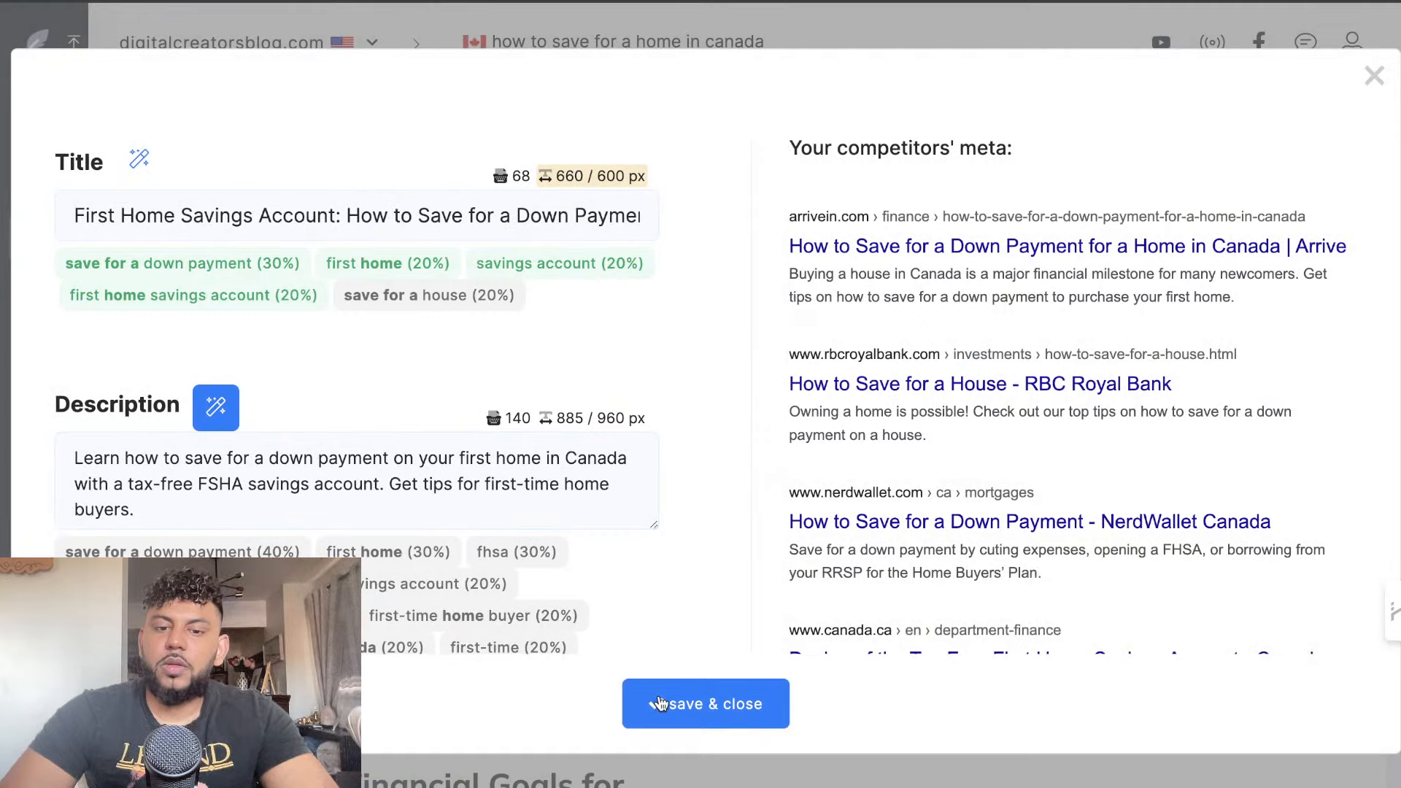
pyautogui.click(660, 704)
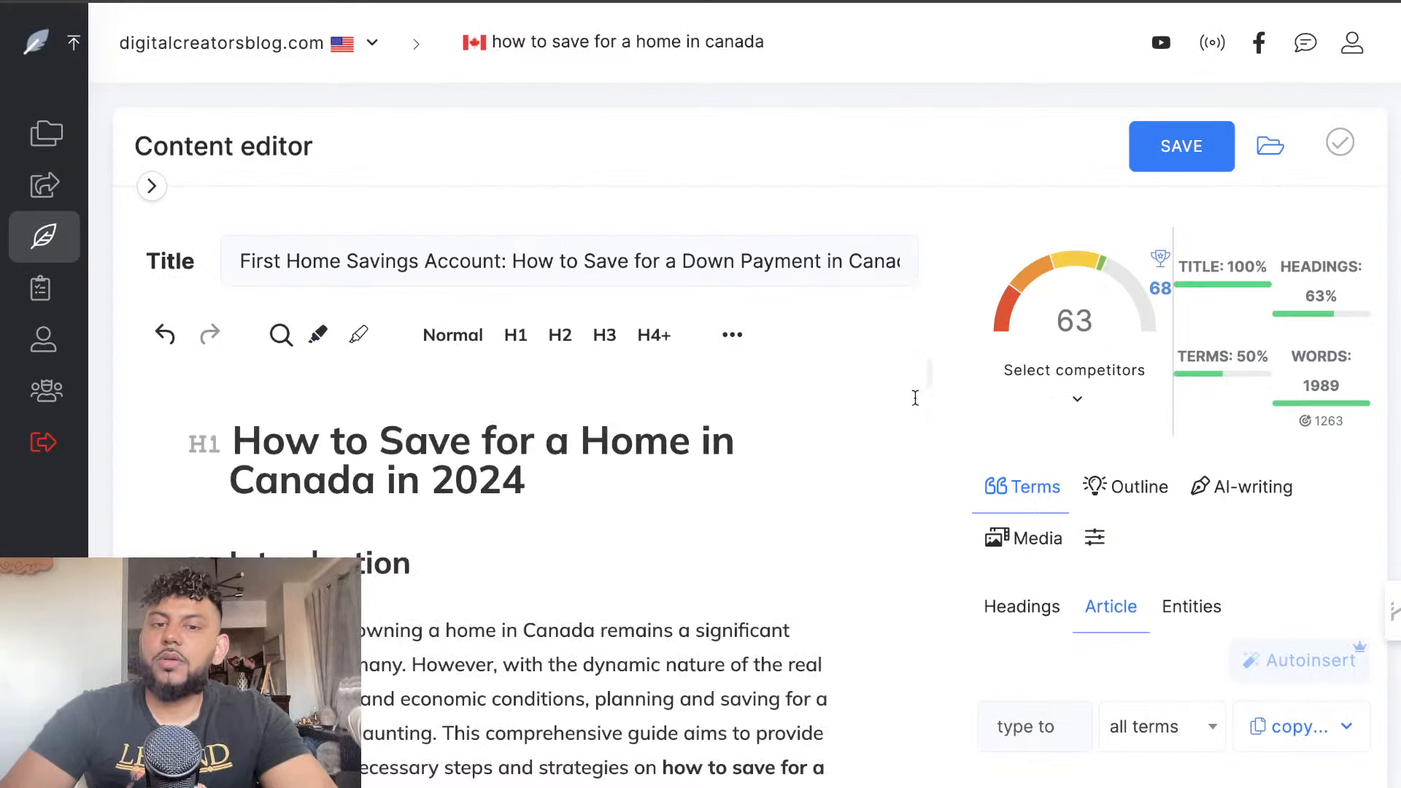
pyautogui.scroll(-20, 863, 467)
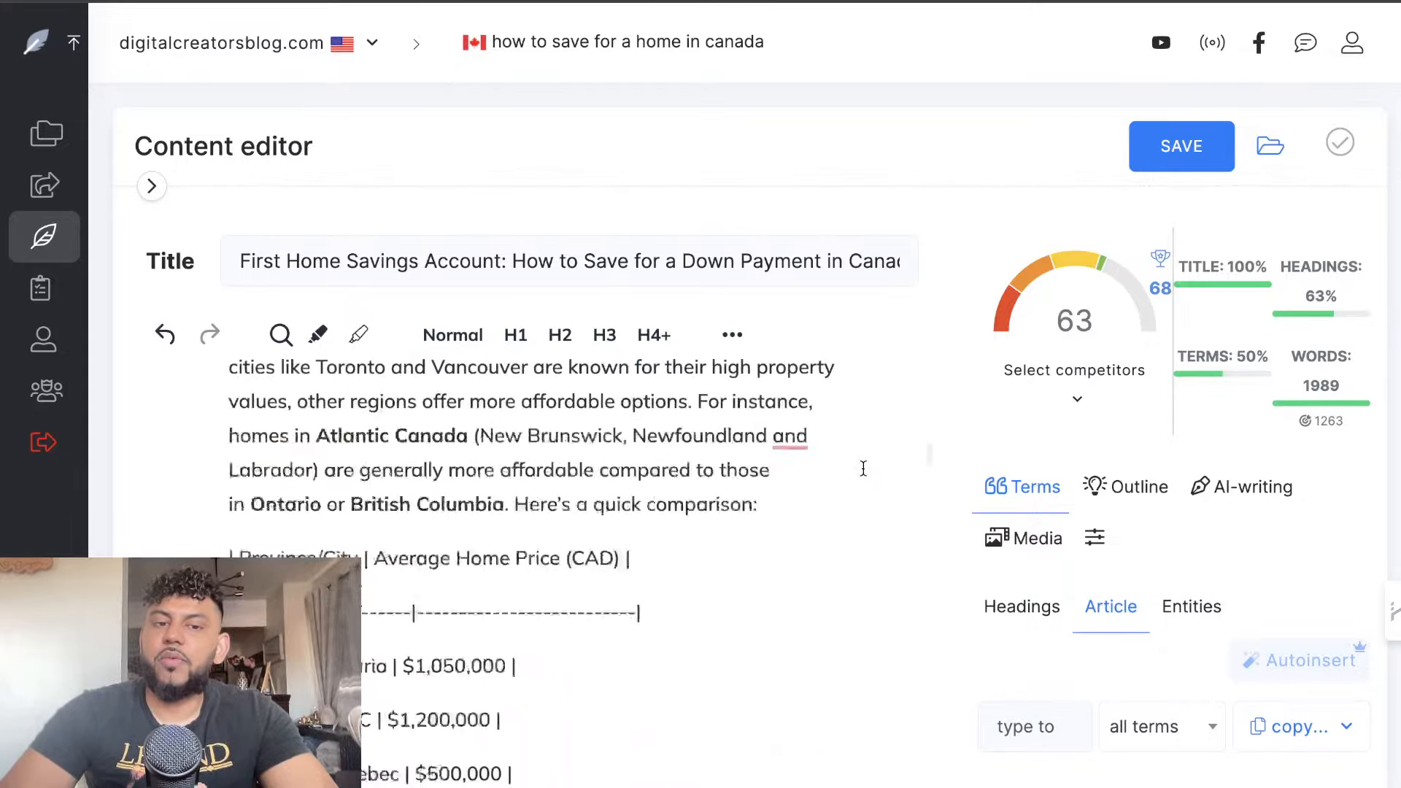
# Look over GPT's pasted article in the content editor, then select its whole body text and delete it
pyautogui.scroll(-5, 863, 467)
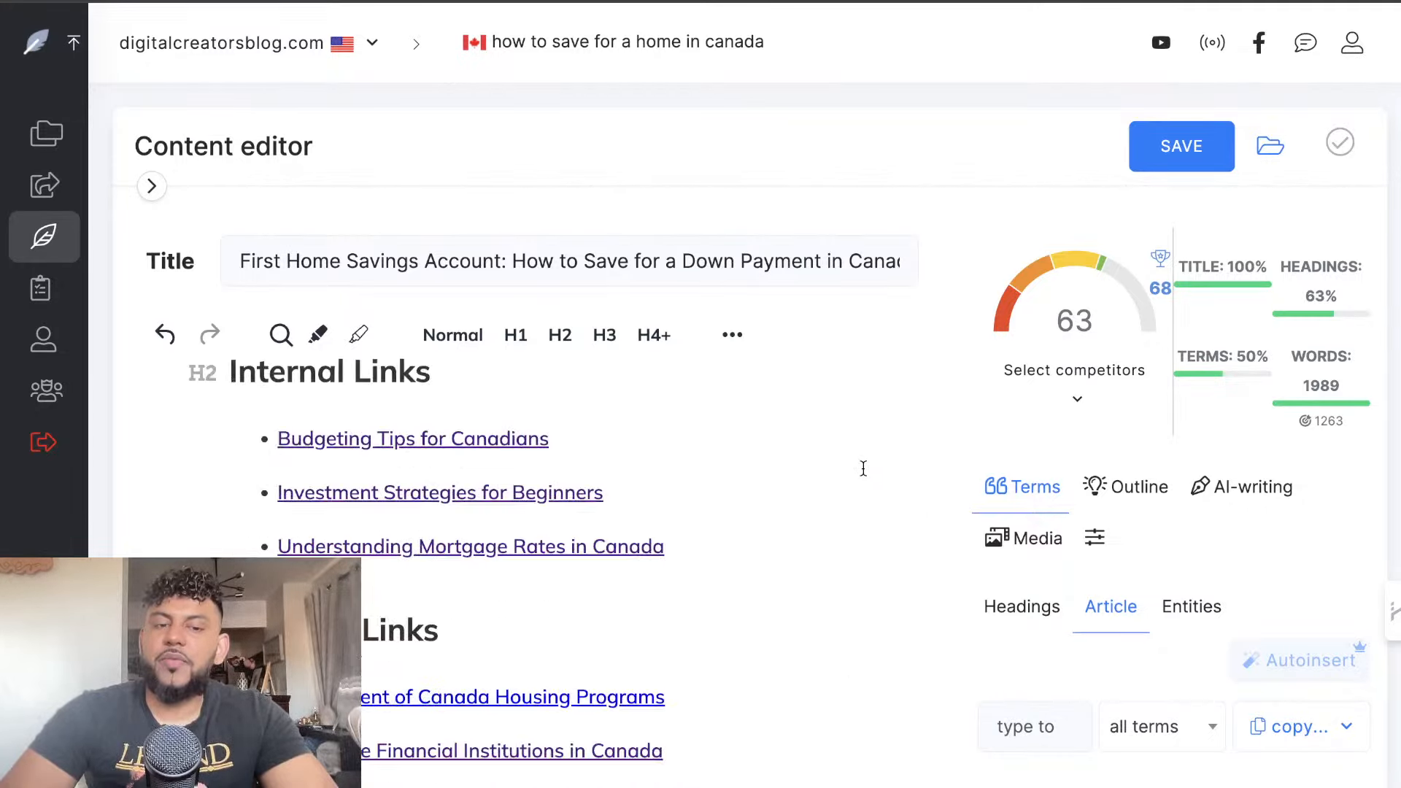
pyautogui.scroll(-3, 848, 486)
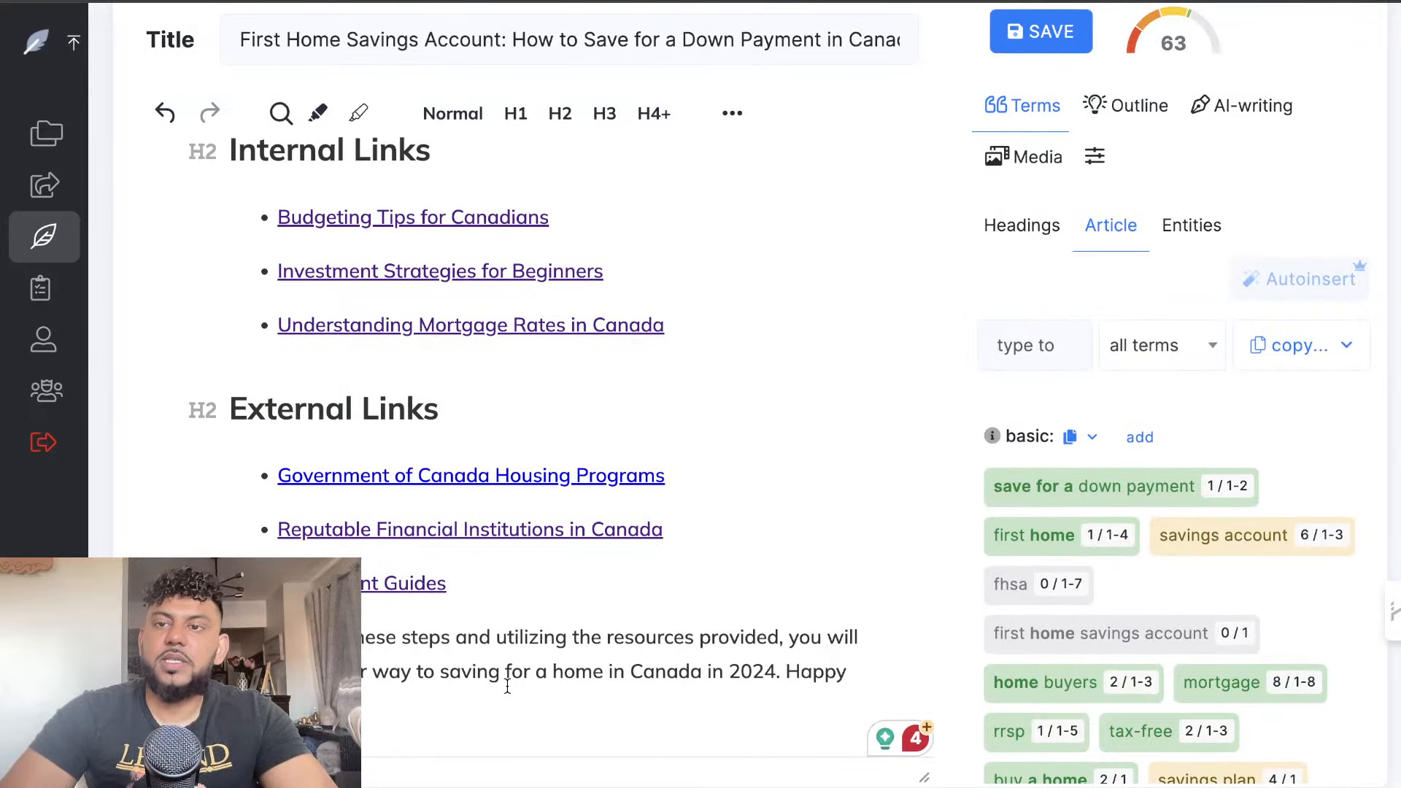
pyautogui.click(445, 605)
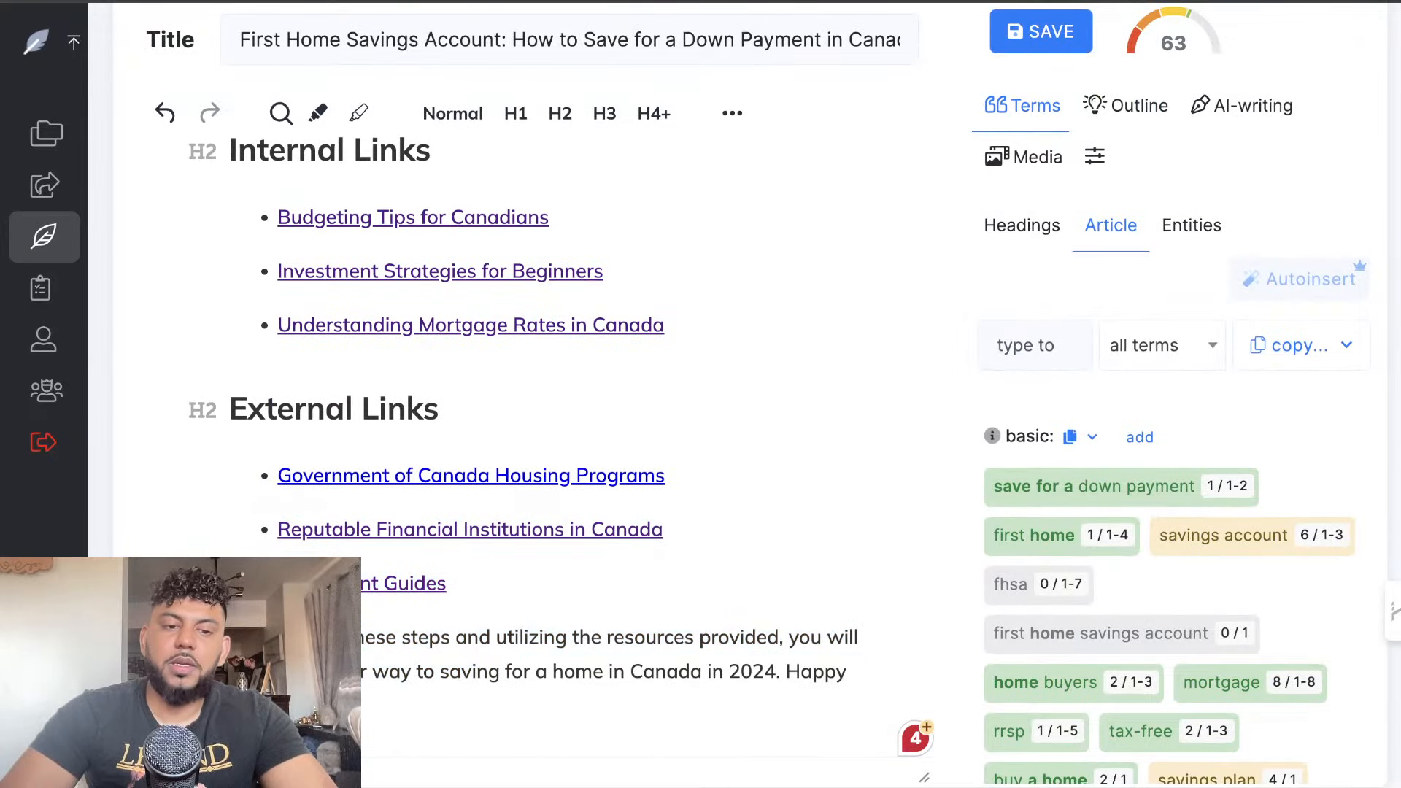
pyautogui.moveTo(861, 689); pyautogui.dragTo(384, 510)
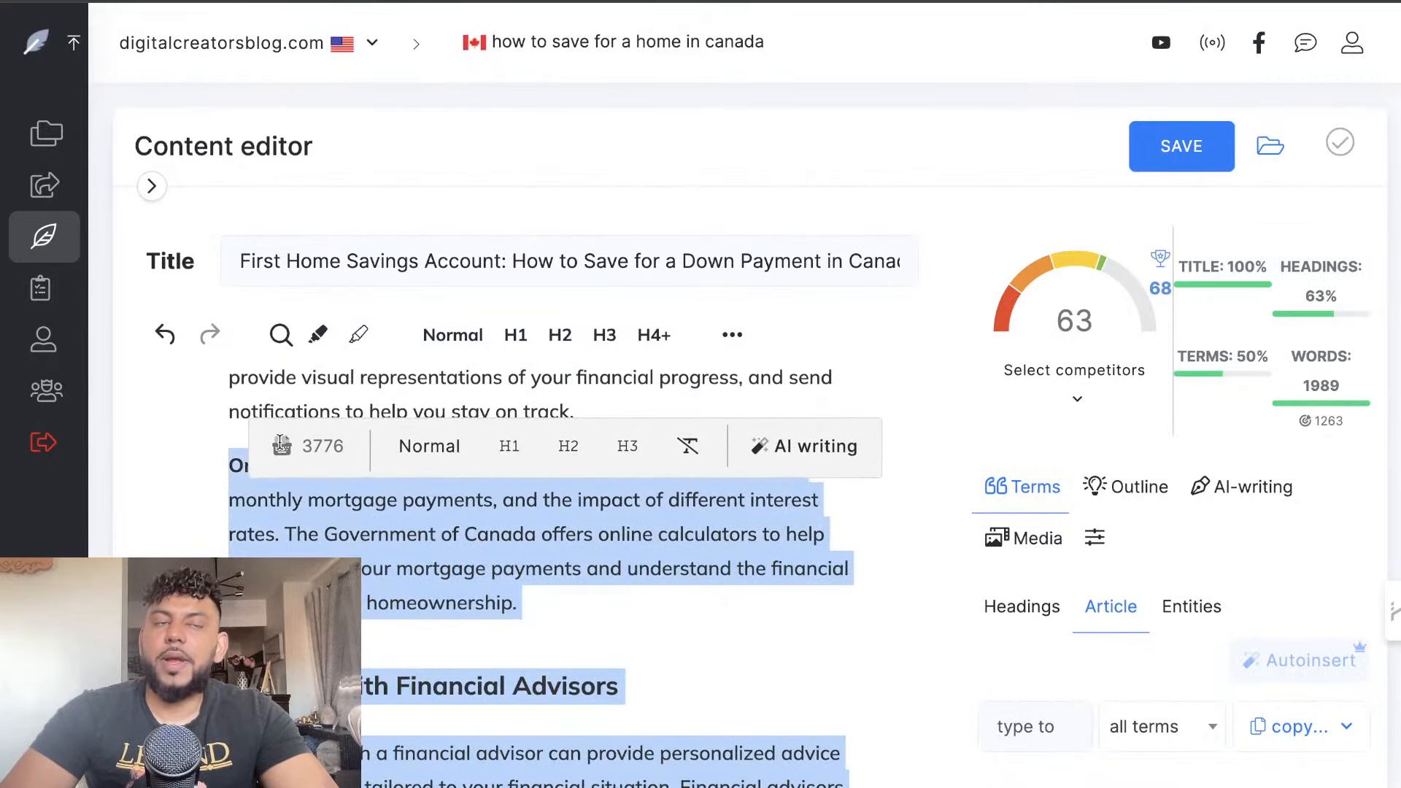
pyautogui.moveTo(280, 443); pyautogui.dragTo(281, 323)
pyautogui.press('BackSpace')
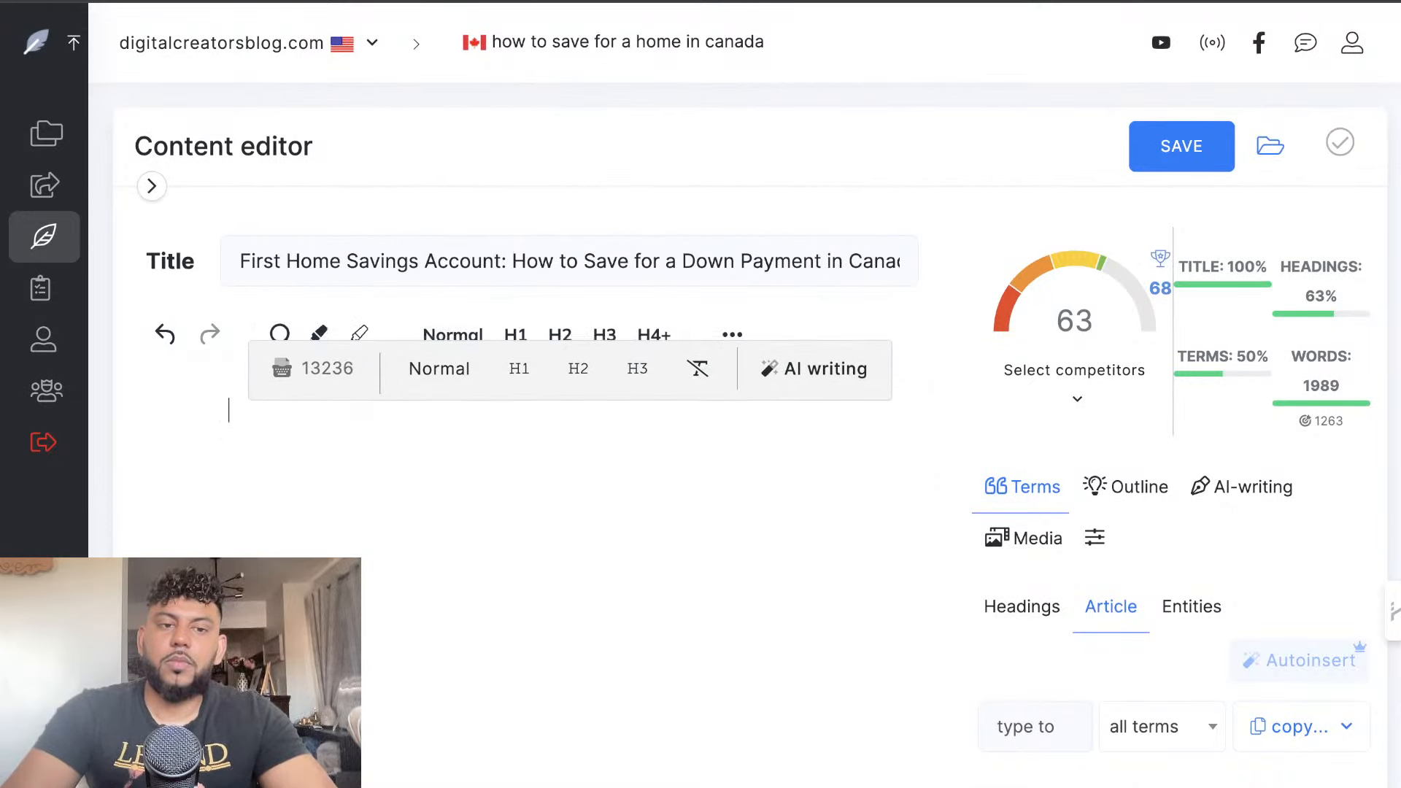
# Copy Claude's whole converted article from the Markdown converter's preview and paste it into the emptied NeuronWriter content editor
pyautogui.moveTo(1165, 305)
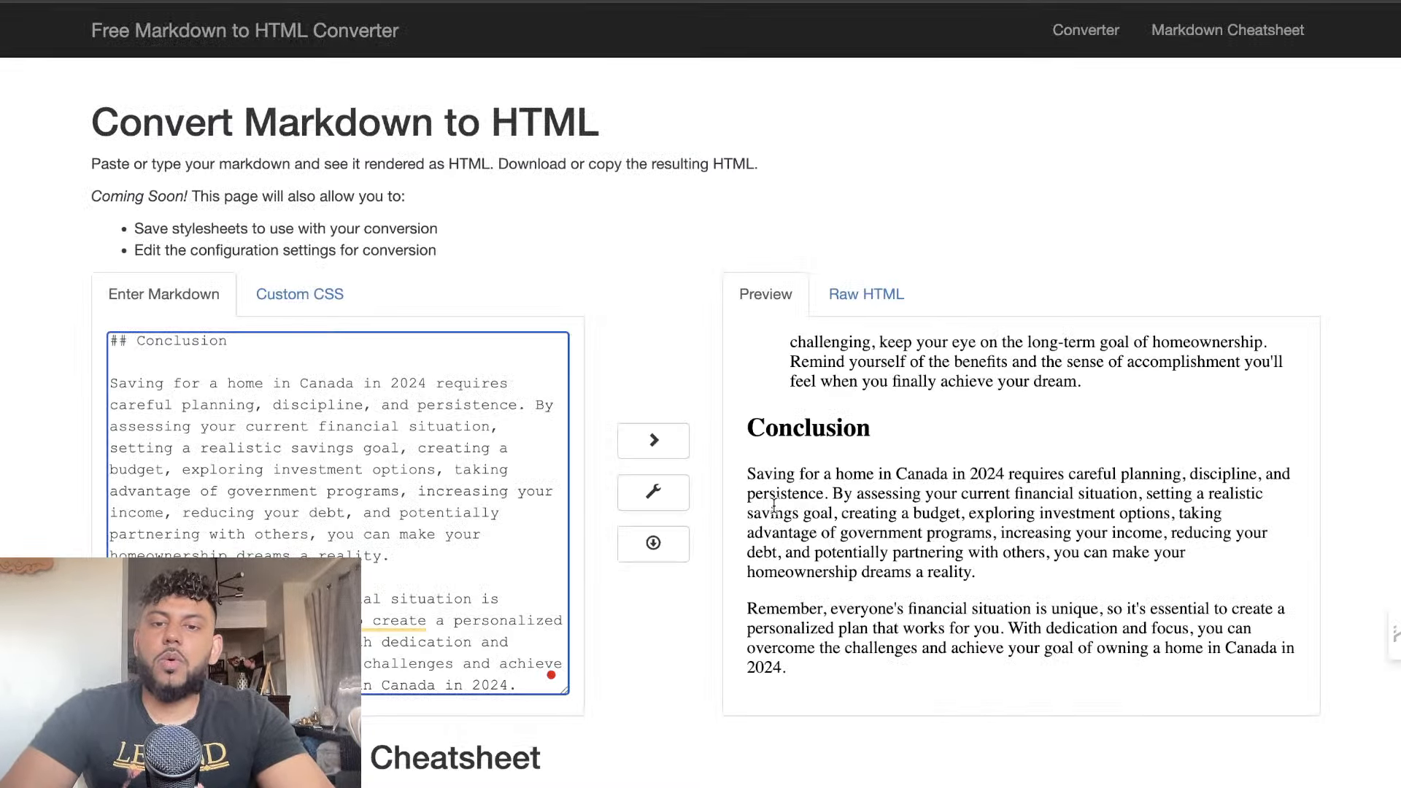
pyautogui.scroll(-3, 827, 428)
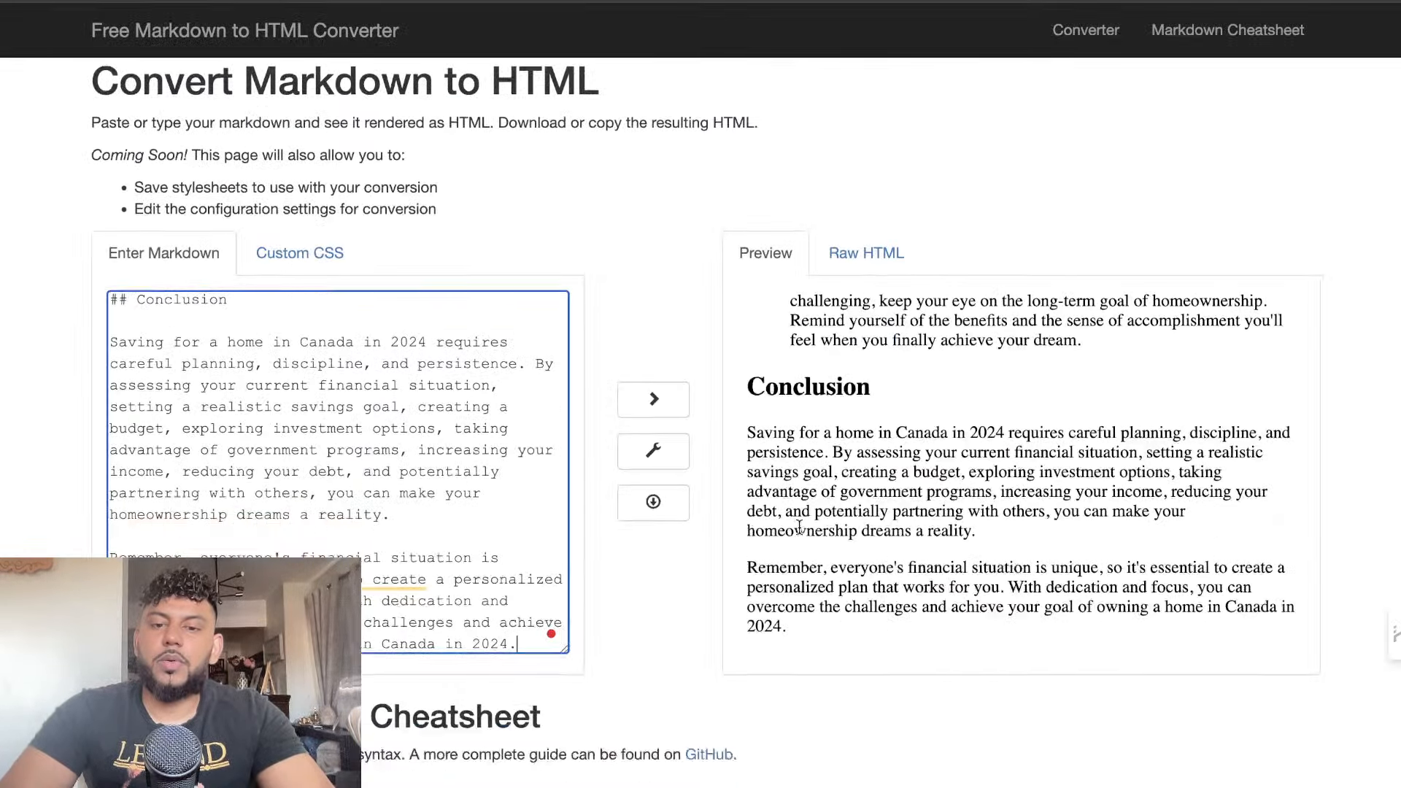
pyautogui.moveTo(827, 428); pyautogui.dragTo(755, 1)
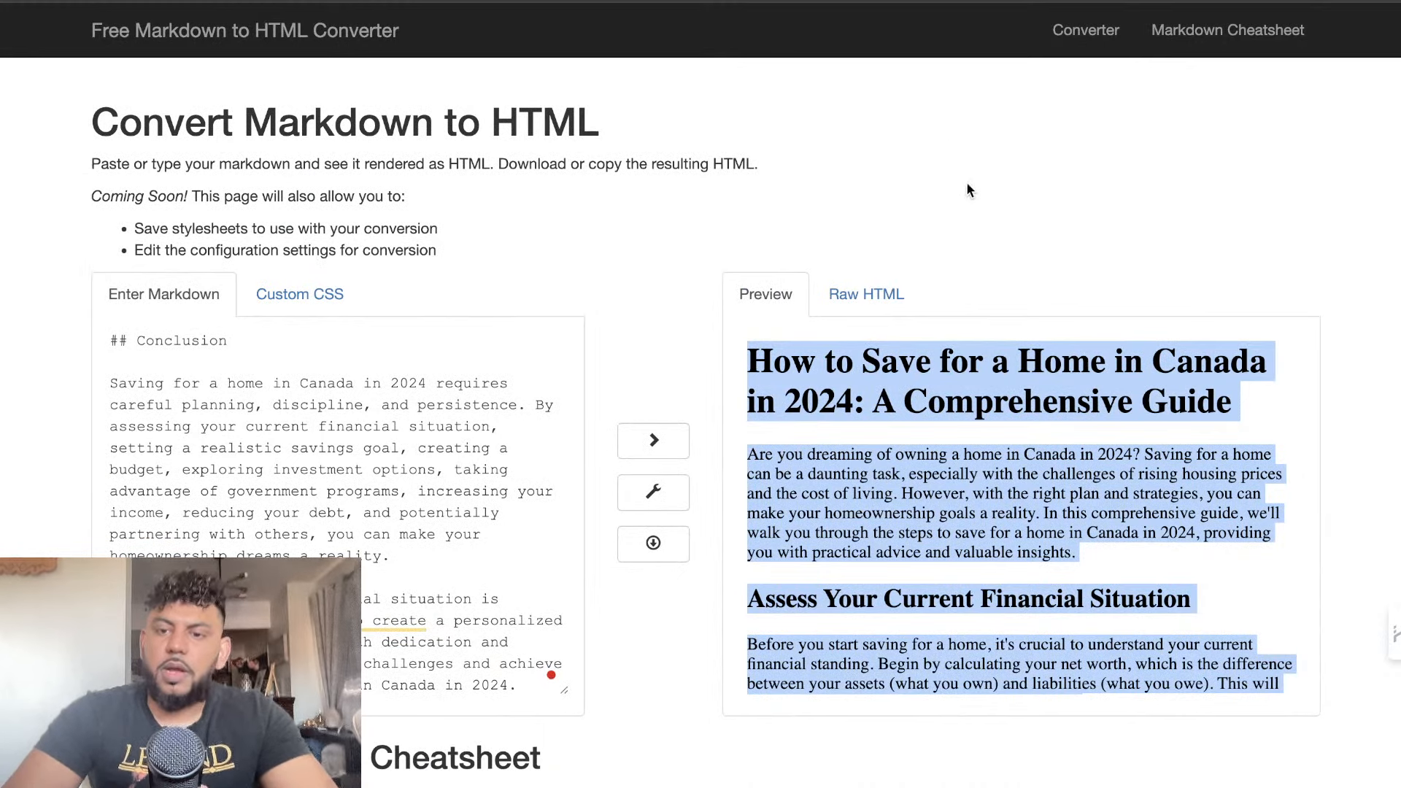
pyautogui.scroll(-10, 1048, 414)
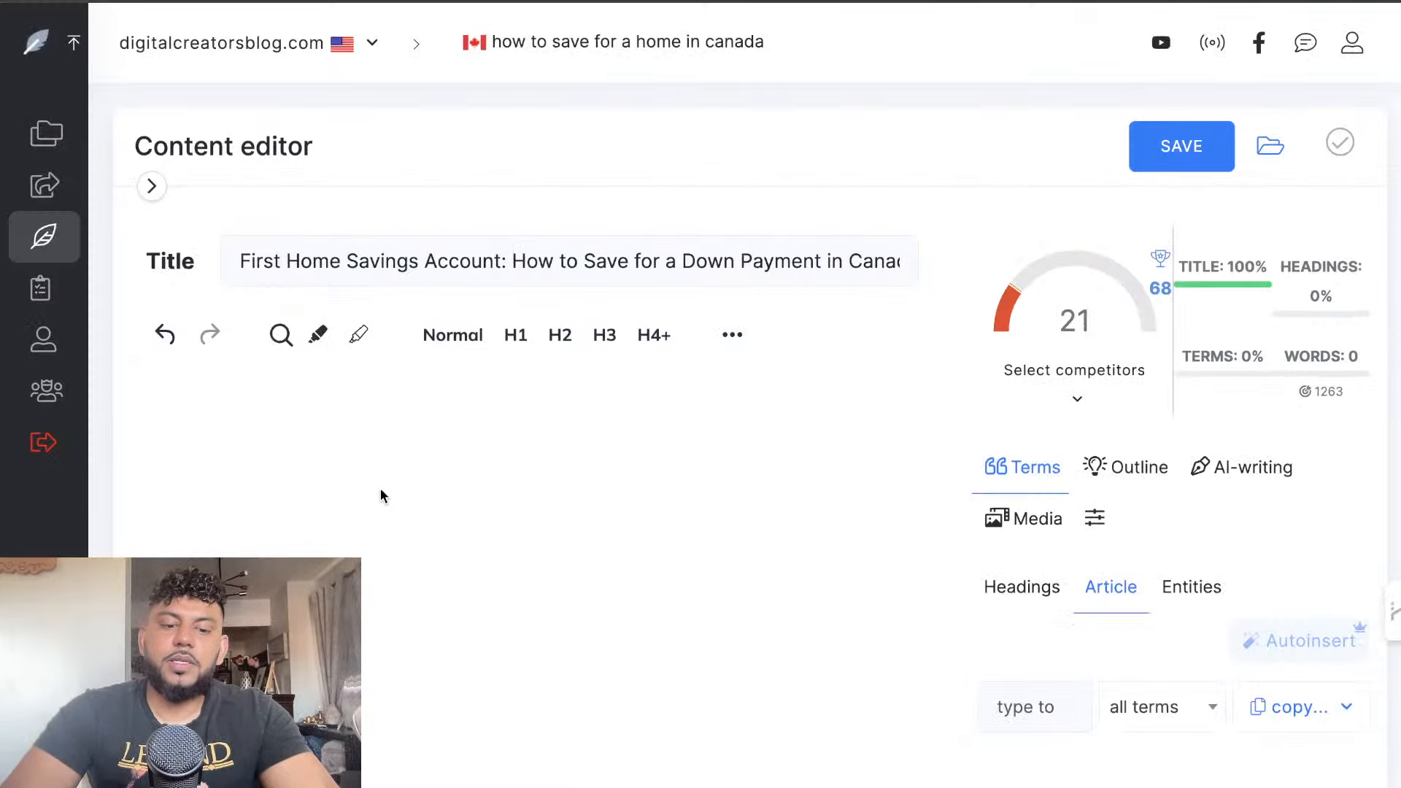
pyautogui.hotkey('ctrl', 'v')
pyautogui.scroll(20, 380, 489)
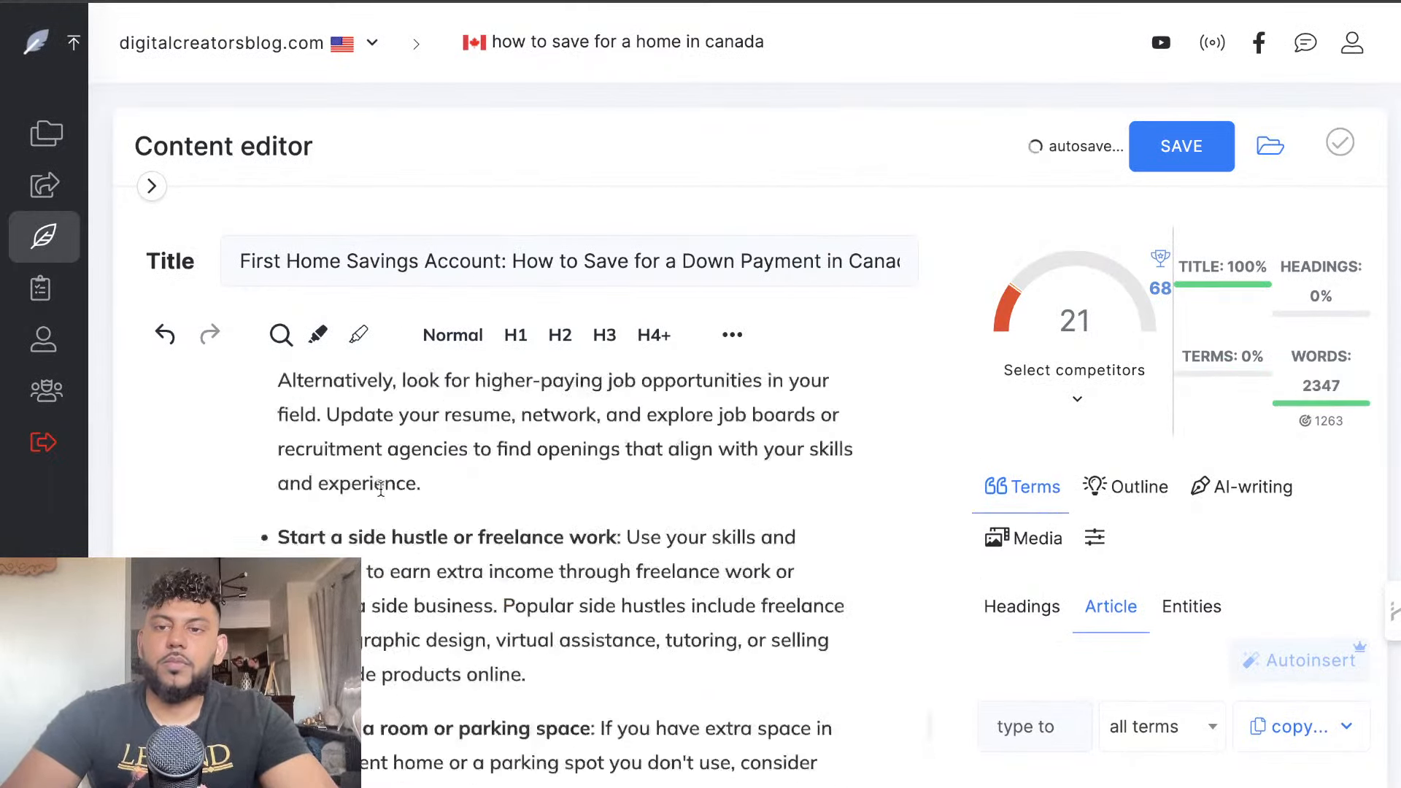
pyautogui.scroll(15, 381, 489)
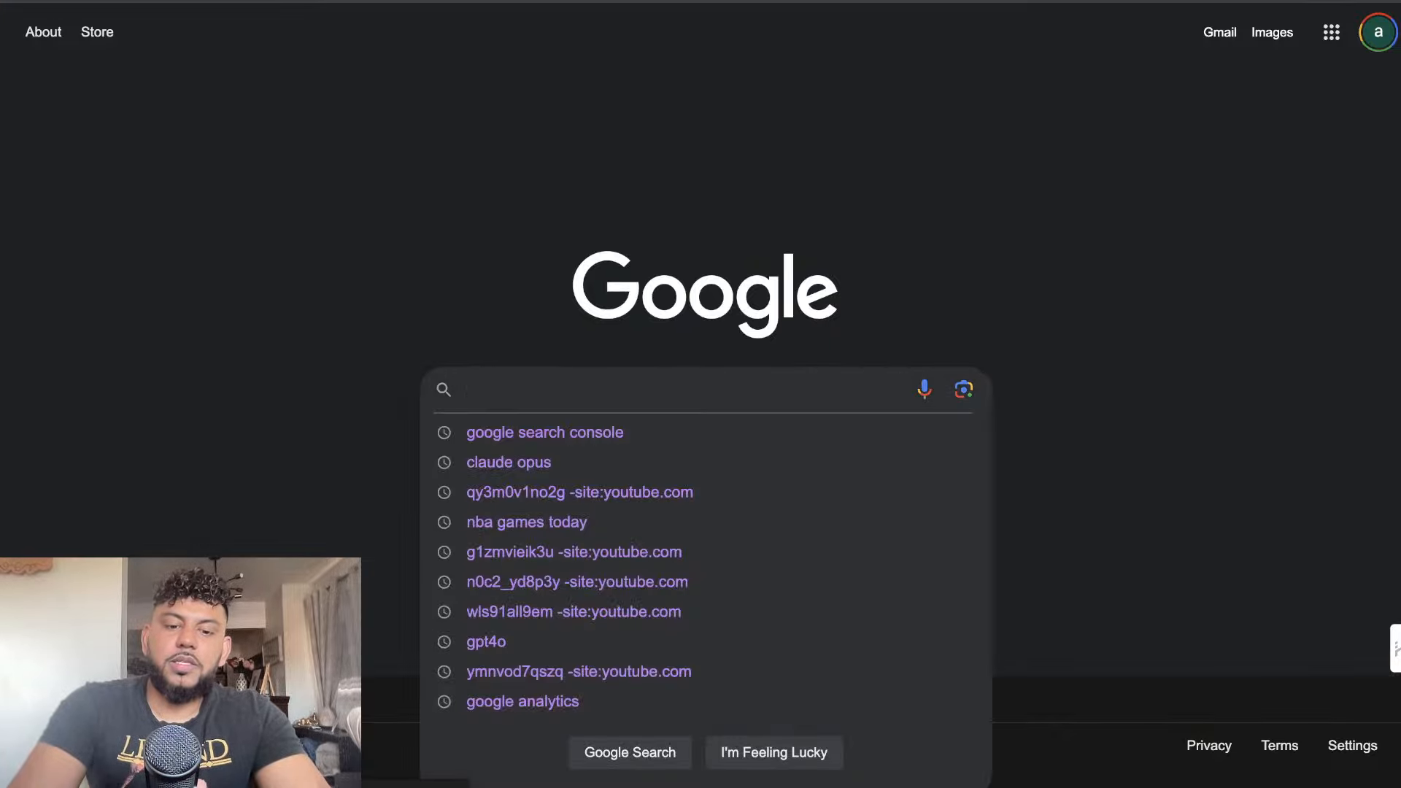
# Search Google for "hemingway readability" and open the Hemingway Editor site
pyautogui.write('hem')
pyautogui.press('Down')
pyautogui.press('Return')
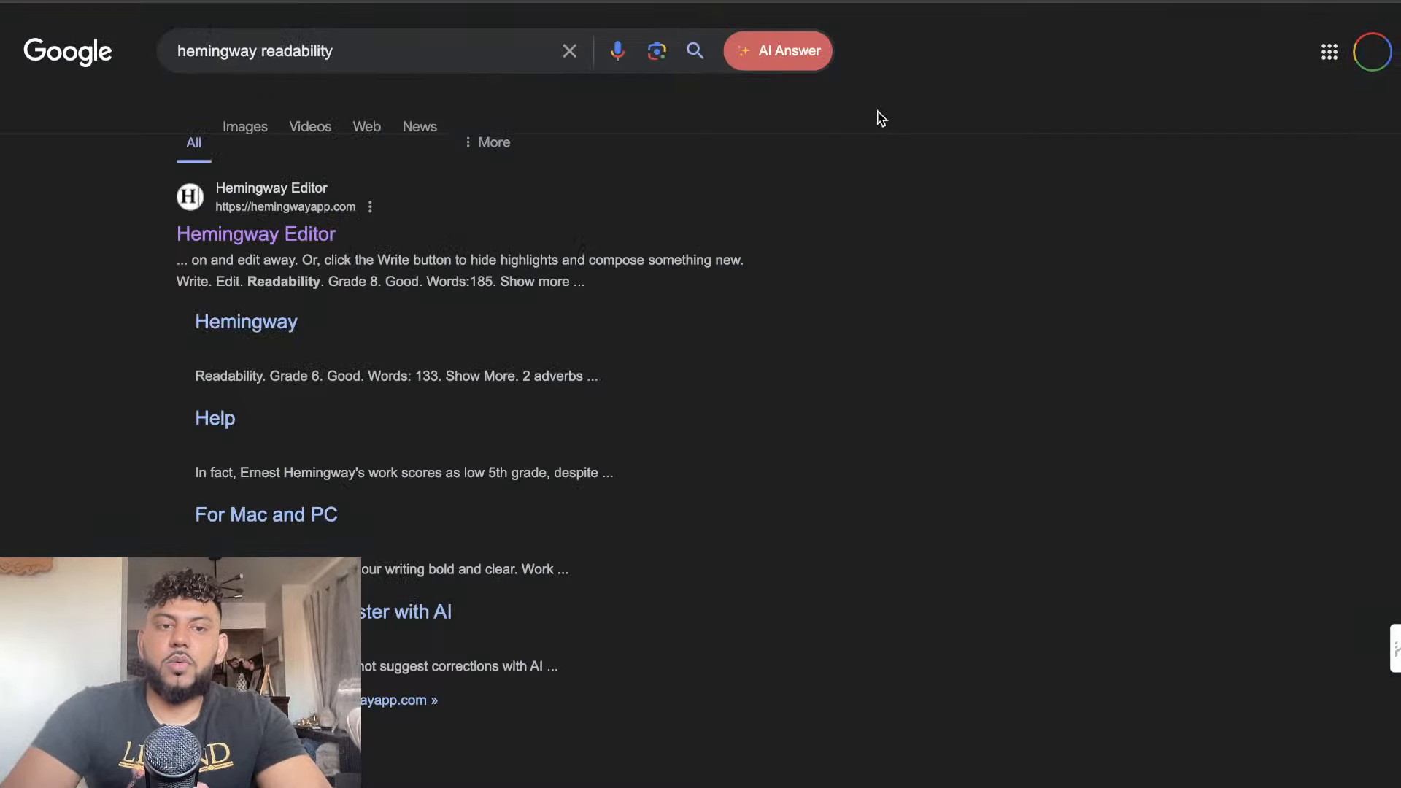
pyautogui.click(312, 248)
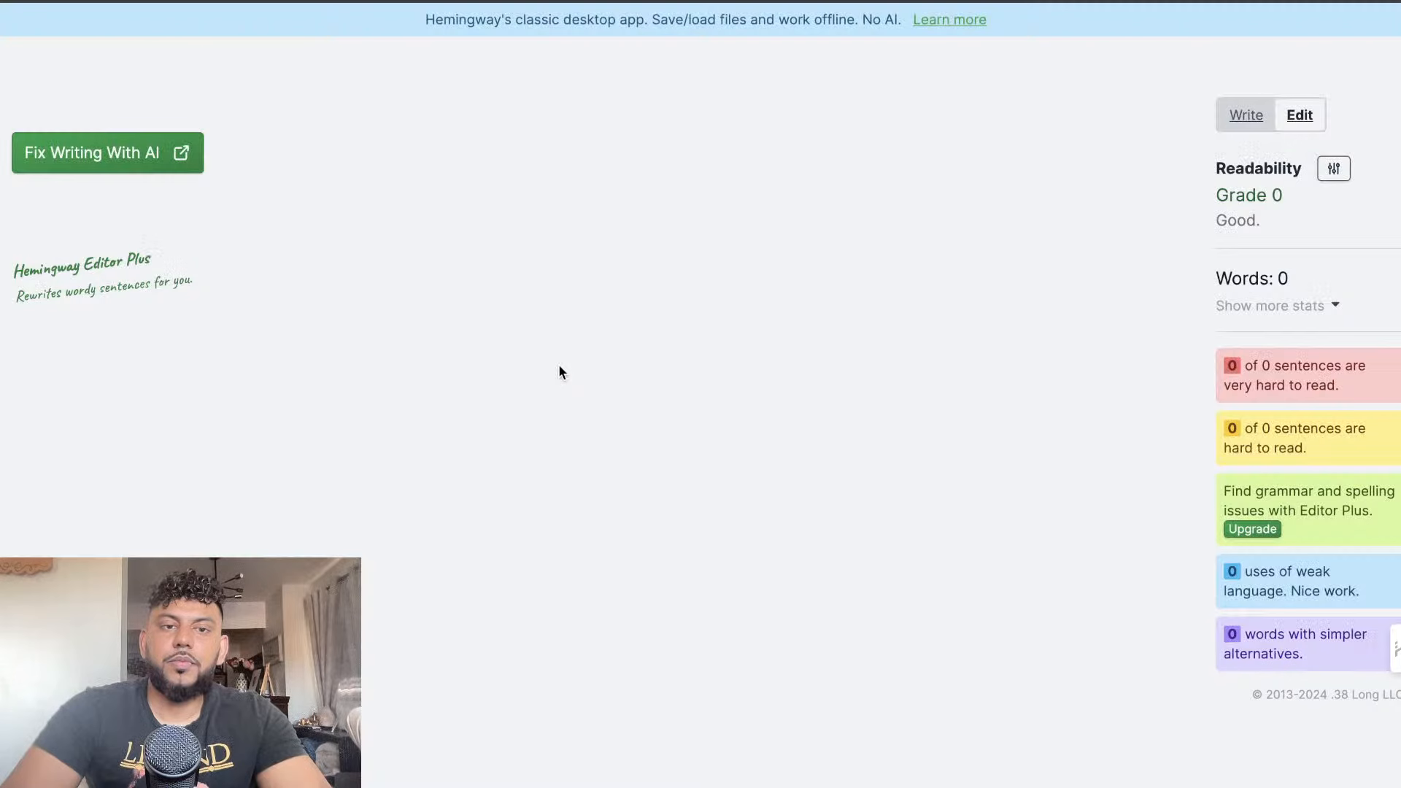
pyautogui.click(628, 400)
pyautogui.hotkey('ctrl', 'v')
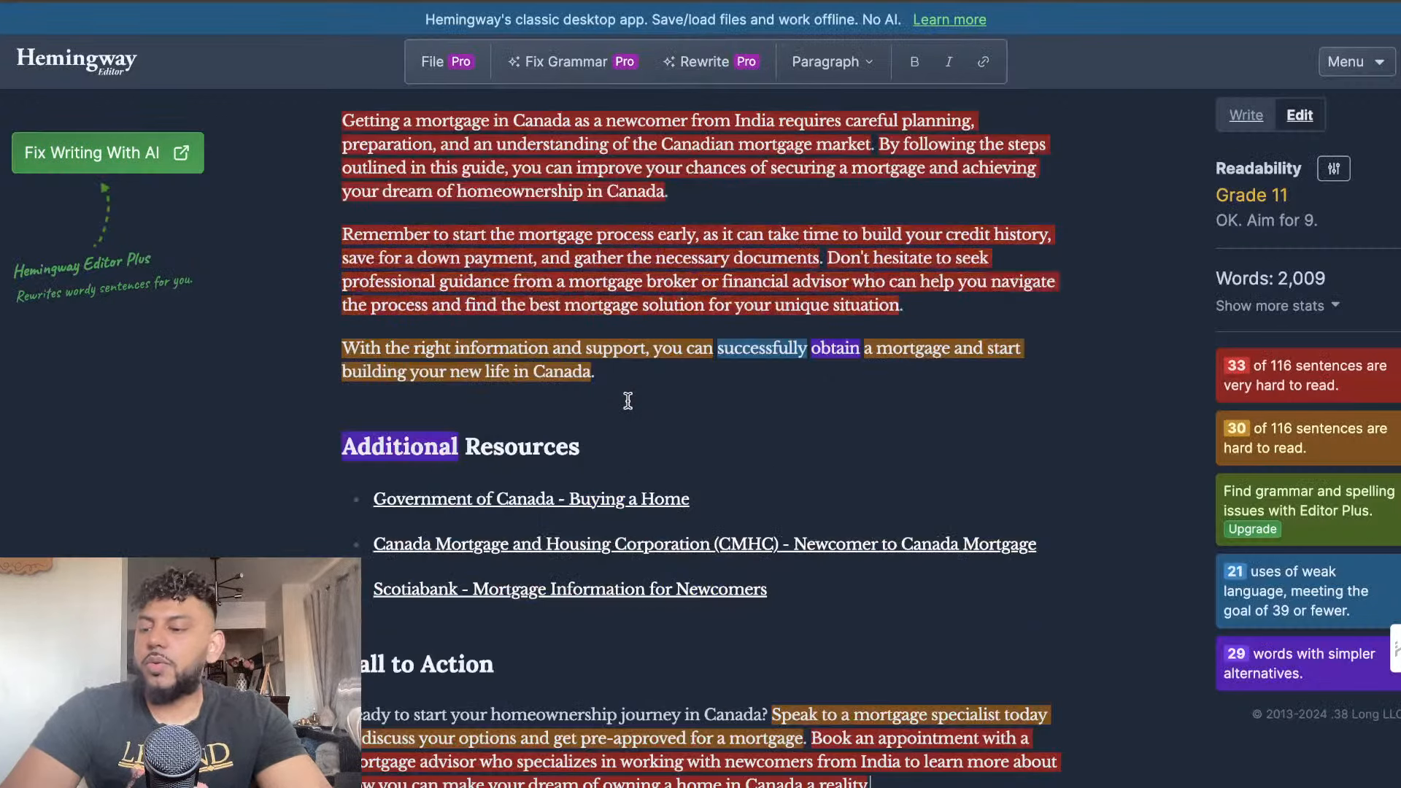
pyautogui.scroll(-2, 802, 583)
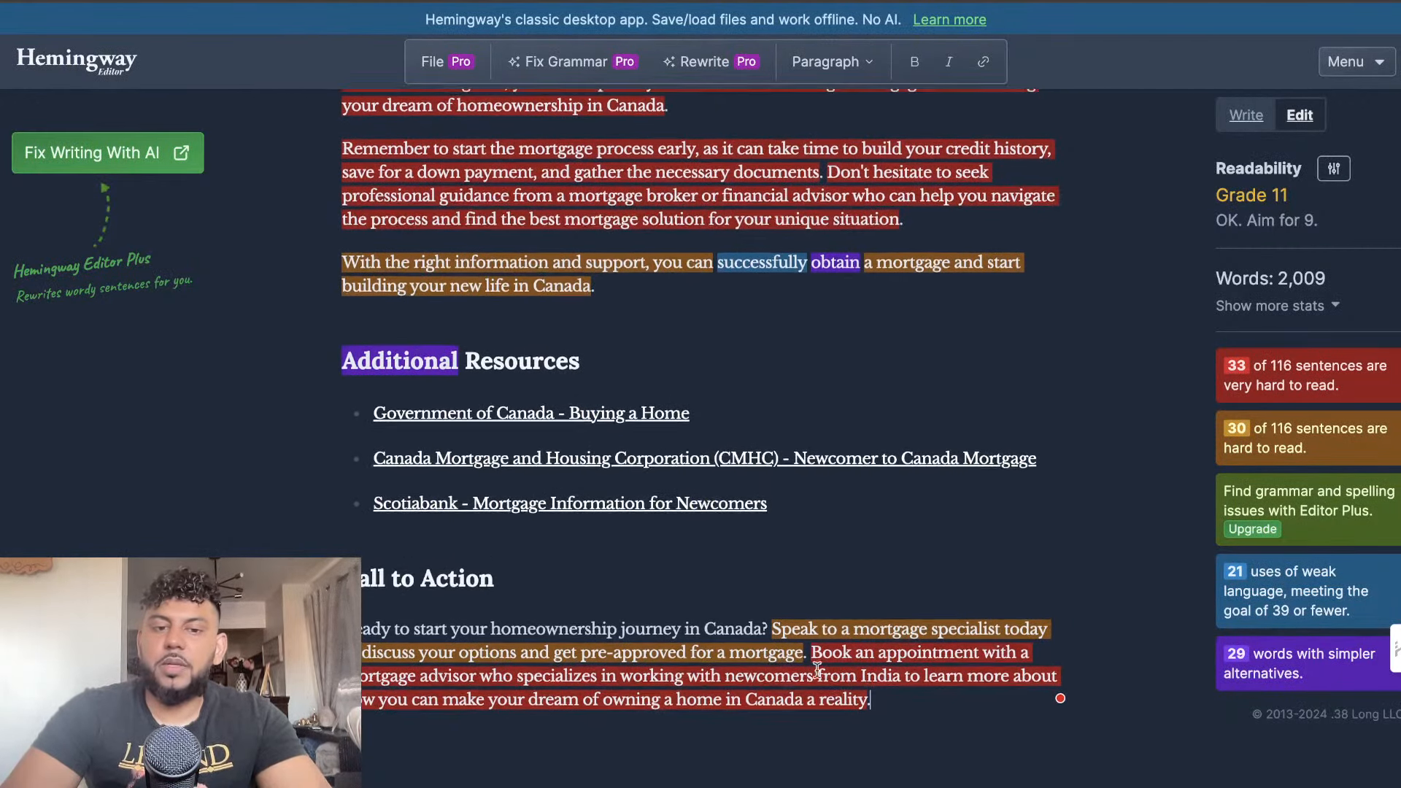
pyautogui.moveTo(875, 711); pyautogui.dragTo(342, 117)
pyautogui.scroll(20, 588, 264)
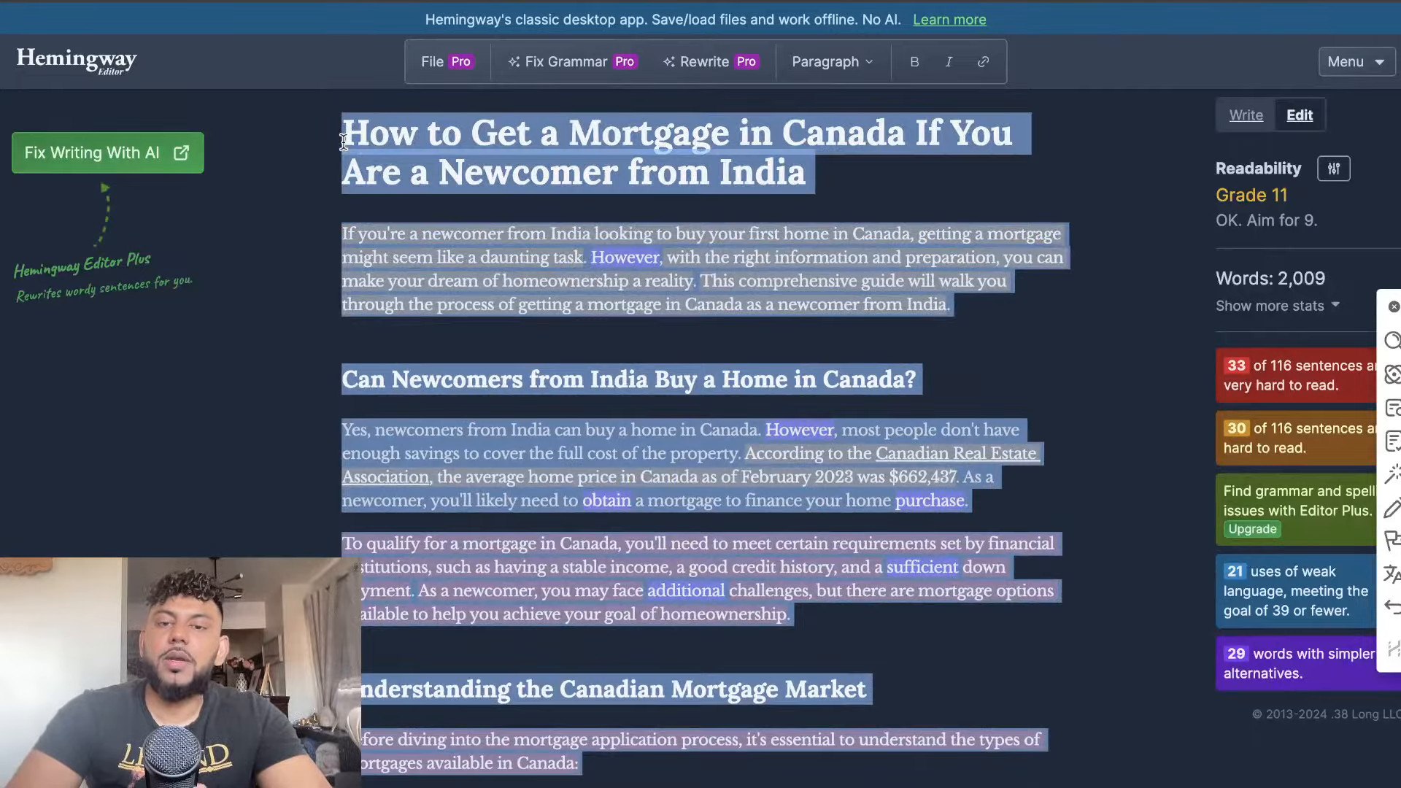
pyautogui.press('BackSpace')
# Paste Claude's home-saving article into the empty Hemingway Editor and review its readability grade, target grade and highlighted sentences
pyautogui.hotkey('ctrl', 'v')
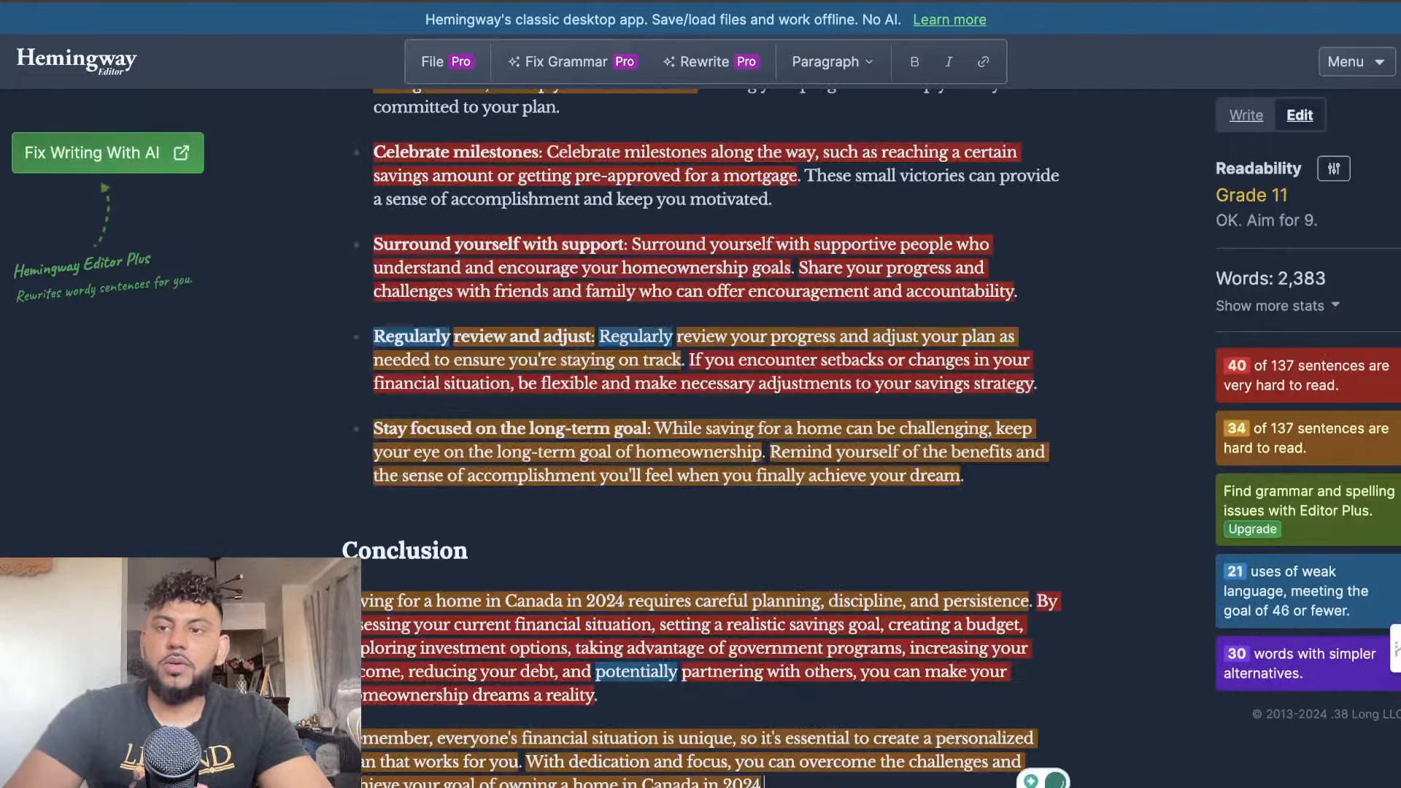
pyautogui.scroll(20, 524, 271)
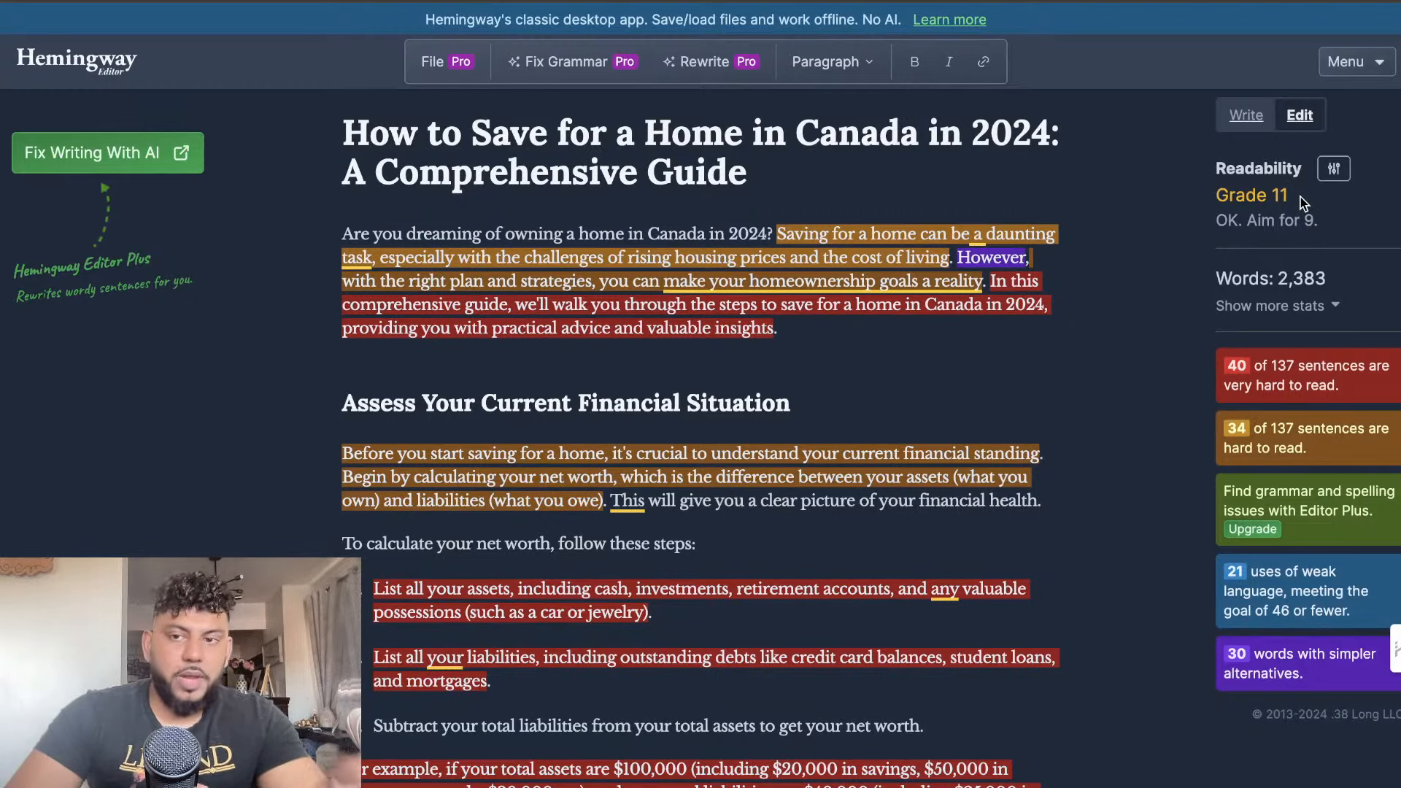
pyautogui.moveTo(1316, 221); pyautogui.dragTo(1247, 222)
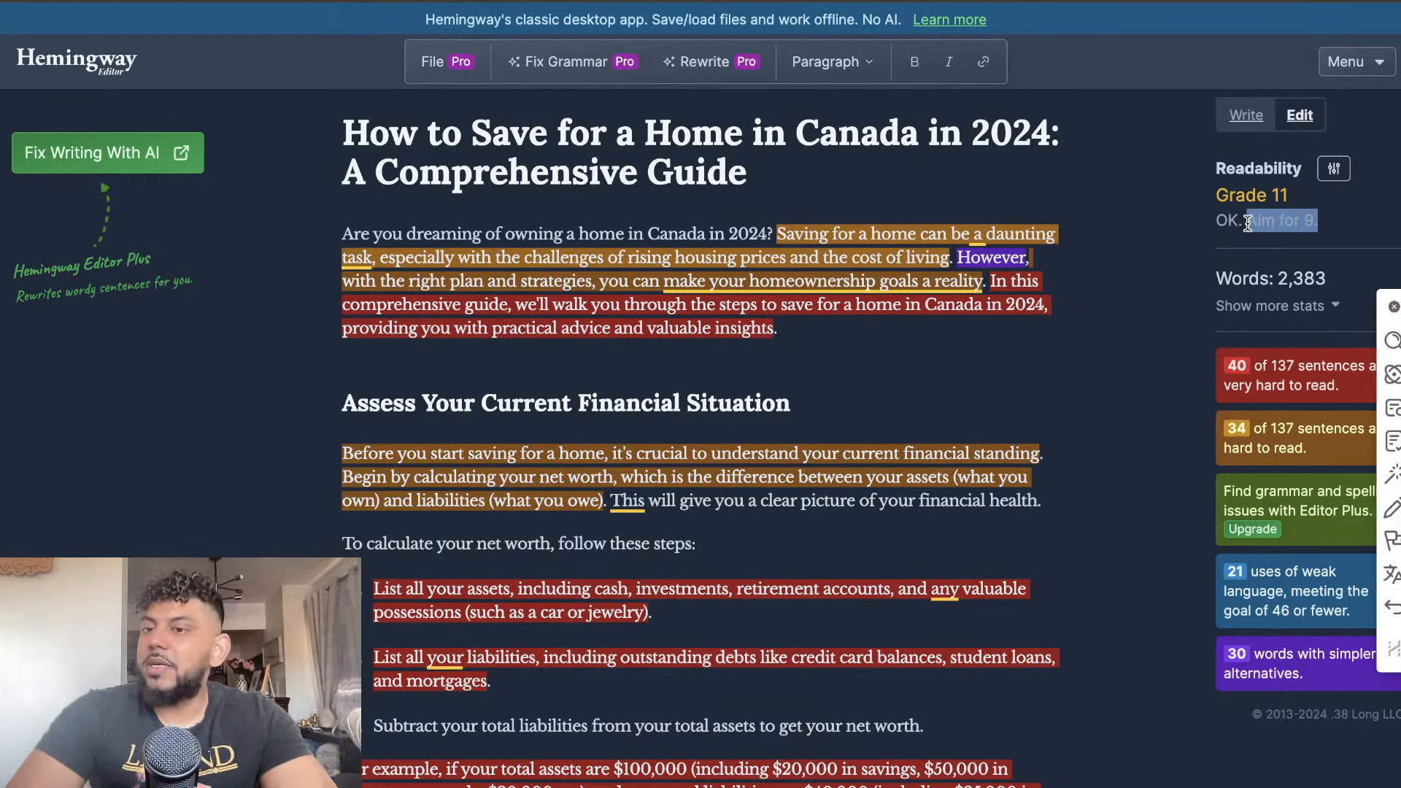
pyautogui.click(1394, 307)
pyautogui.scroll(-9, 949, 450)
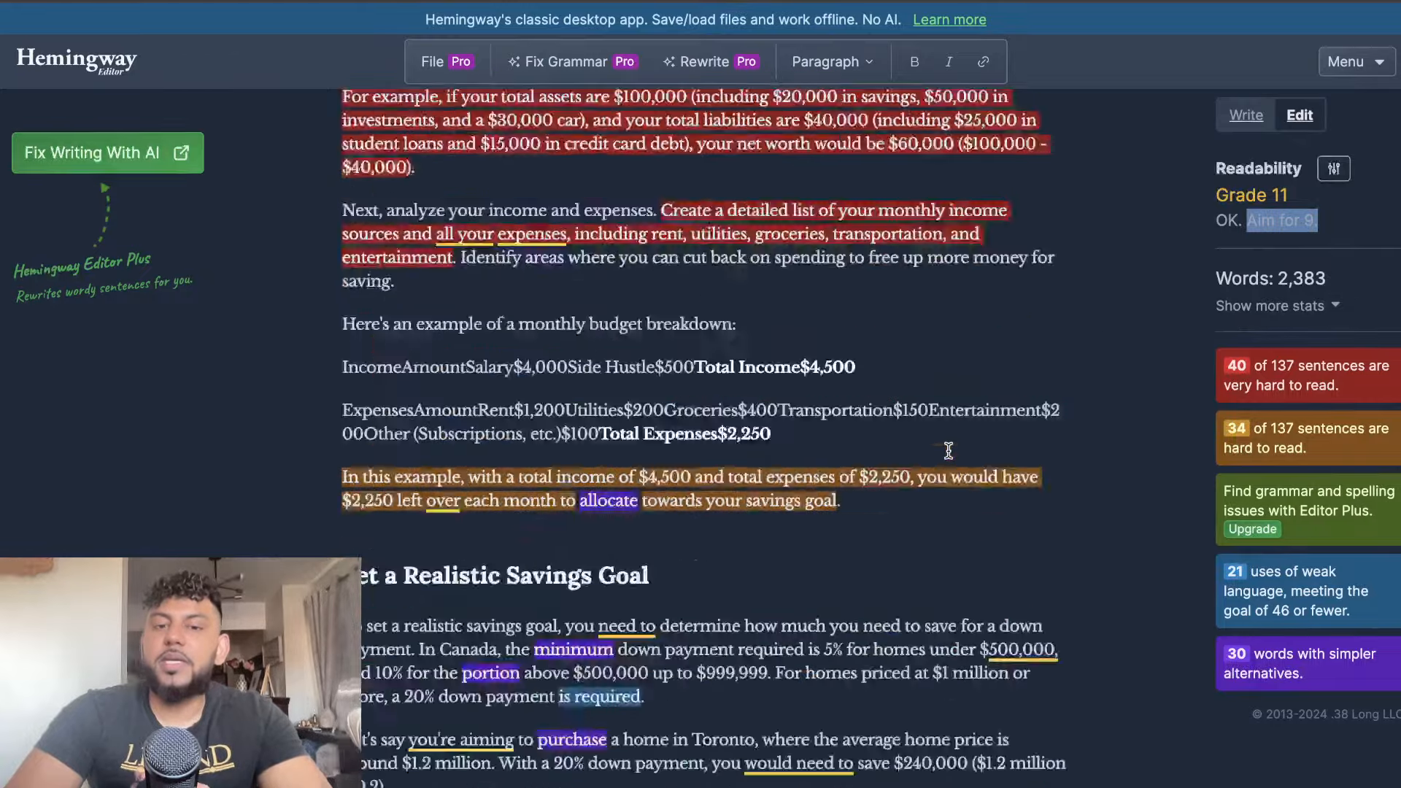
pyautogui.scroll(-15, 948, 450)
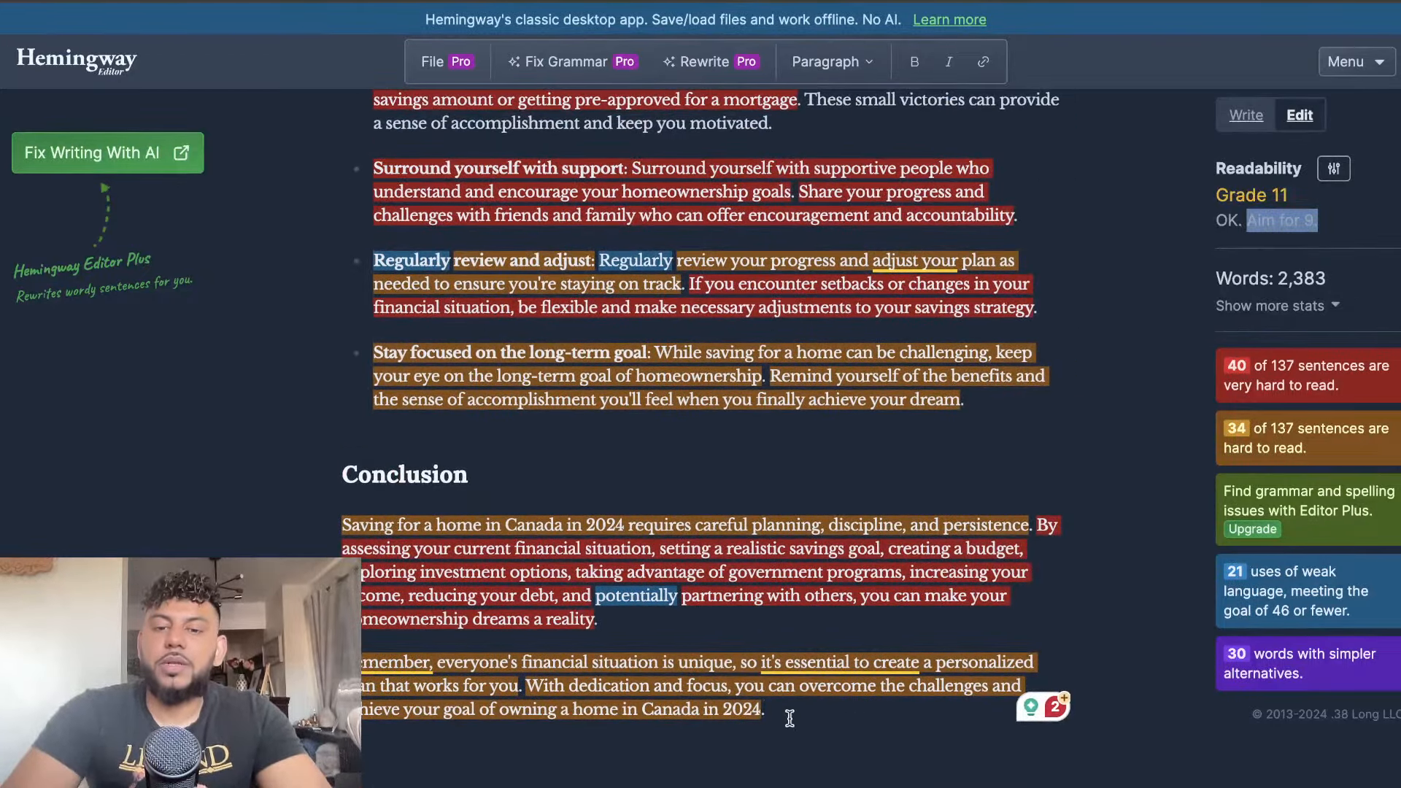
# Delete Claude's article from the Hemingway Editor, then switch to the Markdown converter and copy GPT's selected article from its preview
pyautogui.moveTo(789, 718); pyautogui.dragTo(341, 116)
pyautogui.press('BackSpace')
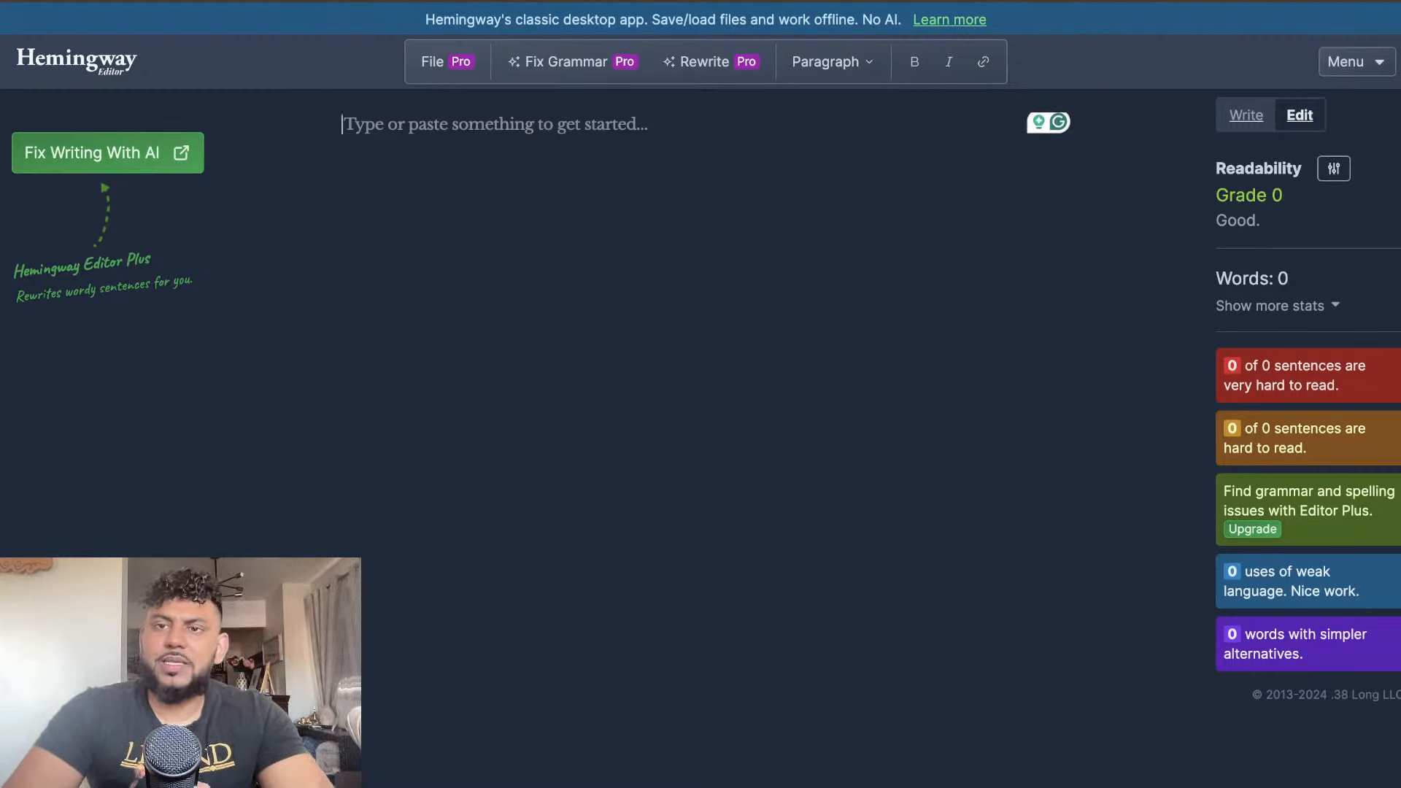
pyautogui.click(956, 1)
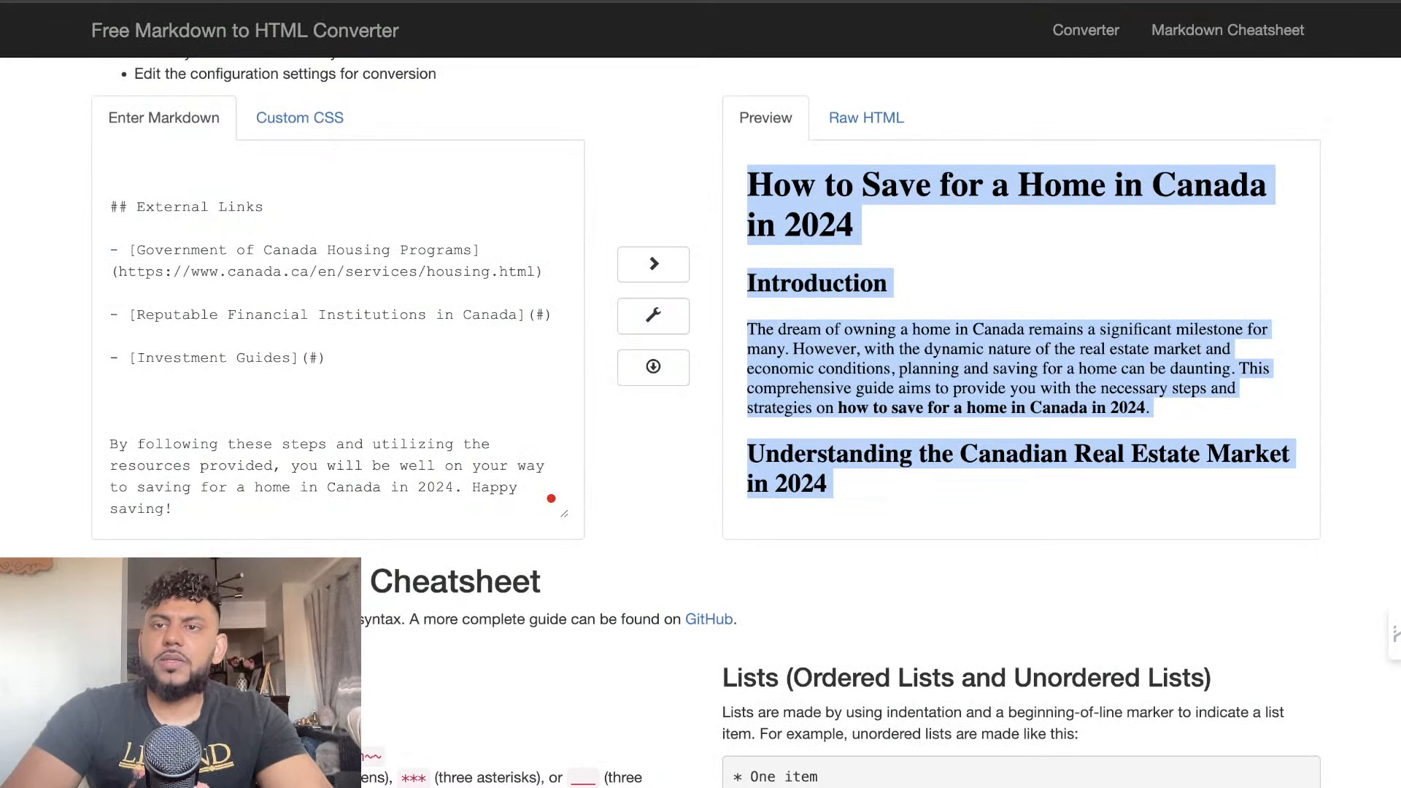
pyautogui.hotkey('ctrl', 'Tab')
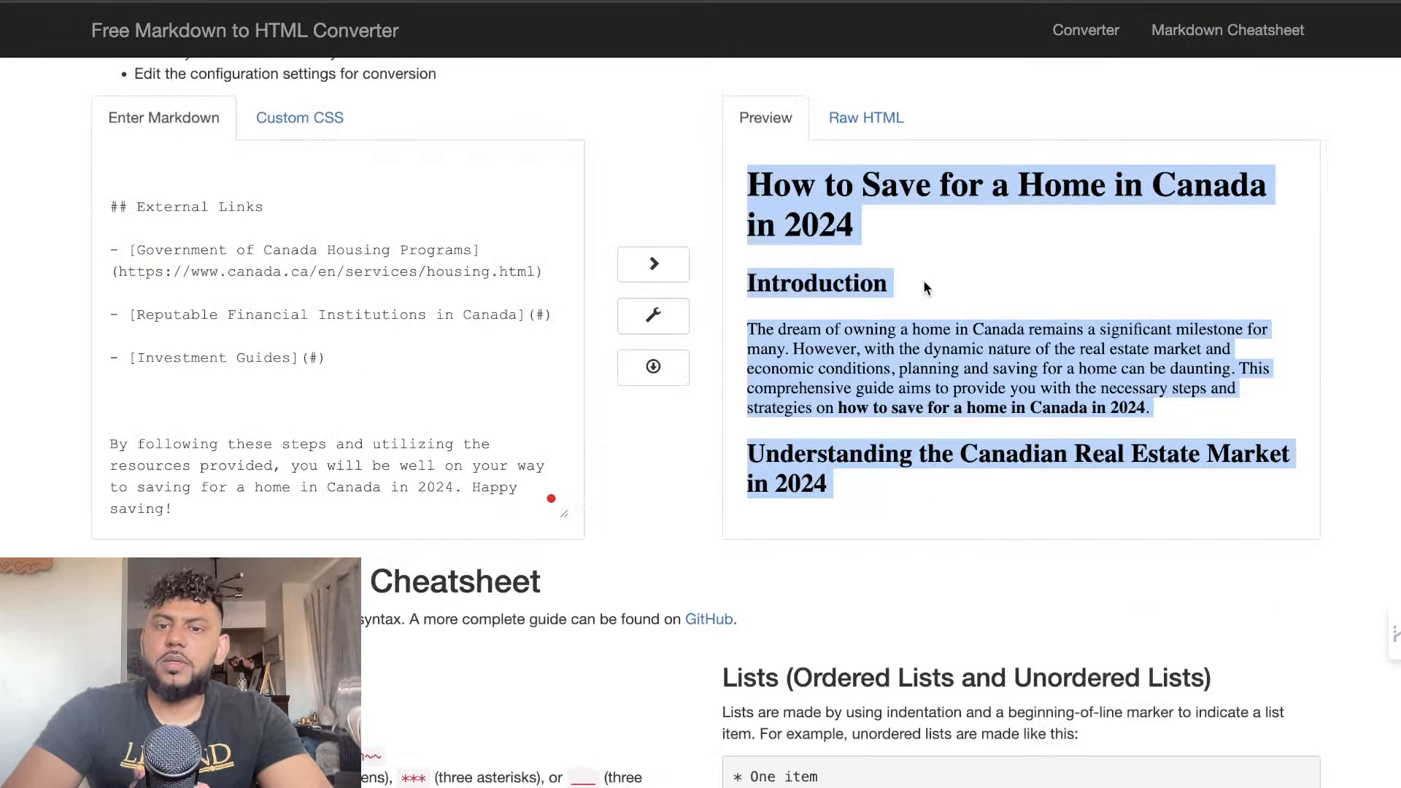
pyautogui.rightClick(879, 266)
pyautogui.click(909, 400)
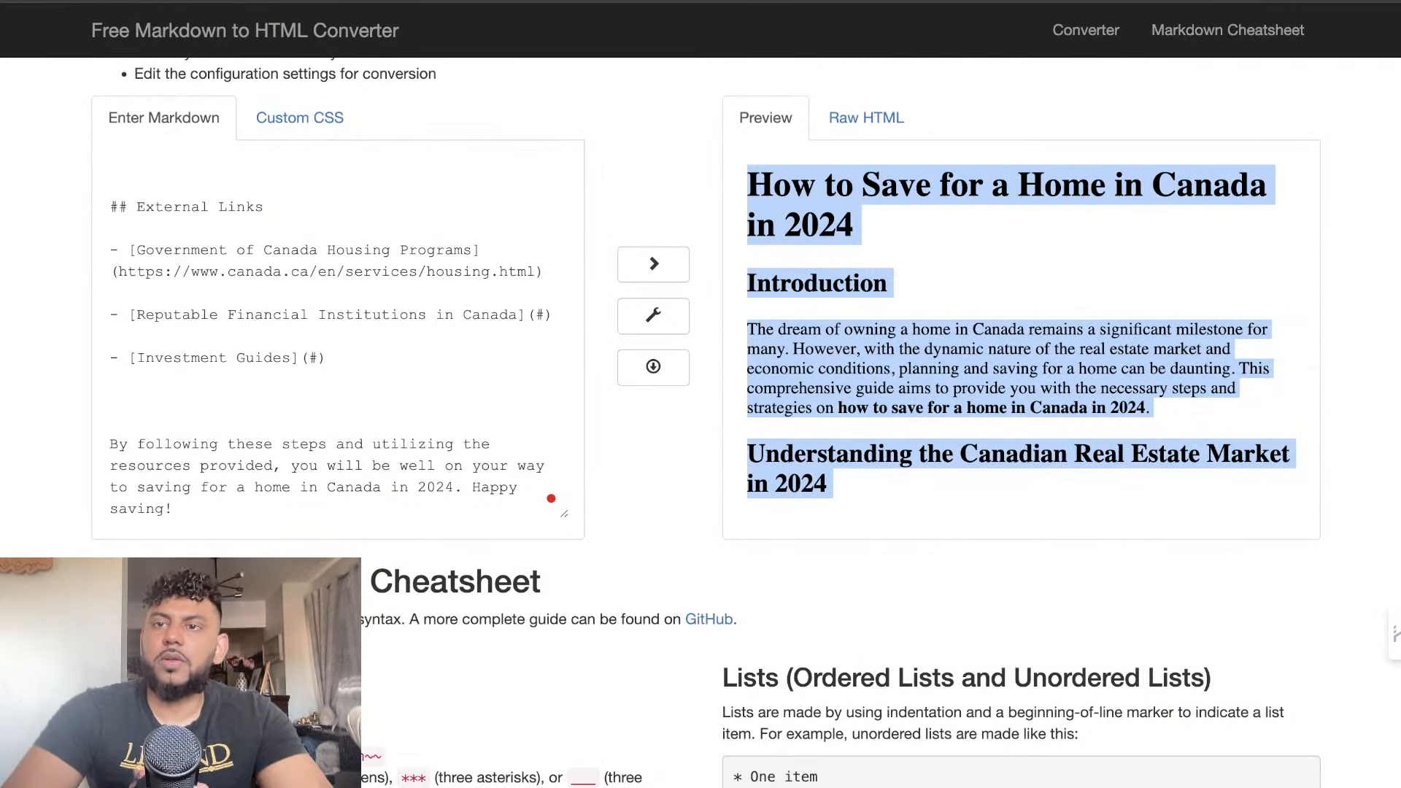
# Switch back to the Hemingway Editor, paste GPT's article and review its readability grade and highlighted sentences
pyautogui.click(1216, 1)
pyautogui.click(577, 257)
pyautogui.hotkey('ctrl', 'v')
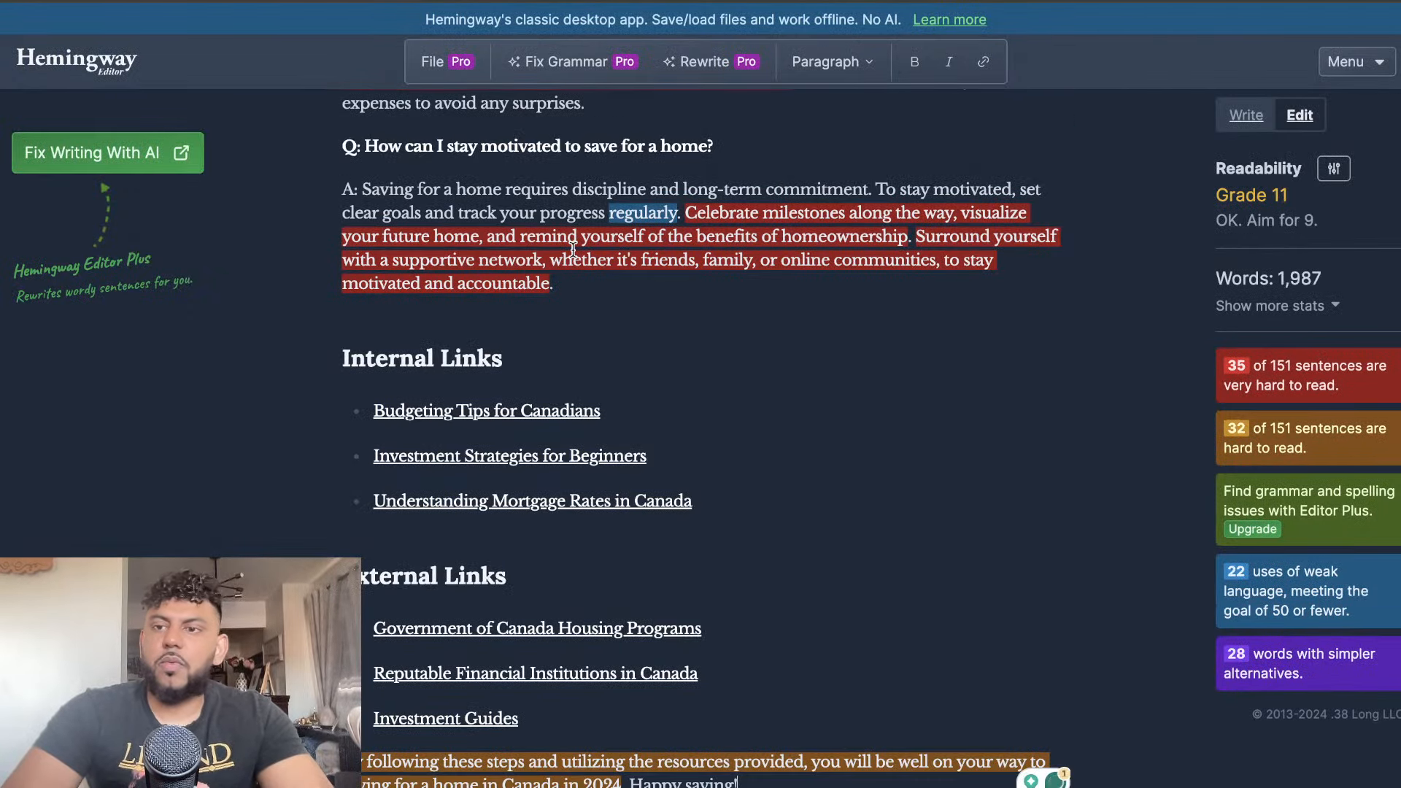
pyautogui.scroll(20, 573, 250)
pyautogui.scroll(-1, 573, 250)
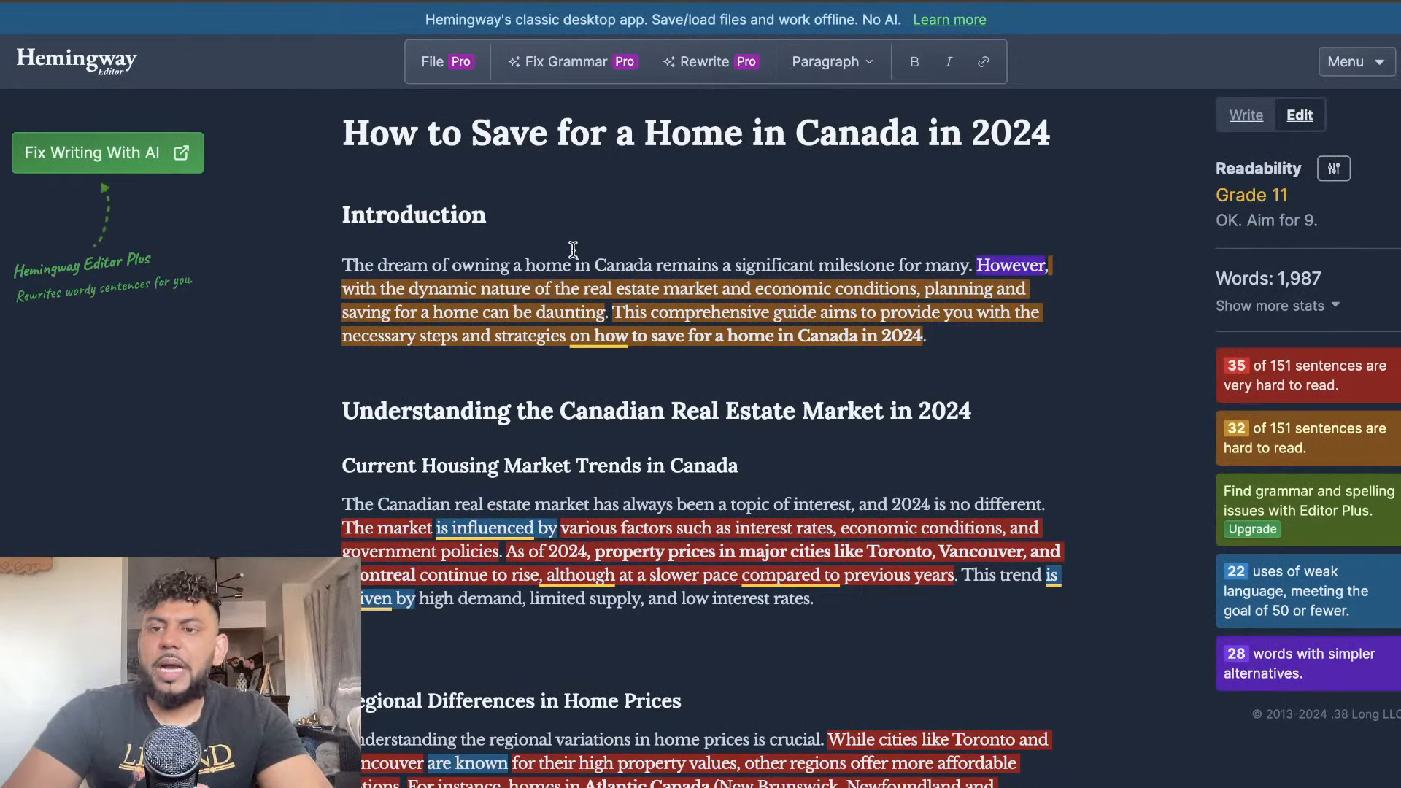
pyautogui.scroll(-20, 583, 263)
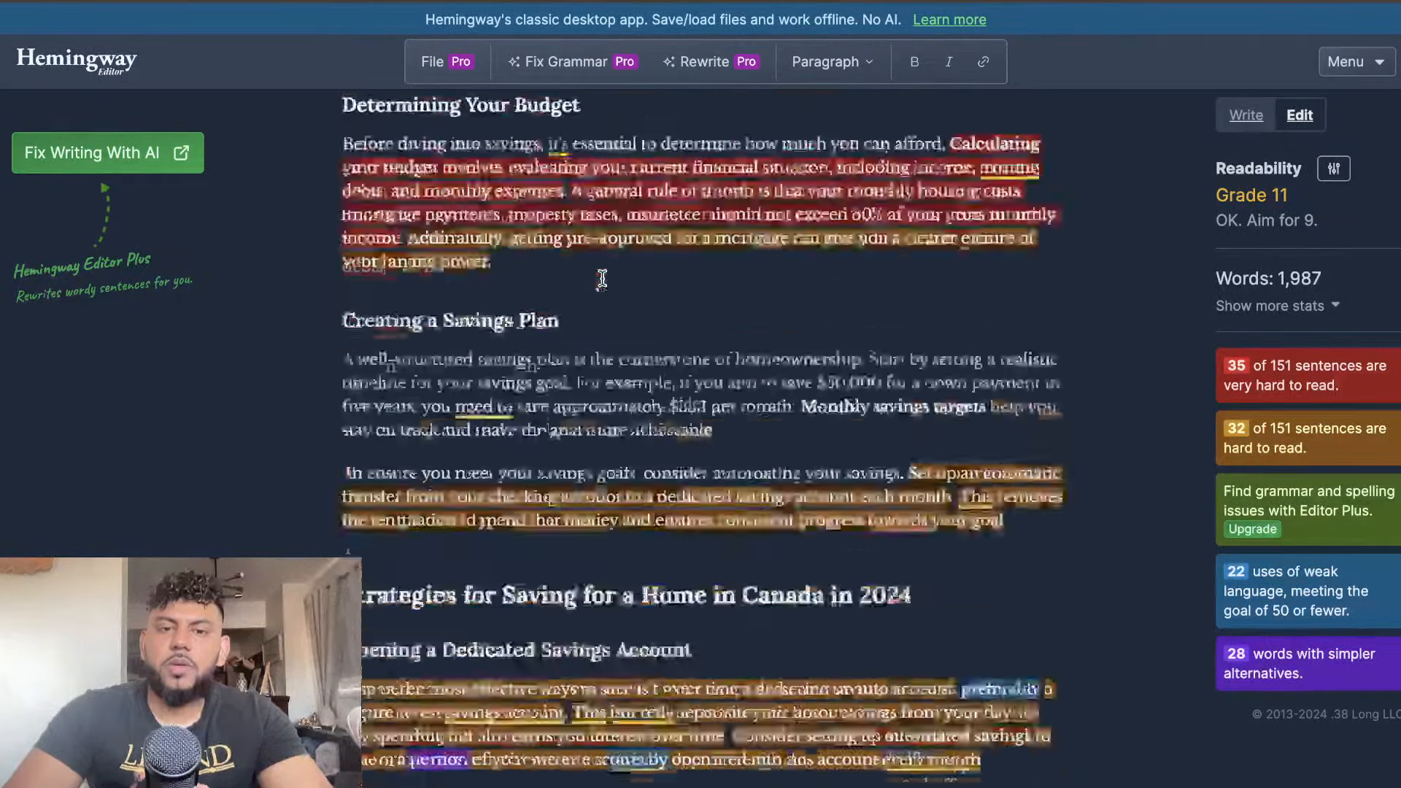
pyautogui.scroll(-10, 602, 278)
# Replace GPT's article in the Hemingway Editor with Claude's article copied from the Markdown converter's preview, and recheck its readability
pyautogui.hotkey('ctrl', 'a')
pyautogui.press('BackSpace')
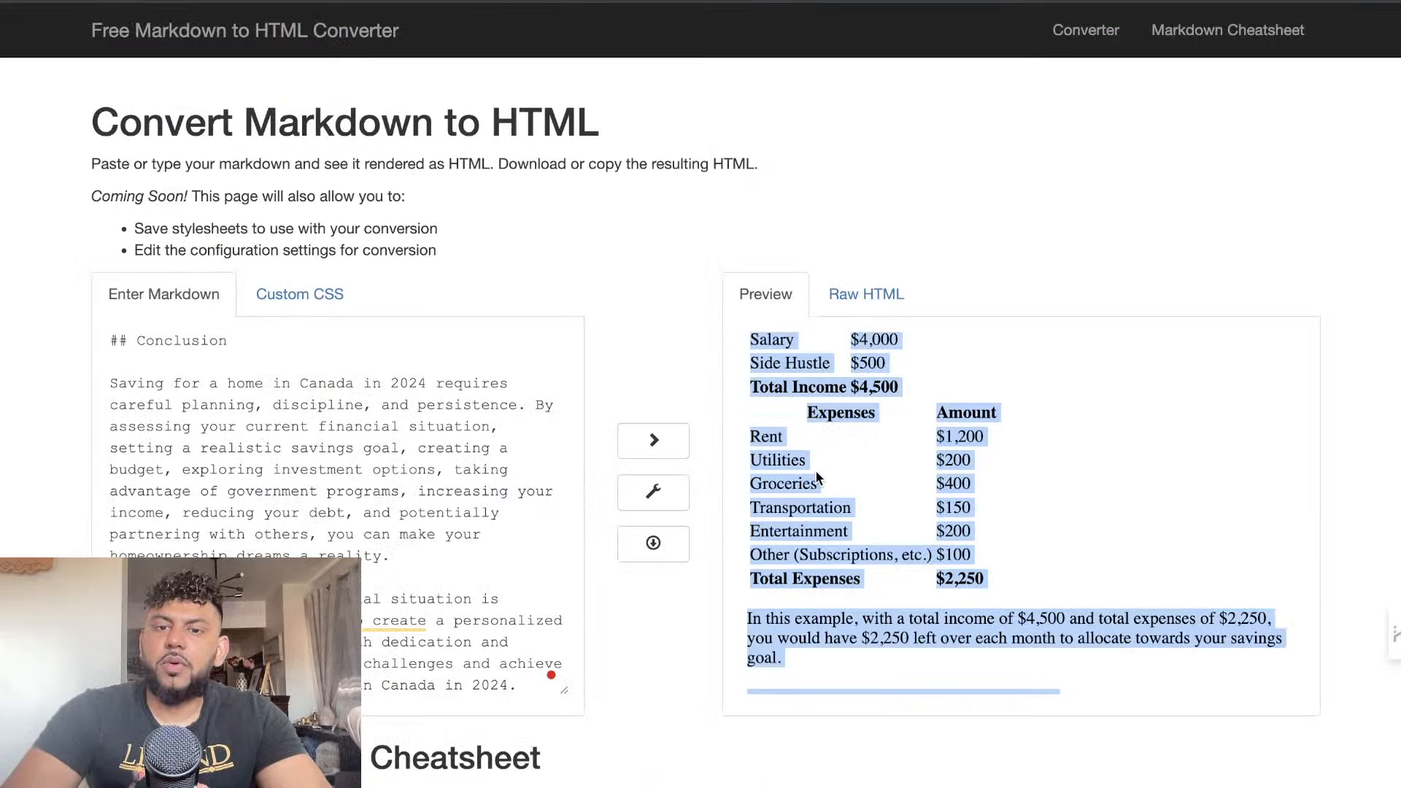
pyautogui.rightClick(792, 513)
pyautogui.click(795, 518)
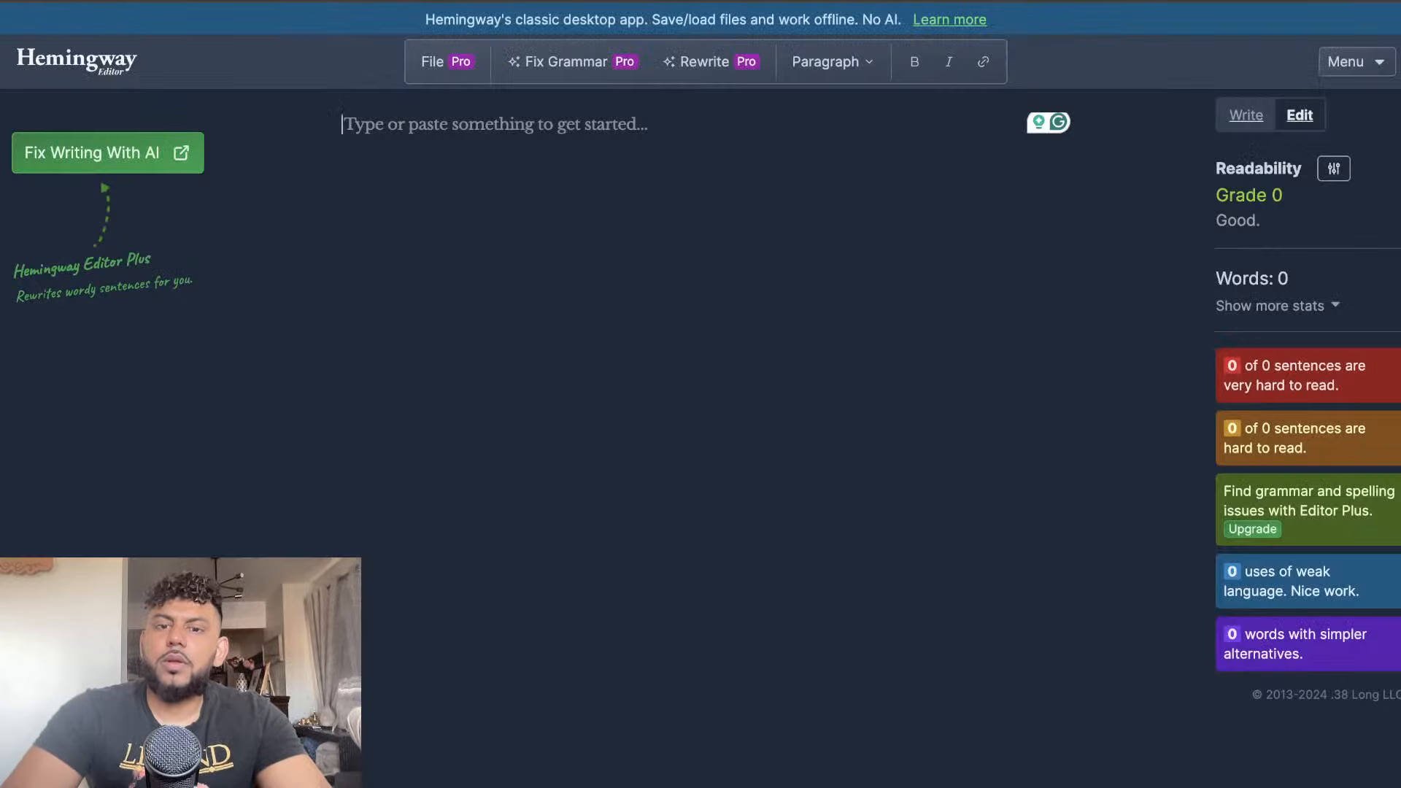
pyautogui.hotkey('ctrl', 'v')
pyautogui.scroll(15, 688, 271)
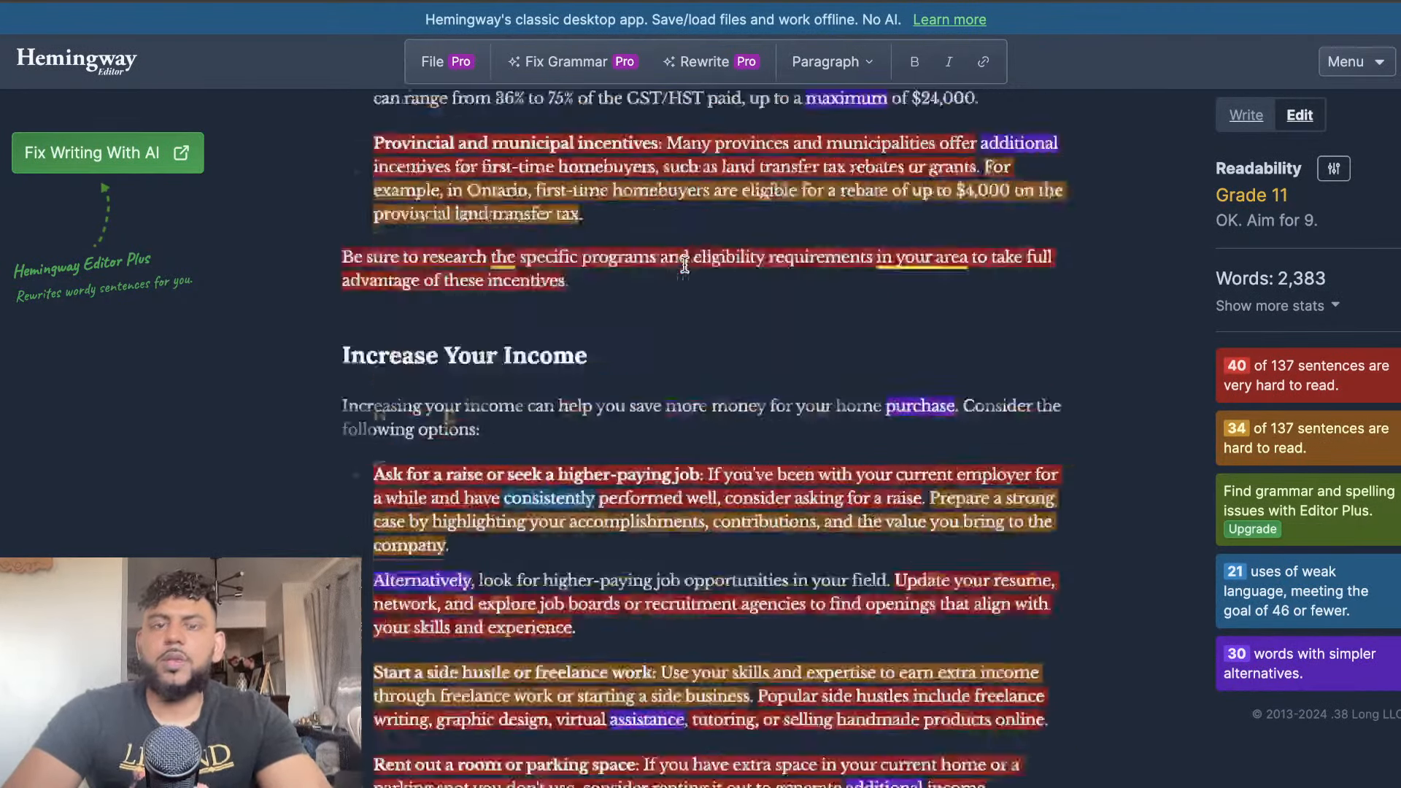
pyautogui.scroll(3, 684, 264)
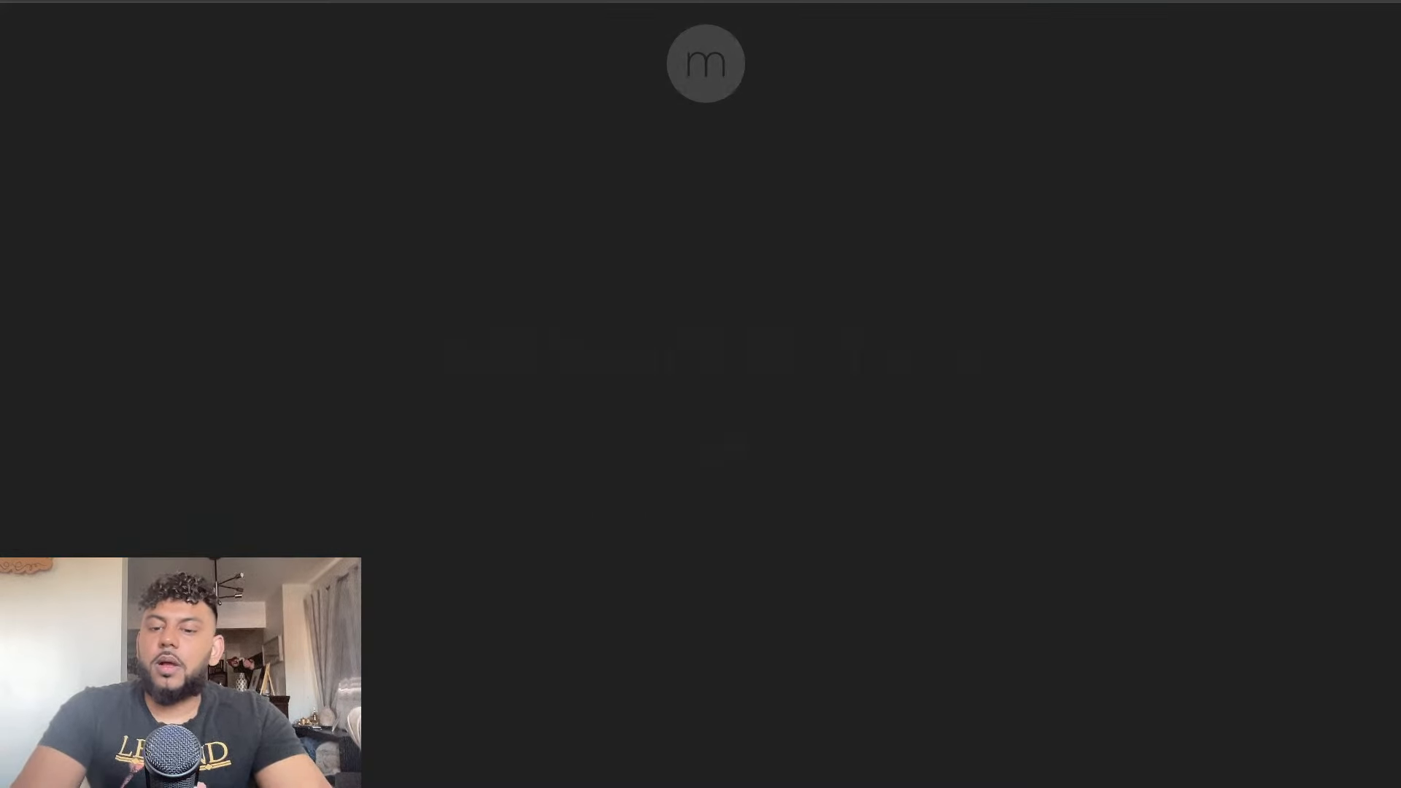
pyautogui.write('low ai')
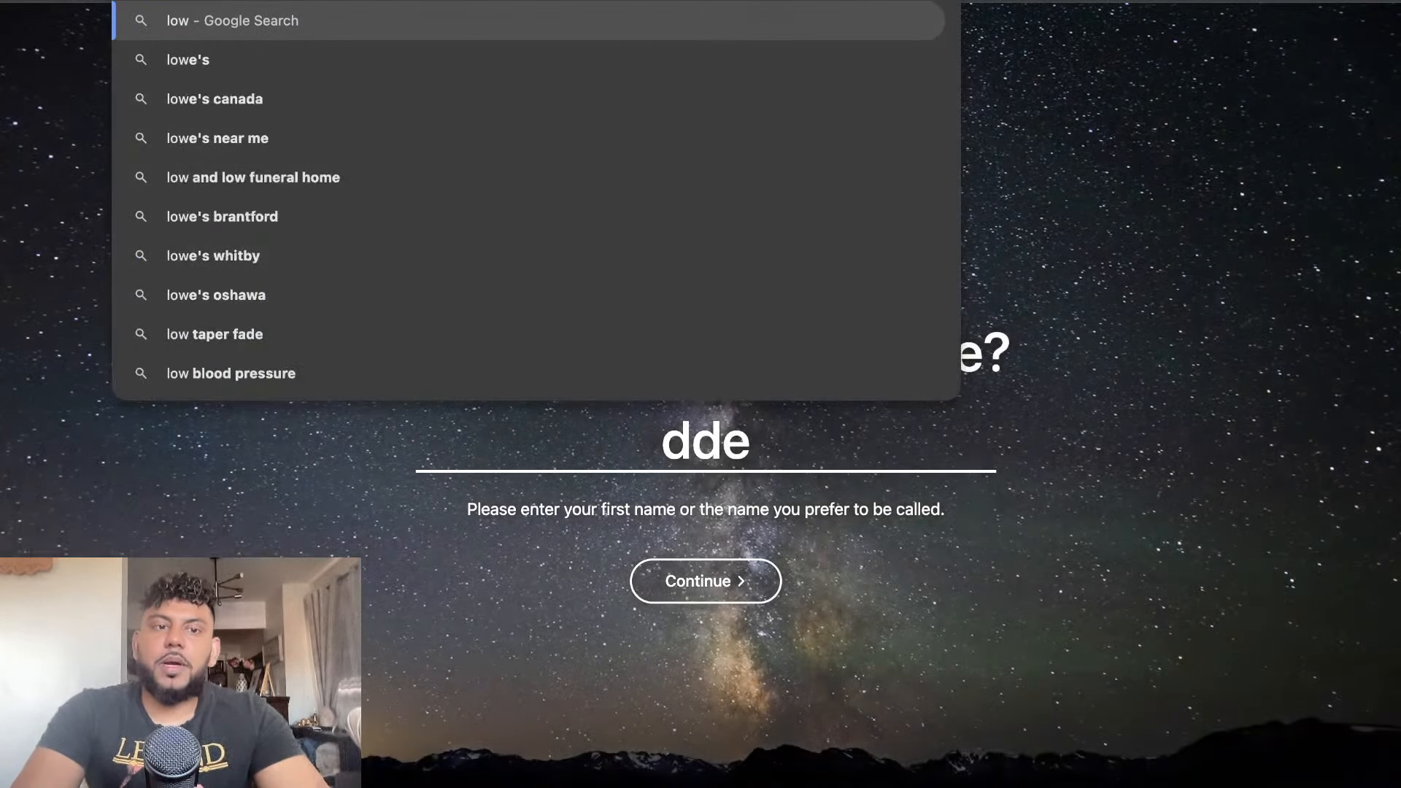
pyautogui.press('BackSpace')
pyautogui.press('BackSpace')
pyautogui.press('BackSpace')
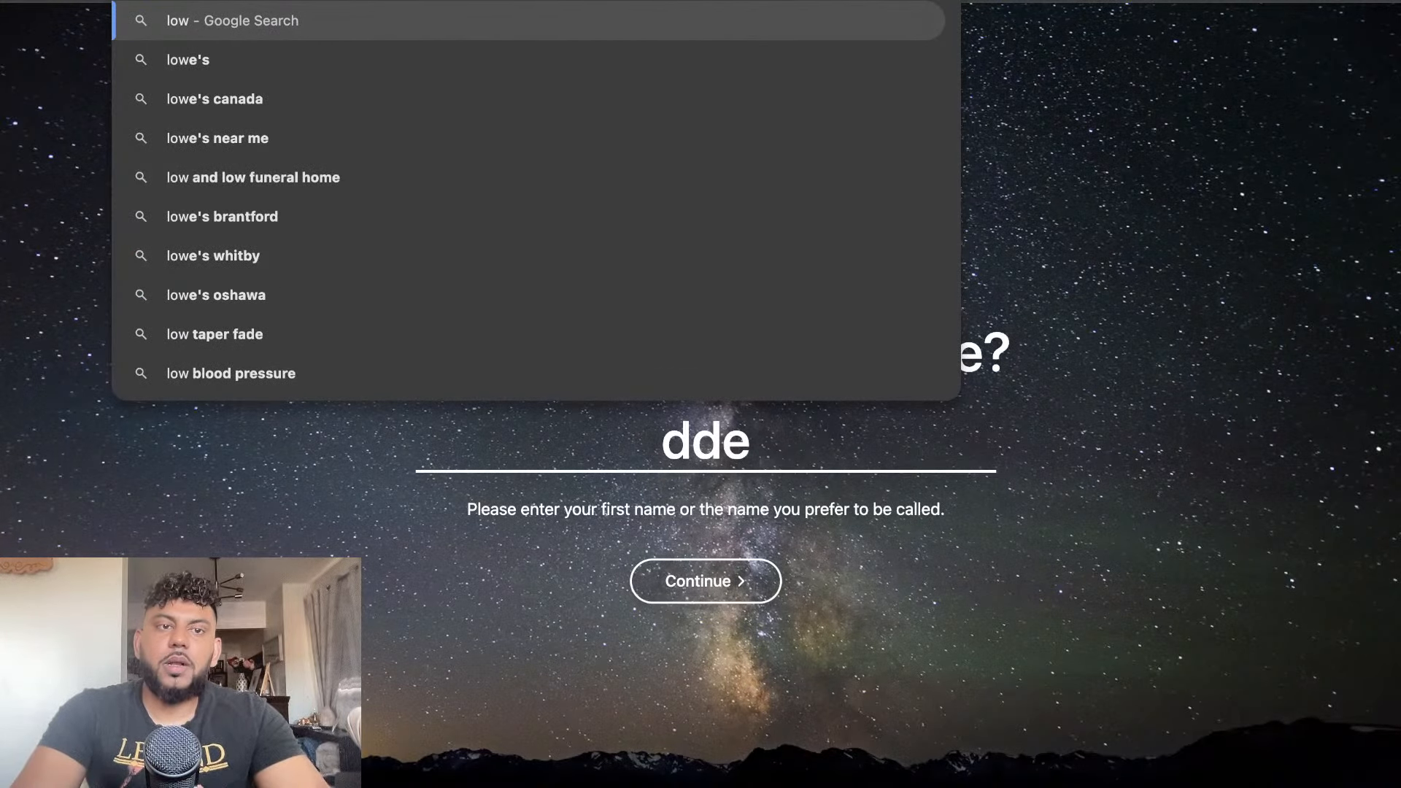
pyautogui.write('ai')
pyautogui.press('BackSpace')
pyautogui.press('BackSpace')
pyautogui.press('BackSpace')
pyautogui.press('Escape')
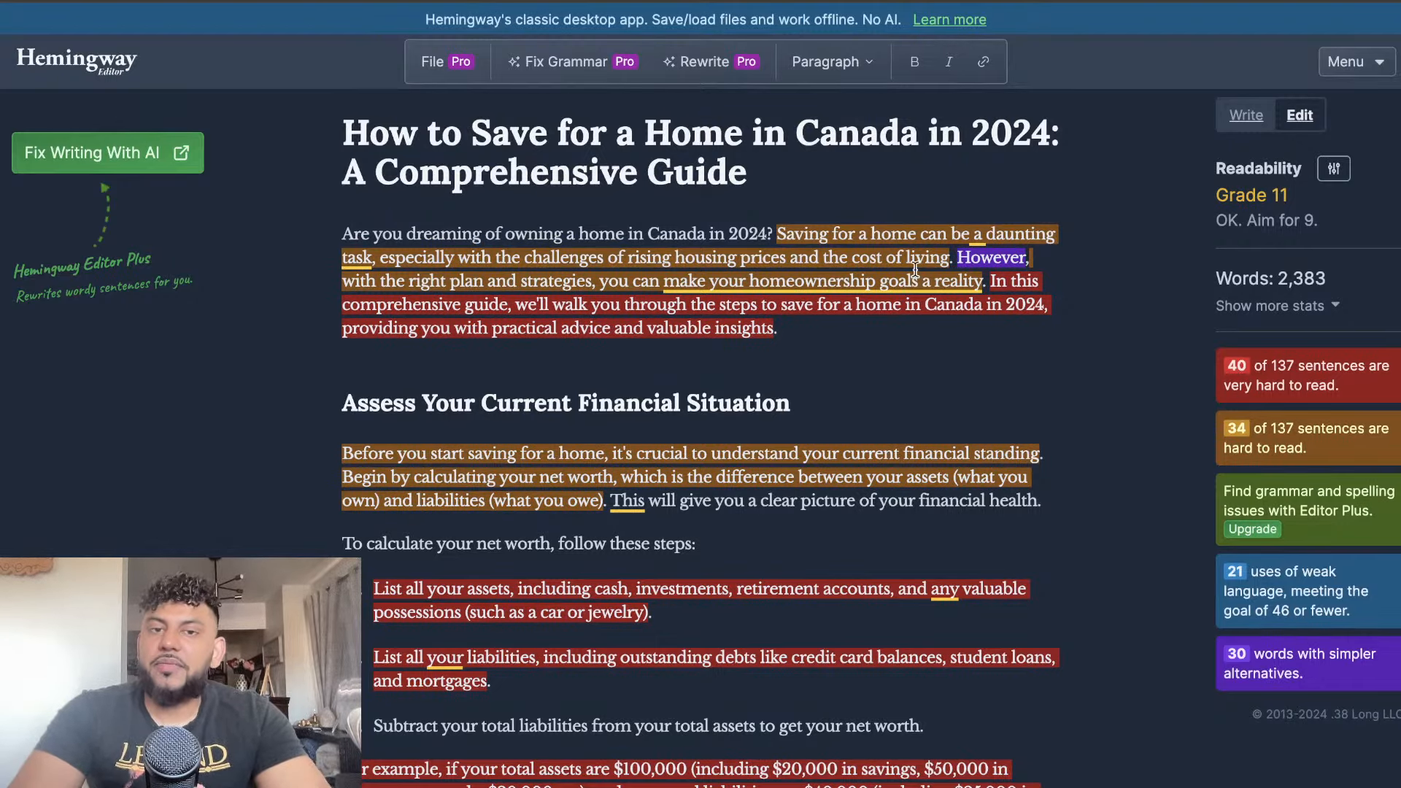
pyautogui.scroll(-1, 1058, 207)
pyautogui.scroll(1, 1058, 207)
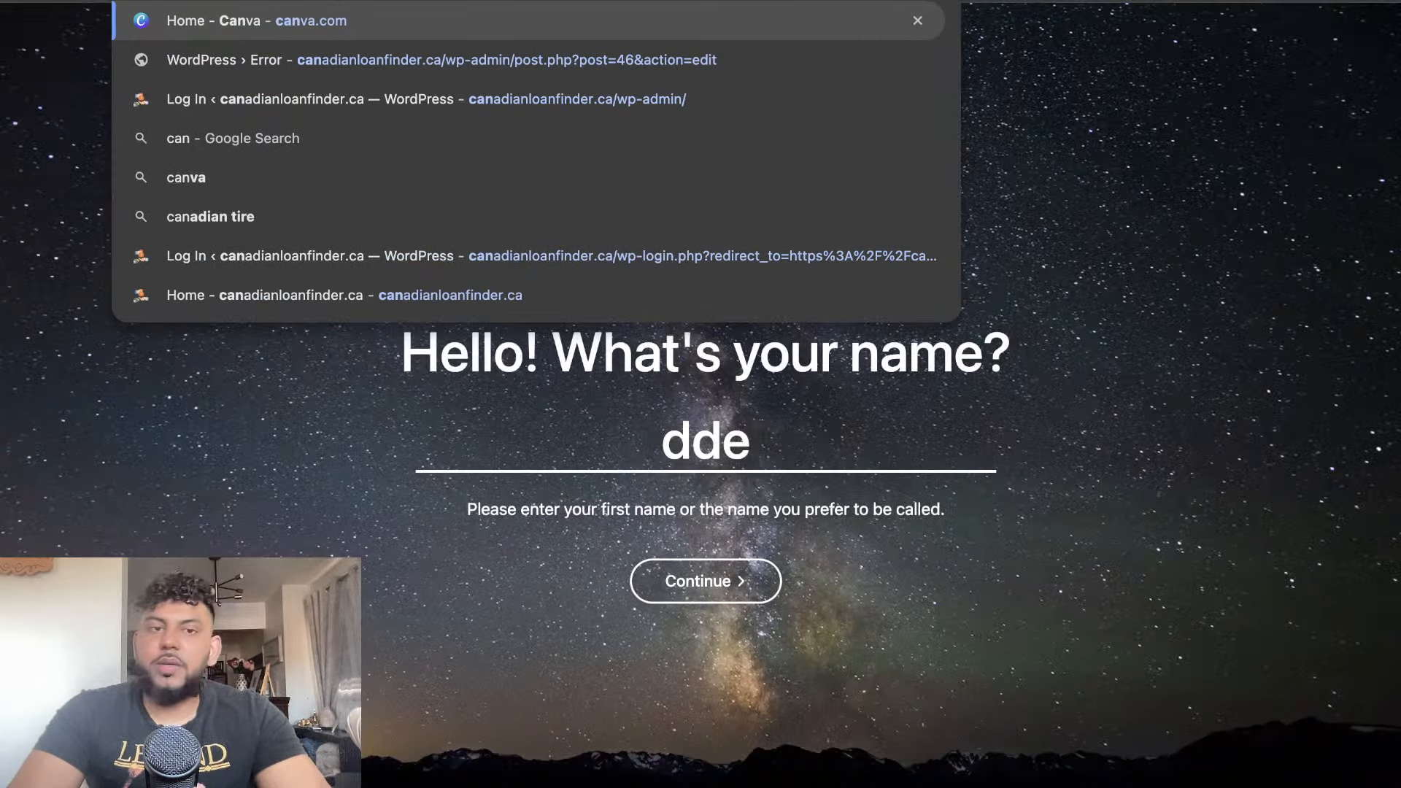
# Switch to Canva and open the How To Rank AI Content presentation from the recent designs
pyautogui.press('Return')
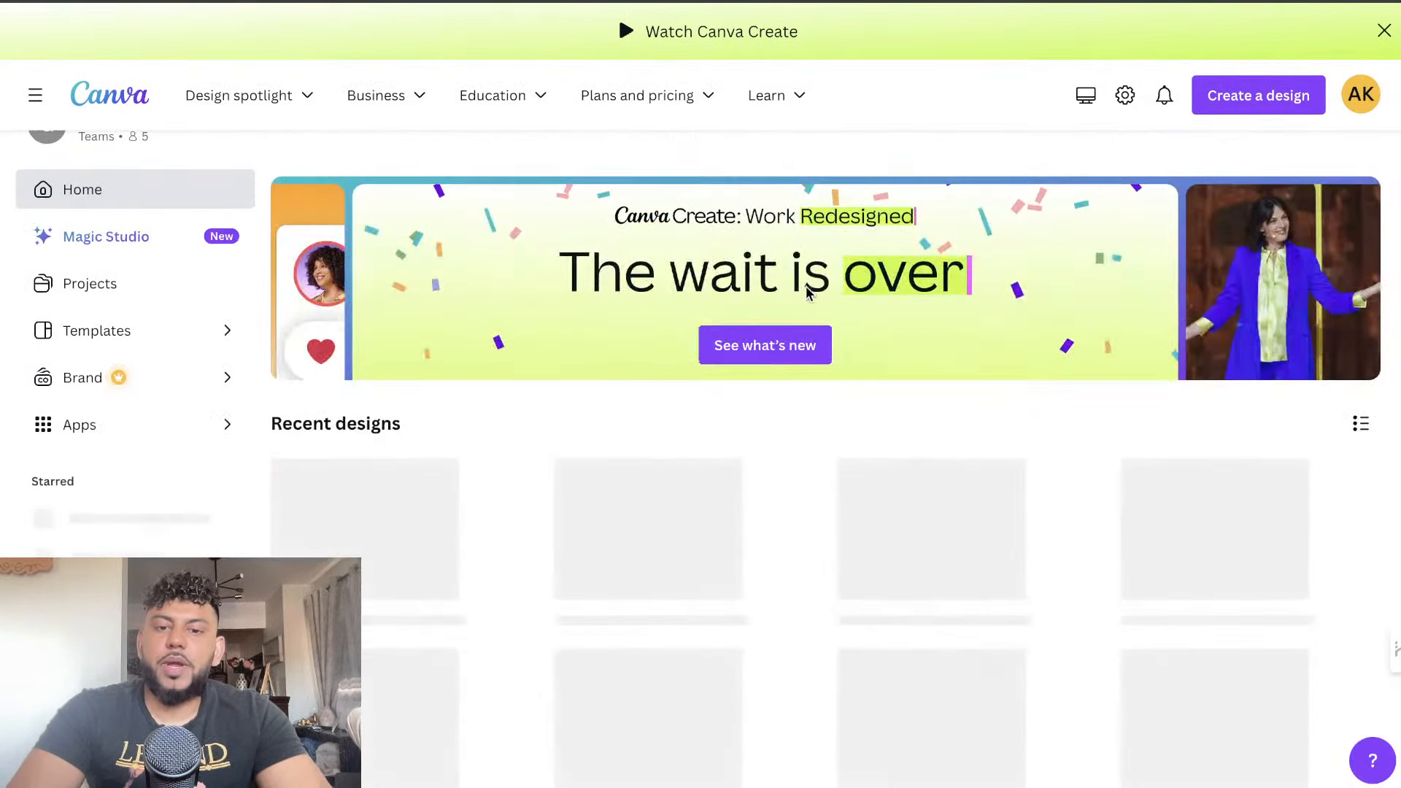
pyautogui.scroll(-3, 817, 328)
pyautogui.scroll(-1, 829, 375)
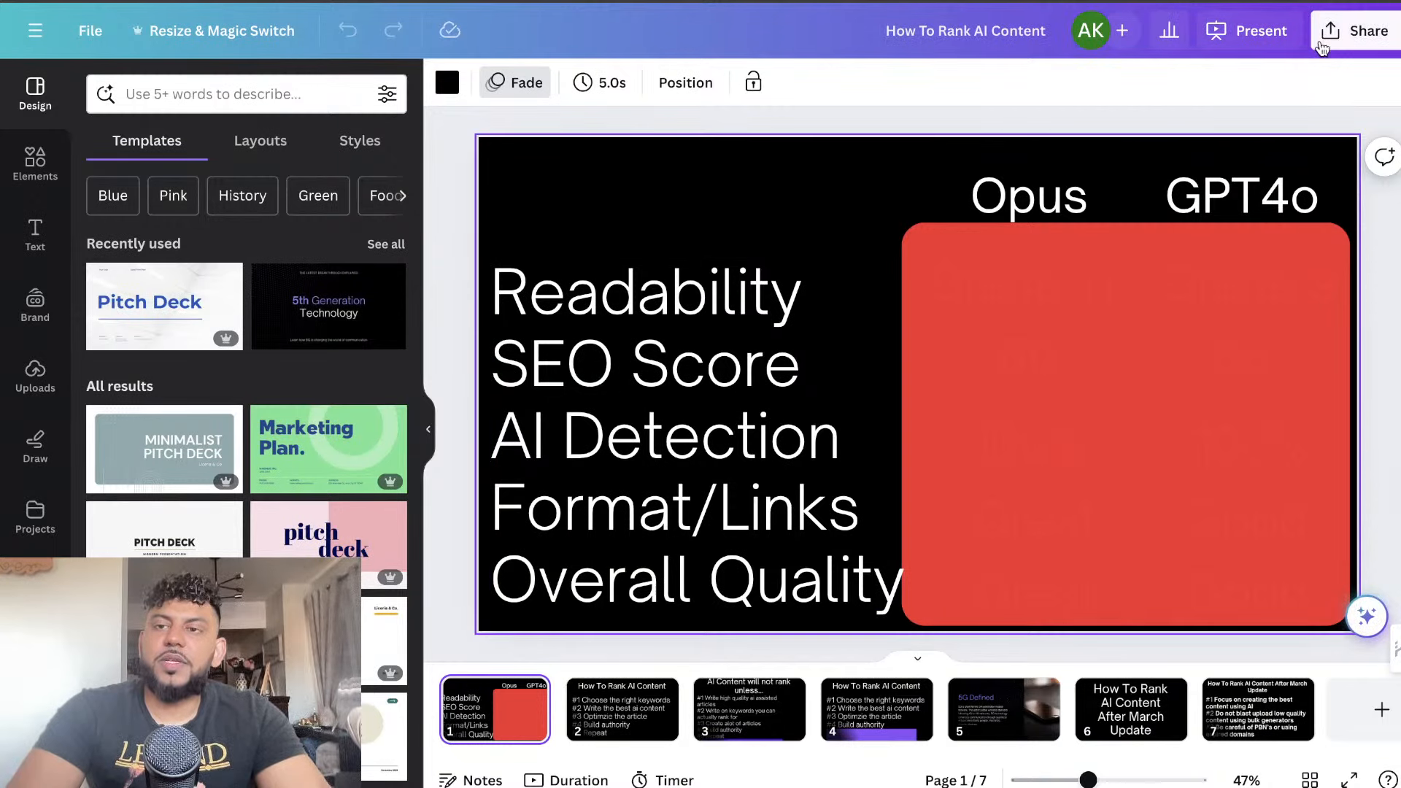
# Present the How To Rank AI Content design full screen and advance from the Opus versus GPT4o comparison slide to the second slide
pyautogui.click(1355, 29)
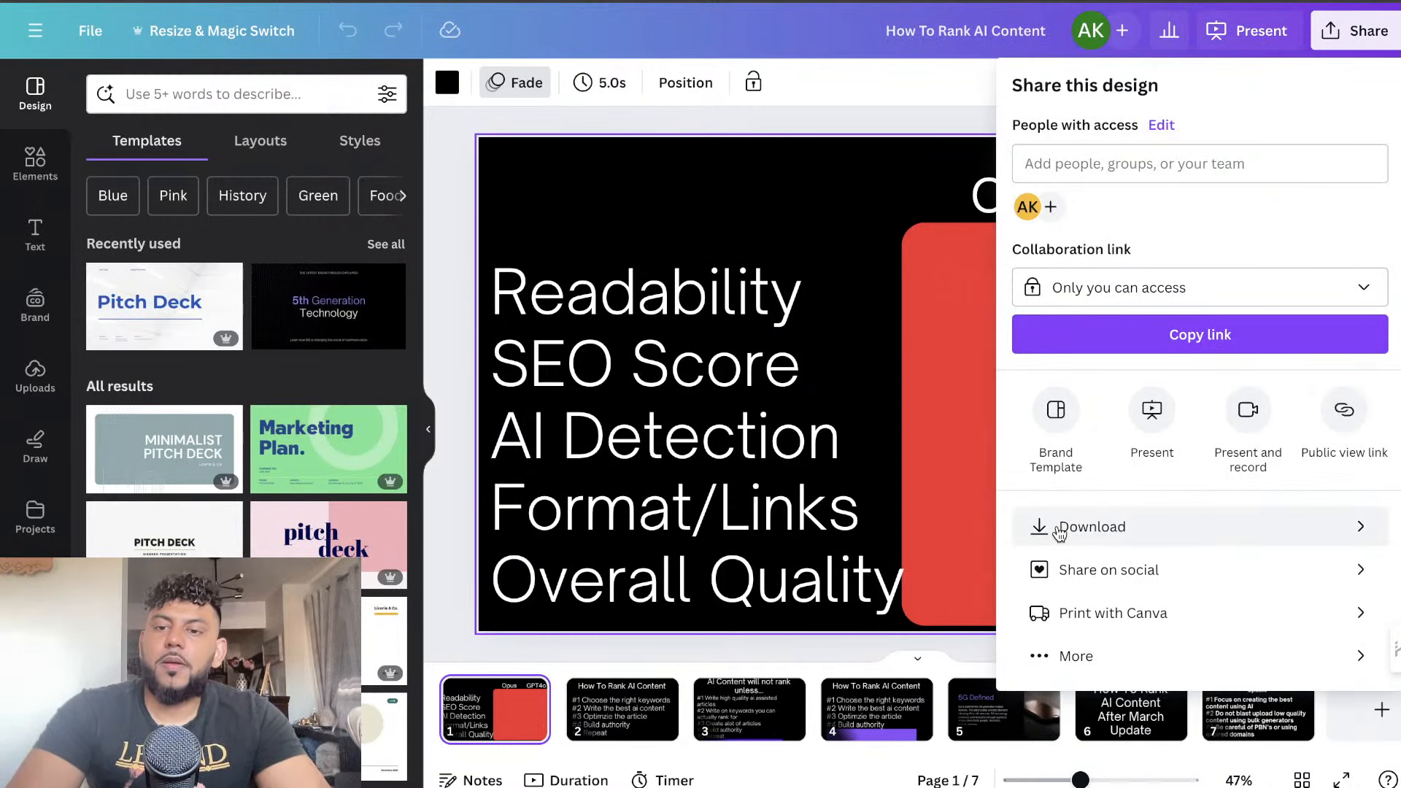
pyautogui.click(1151, 410)
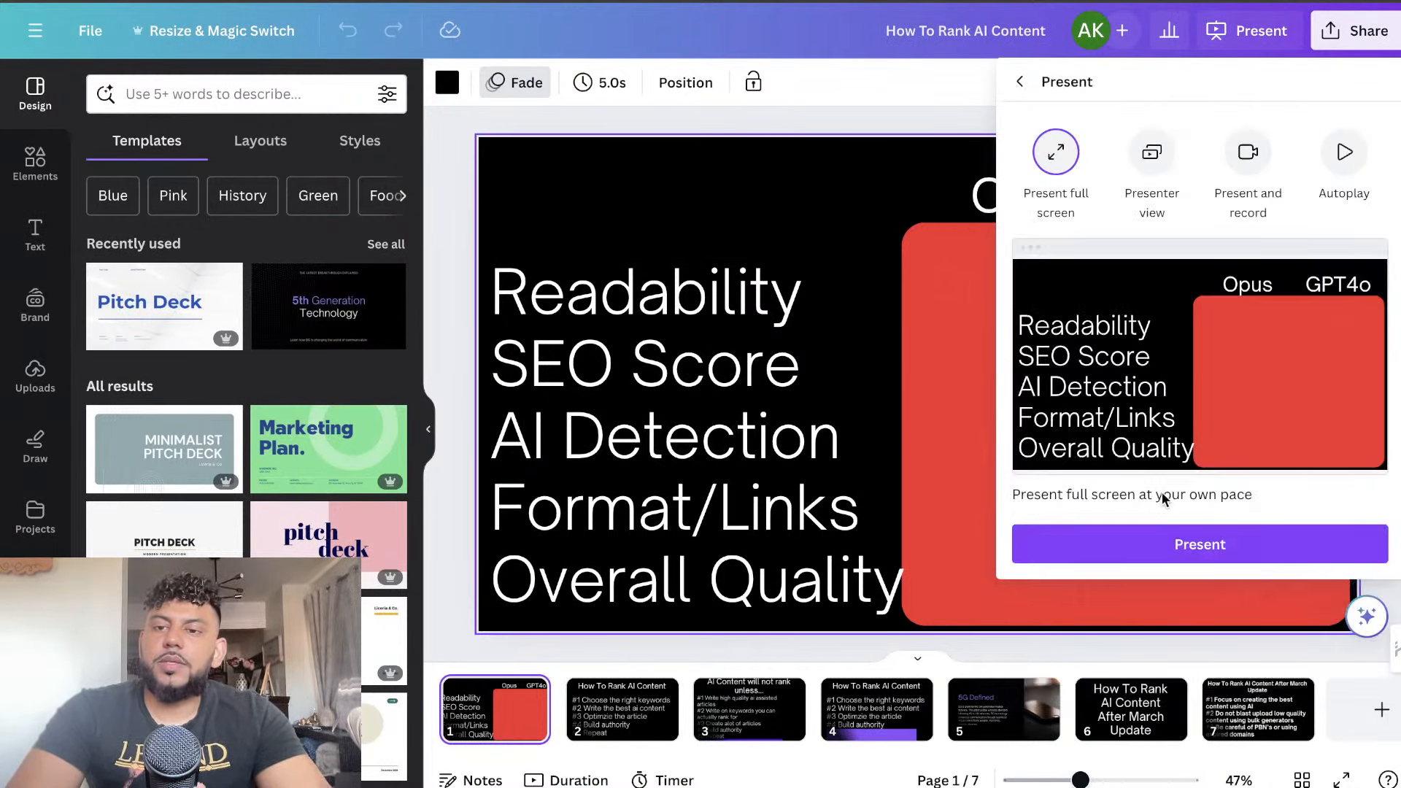
pyautogui.click(1166, 550)
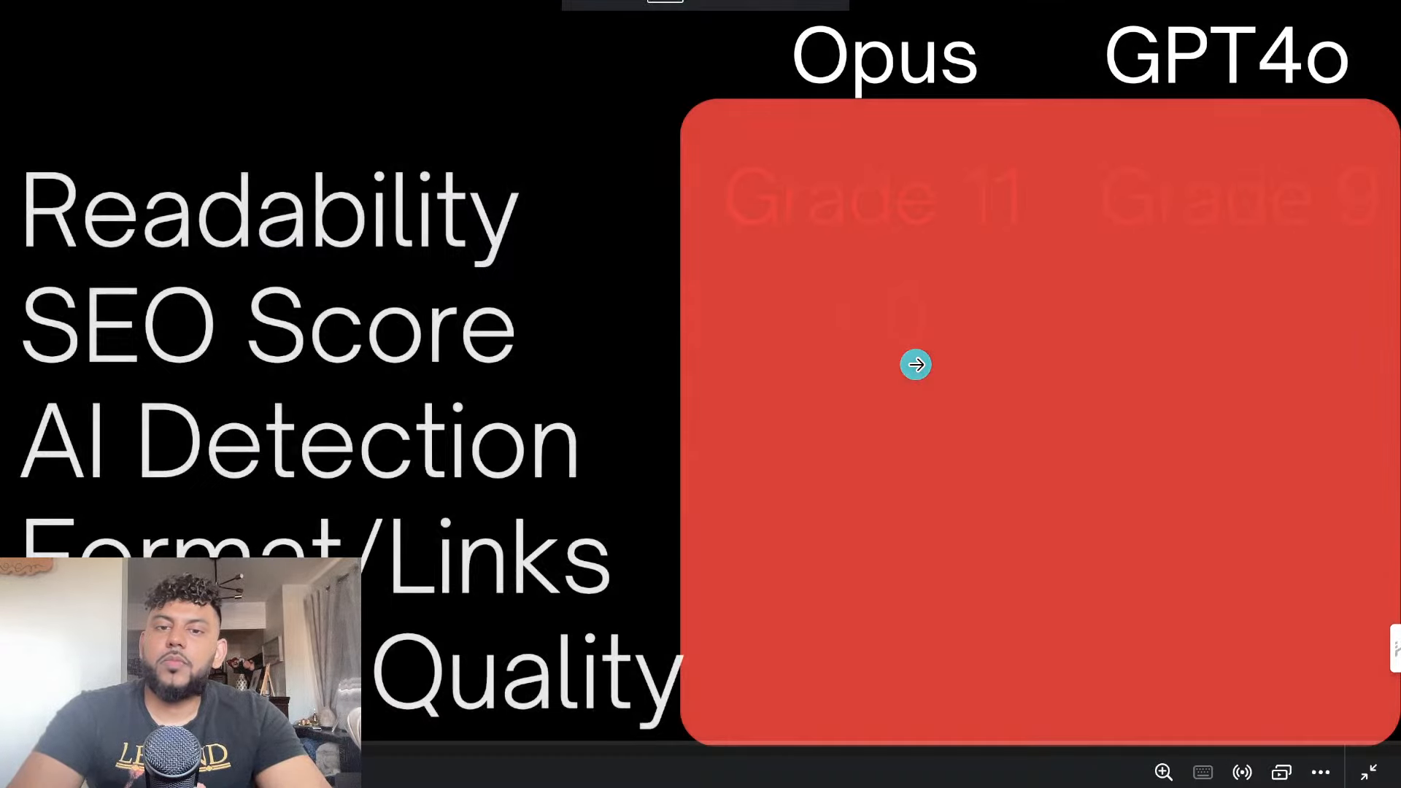
pyautogui.click(916, 364)
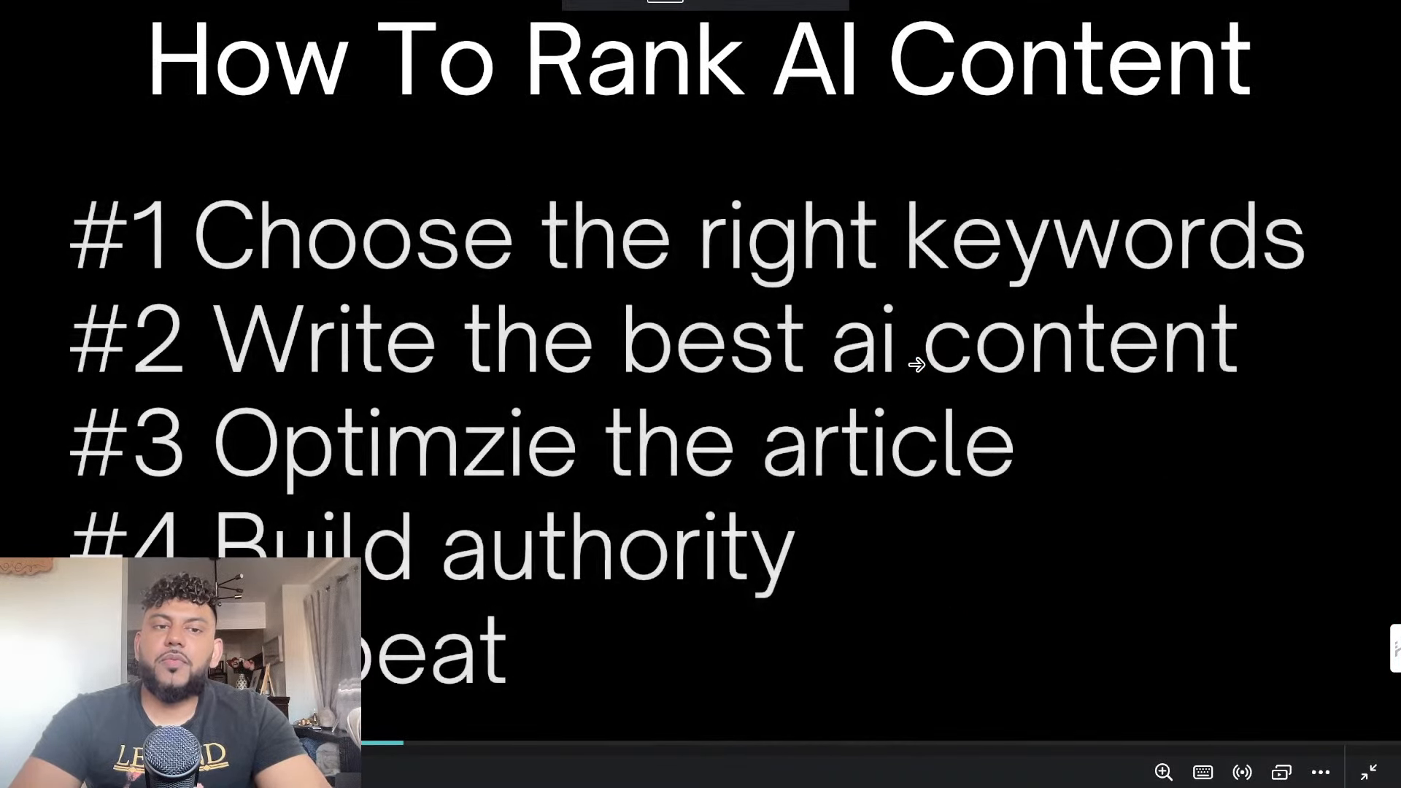
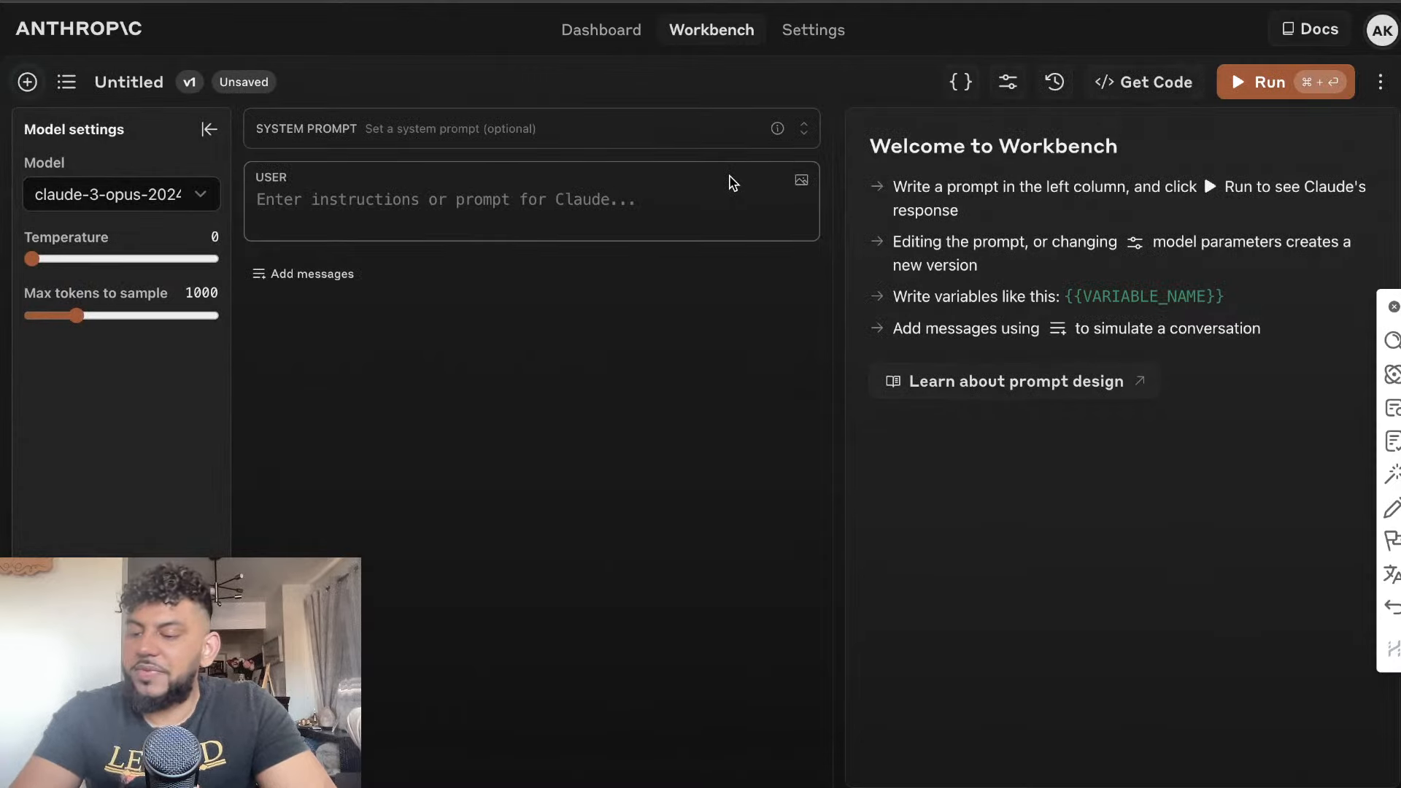
# Copy the full SEO system prompt from the SEO Prompts Jan 2024 document into the Workbench system prompt
pyautogui.click(496, 129)
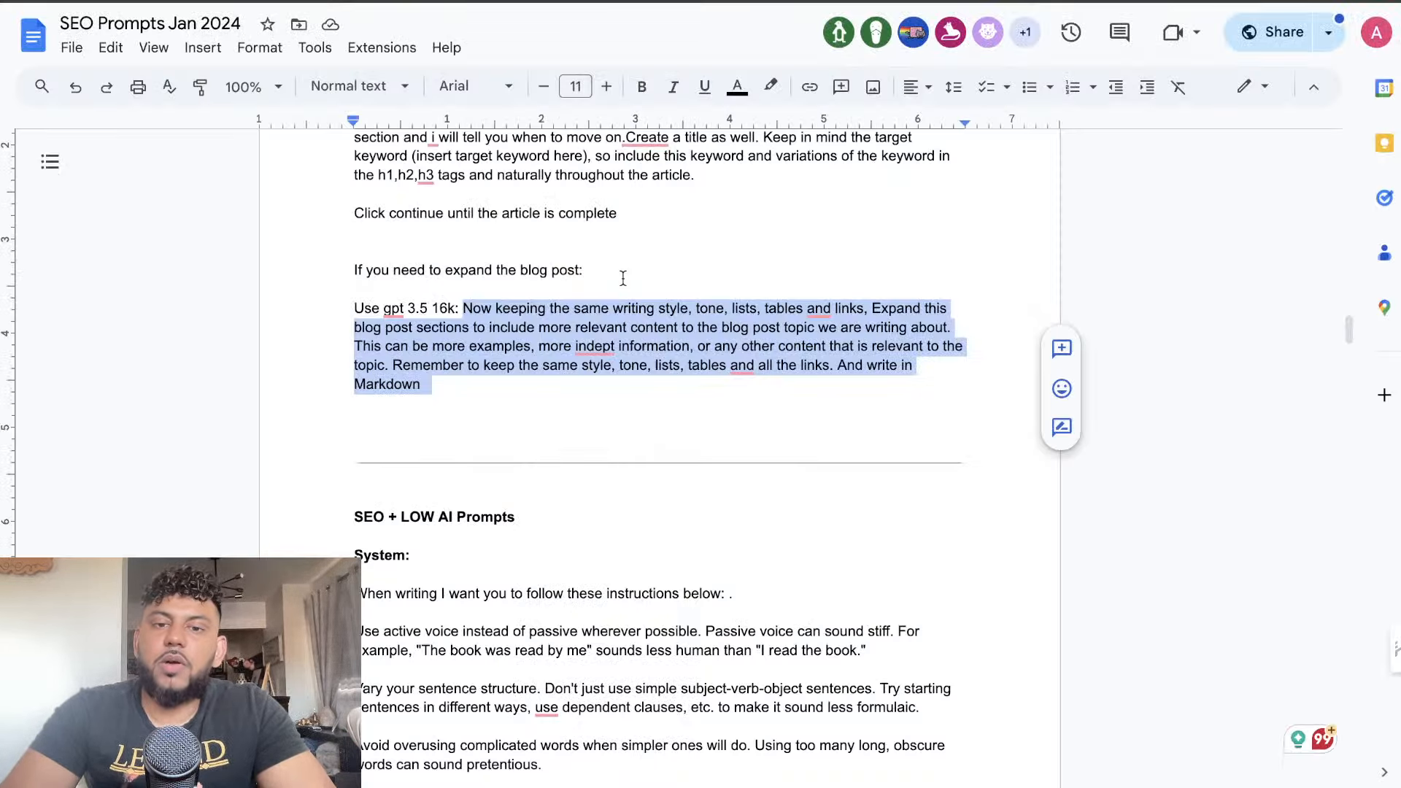
pyautogui.scroll(20, 623, 278)
pyautogui.scroll(-15, 623, 278)
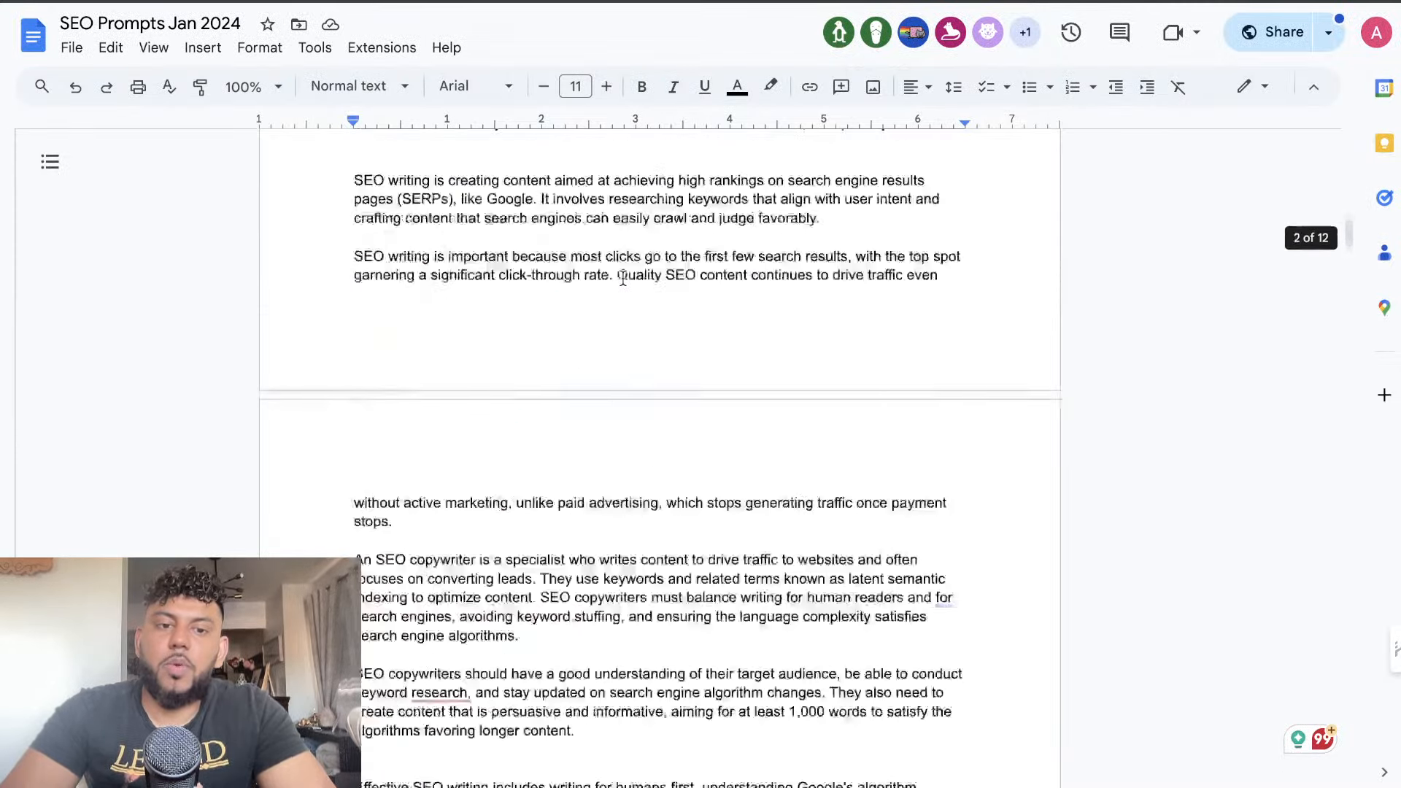
pyautogui.moveTo(923, 527); pyautogui.dragTo(344, 475)
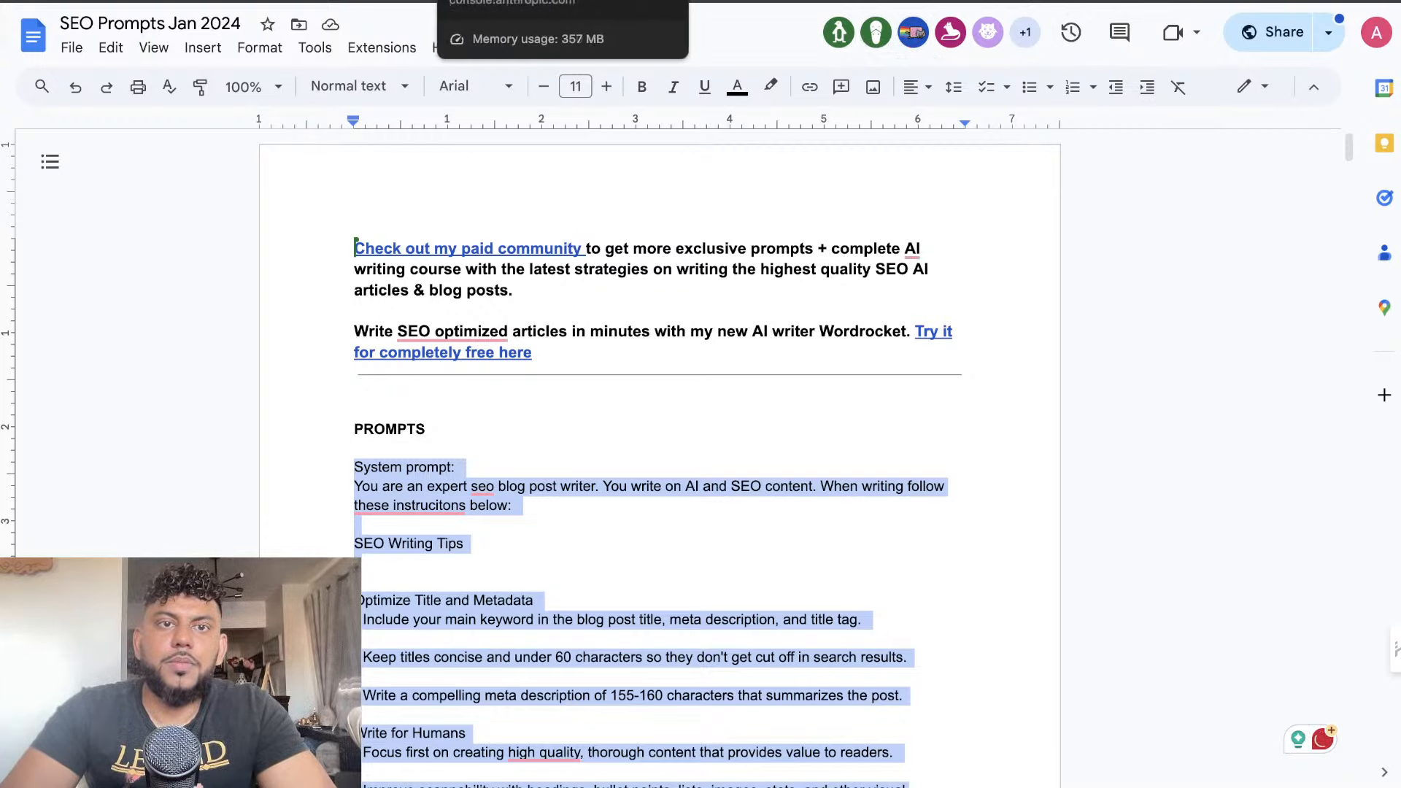
pyautogui.click(466, 2)
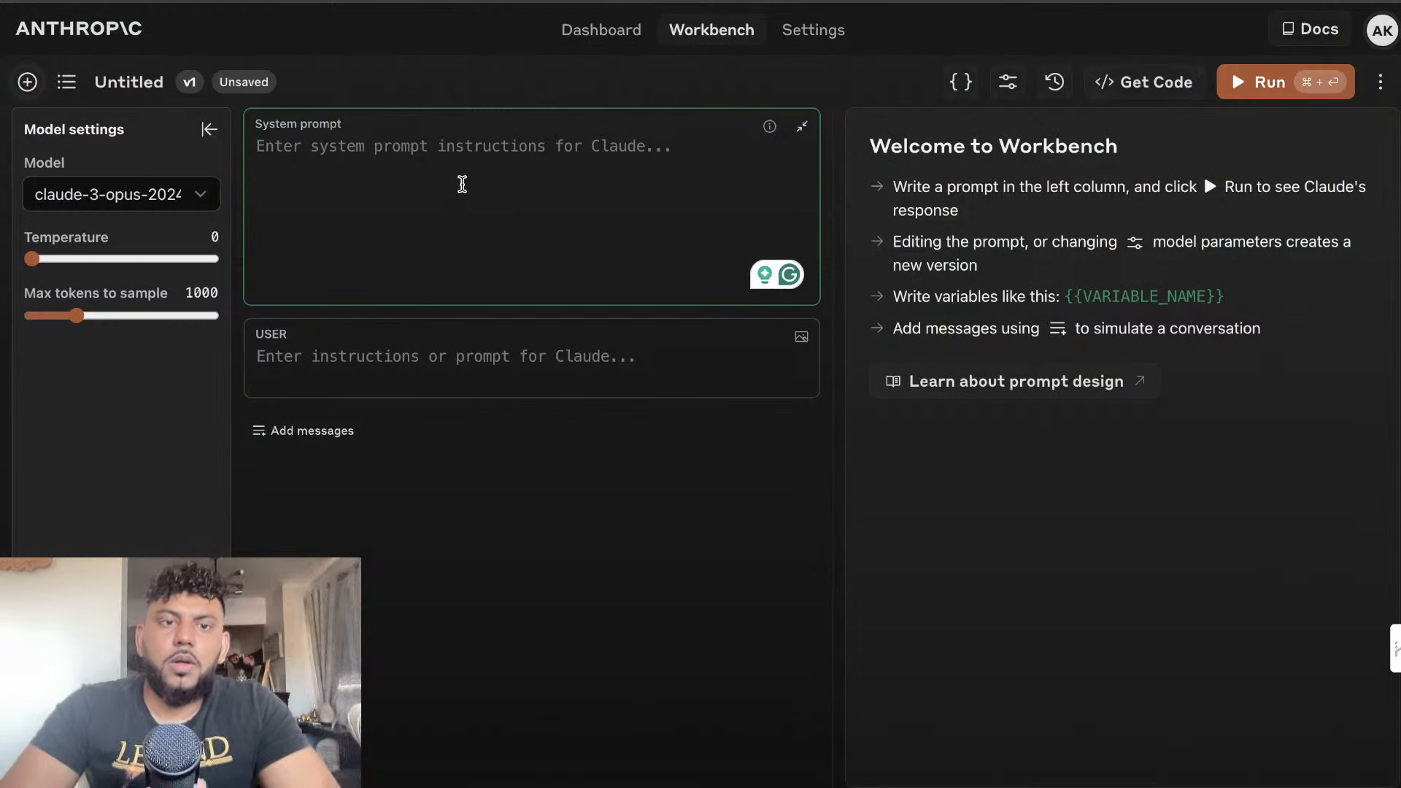
pyautogui.press('super+v')
pyautogui.scroll(-20, 615, 241)
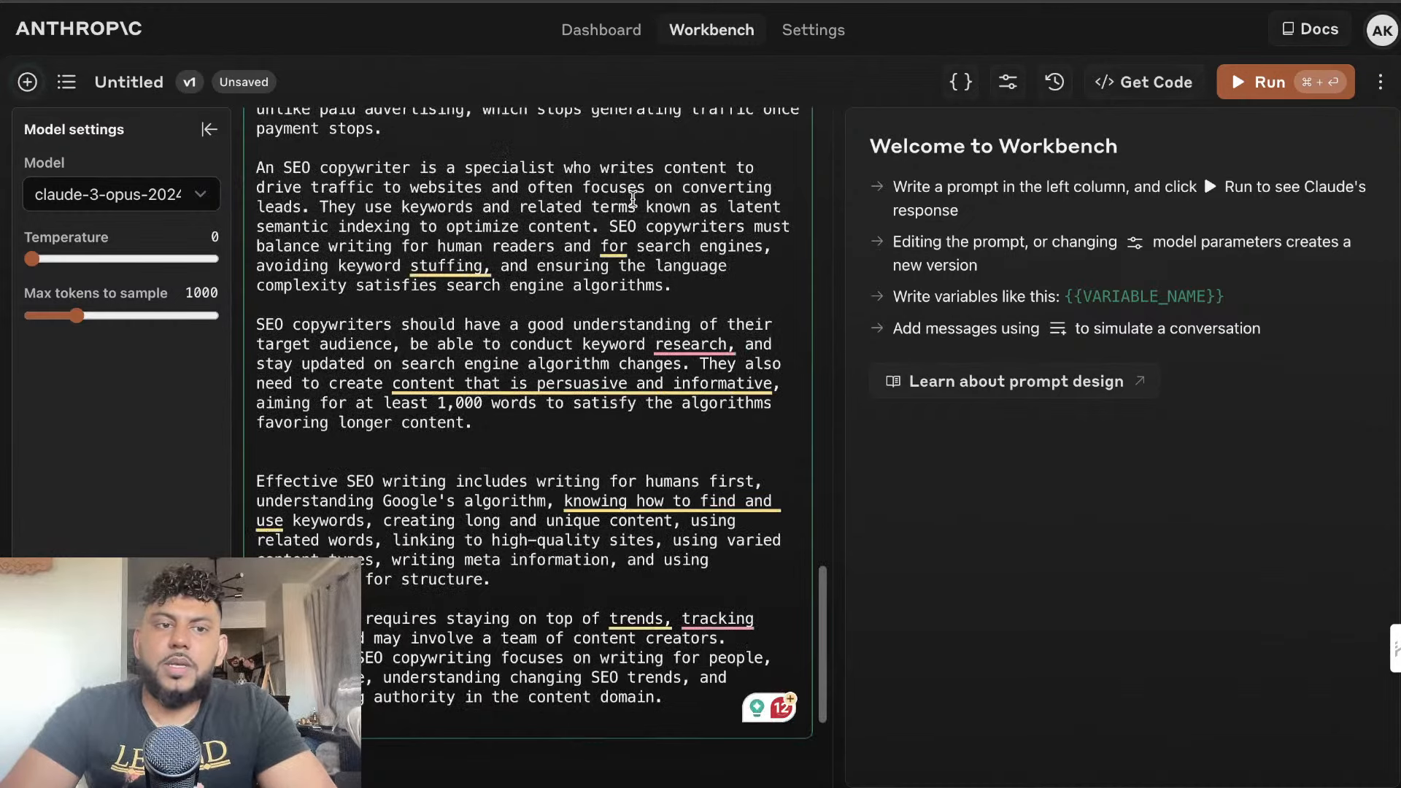
pyautogui.scroll(-2, 537, 136)
# Copy the blog post outline prompt from the SEO Prompts Jan 2024 document into the Workbench user message
pyautogui.hotkey('ctrl', 'shift', 'Tab')
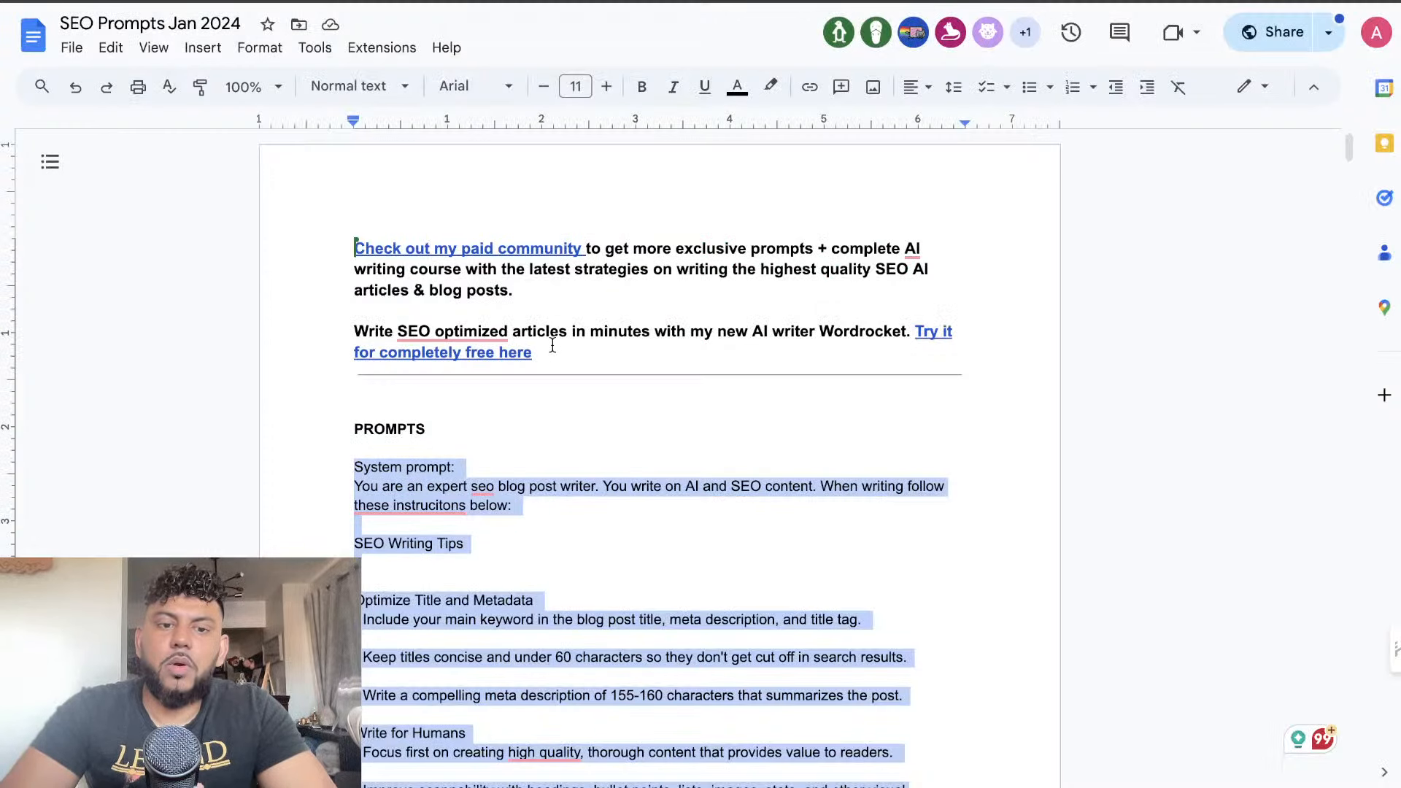
pyautogui.scroll(-20, 553, 345)
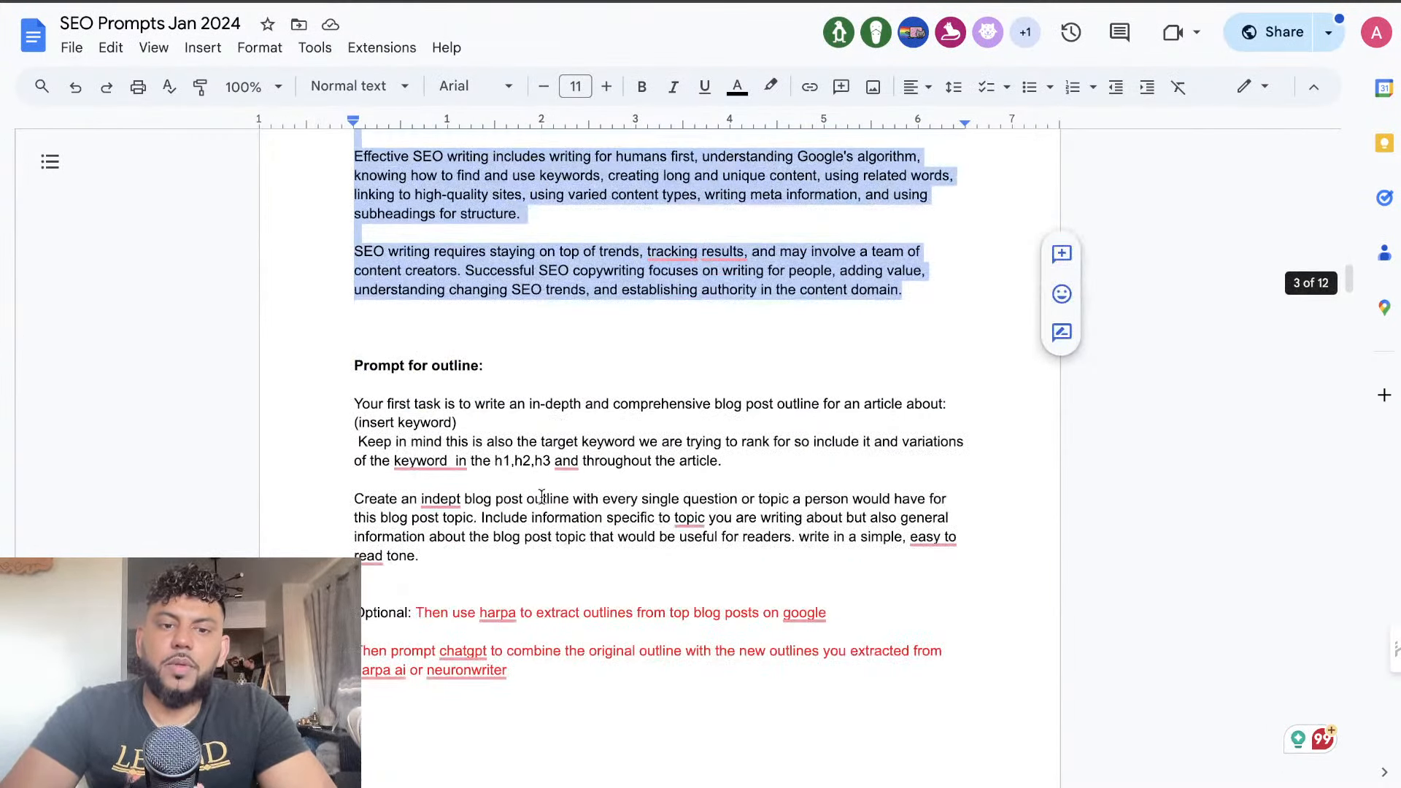
pyautogui.moveTo(431, 560); pyautogui.dragTo(349, 404)
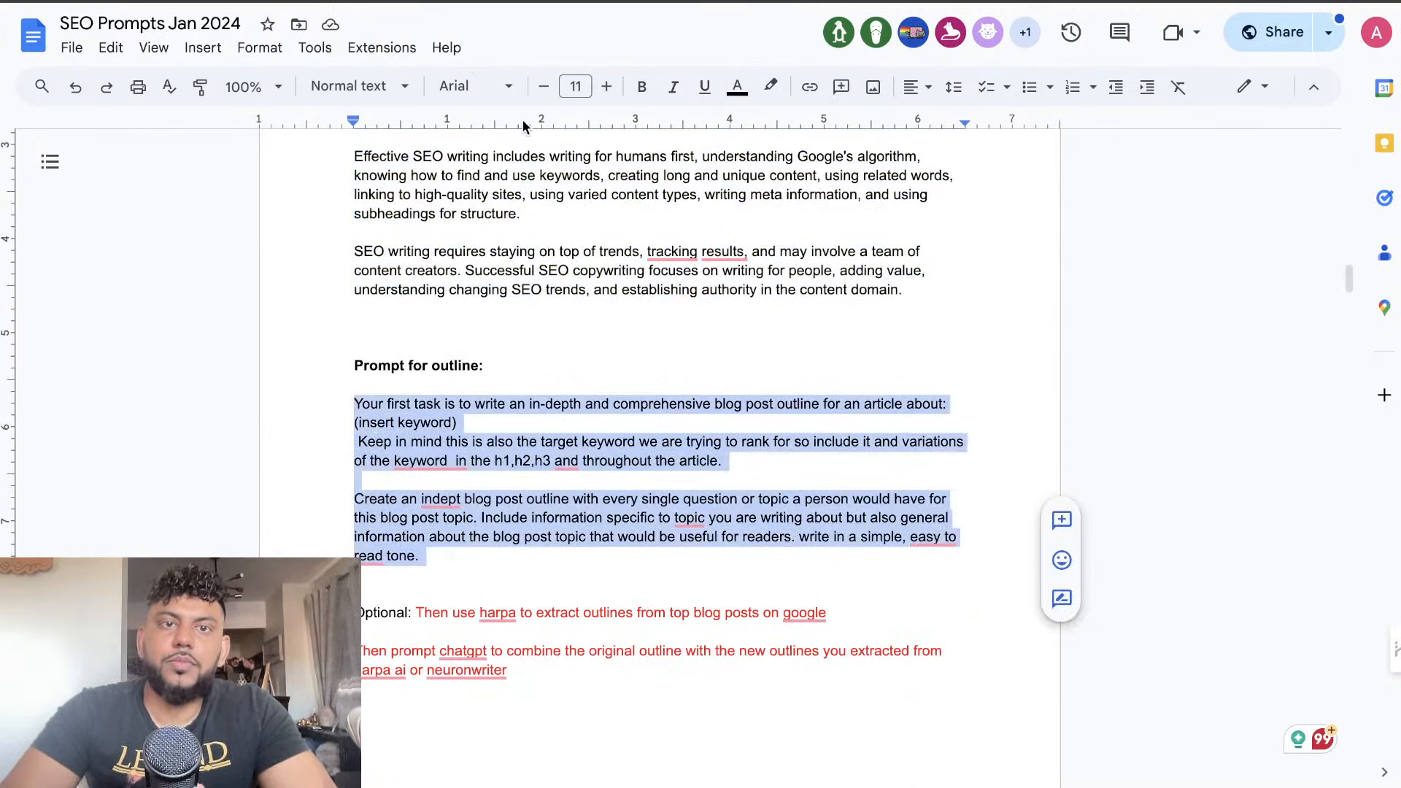
pyautogui.hotkey('ctrl', 'Tab')
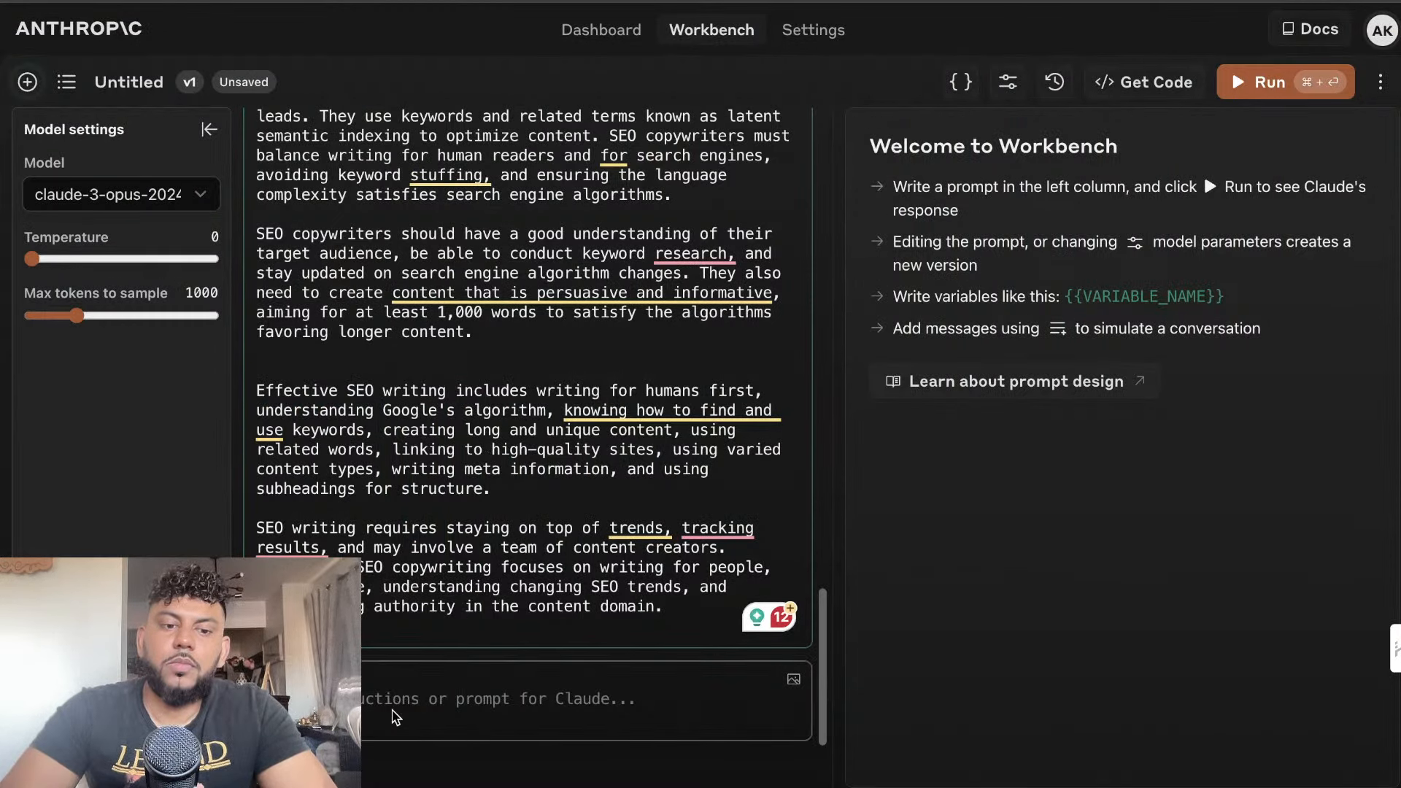
pyautogui.click(394, 716)
pyautogui.press('super+v')
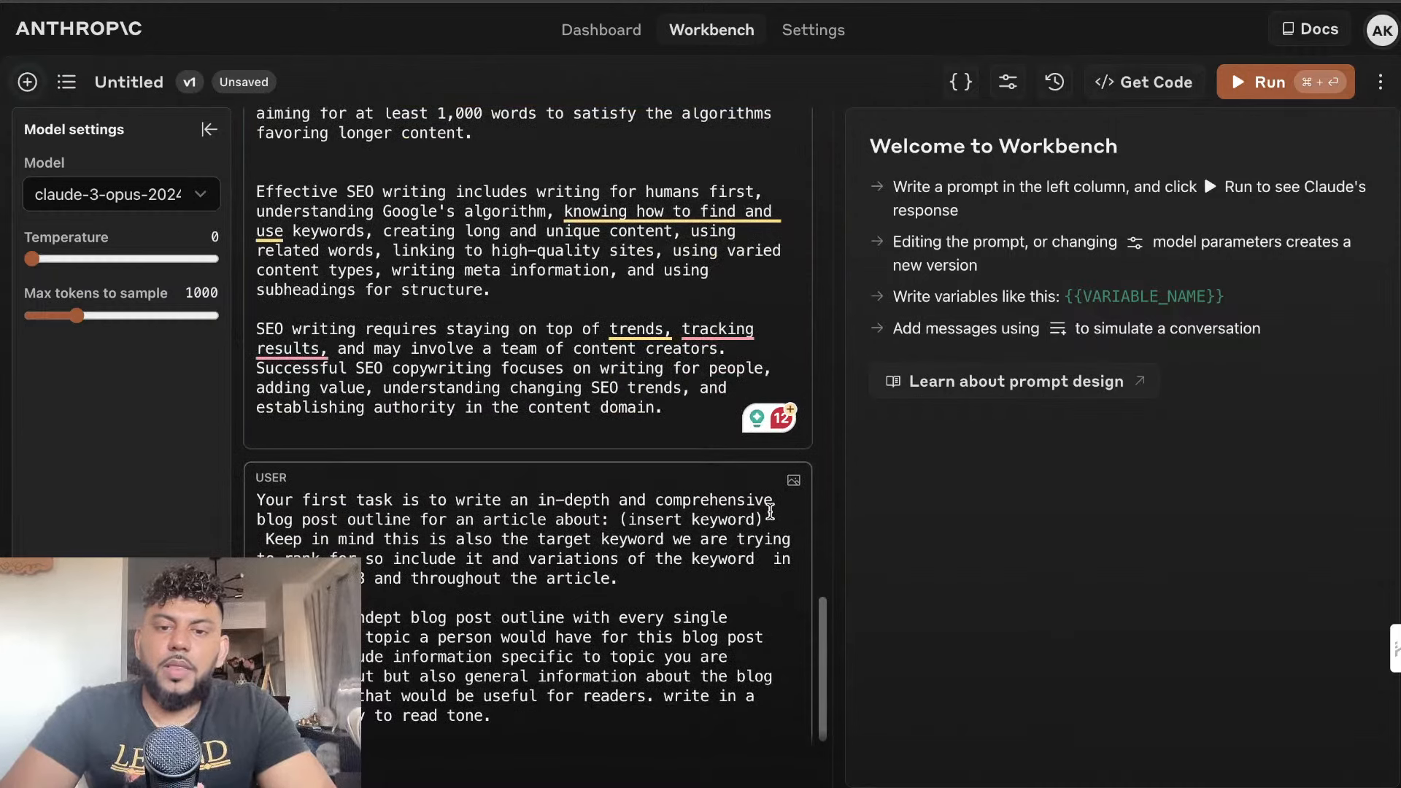
# Replace the "(insert keyword)" placeholder in the user message with "Online Police Verification In India", followed by a line break
pyautogui.moveTo(770, 510); pyautogui.dragTo(621, 518)
pyautogui.press('BackSpace')
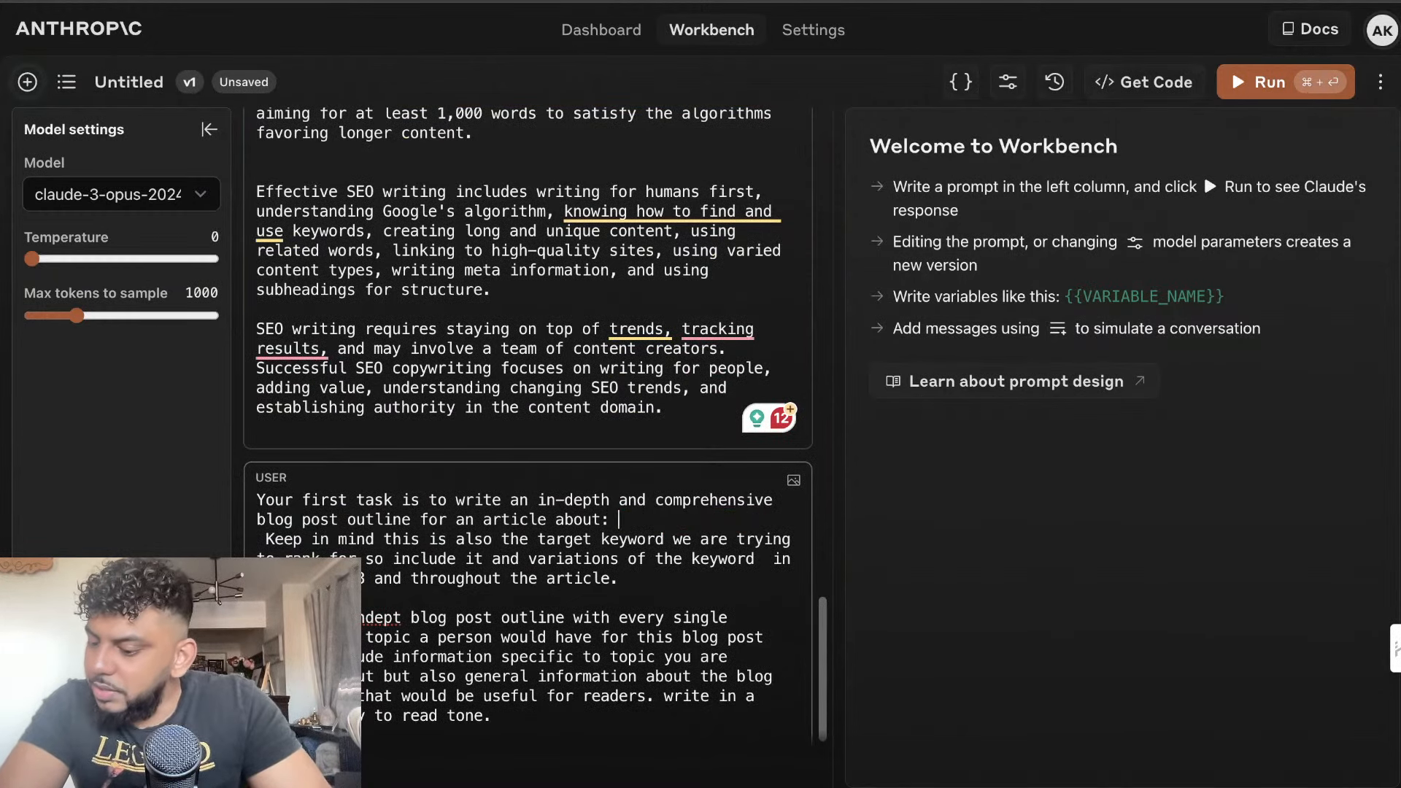
pyautogui.write('Online P')
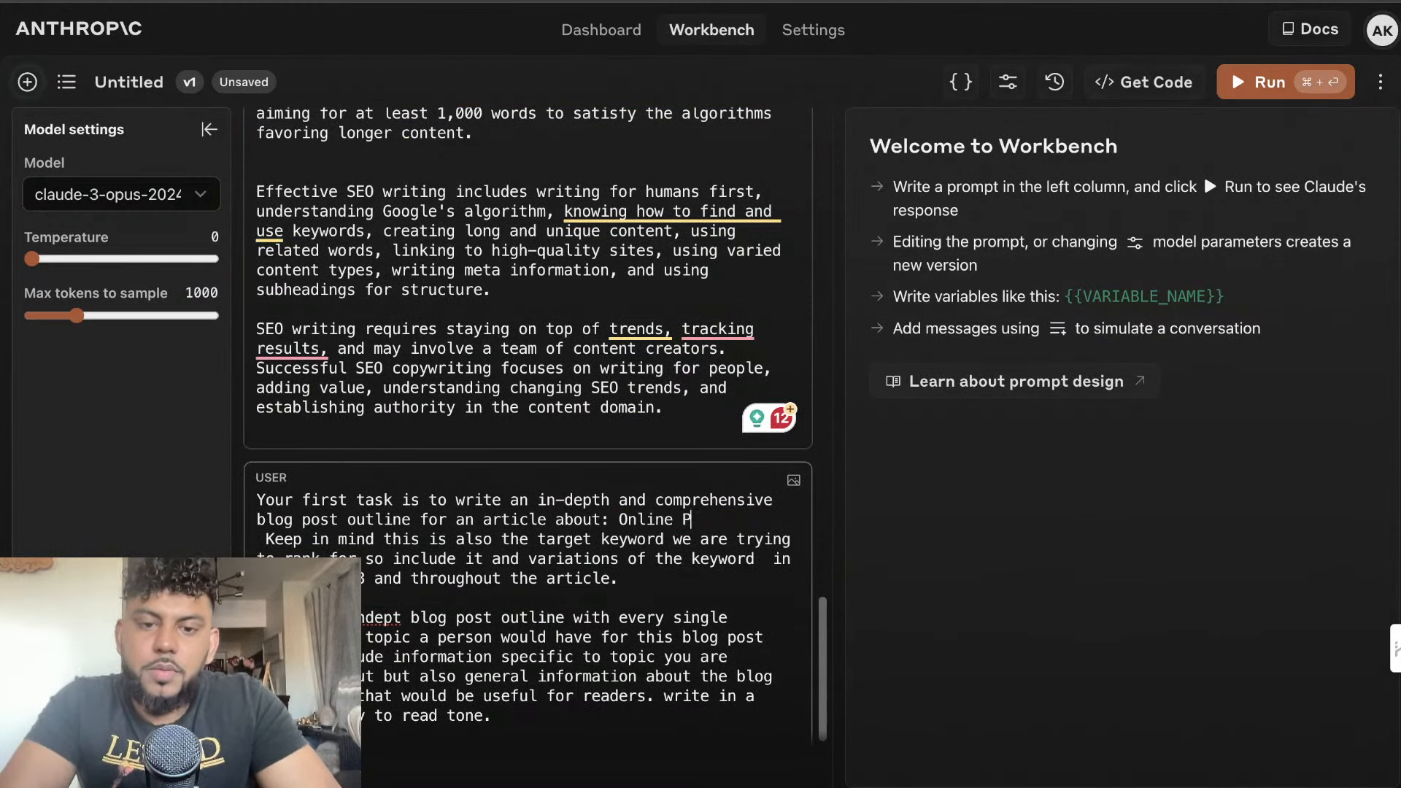
pyautogui.write('olice Ver')
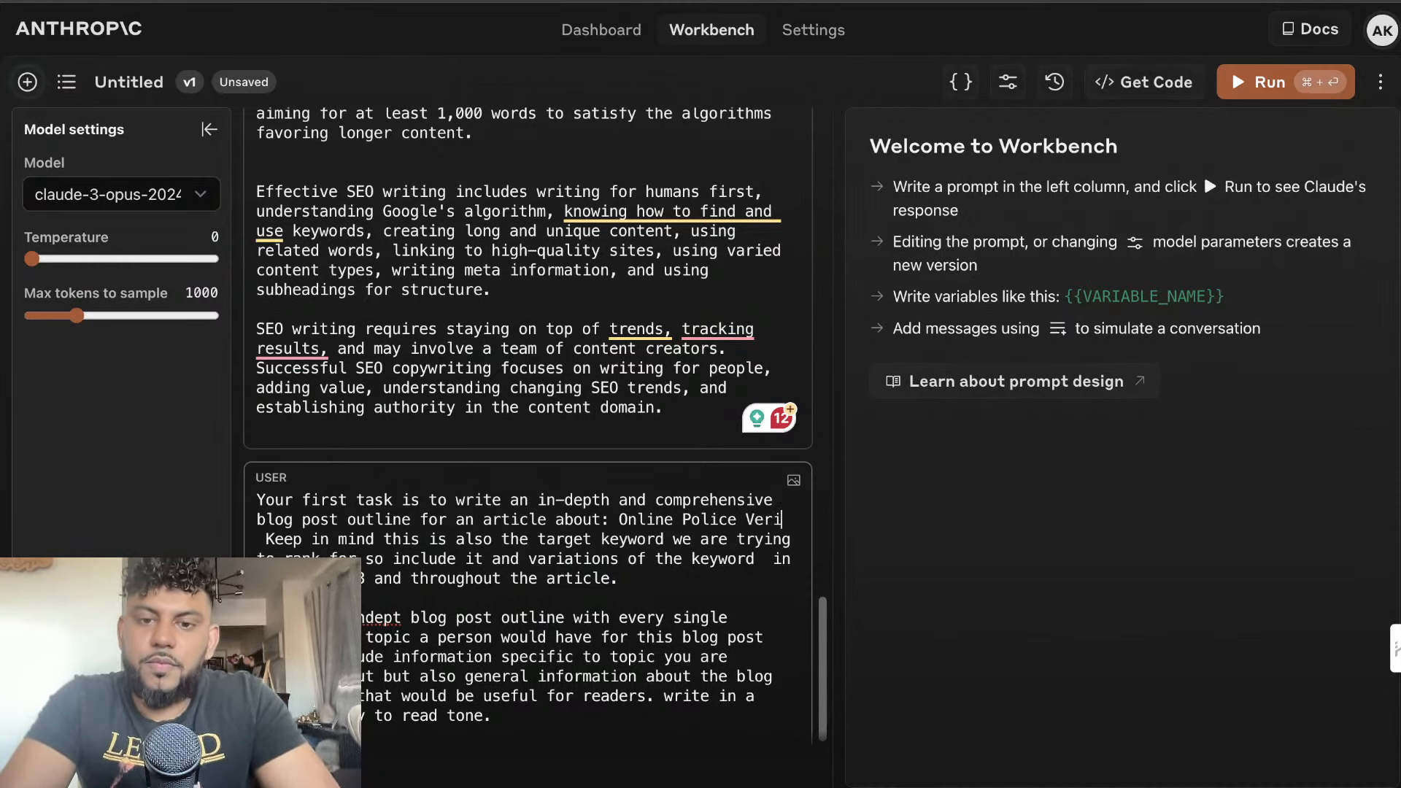
pyautogui.write('i')
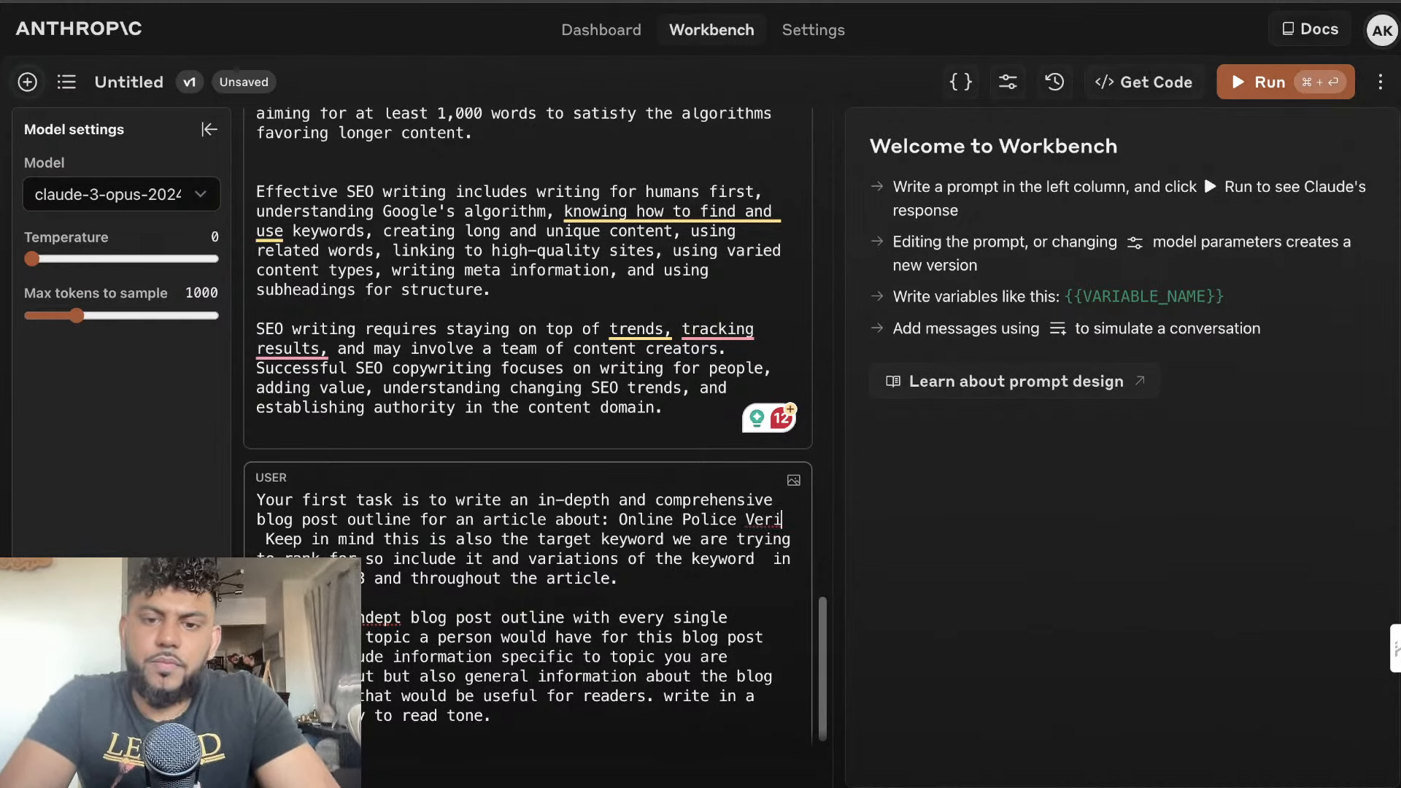
pyautogui.write('fication')
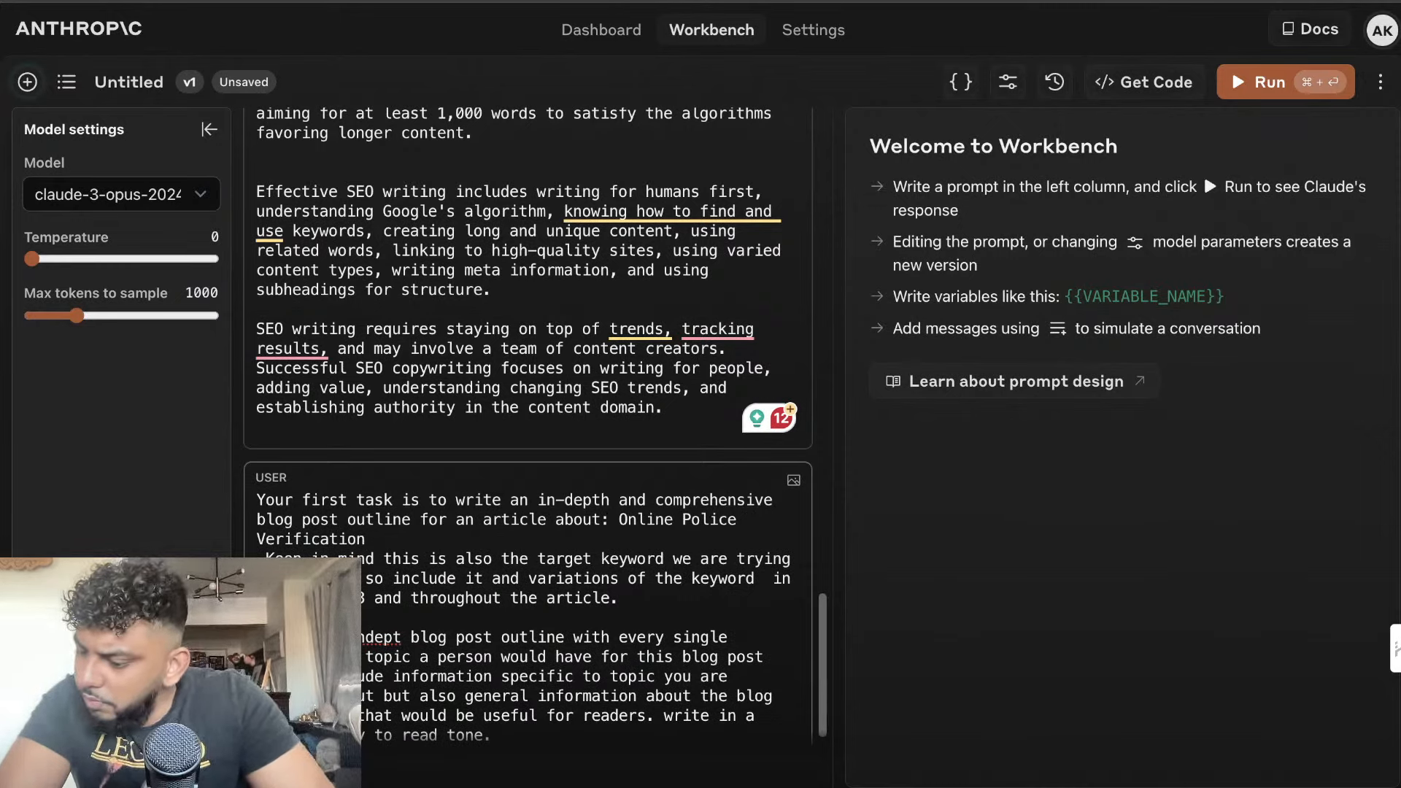
pyautogui.write(' In')
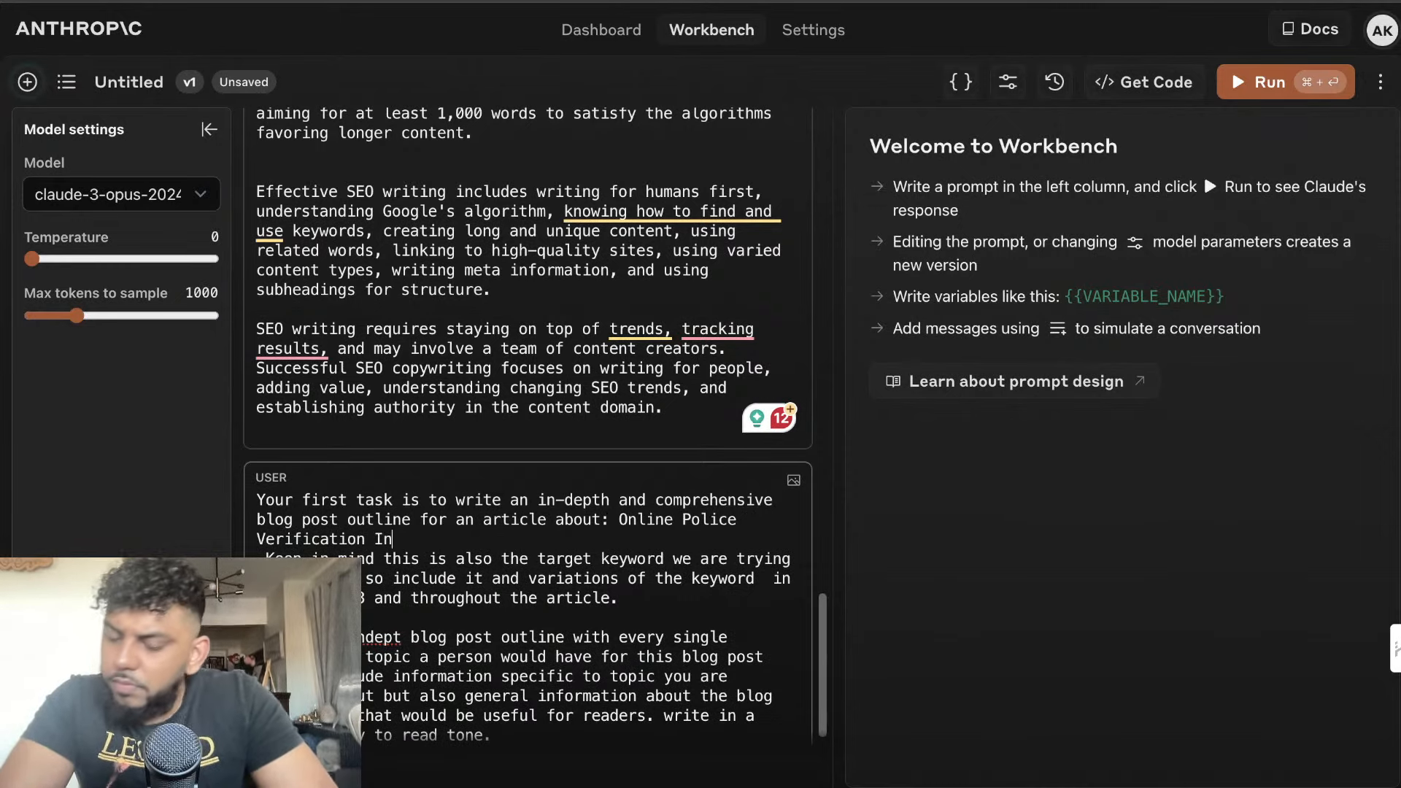
pyautogui.write(' In')
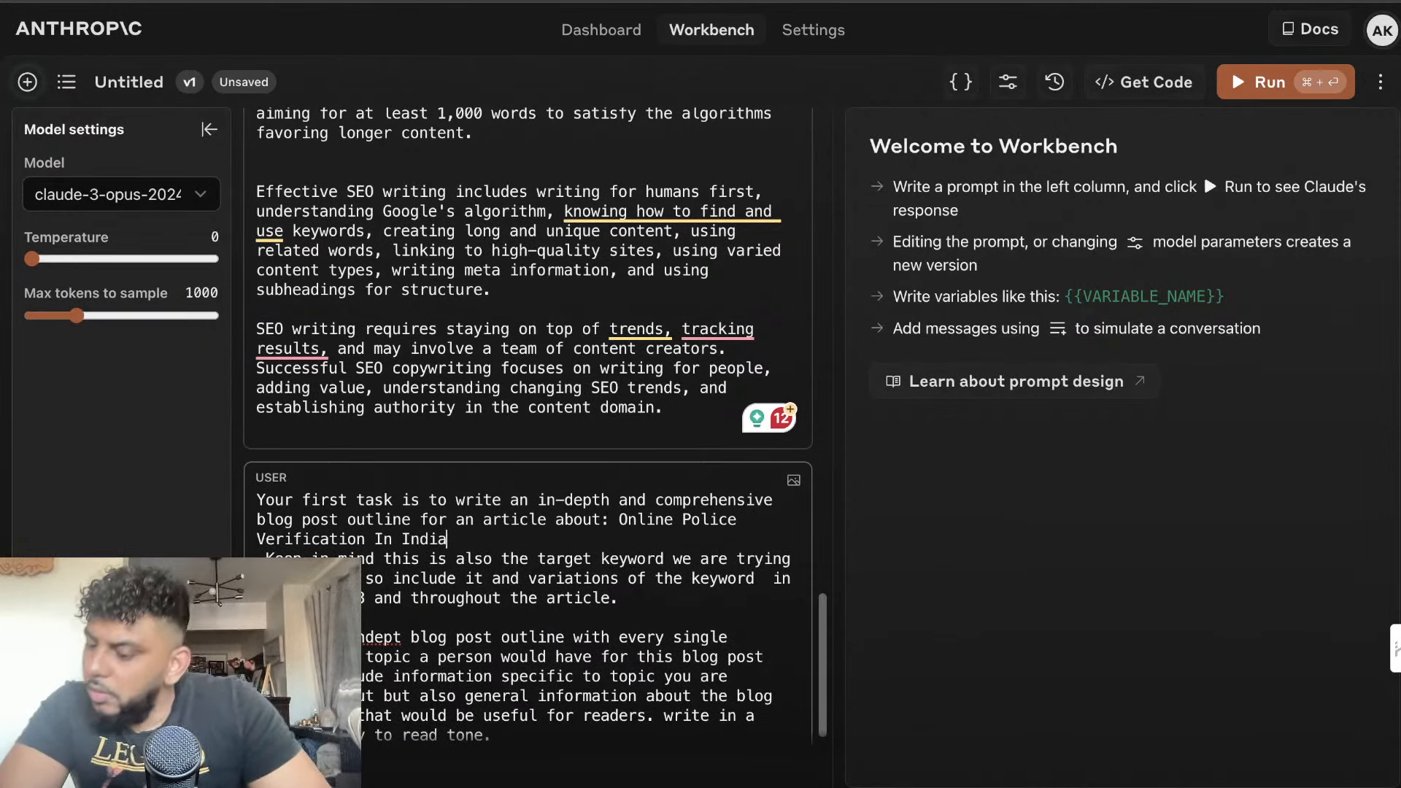
pyautogui.write('dia')
pyautogui.press('Return')
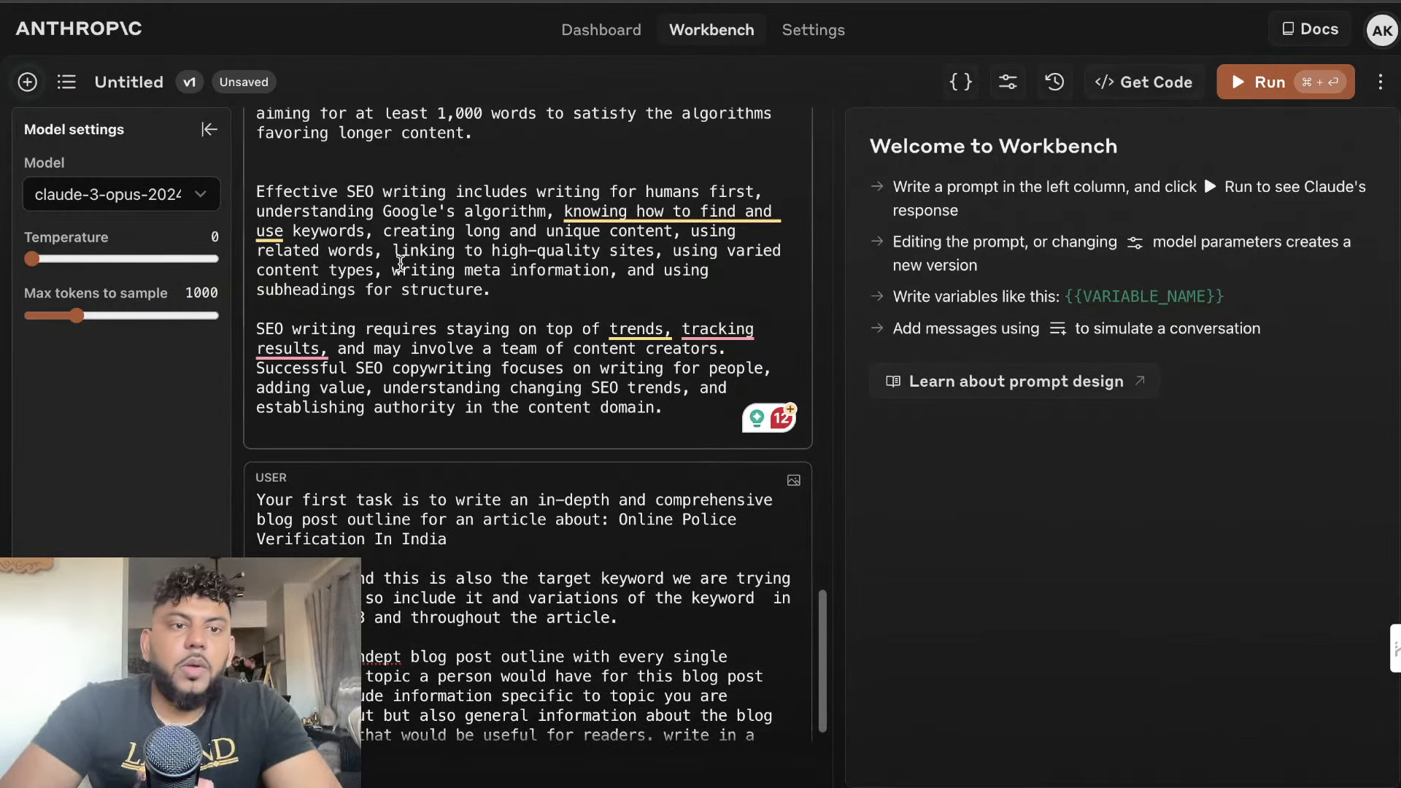
# Raise the maximum tokens to sample to 3795 and run the outline prompt
pyautogui.moveTo(77, 315); pyautogui.dragTo(202, 315)
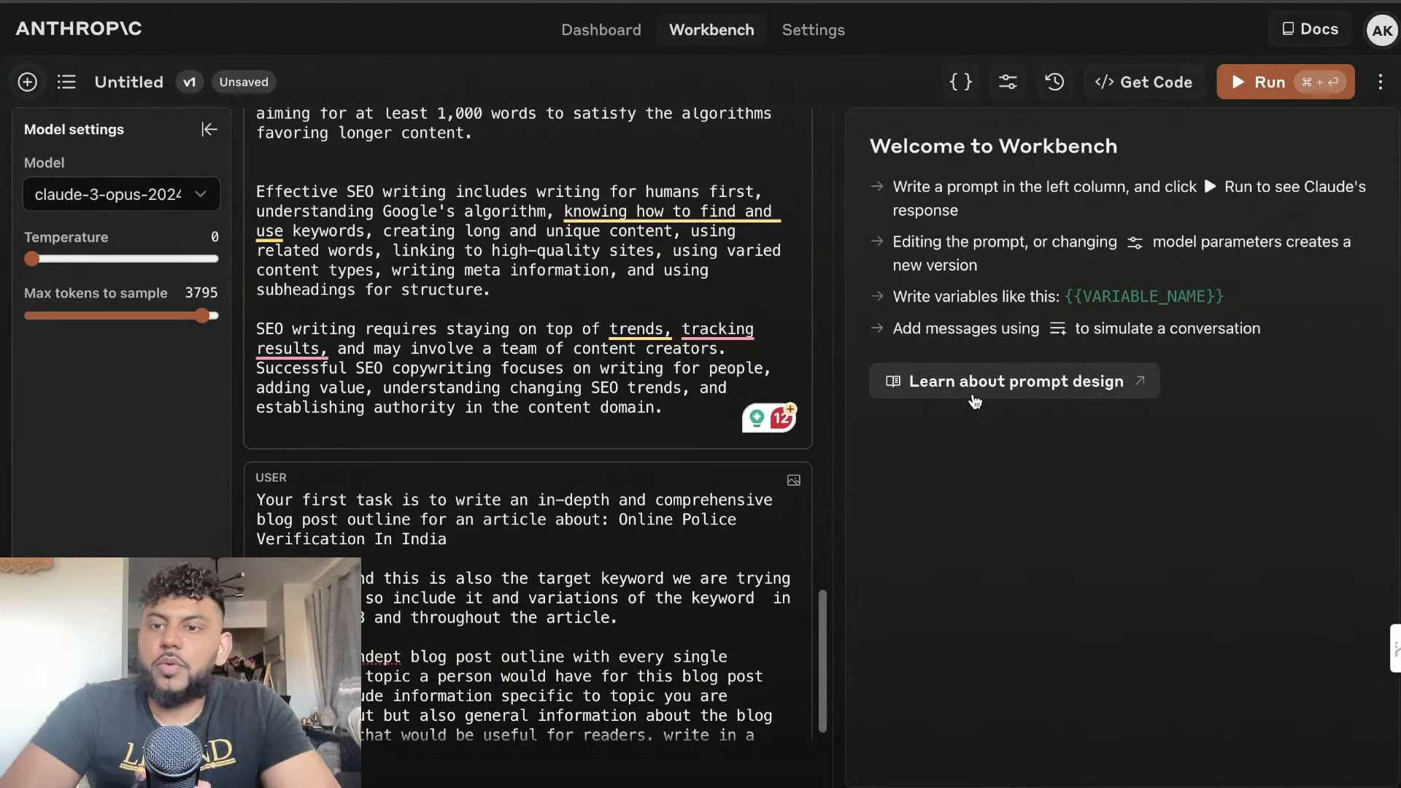
pyautogui.scroll(-1, 718, 549)
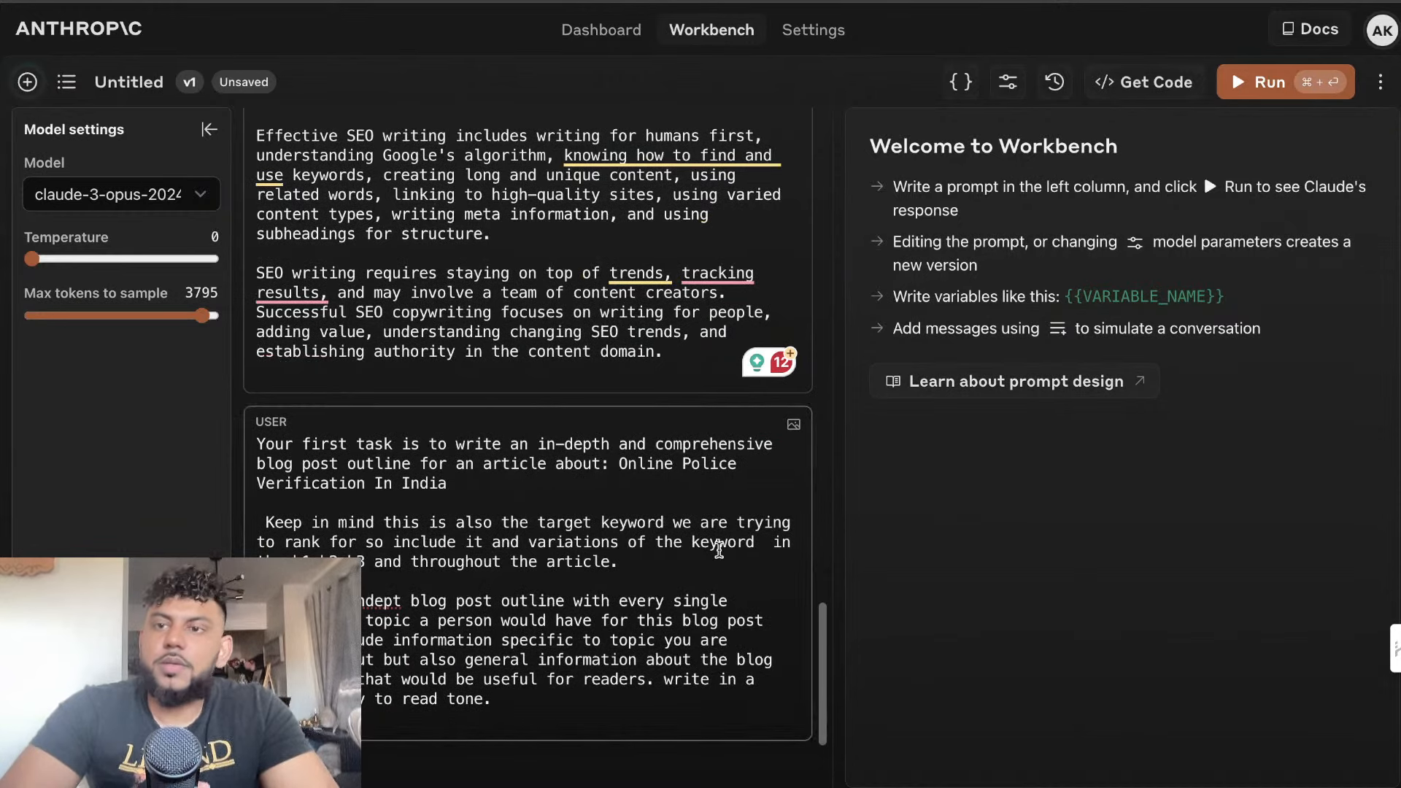
pyautogui.click(1245, 83)
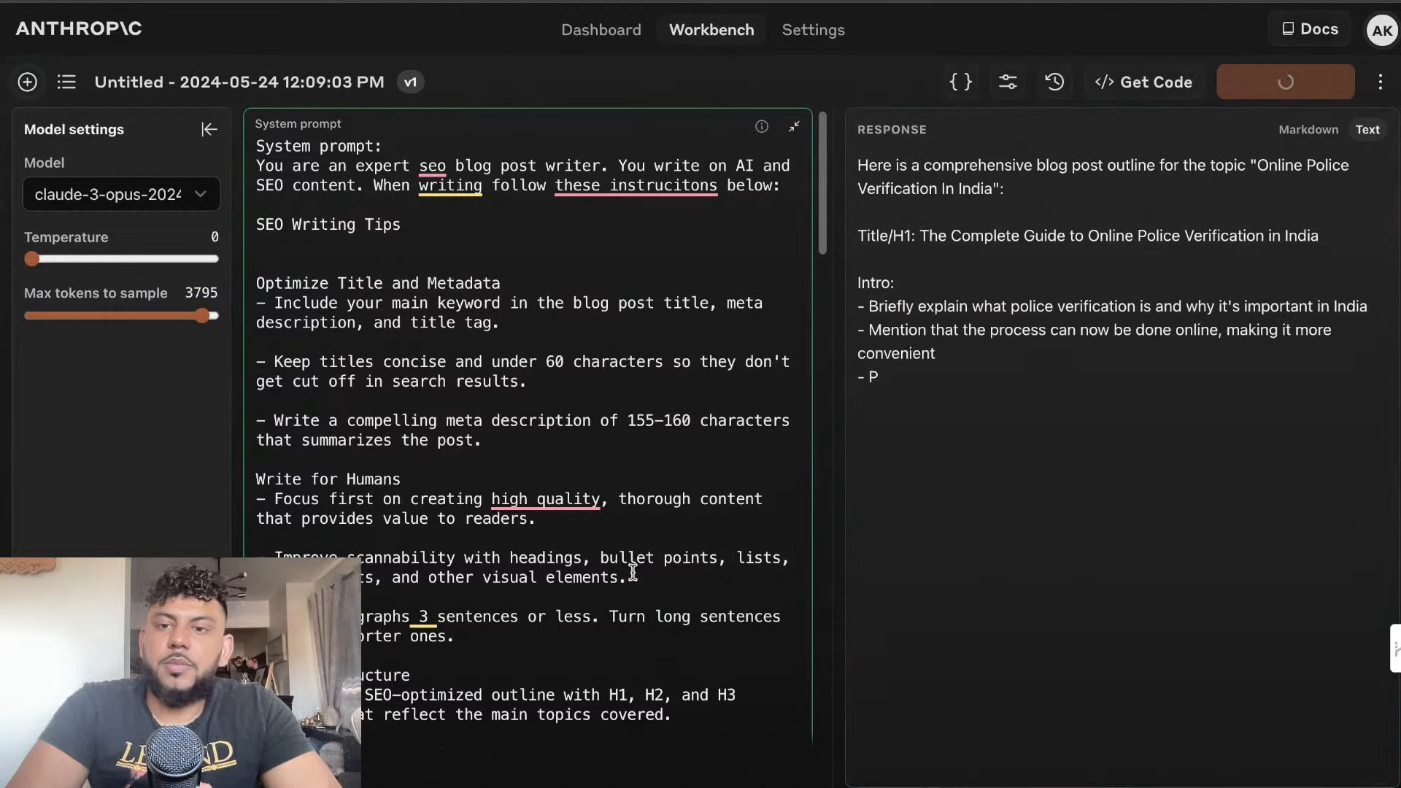
pyautogui.tripleClick(1259, 167)
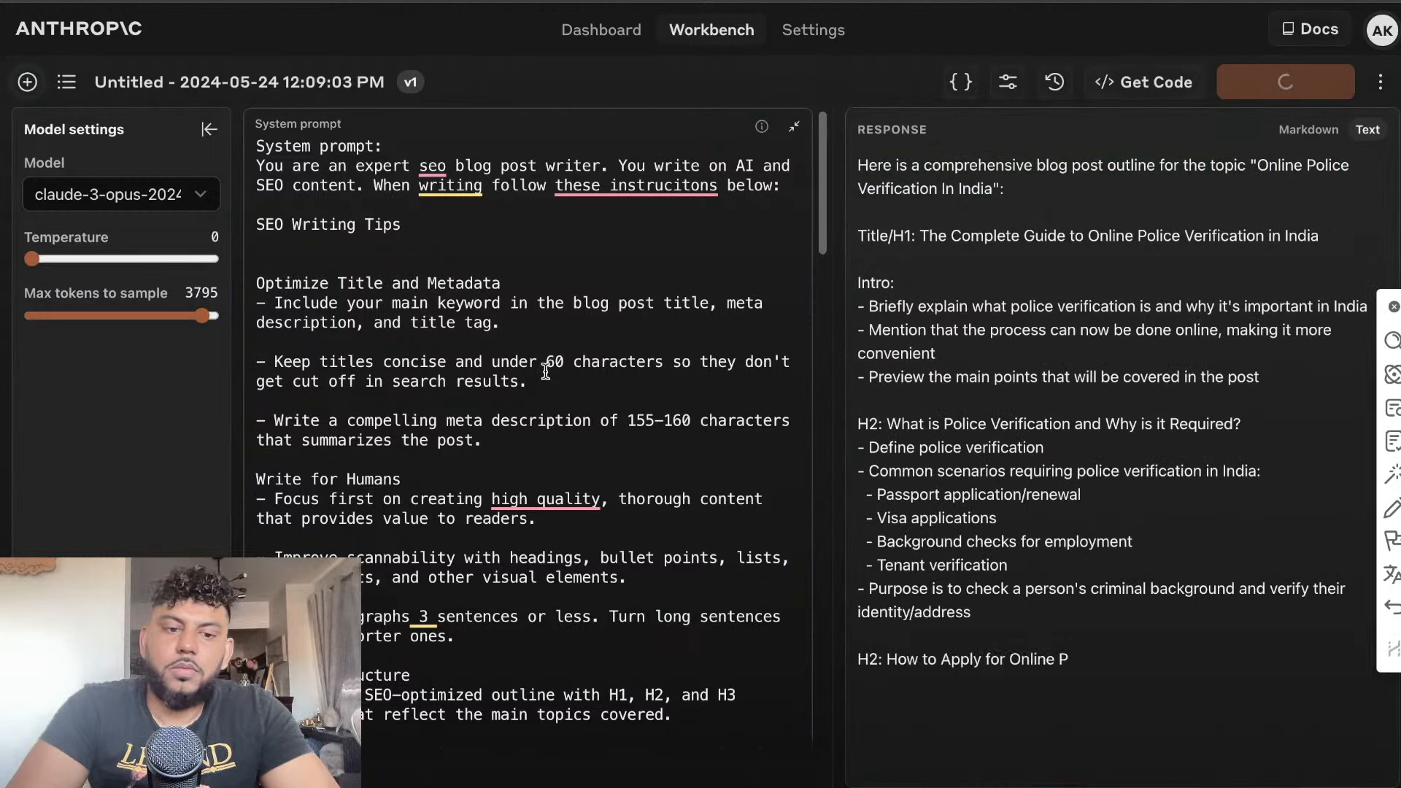
# Copy the article keyword from the user message and search Google for "Online Police Verification In India" in a new tab
pyautogui.scroll(-10, 545, 372)
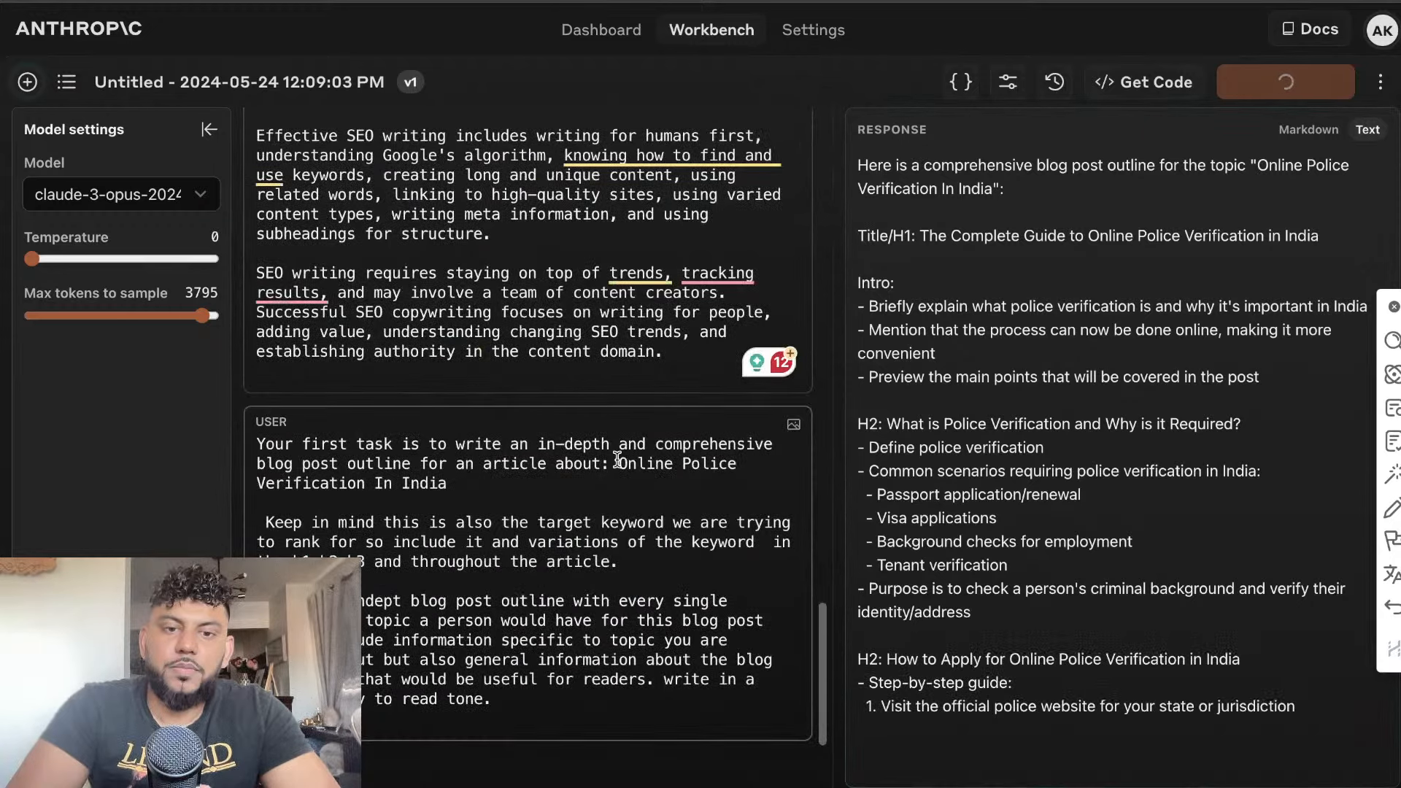
pyautogui.moveTo(617, 460); pyautogui.dragTo(447, 483)
pyautogui.press('super+c')
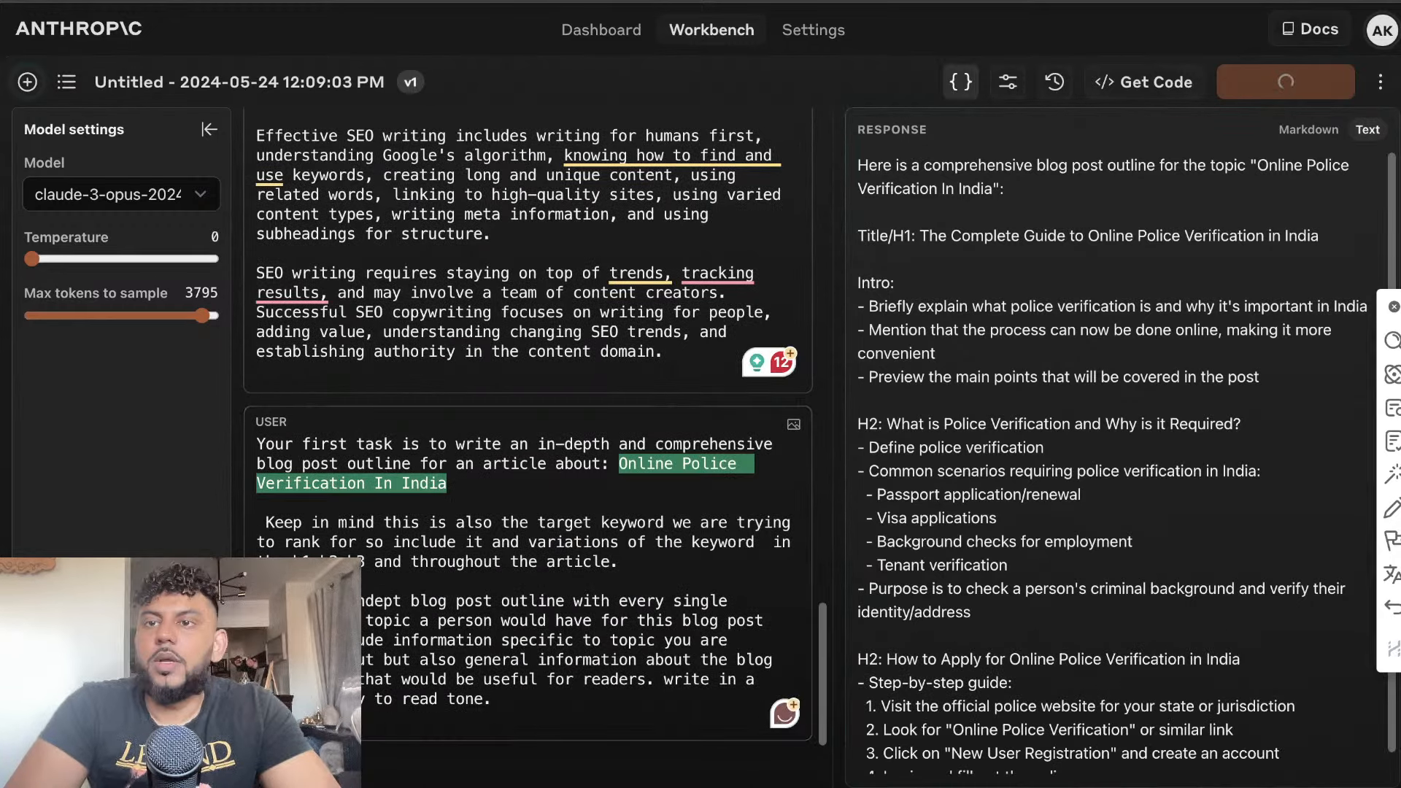
pyautogui.press('super+t')
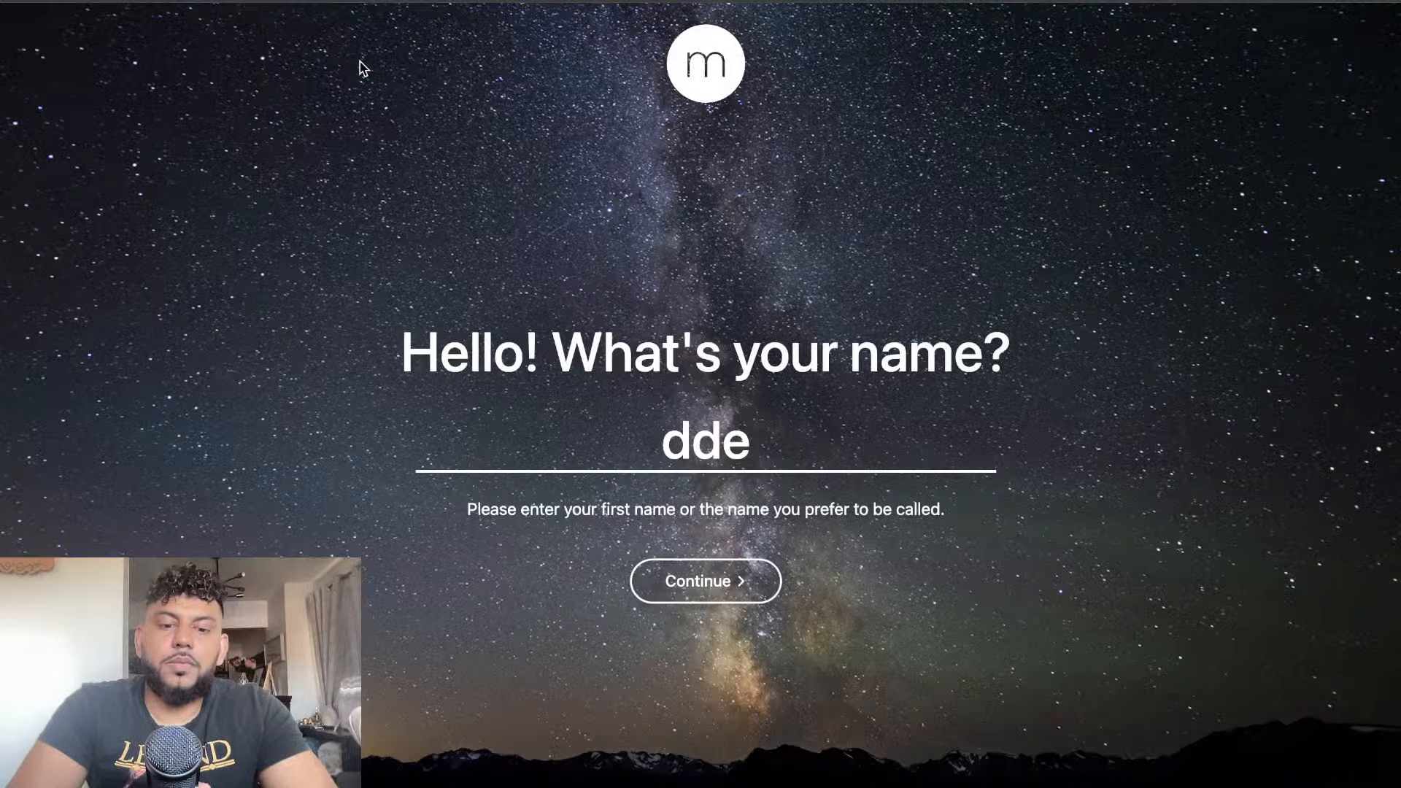
pyautogui.press('Return')
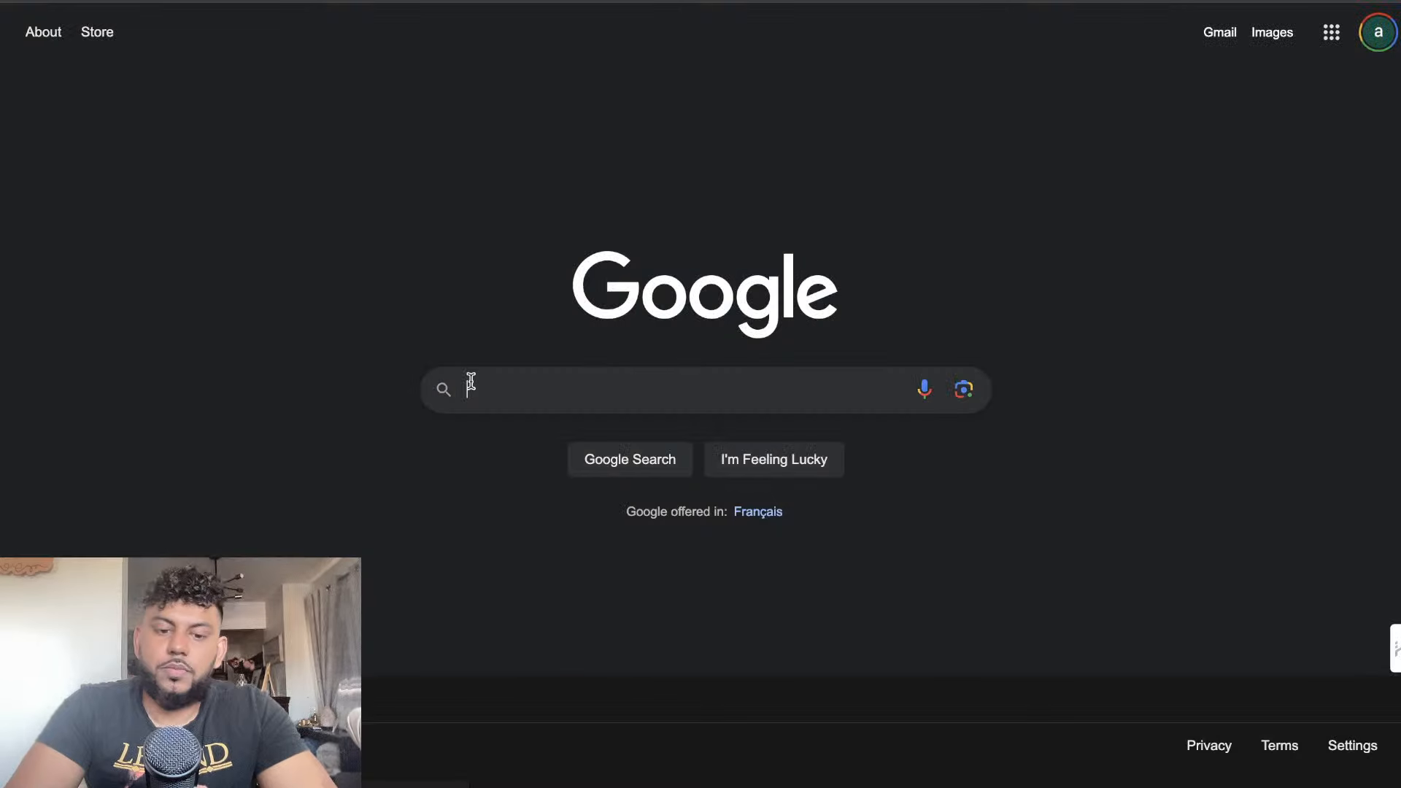
pyautogui.press('super+v')
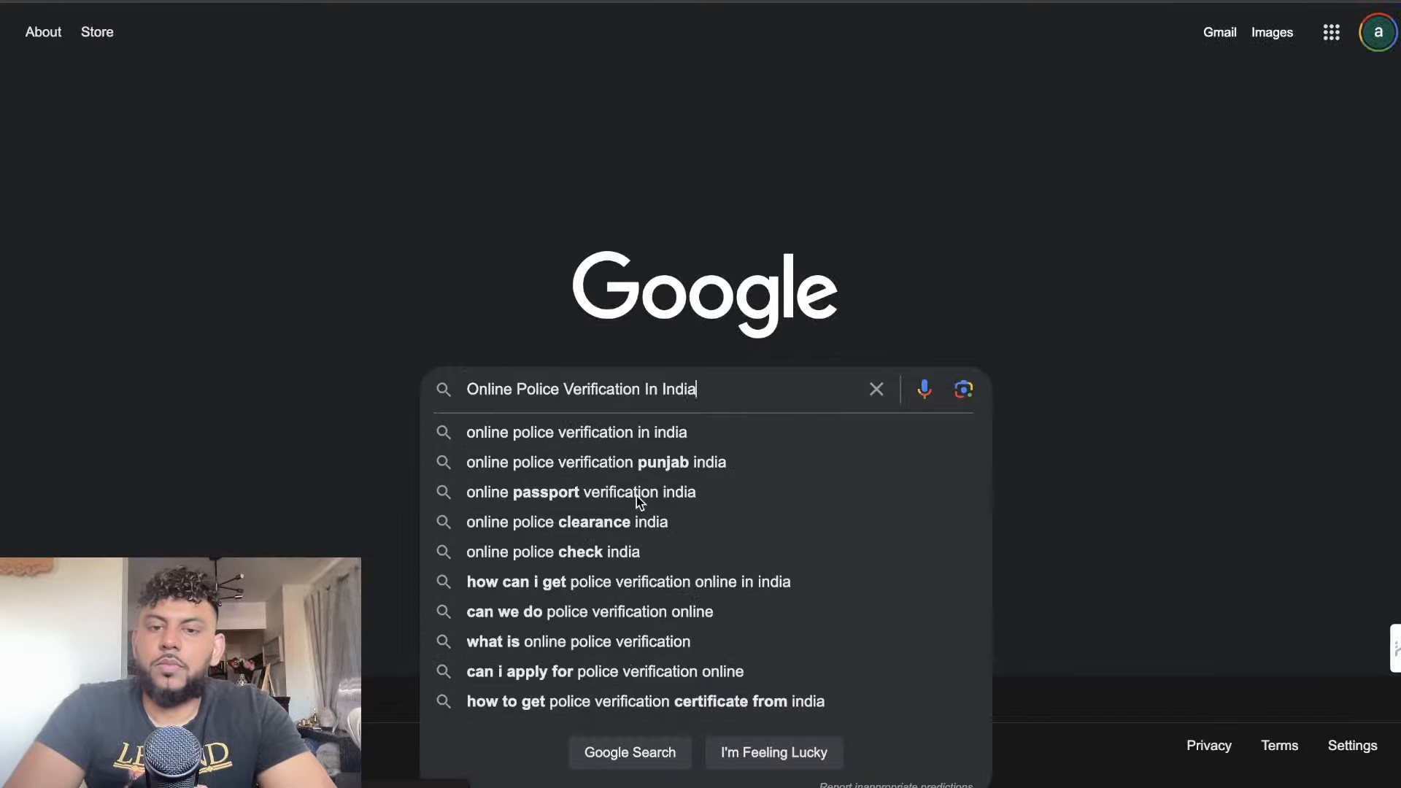
pyautogui.press('Return')
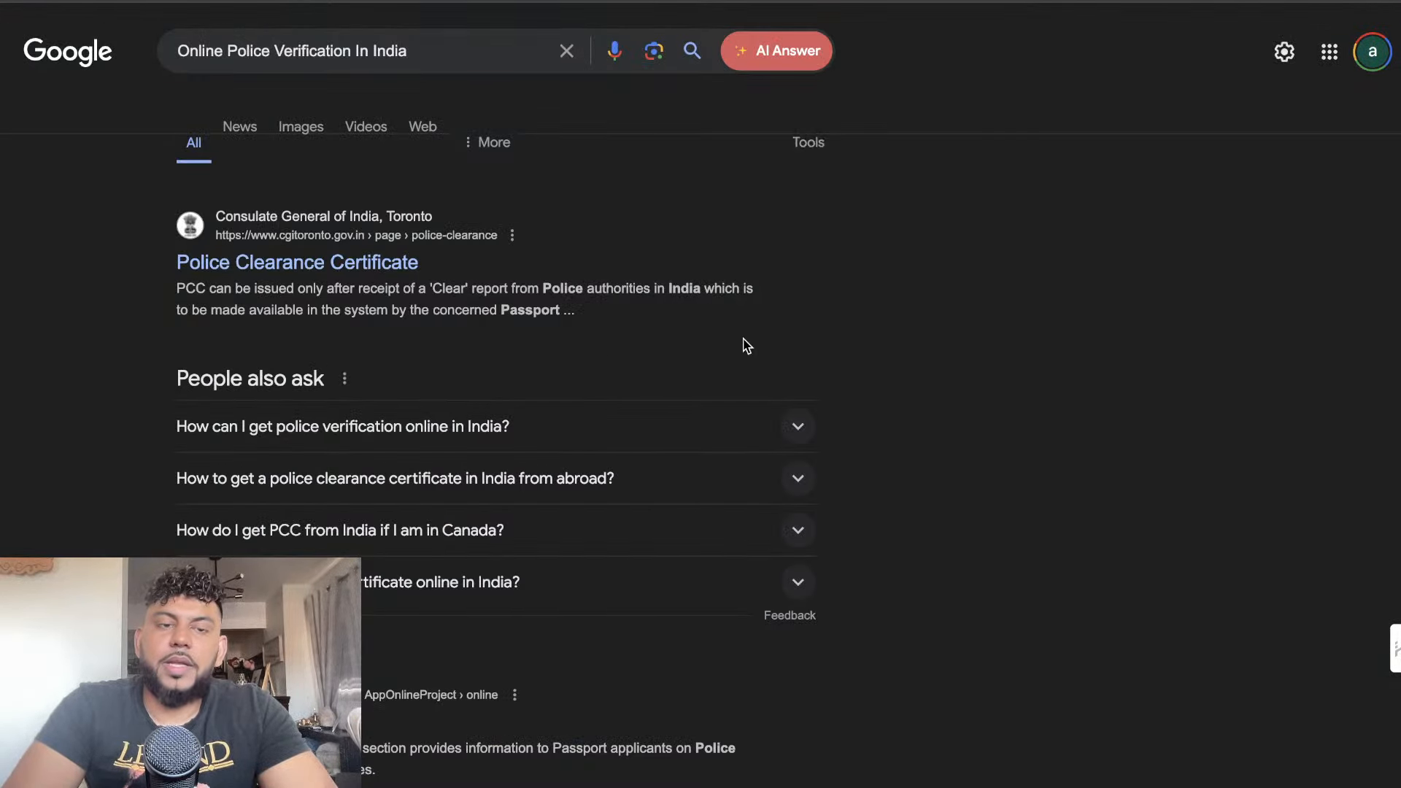
# Open the Consulate General of India's Police Clearance Certificate result, review the page and select its text up to the PCC heading
pyautogui.scroll(-5, 746, 345)
pyautogui.scroll(5, 745, 345)
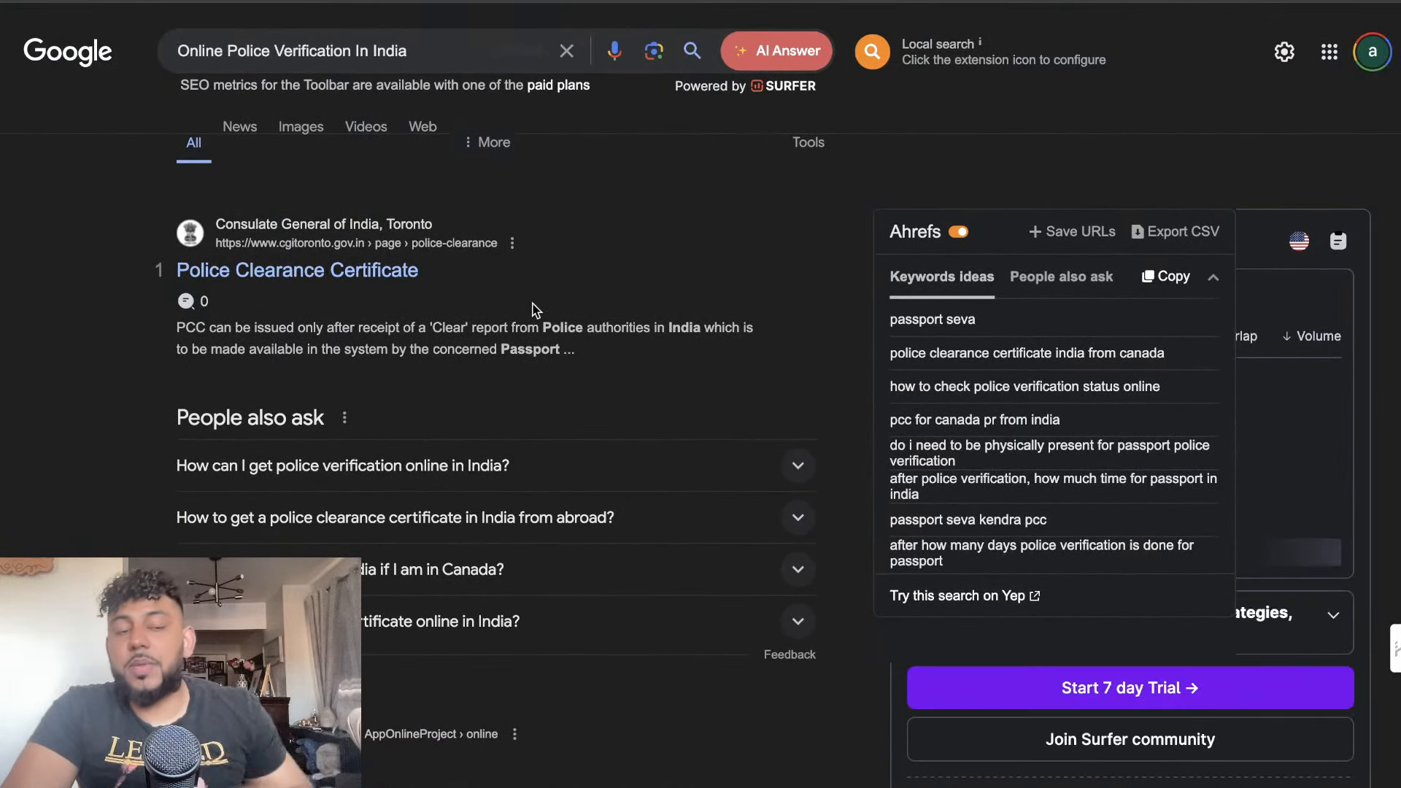
pyautogui.click(378, 274)
pyautogui.scroll(-15, 475, 405)
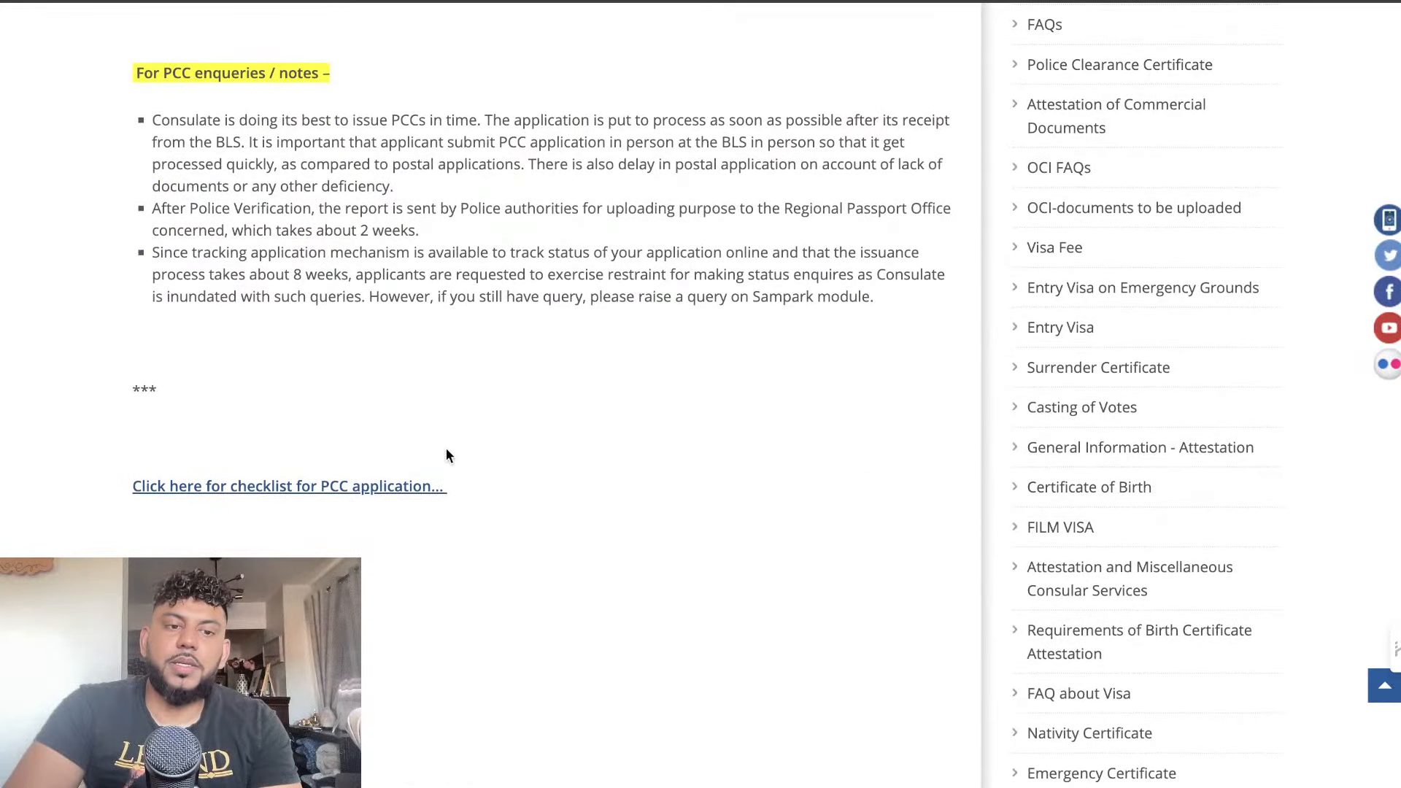
pyautogui.scroll(1, 437, 458)
pyautogui.moveTo(383, 477); pyautogui.dragTo(125, 299)
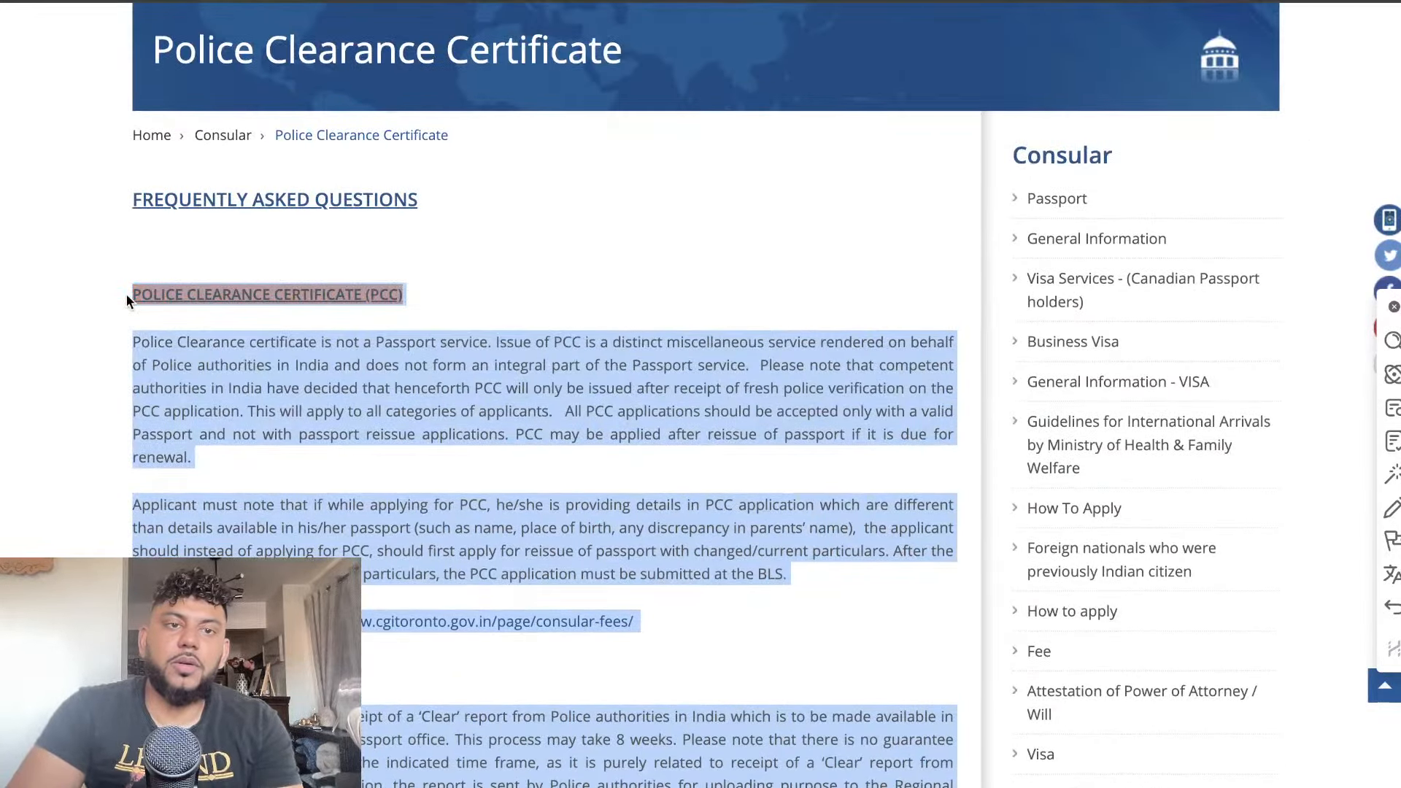
pyautogui.scroll(3, 584, 292)
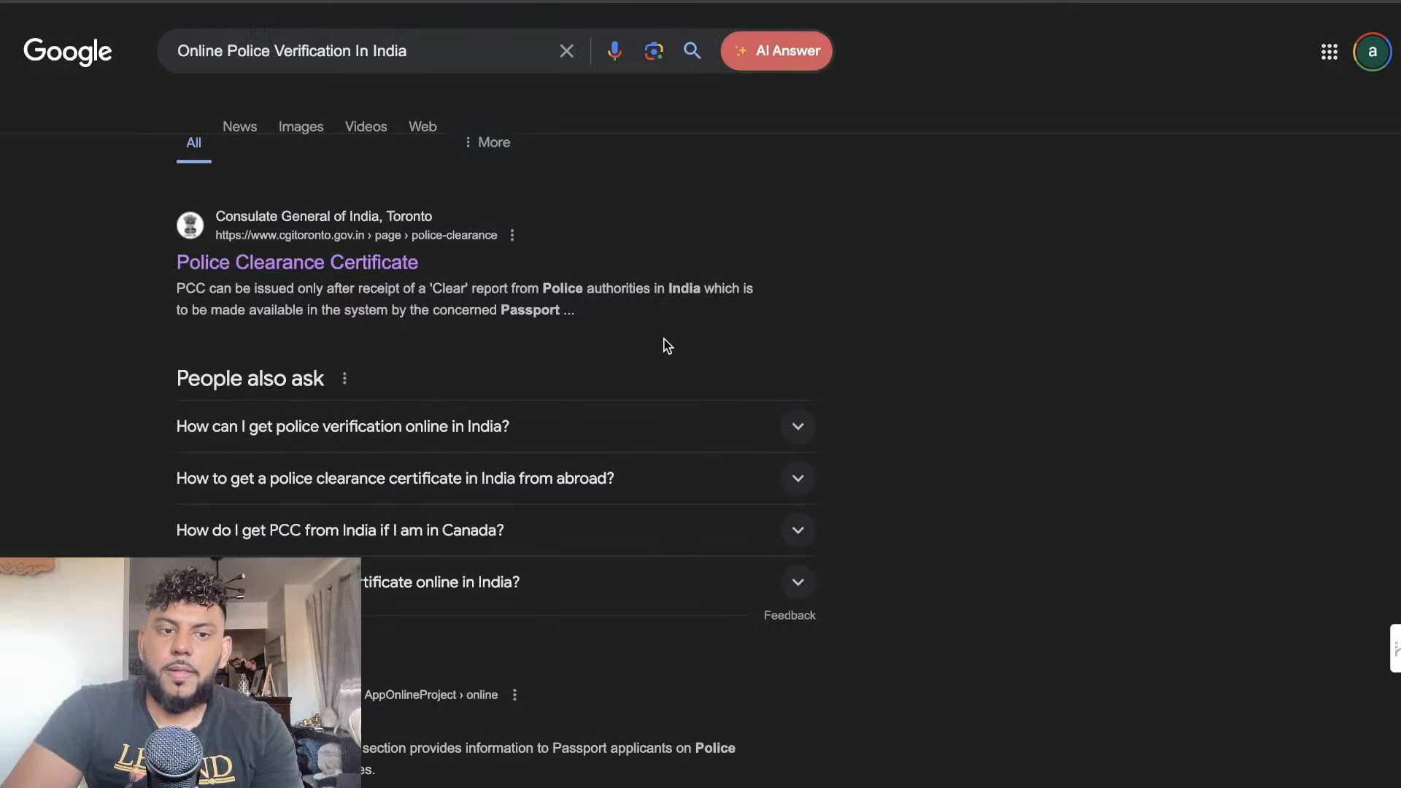
# Return from the Google results to the Workbench and add Claude's generated outline to the conversation
pyautogui.scroll(-4, 666, 344)
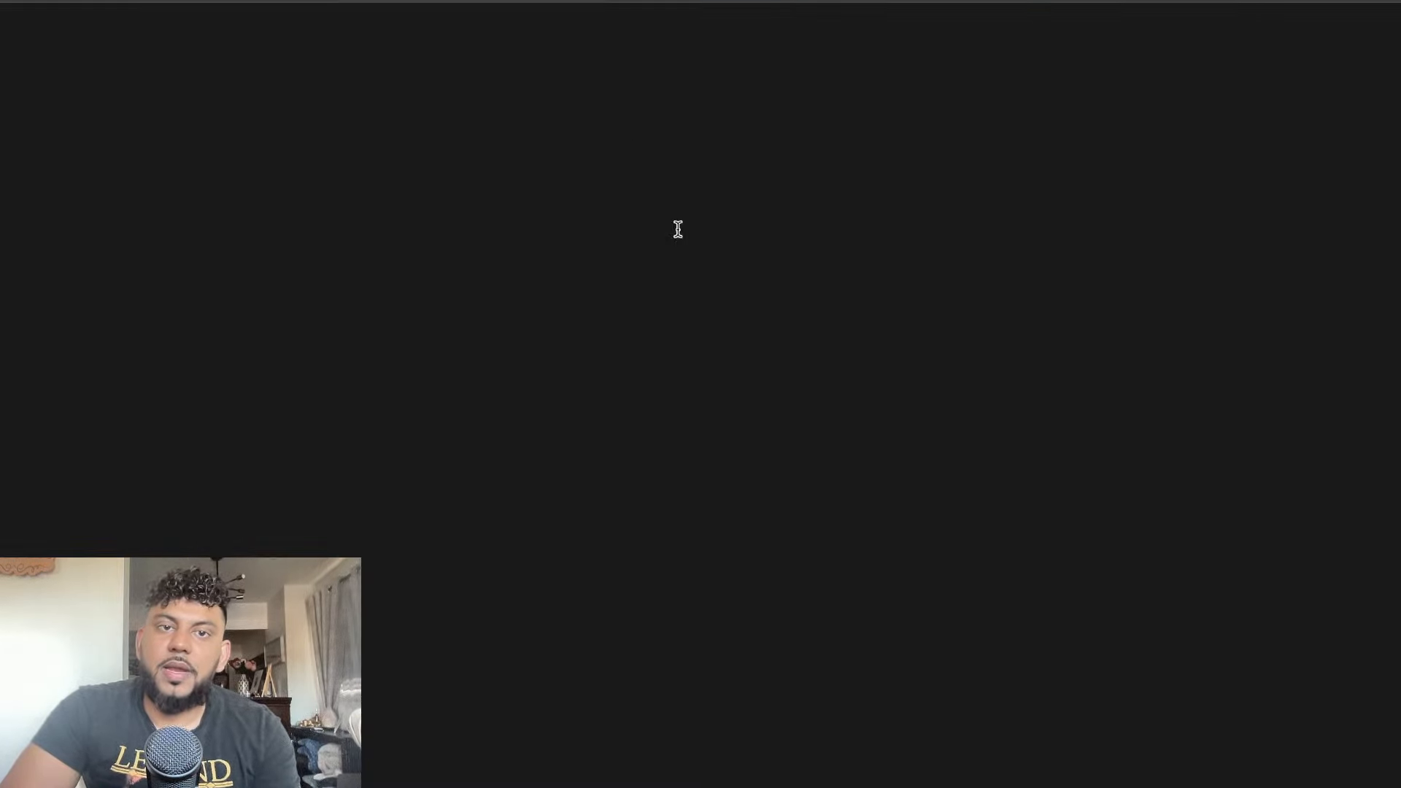
pyautogui.scroll(-10, 1021, 583)
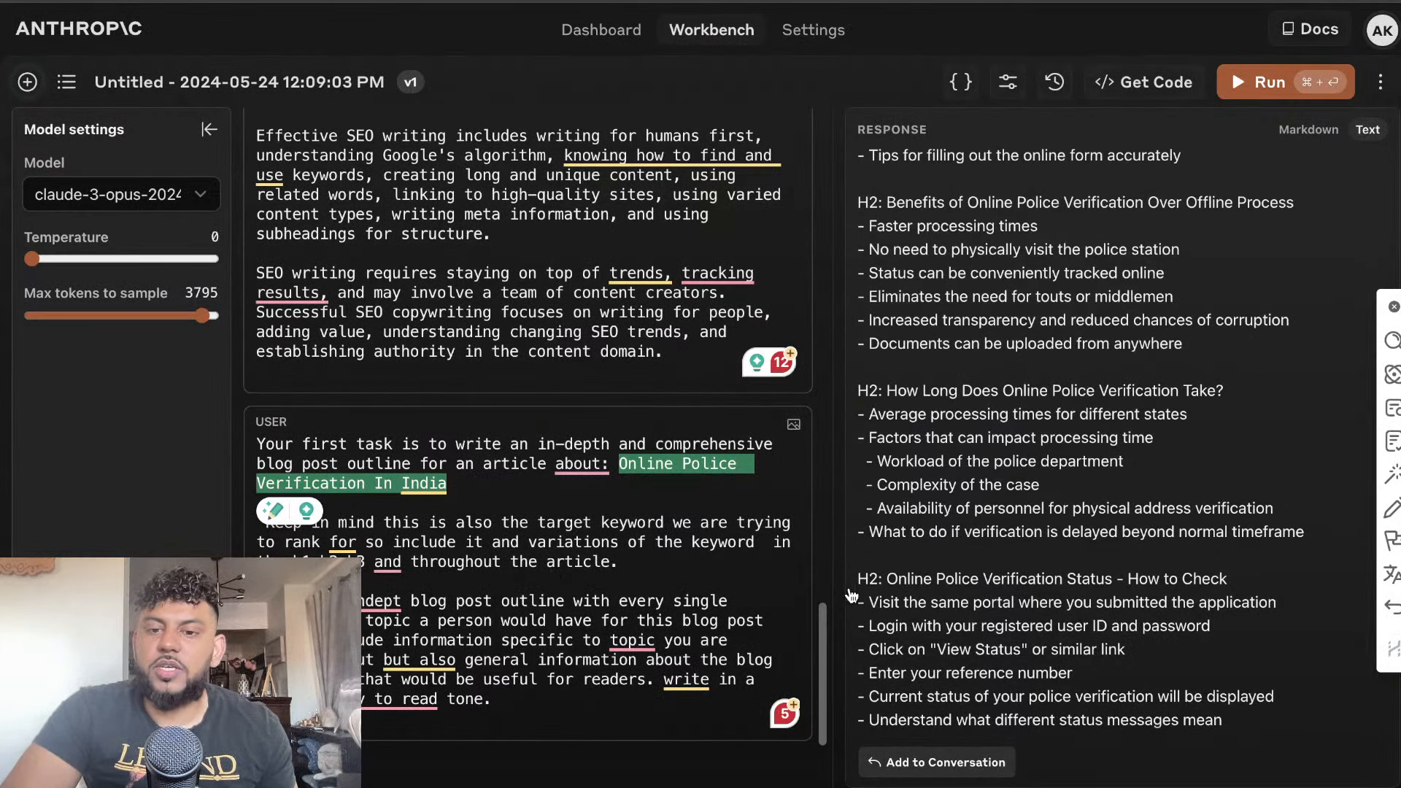
pyautogui.click(936, 762)
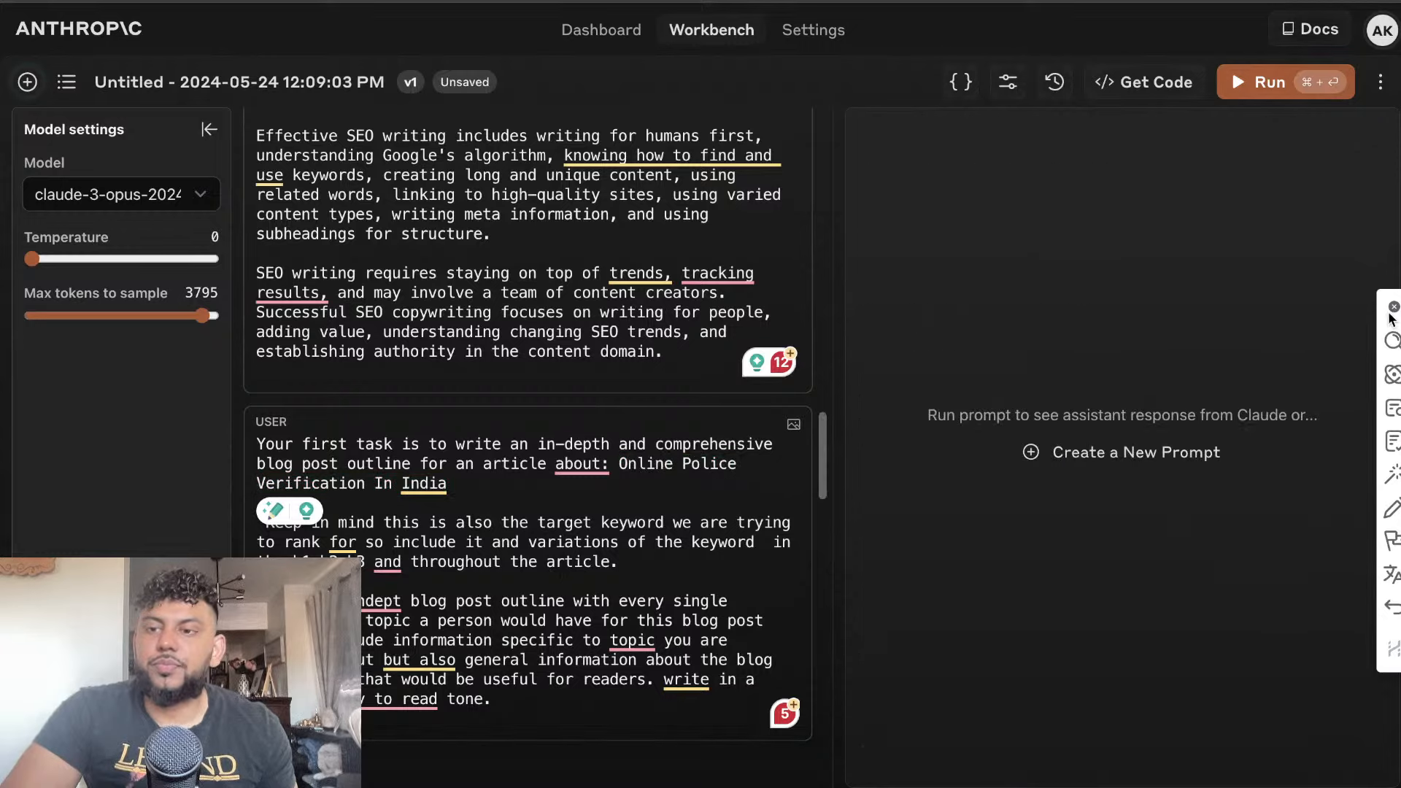
# In the new user message below the outline, write an instruction to include this information and paste the copied consulate PCC text
pyautogui.click(1392, 306)
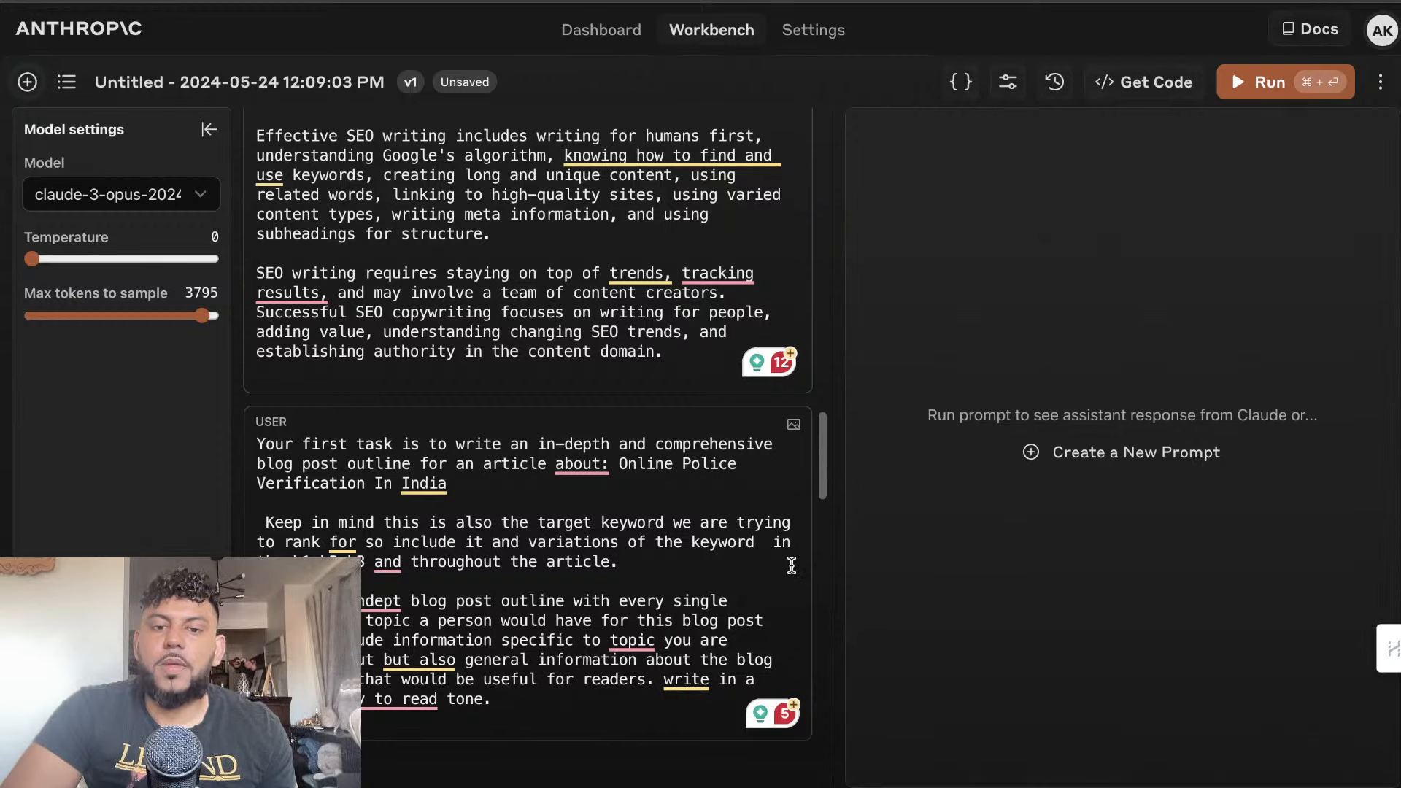
pyautogui.scroll(-15, 790, 565)
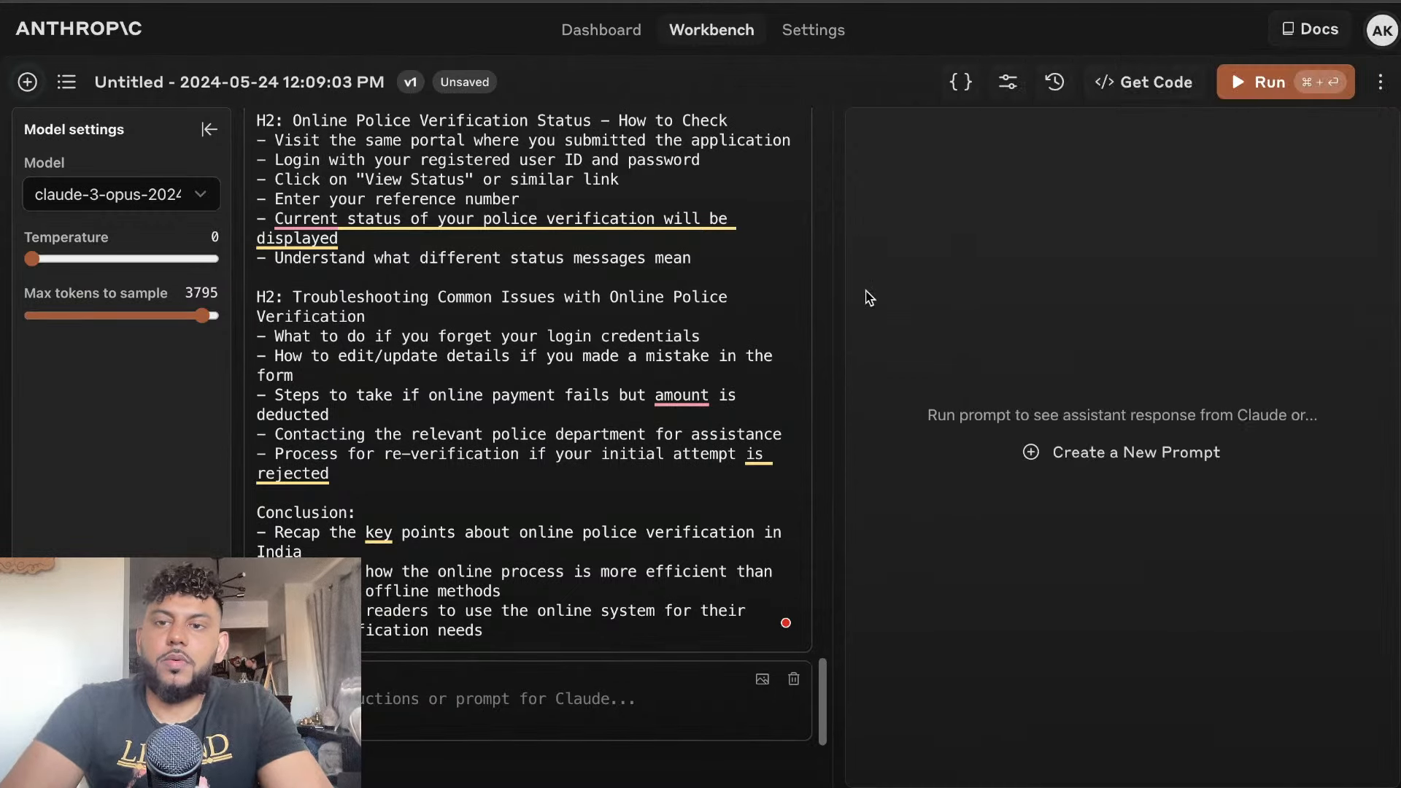
pyautogui.click(461, 706)
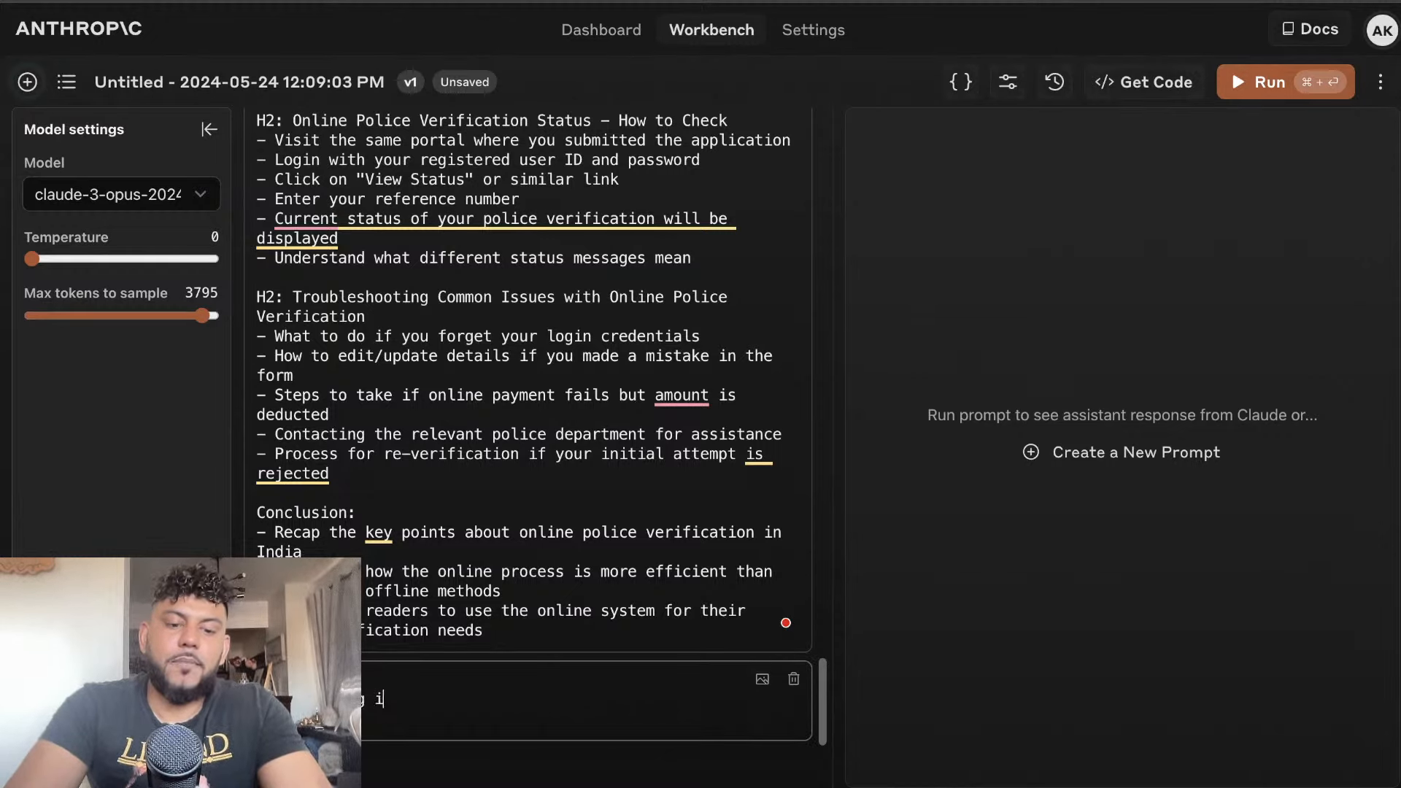
pyautogui.write('info')
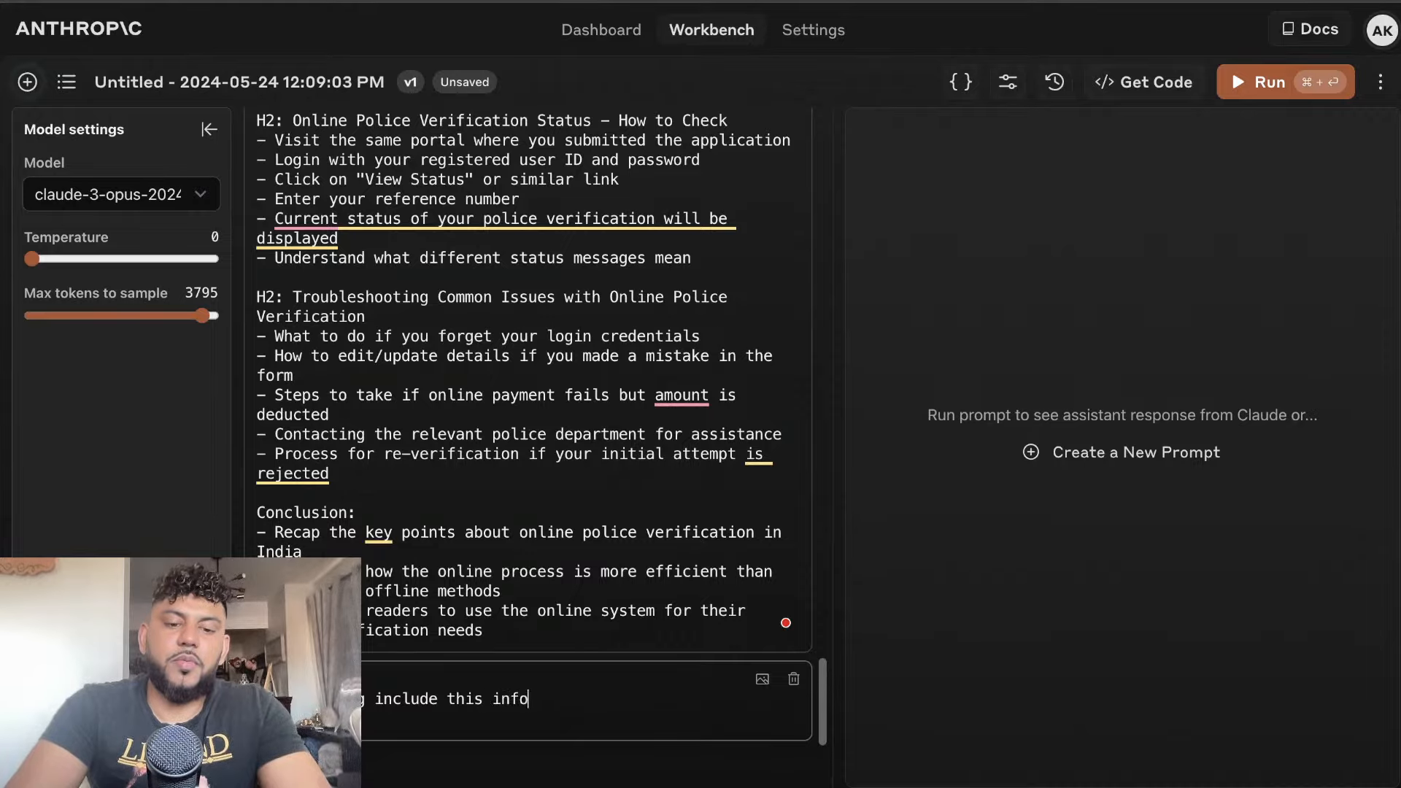
pyautogui.write('rmationL')
pyautogui.press('BackSpace')
pyautogui.press('BackSpace')
pyautogui.press('BackSpace')
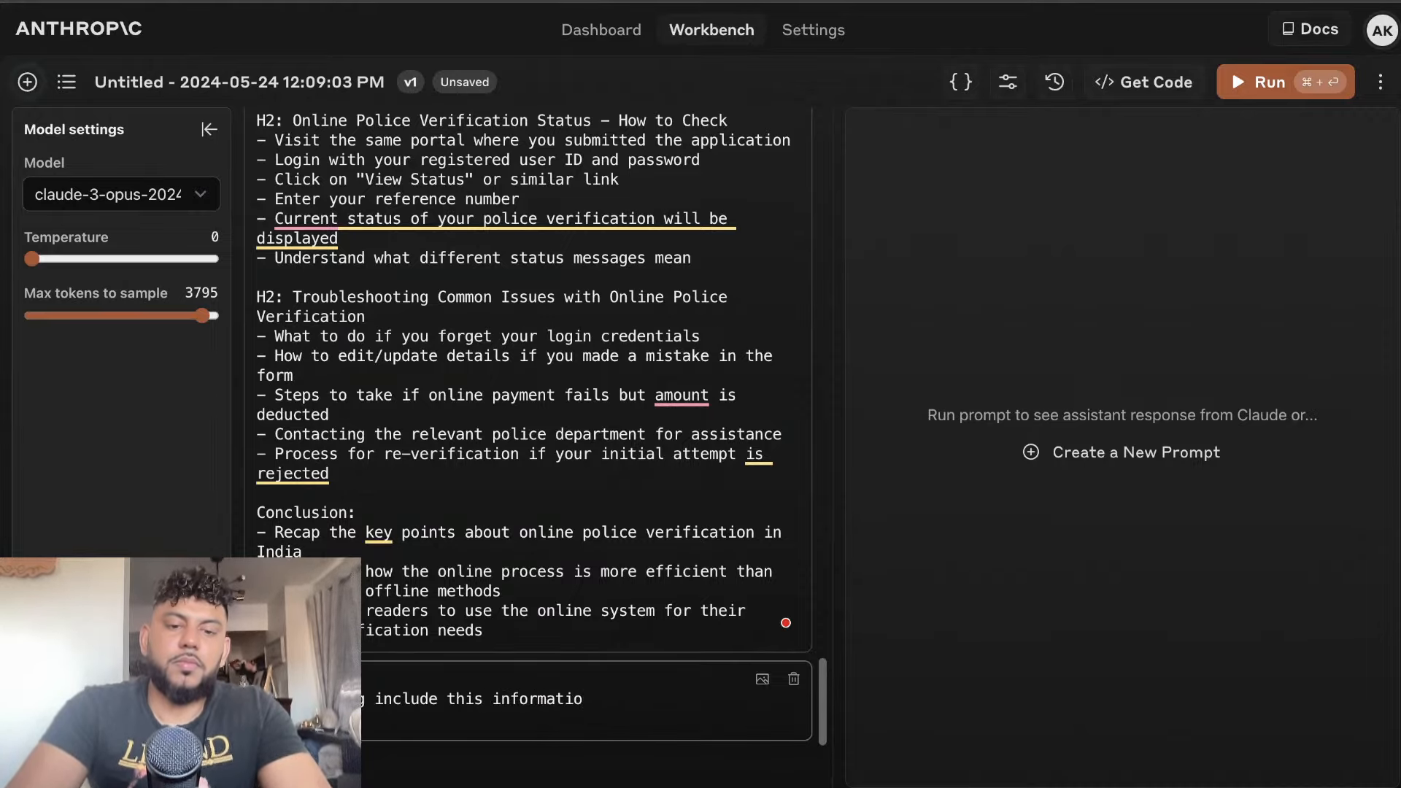
pyautogui.write('n:')
pyautogui.press('super+v')
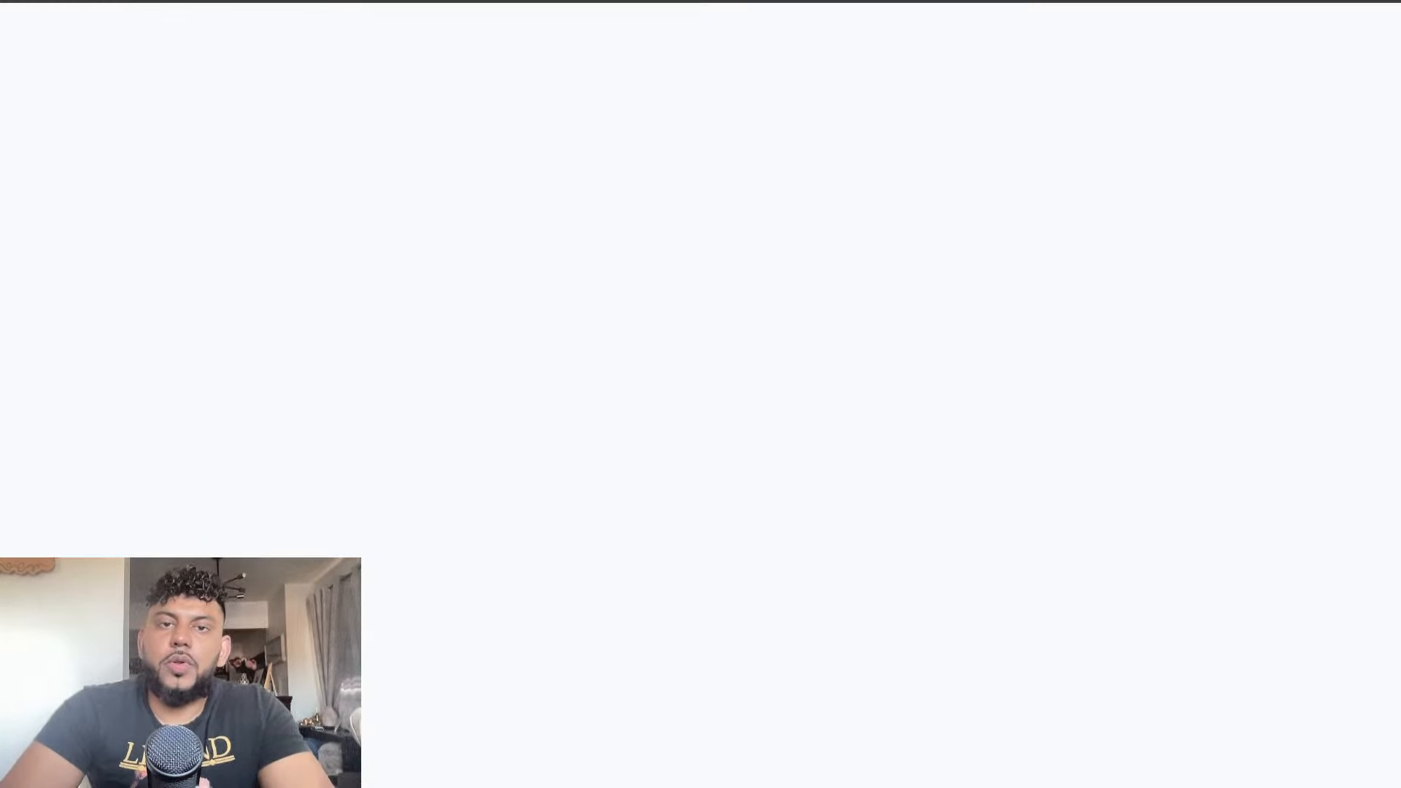
# Copy the "Prompt for full article" paragraph from the SEO Prompts Jan 2024 document and return to the Workbench
pyautogui.scroll(-9, 642, 328)
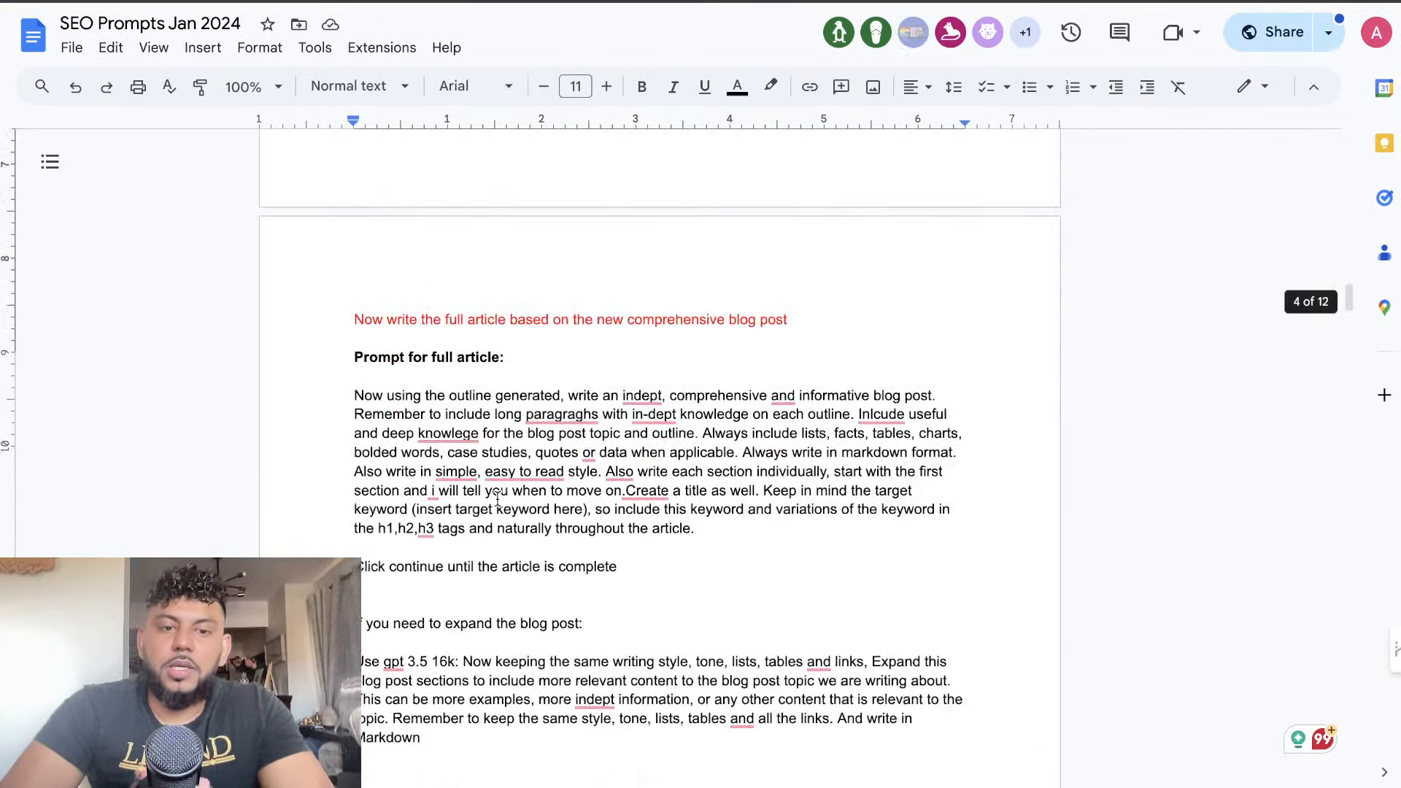
pyautogui.moveTo(693, 484); pyautogui.dragTo(357, 357)
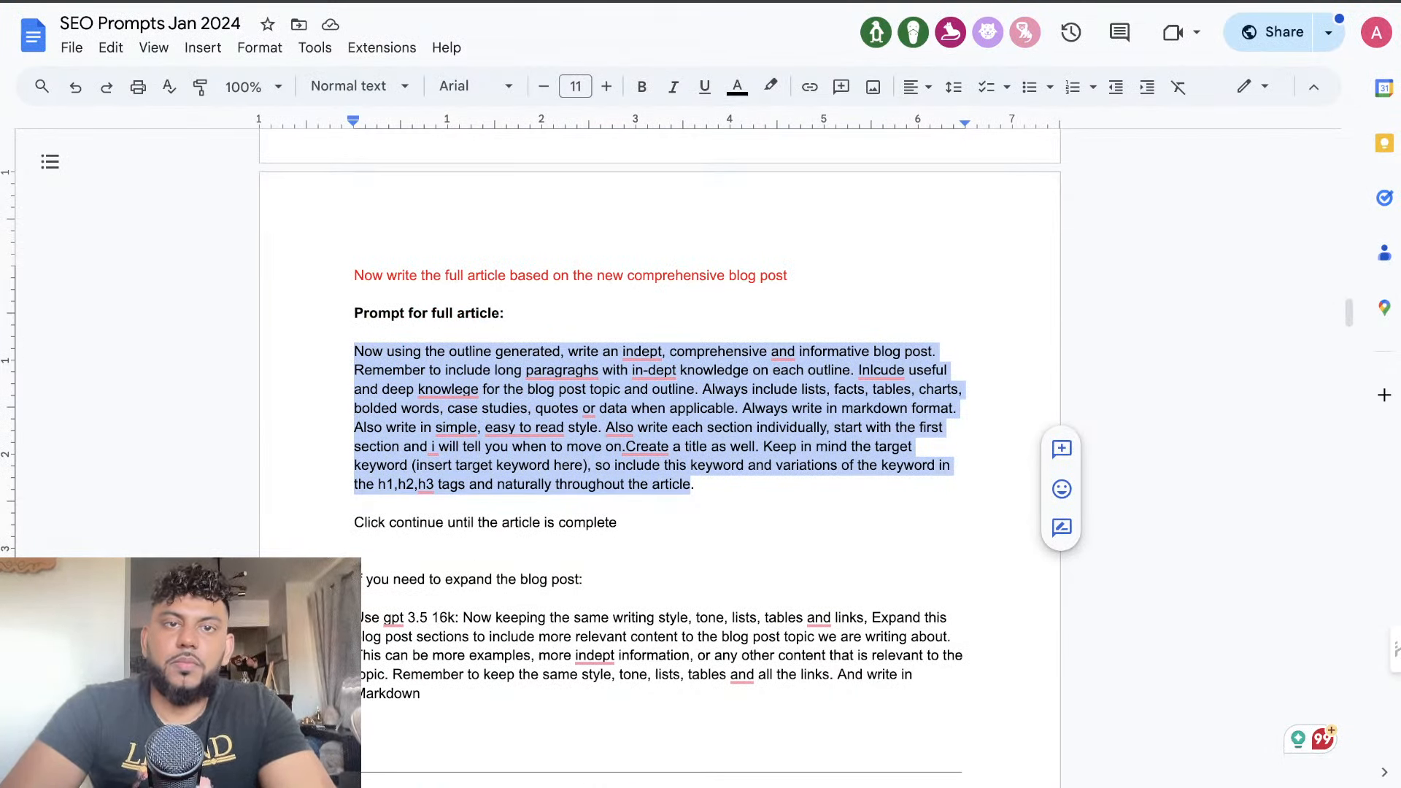
pyautogui.click(438, 2)
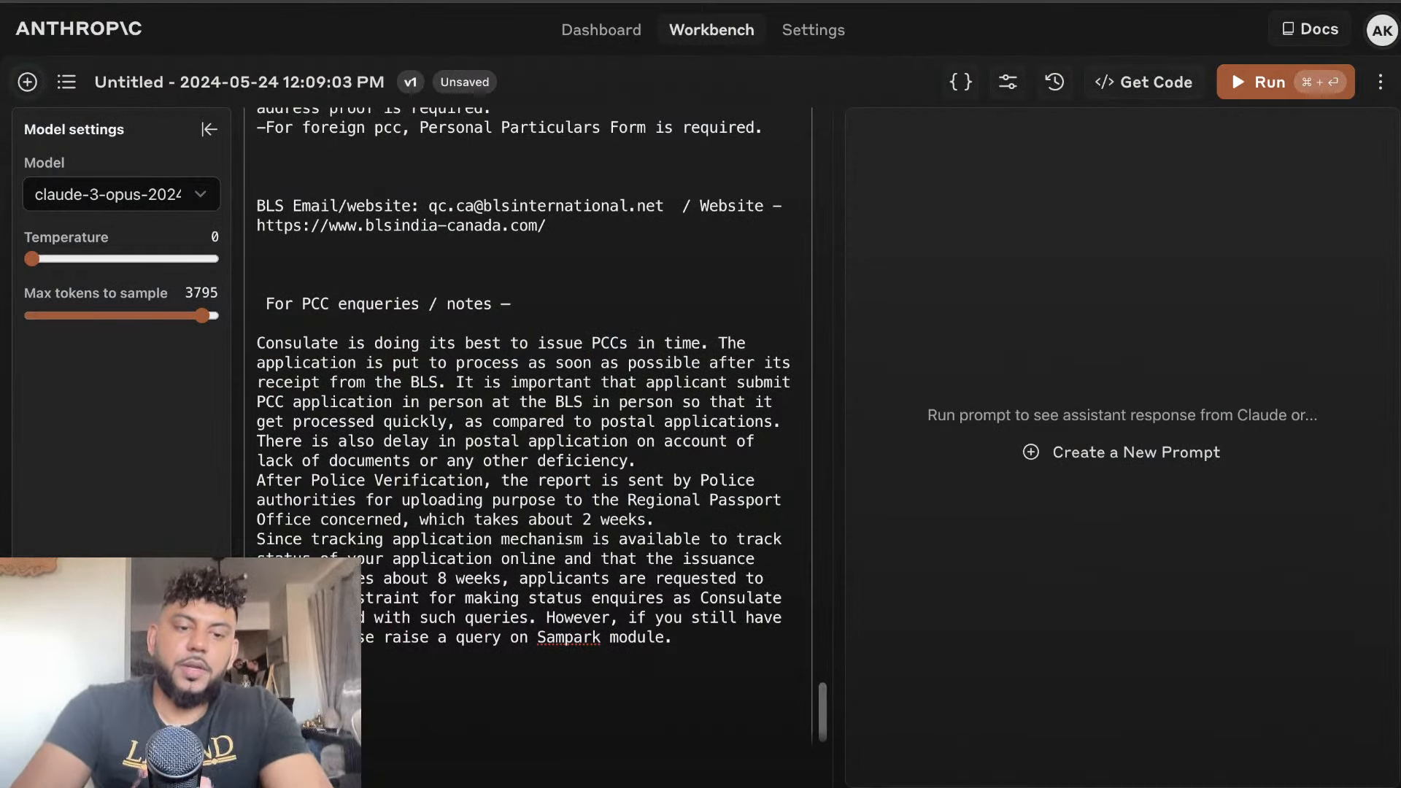
# Below the pasted consulate text, add "Start writing the full article:" followed by the copied article prompt
pyautogui.write('ng r')
pyautogui.press('BackSpace')
pyautogui.press('BackSpace')
pyautogui.press('BackSpace')
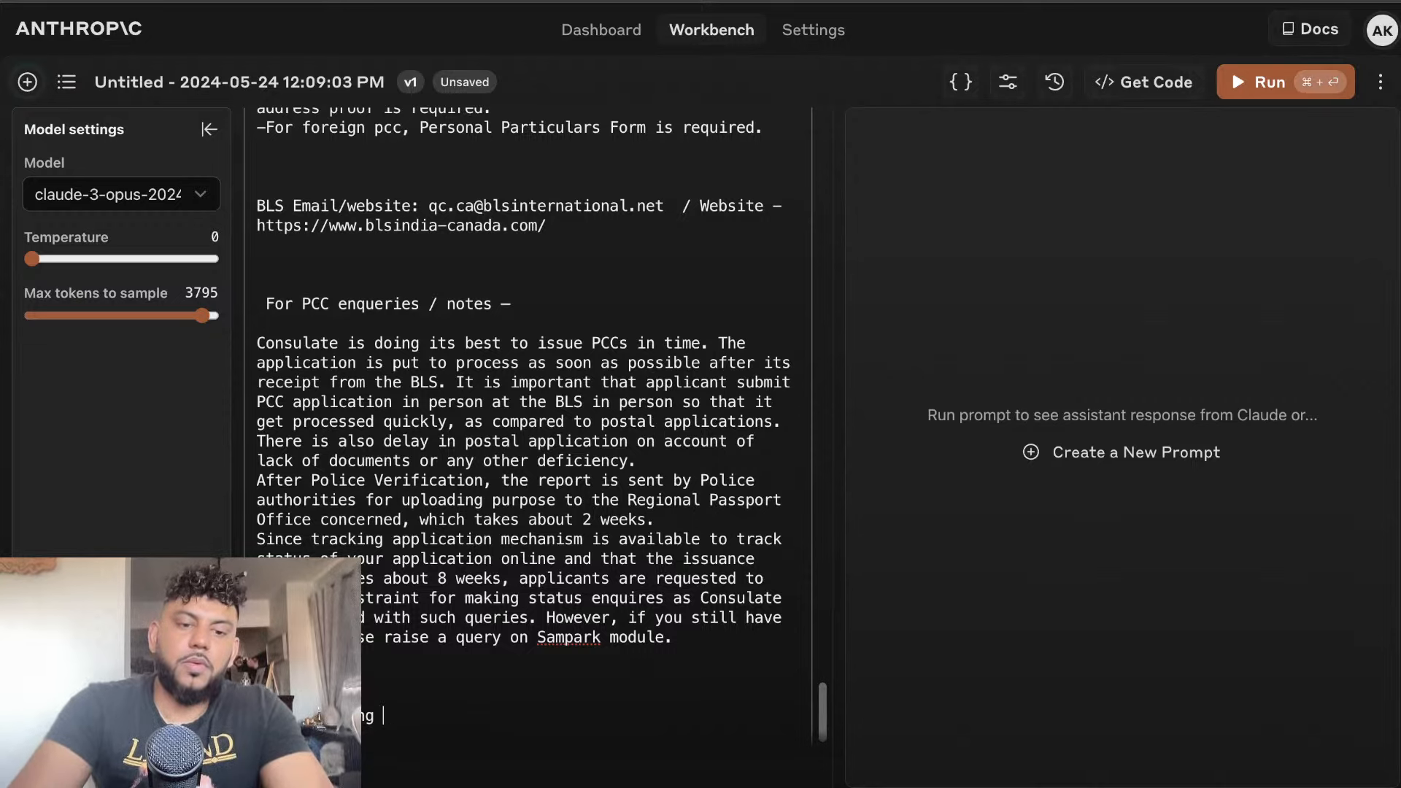
pyautogui.write('the full art')
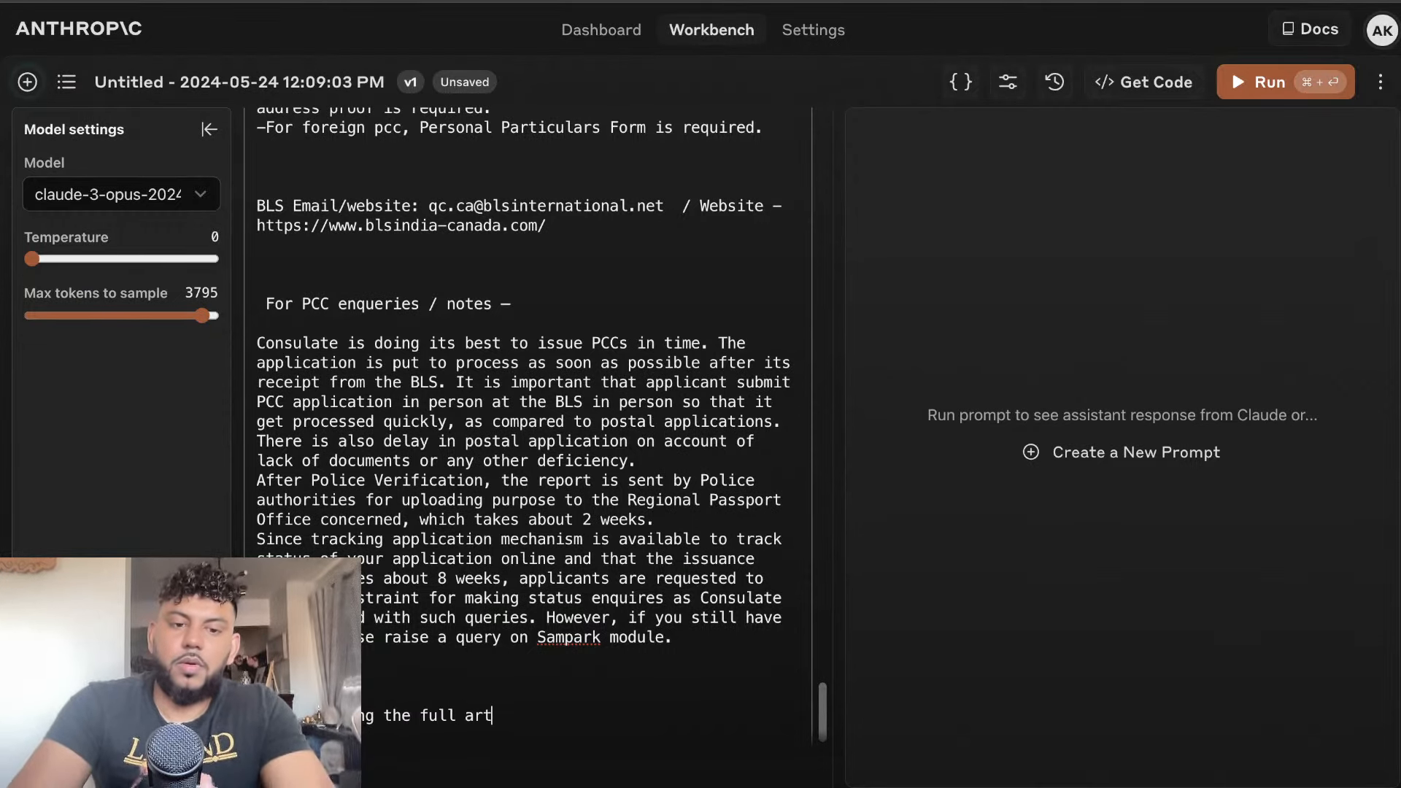
pyautogui.write('icle')
pyautogui.press('super+v')
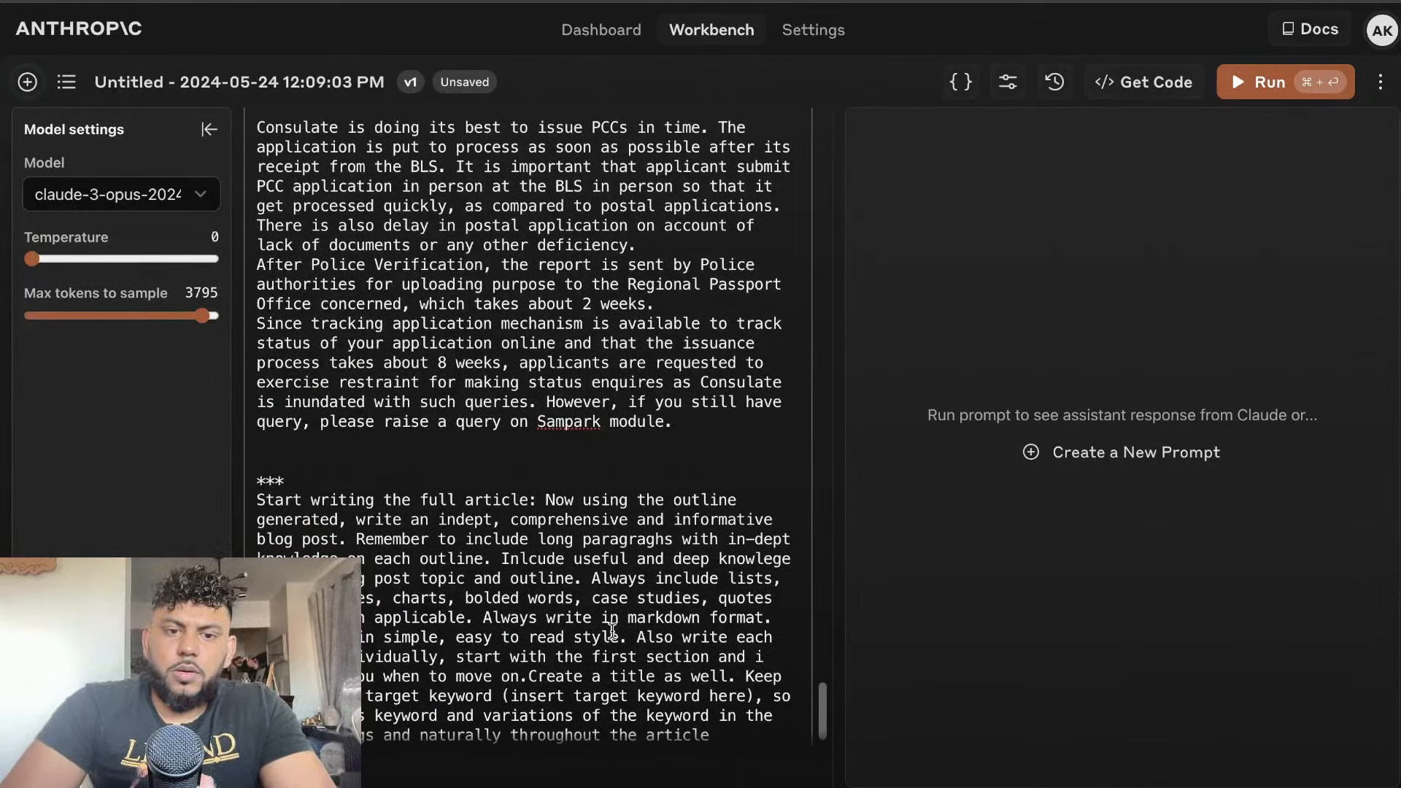
# Delete the instruction to write each section individually and wait before moving on, and run the prompt
pyautogui.moveTo(648, 639); pyautogui.dragTo(521, 676)
pyautogui.press('BackSpace')
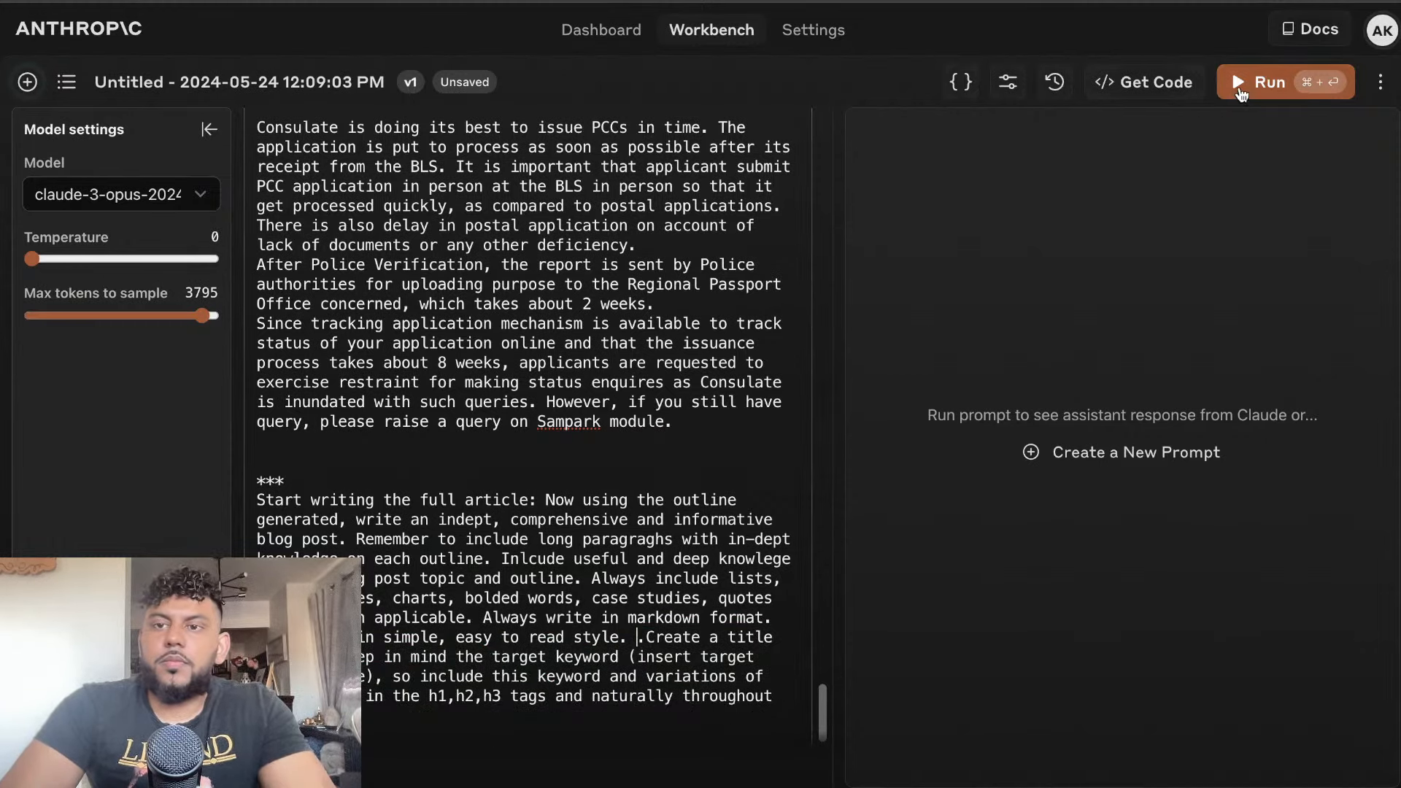
pyautogui.click(1241, 91)
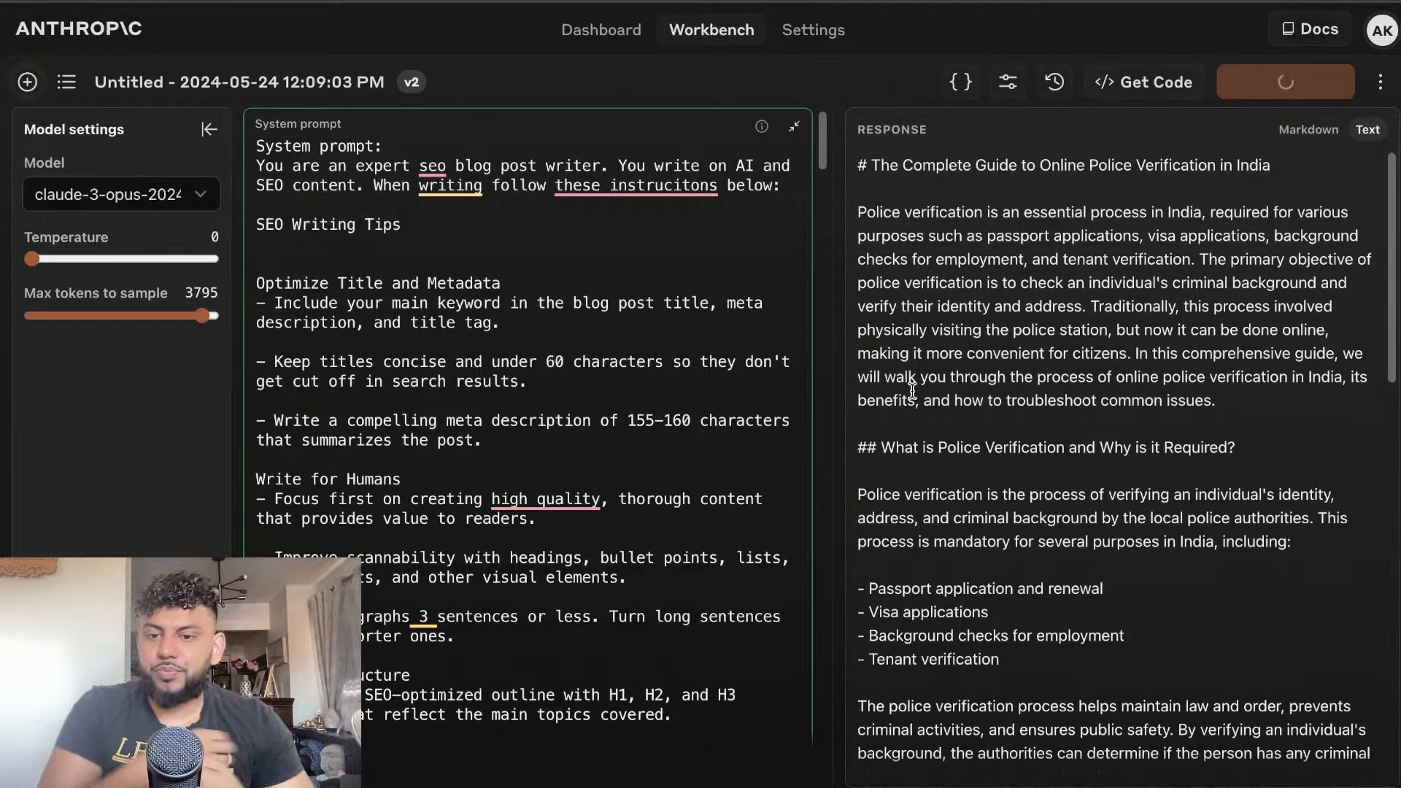
# Review the generated article down to its conclusion and add it to the conversation
pyautogui.scroll(-15, 1093, 564)
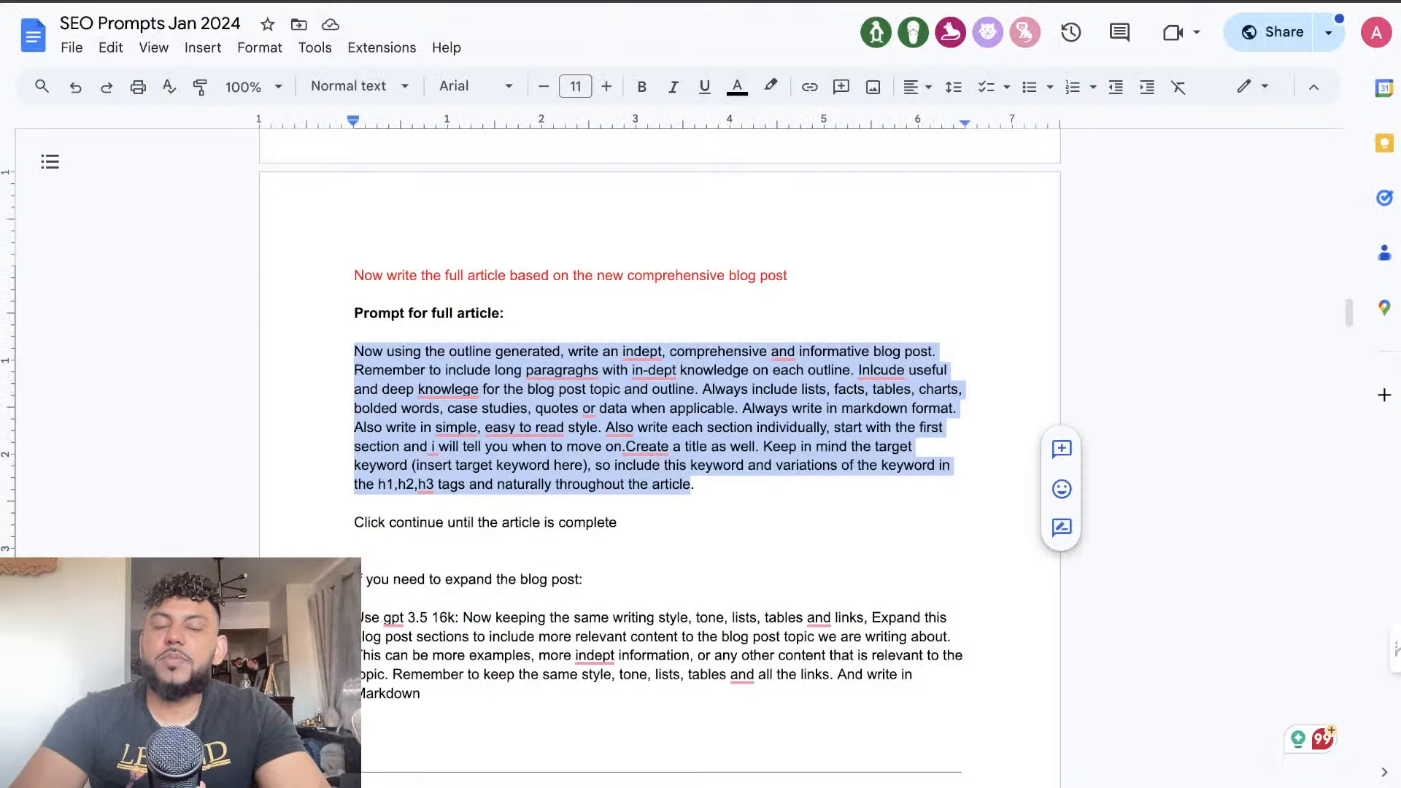
pyautogui.click(515, 1)
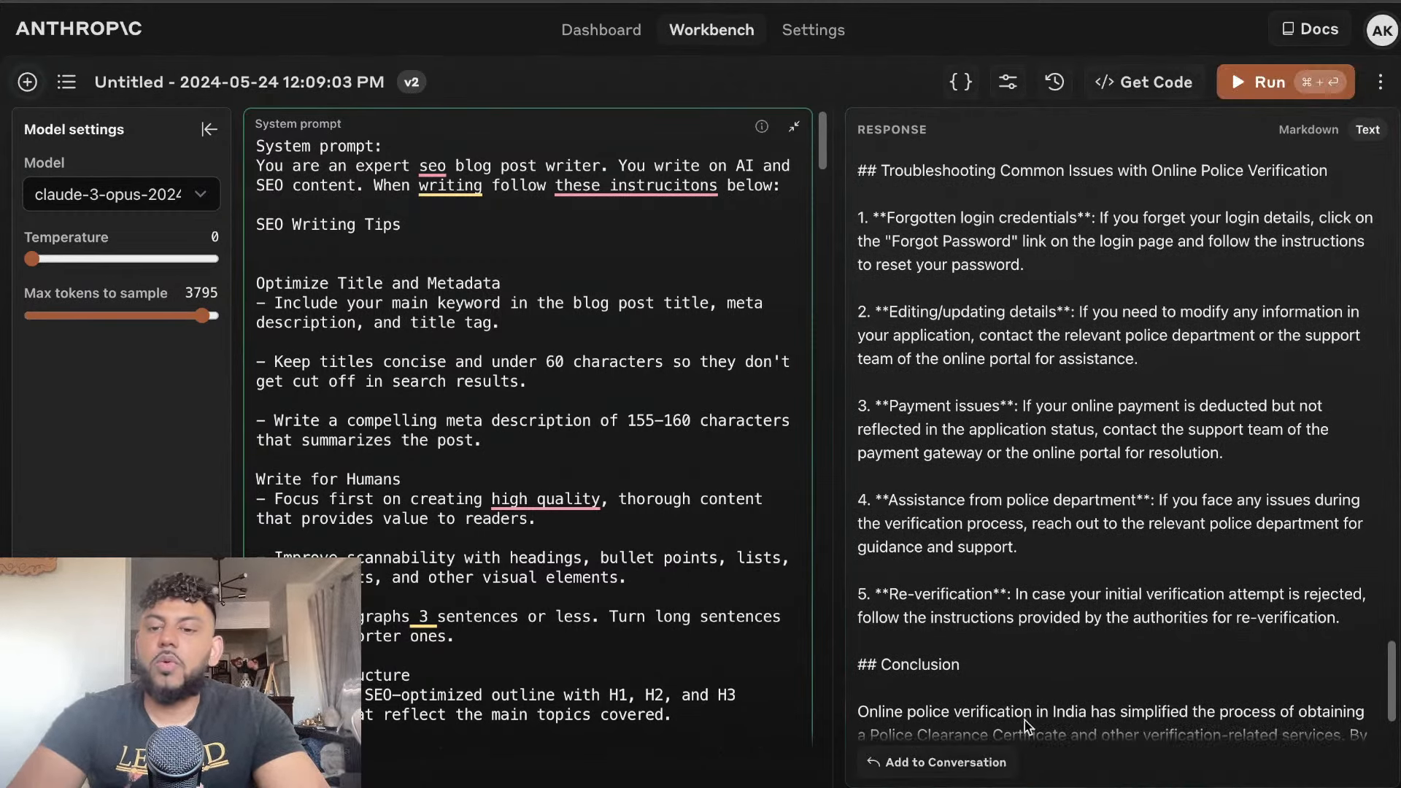
pyautogui.click(961, 763)
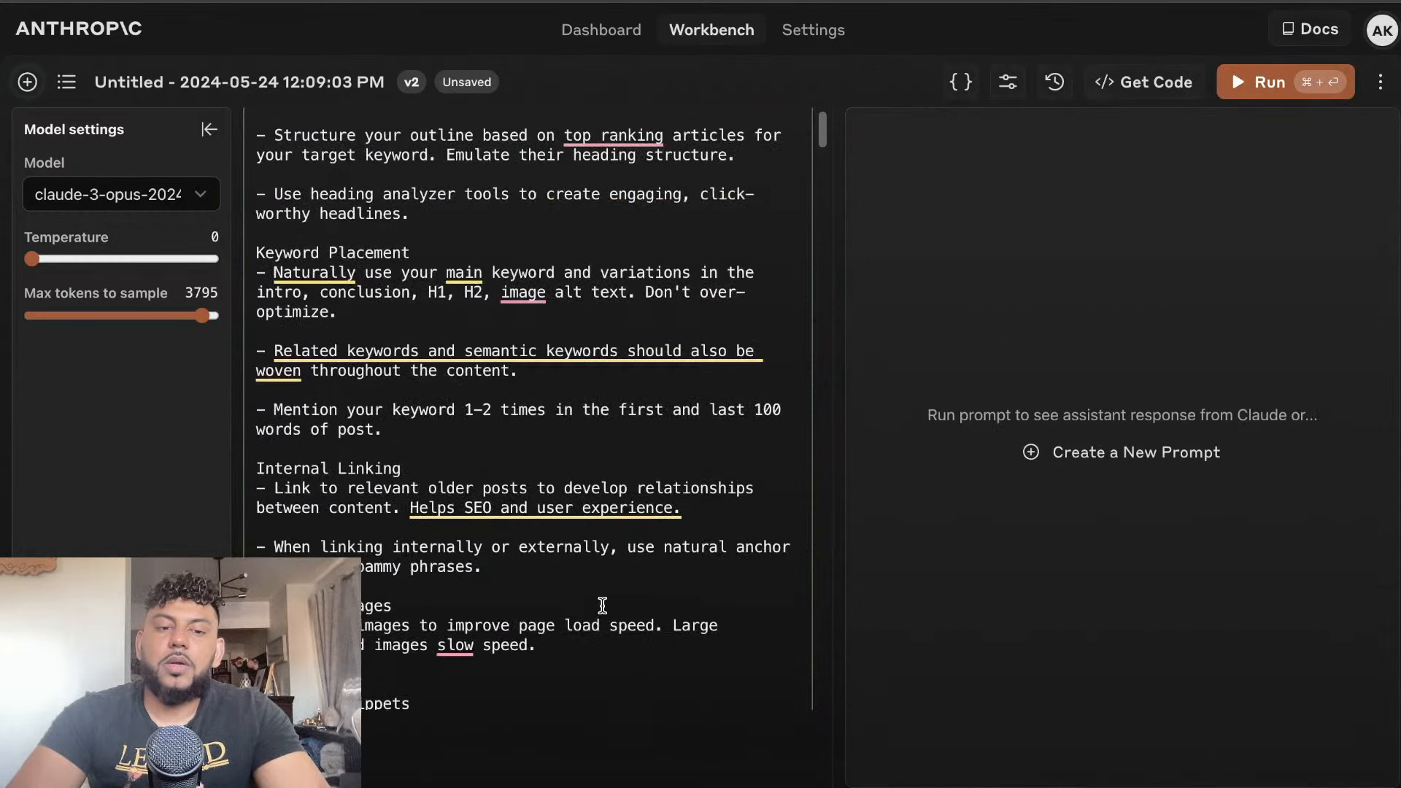
# Enter a follow-up request for 2000 words in the empty user message after the article
pyautogui.scroll(-15, 620, 583)
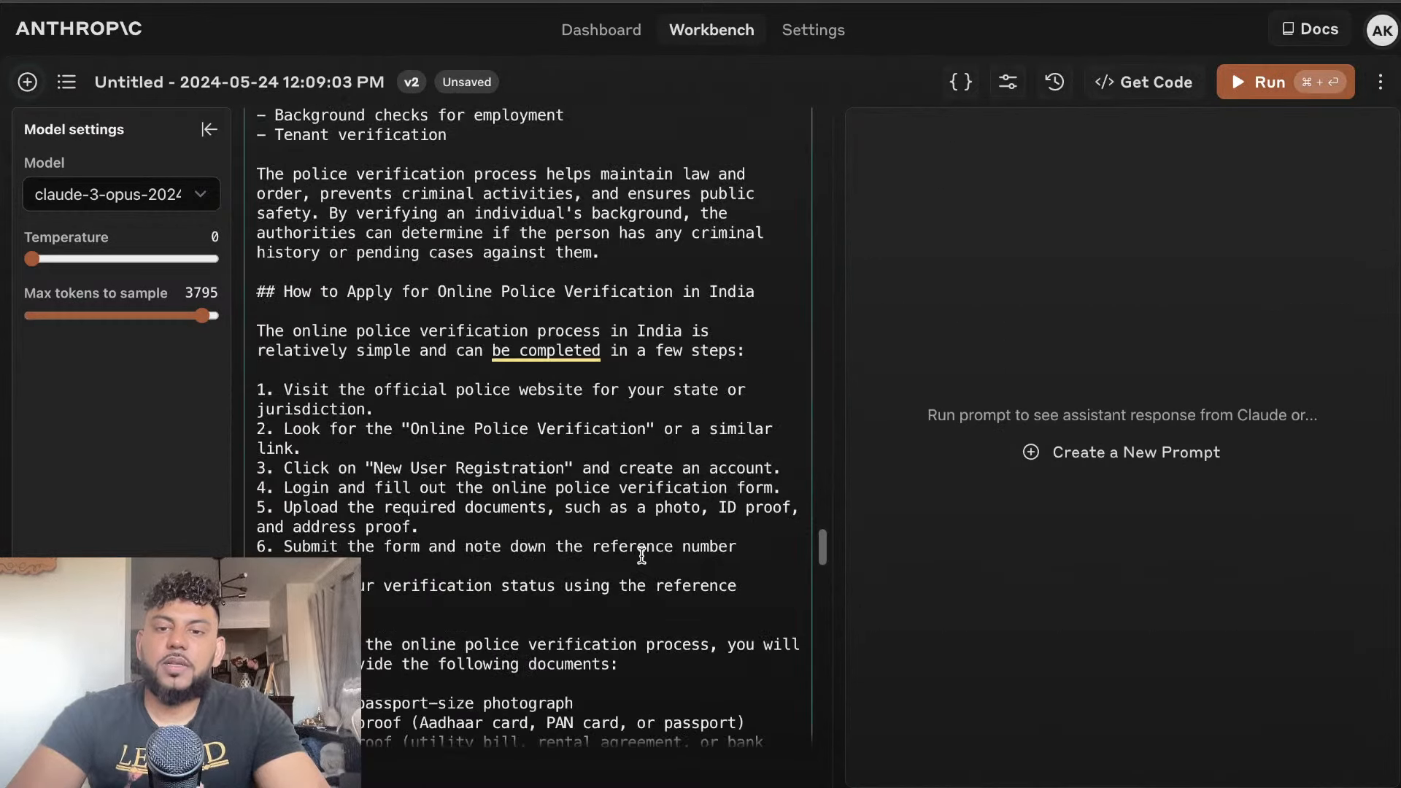
pyautogui.scroll(-10, 641, 556)
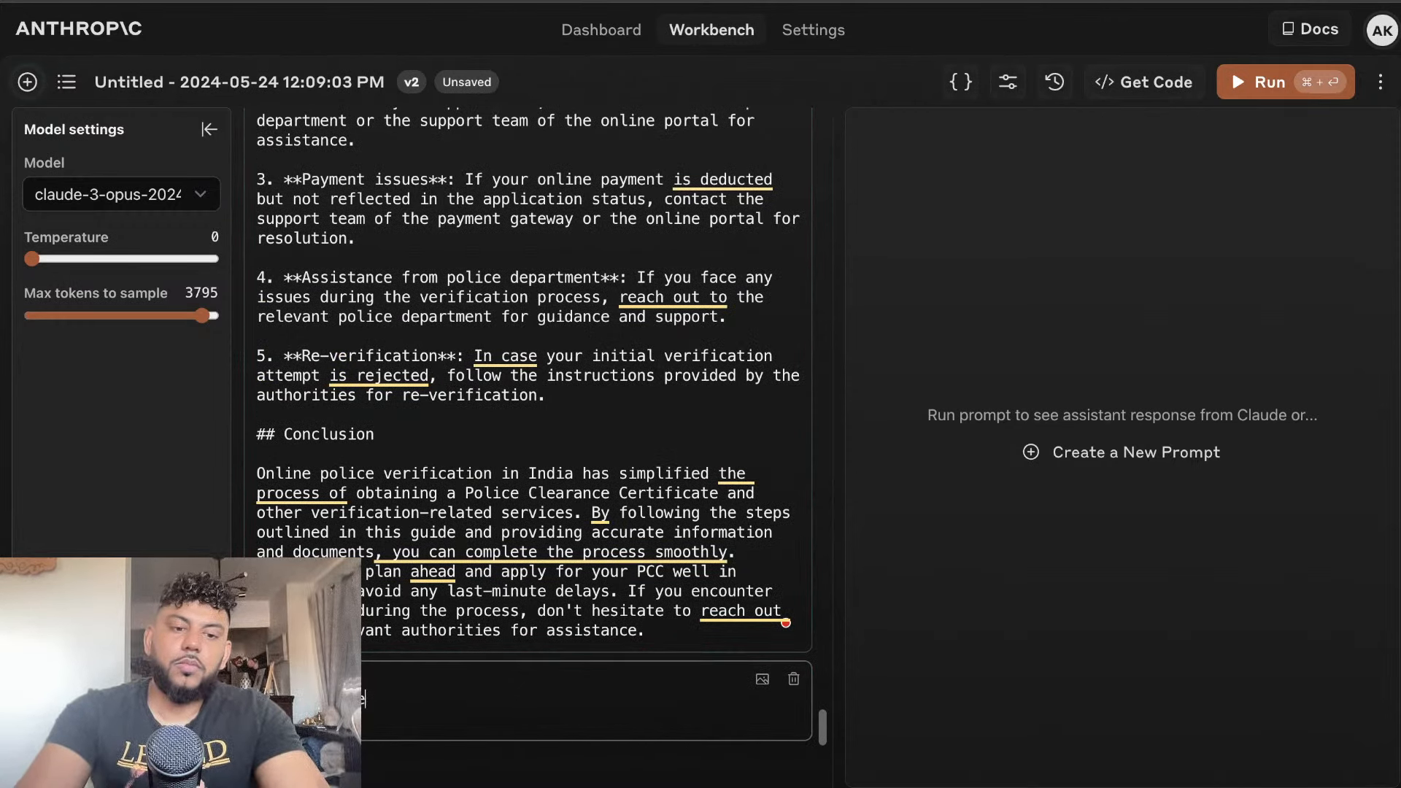
pyautogui.write('2000 words')
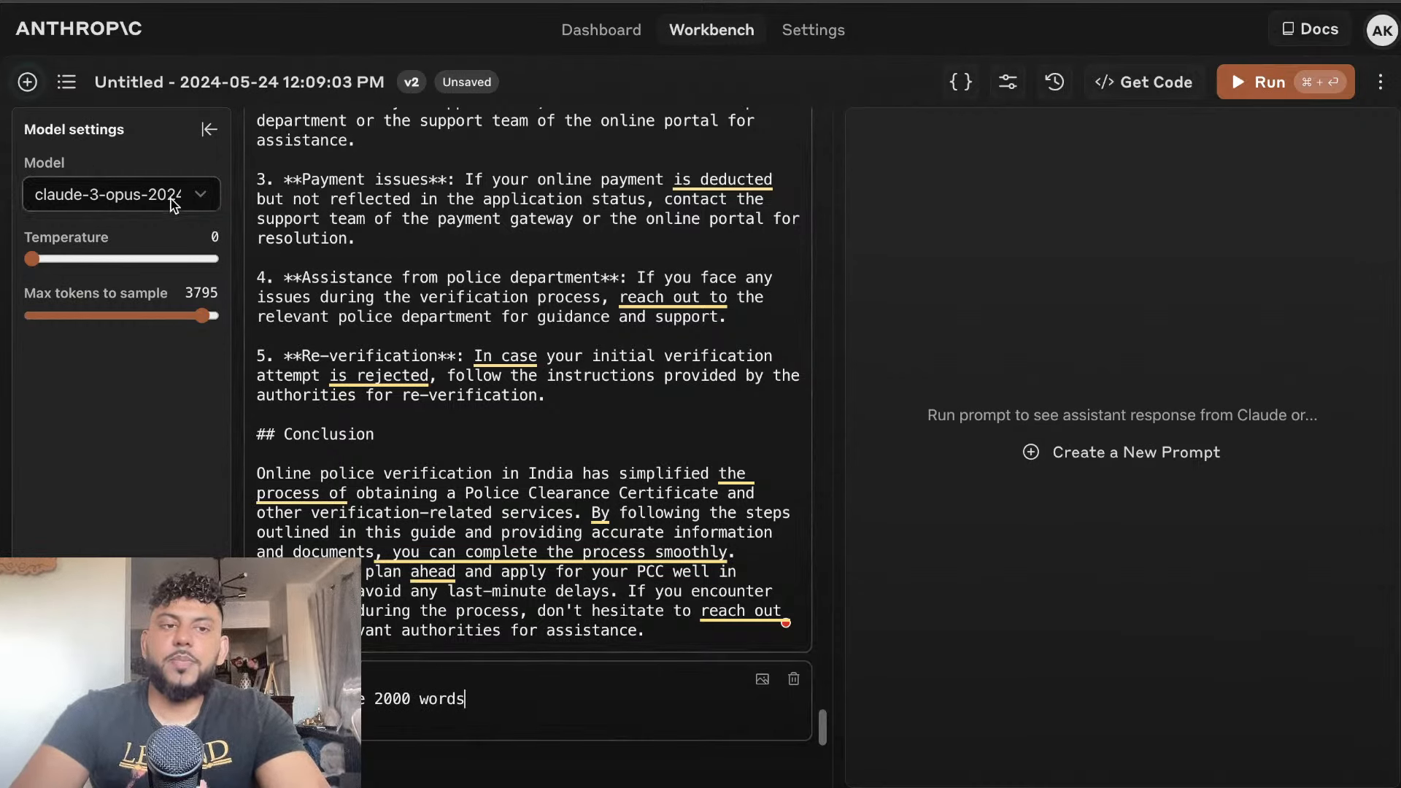
# Switch the model to claude-3-sonnet and run the expansion prompt
pyautogui.click(177, 194)
pyautogui.click(159, 231)
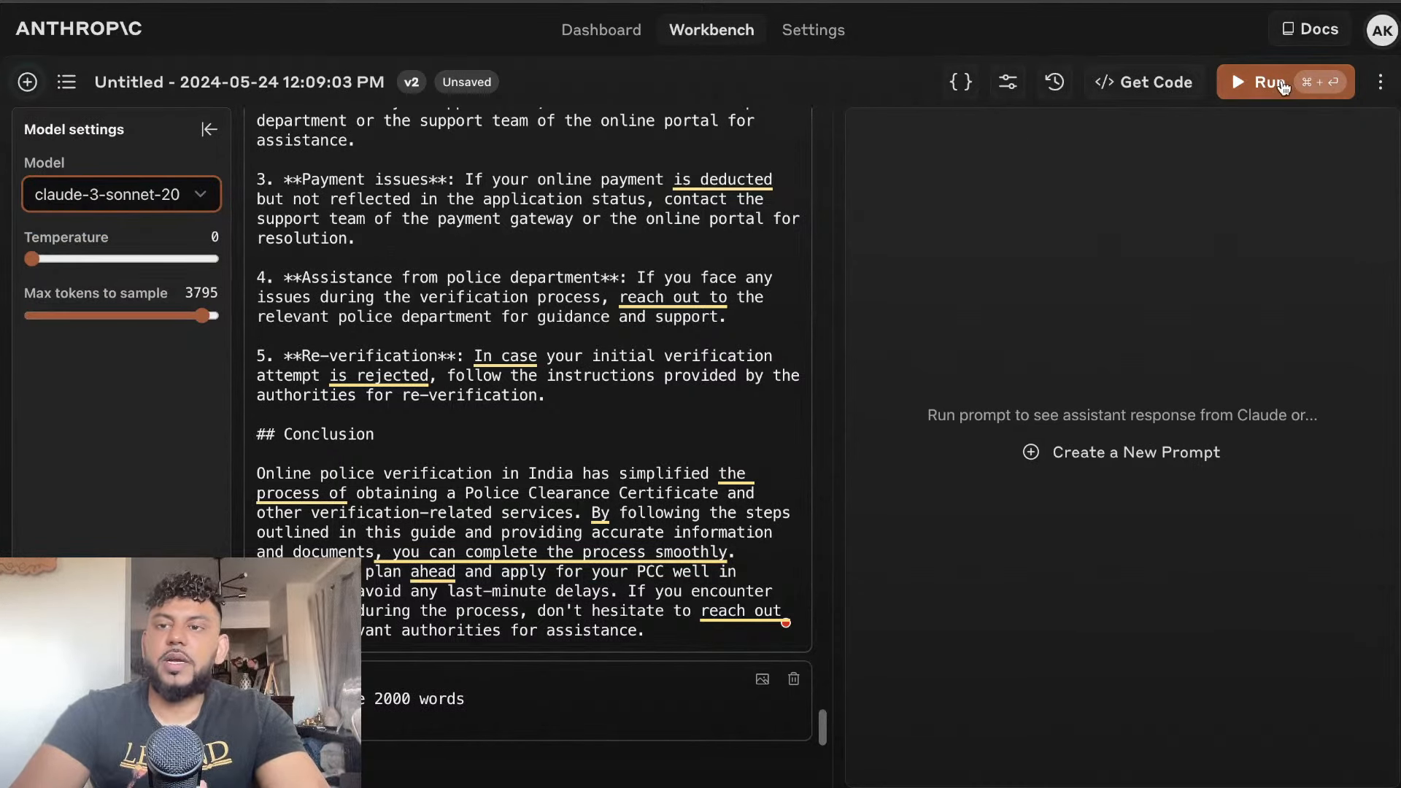
pyautogui.click(1282, 84)
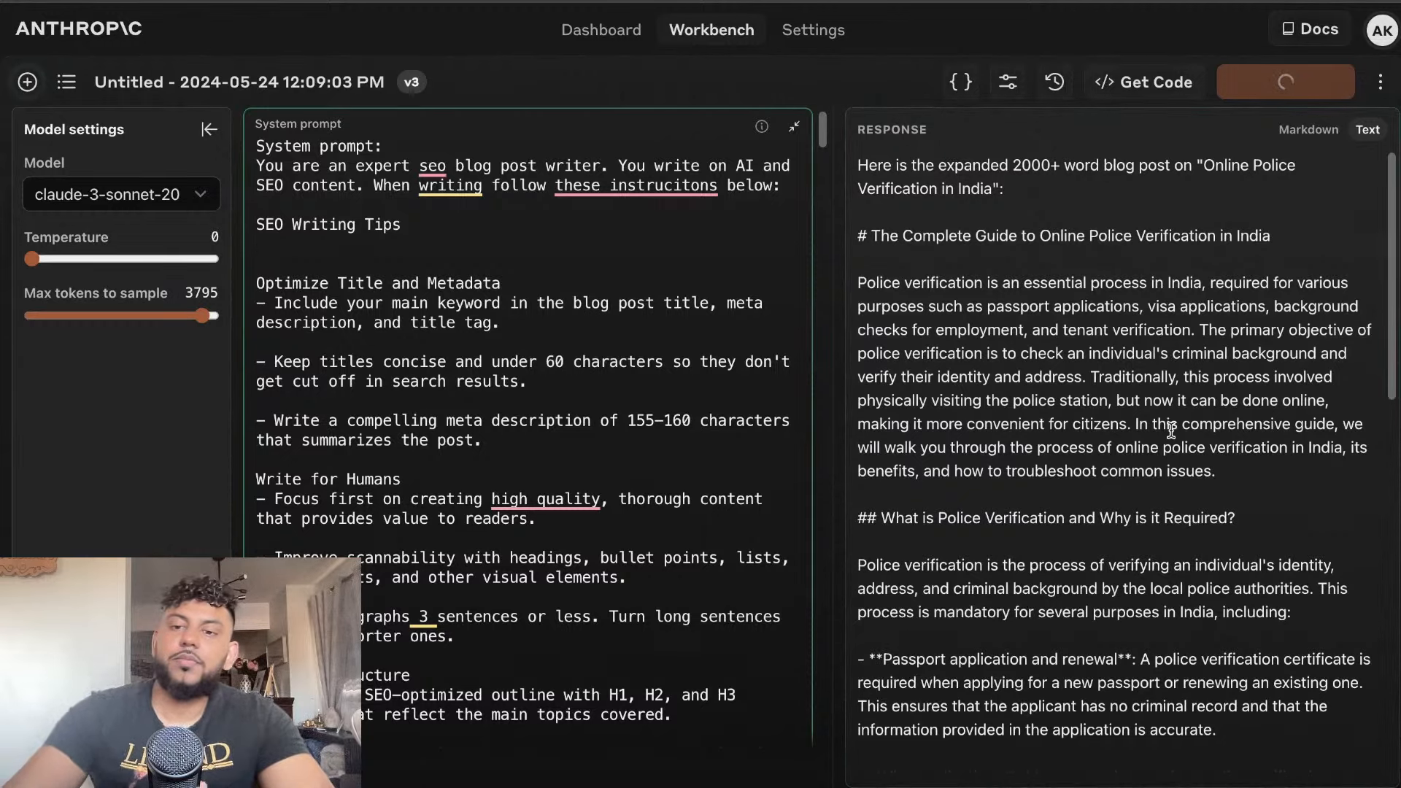
# Read through the expanded article to its conclusion and select the article text
pyautogui.scroll(-8, 1171, 431)
pyautogui.scroll(-10, 1174, 435)
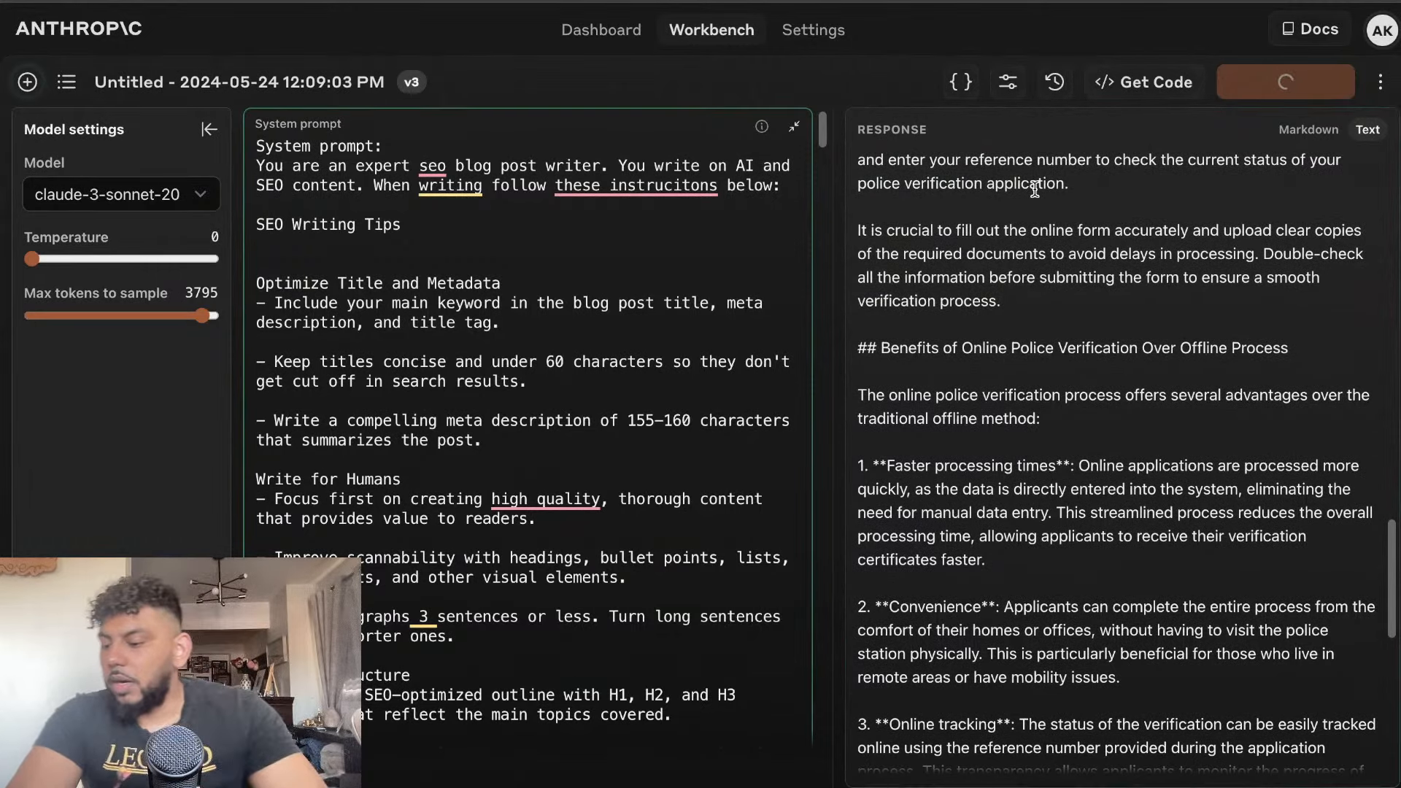
pyautogui.scroll(-15, 1035, 190)
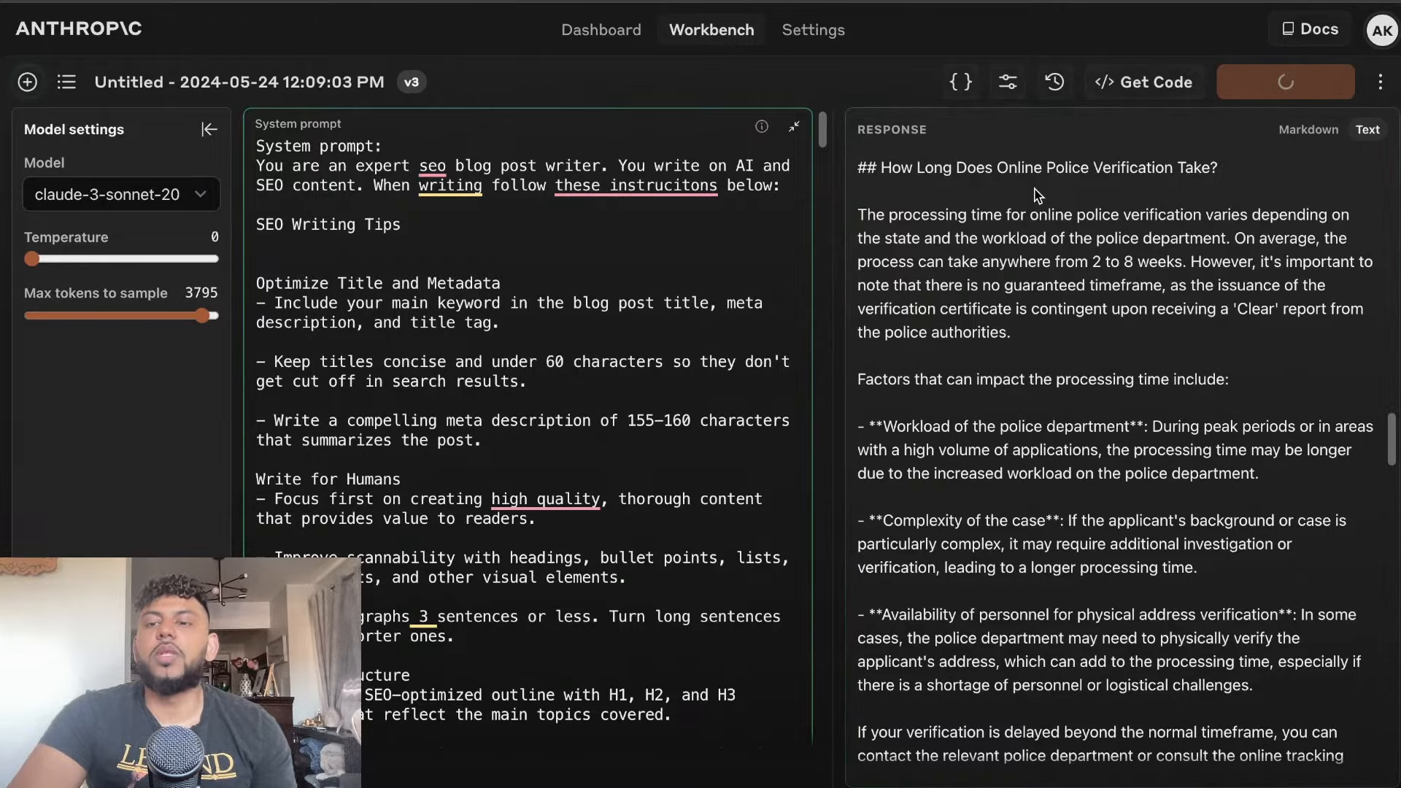
pyautogui.scroll(-20, 1037, 196)
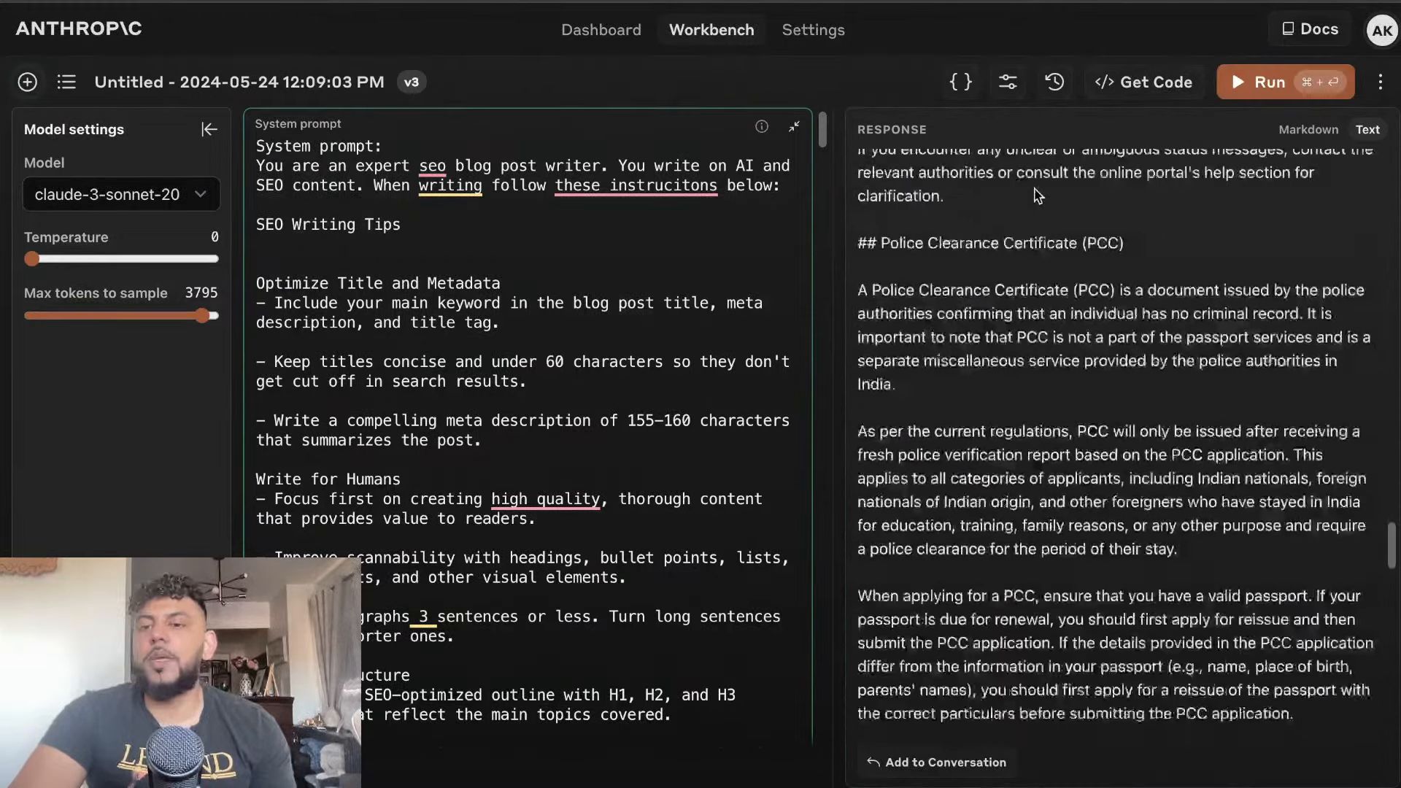
pyautogui.scroll(-15, 1037, 194)
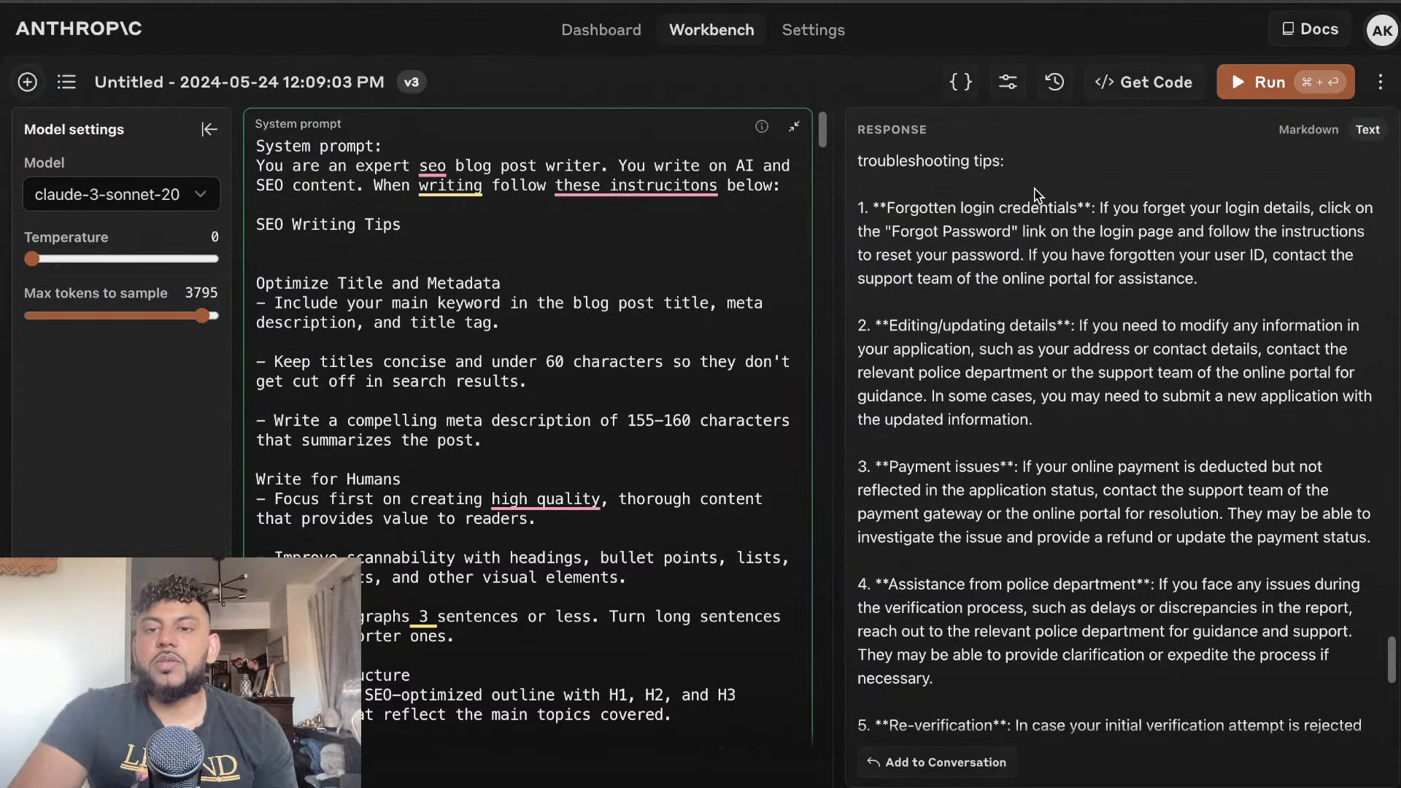
pyautogui.scroll(-10, 1034, 194)
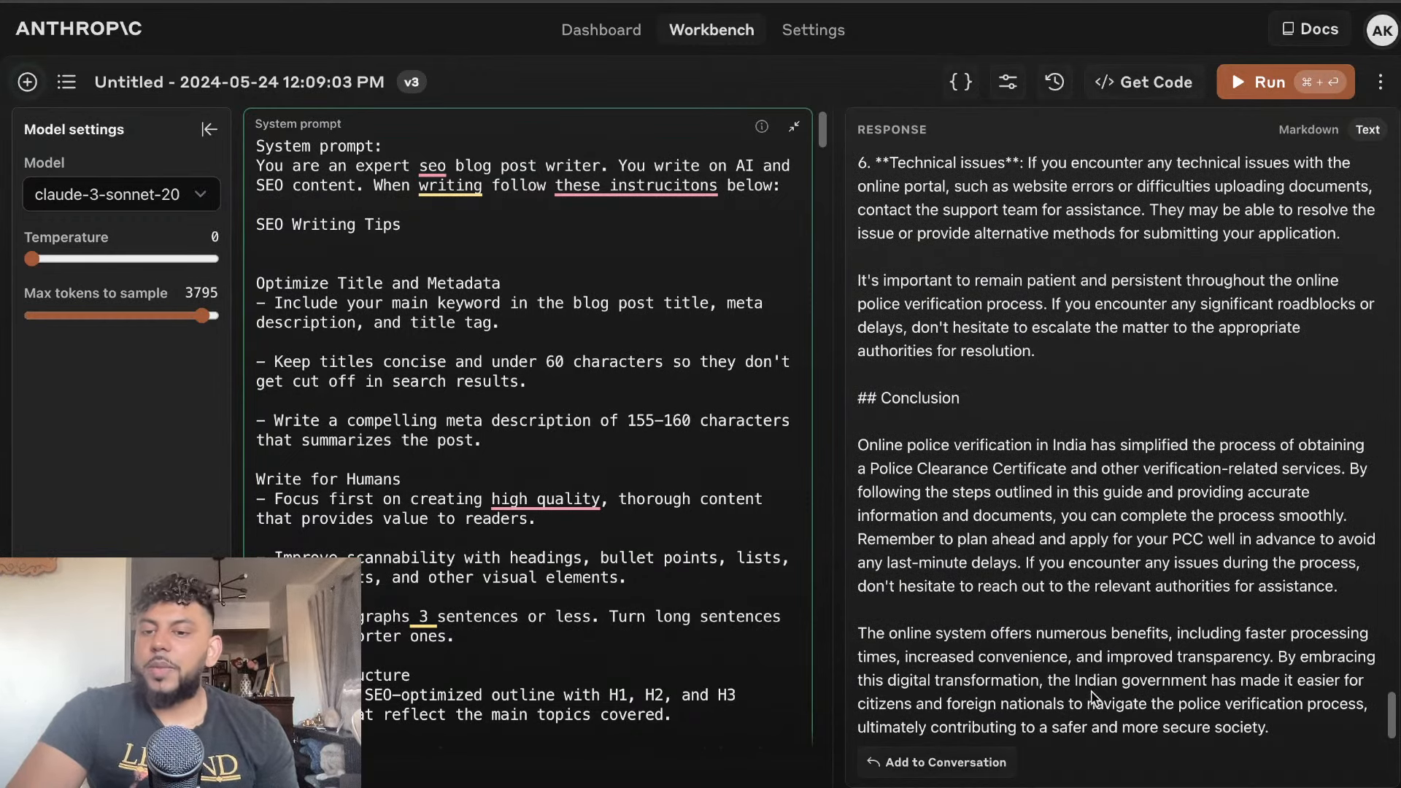
pyautogui.moveTo(1277, 728); pyautogui.dragTo(859, 227)
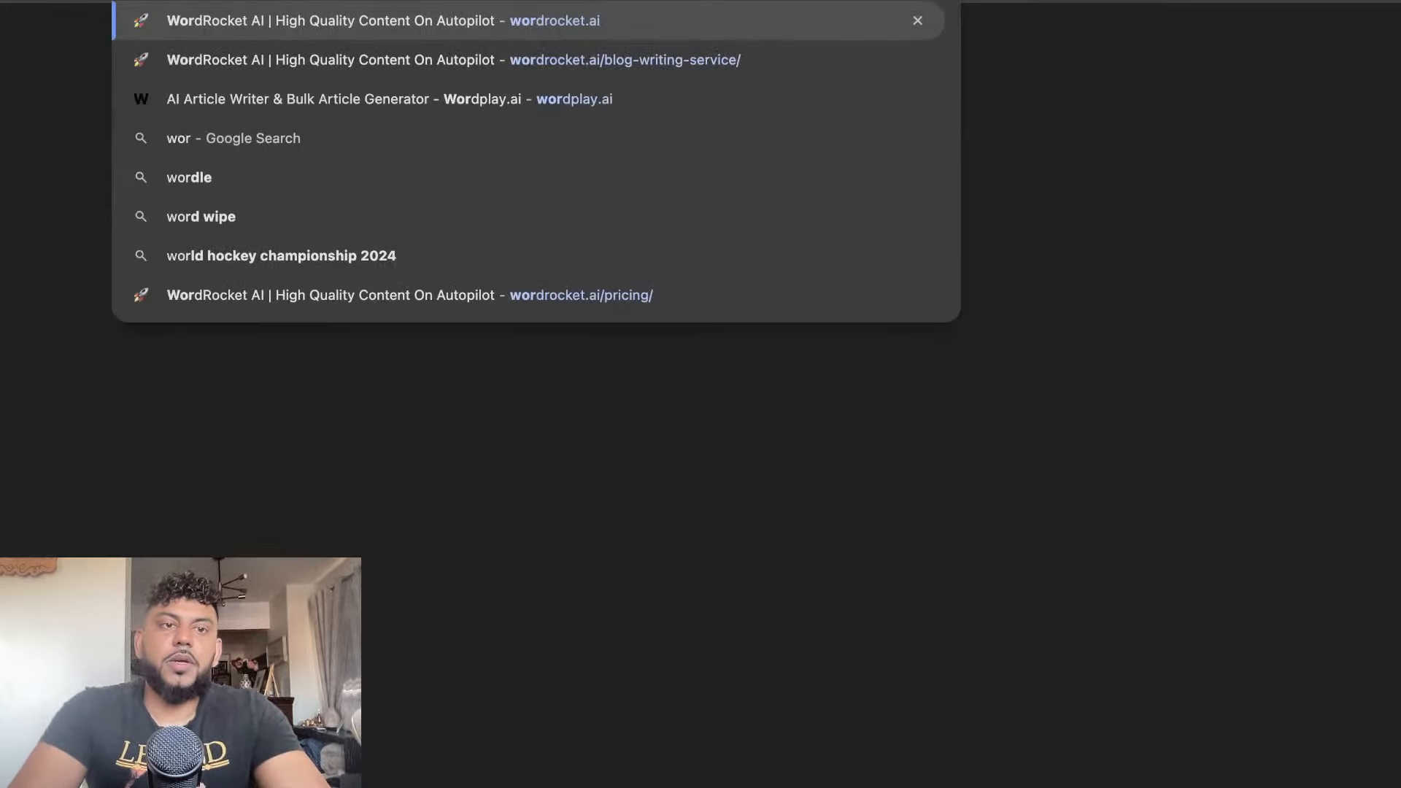
# Open the WordRocket website and look over its home page
pyautogui.press('Return')
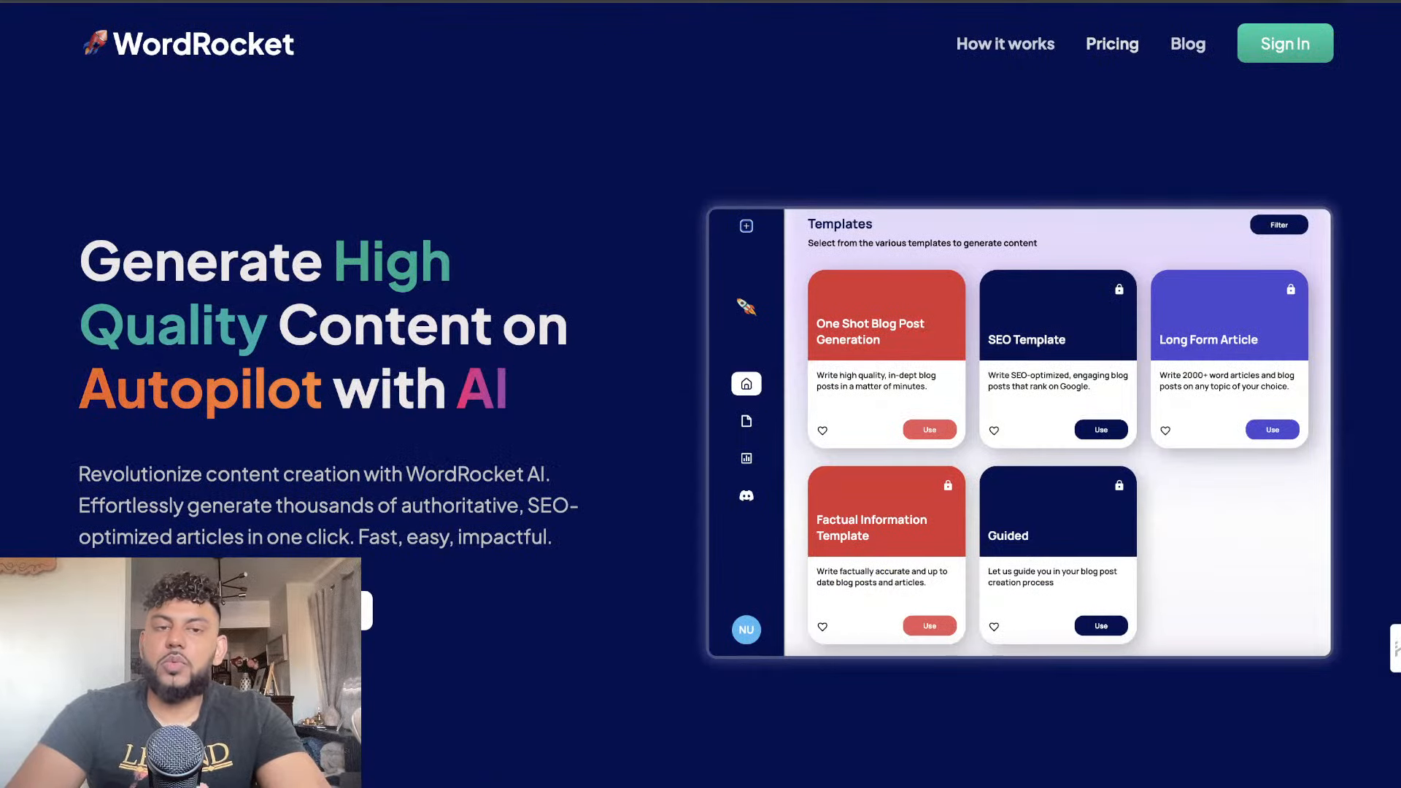
pyautogui.scroll(-7, 1150, 117)
pyautogui.scroll(7, 1150, 119)
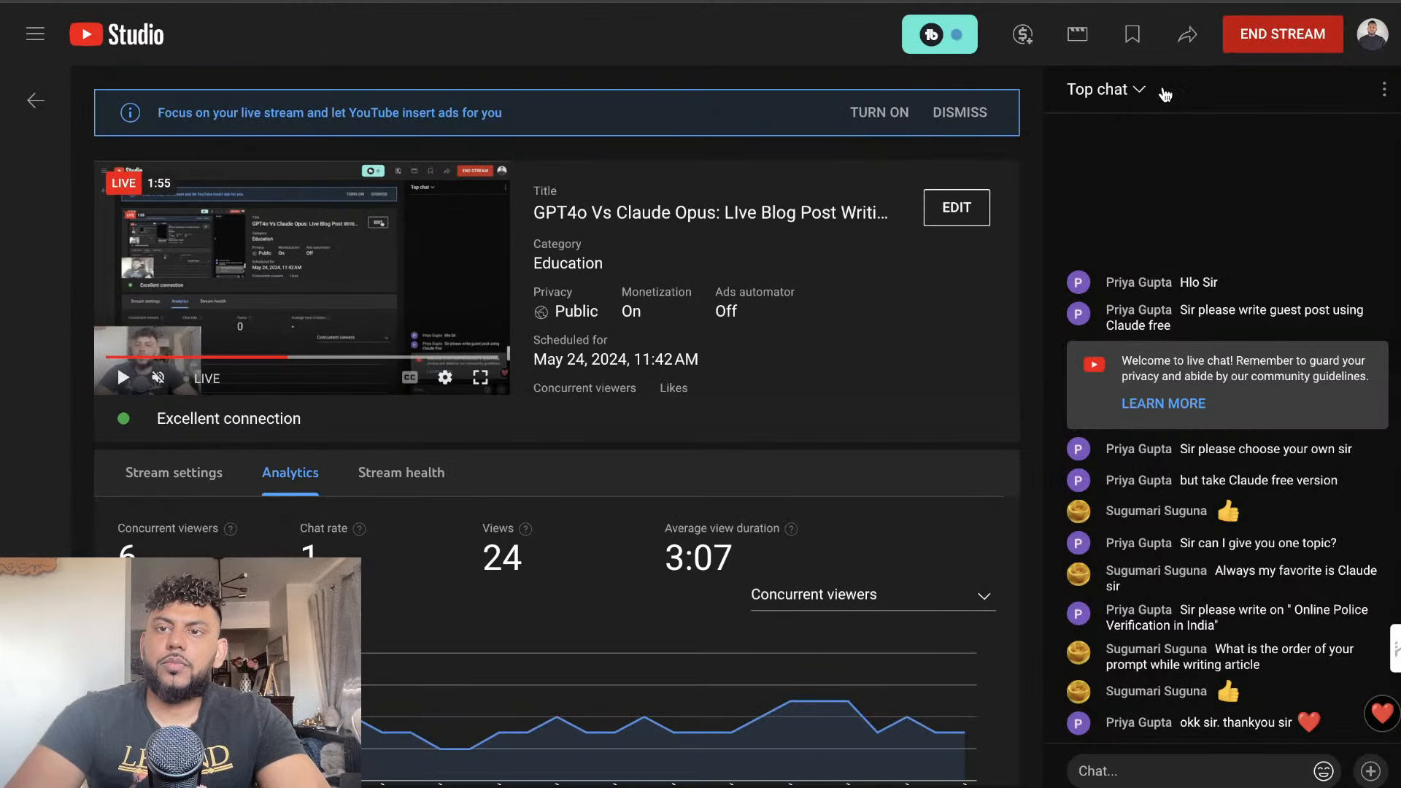
# Switch to YouTube Studio and end the live stream, confirming the stop
pyautogui.click(1254, 35)
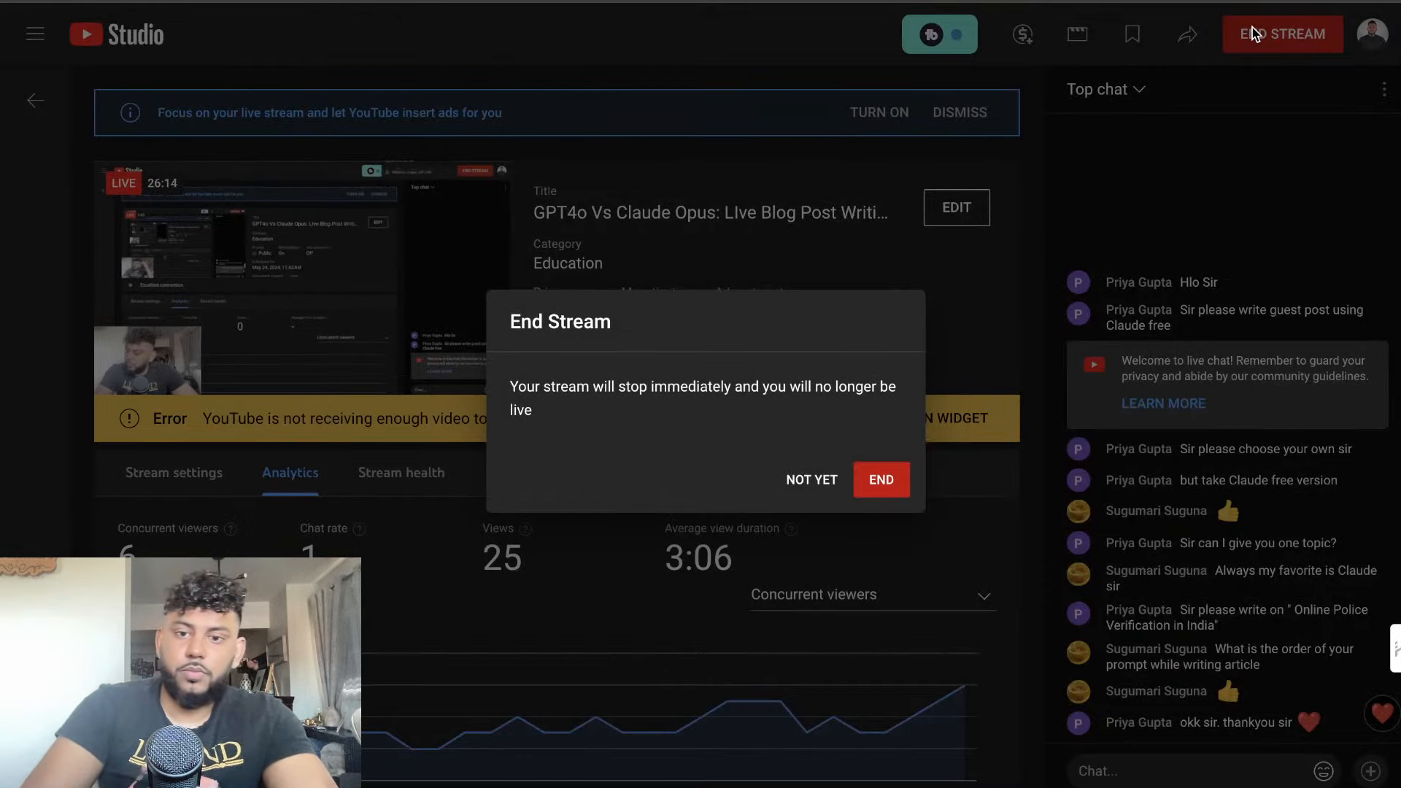
pyautogui.click(890, 480)
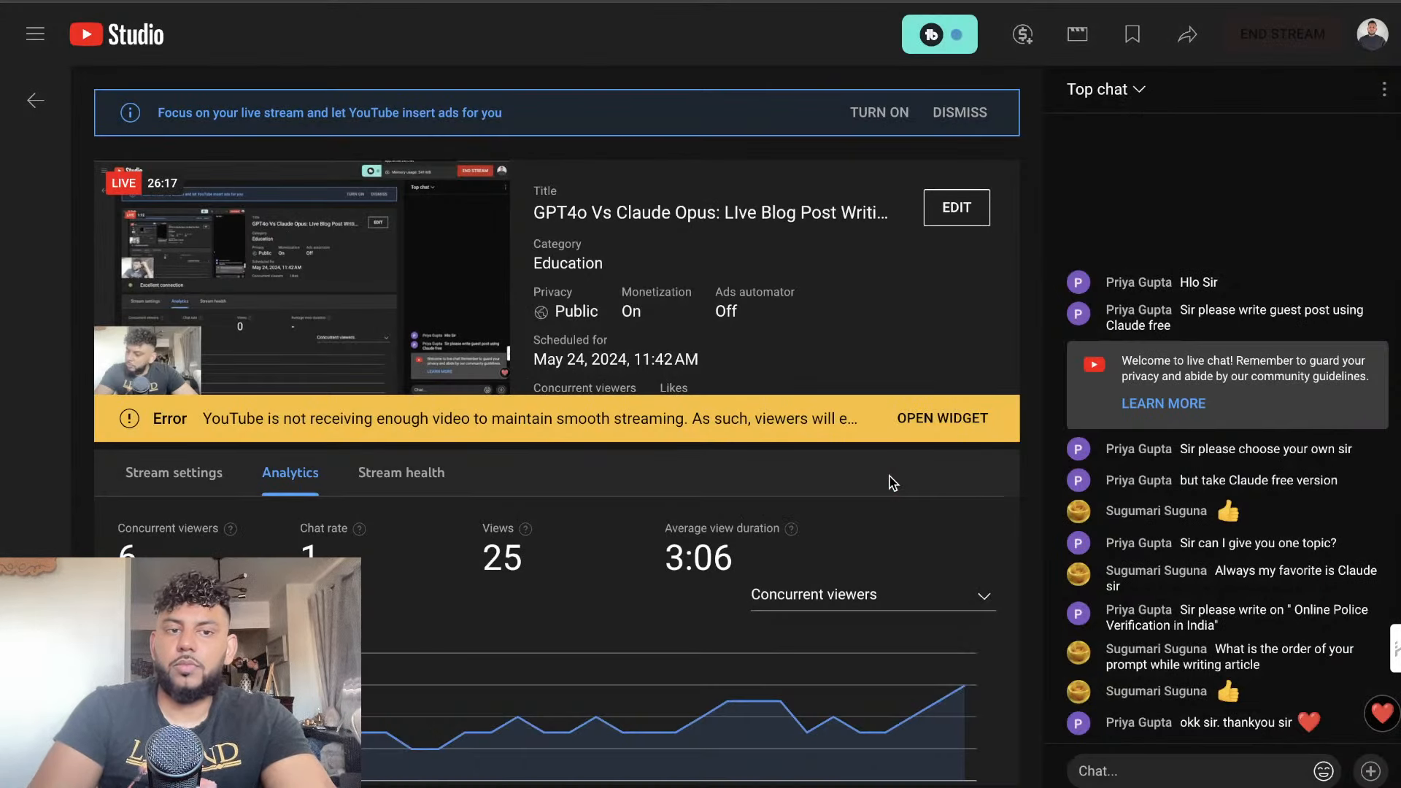